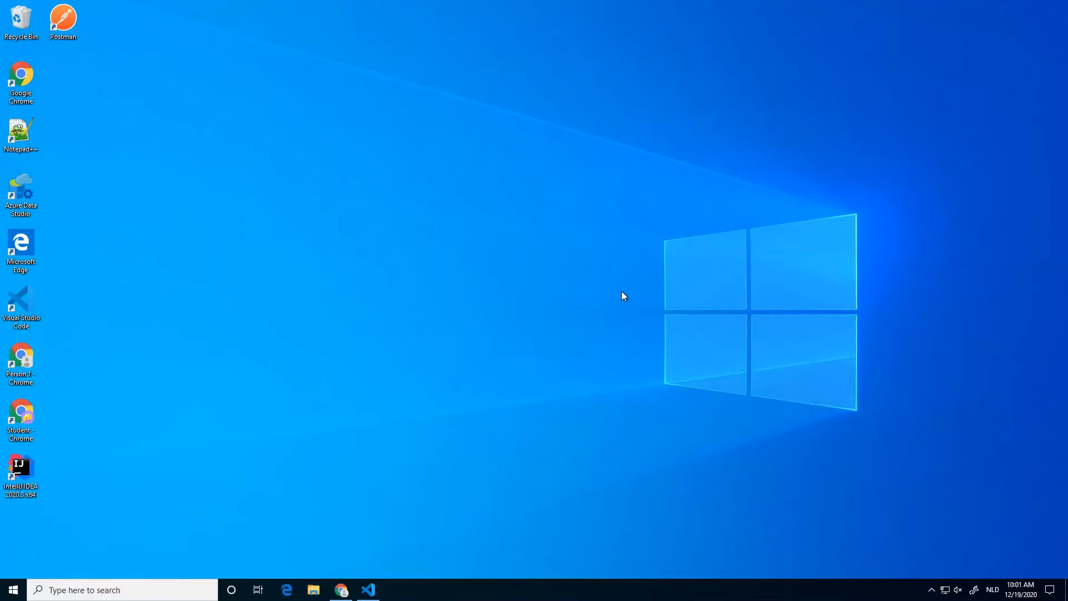
# Switch to Chrome and export a template in rg_demo for thesmartdatatool, smarttoolstorageacc, smarttooldbsrv and SmartDB
pyautogui.click(341, 588)
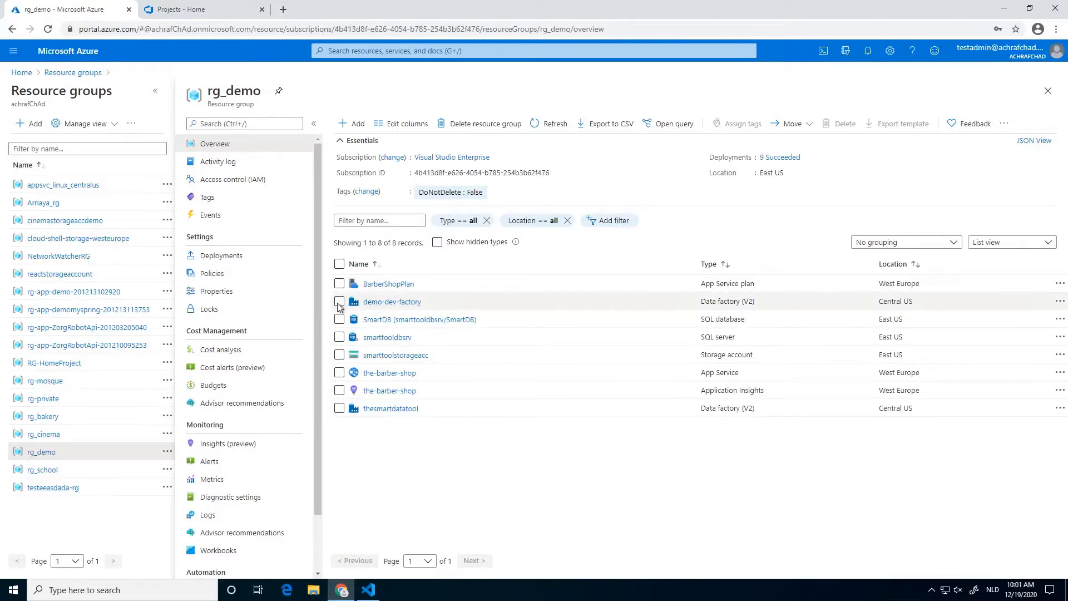
pyautogui.click(339, 408)
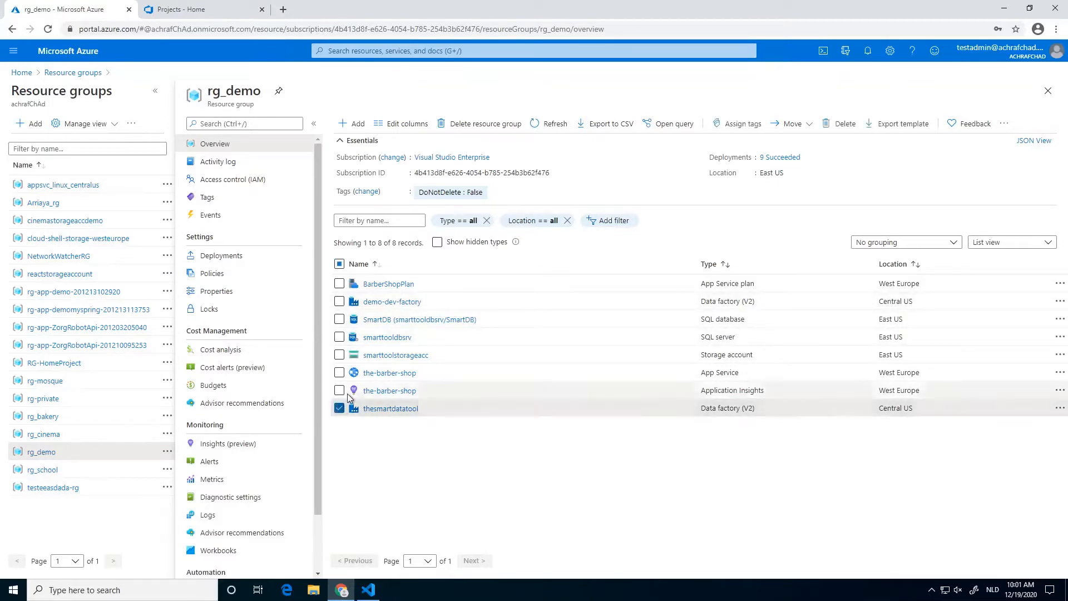
pyautogui.click(339, 354)
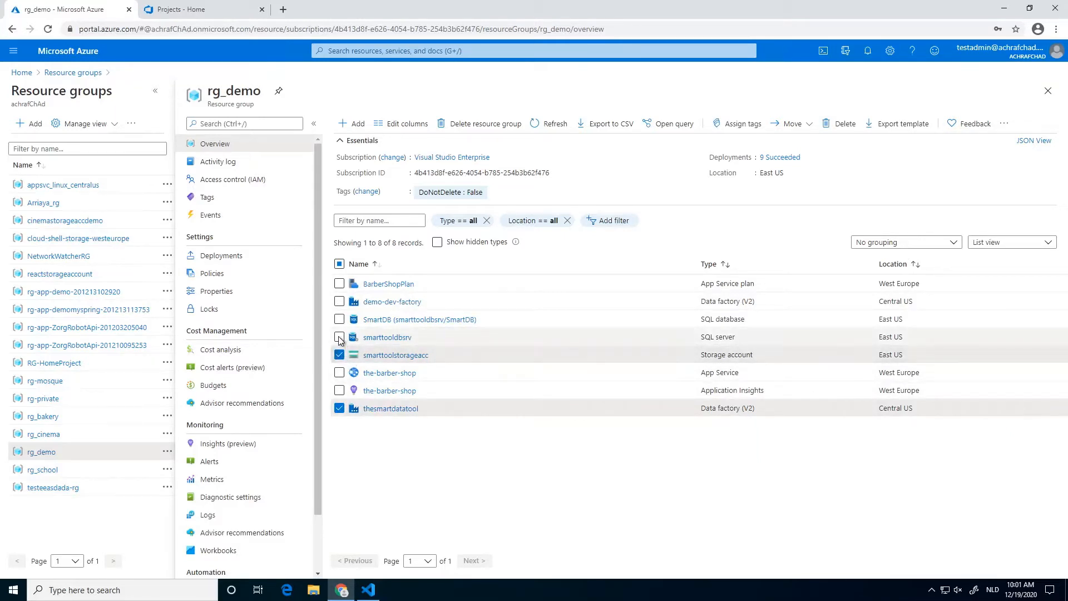
pyautogui.click(340, 337)
pyautogui.click(339, 319)
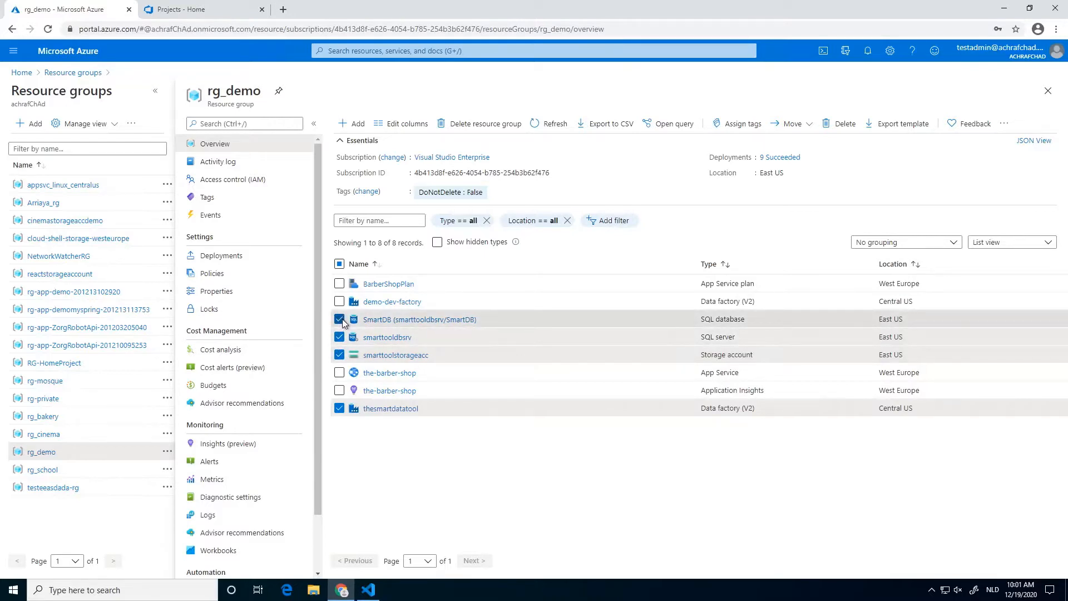
pyautogui.click(903, 124)
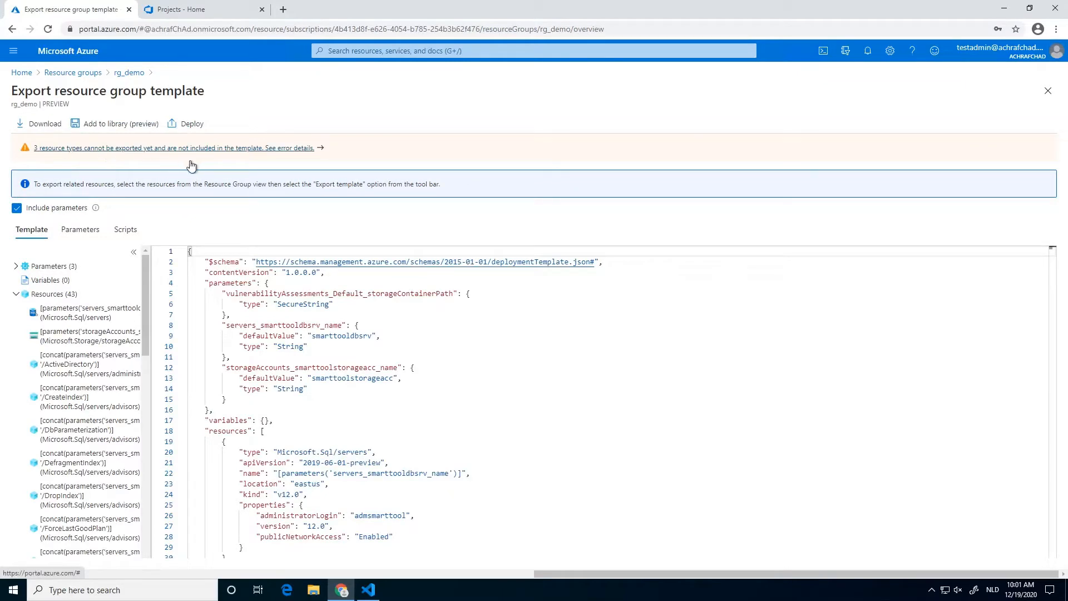
# Review the error details about the resource types that cannot be exported, and download the exported template
pyautogui.click(240, 154)
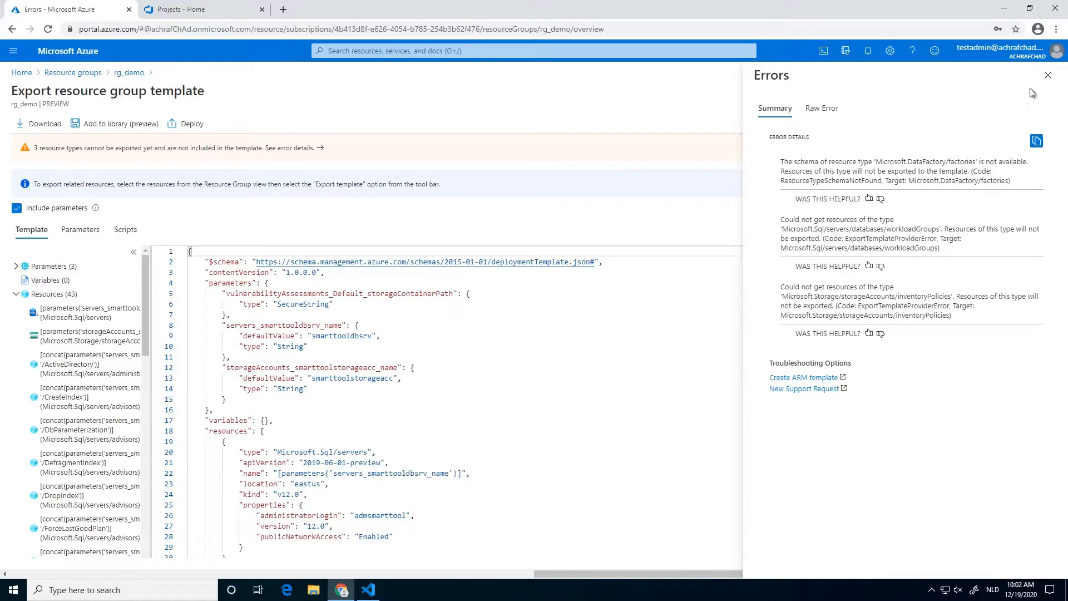
pyautogui.click(1046, 75)
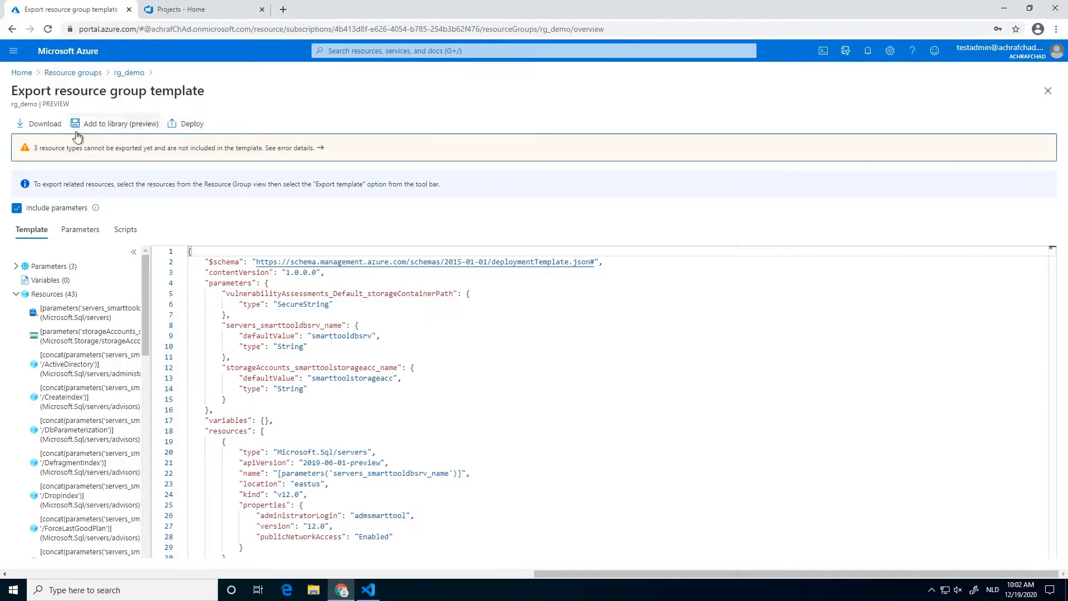
pyautogui.click(44, 124)
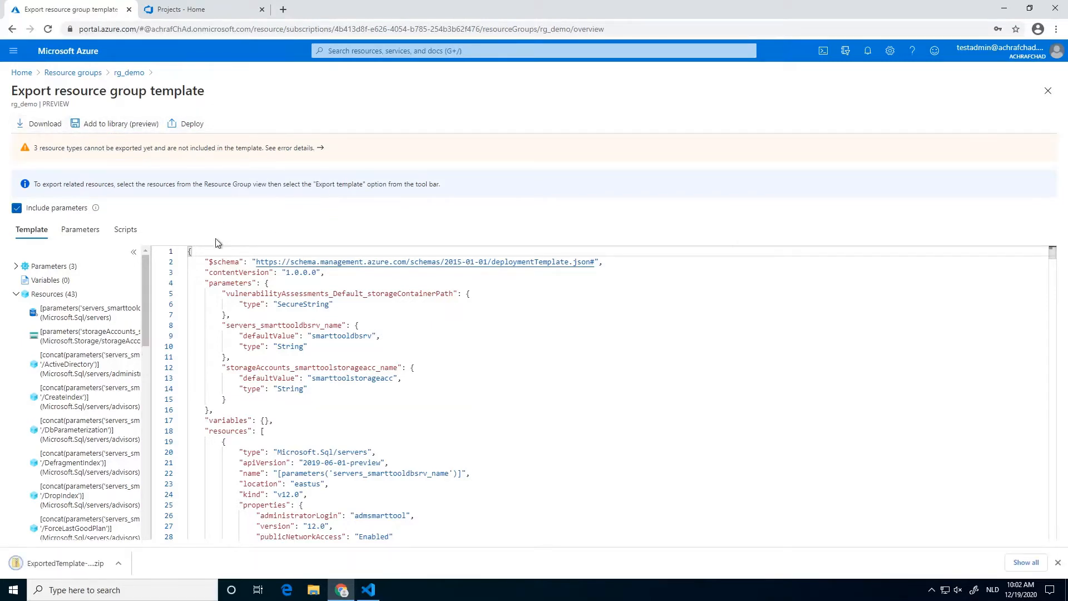
# Open the repository files of The Smart Data Tool project in Azure DevOps and bring up its clone options
pyautogui.click(222, 7)
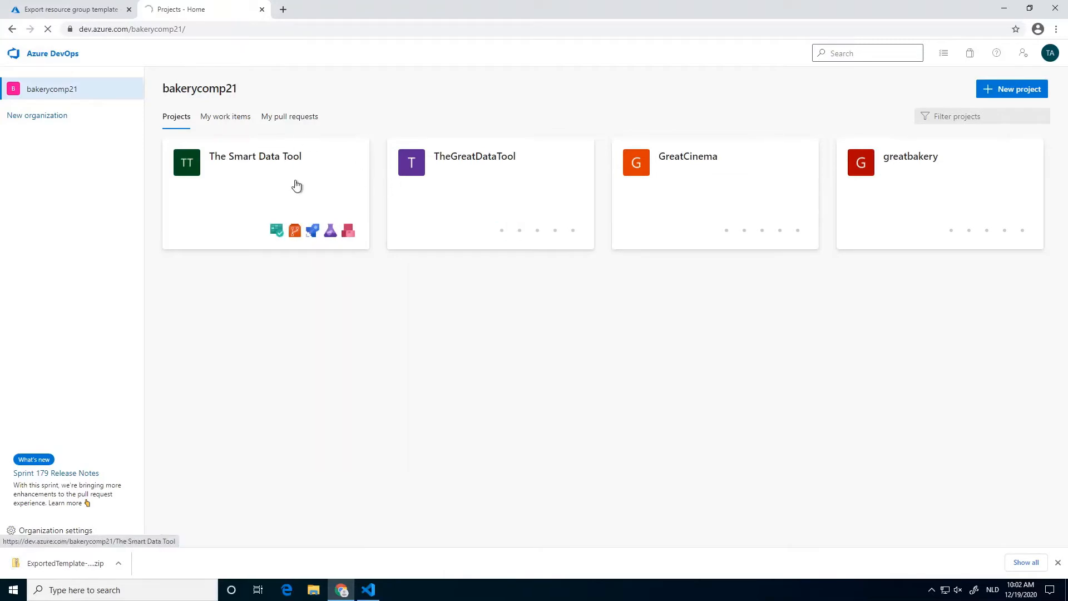
pyautogui.click(320, 192)
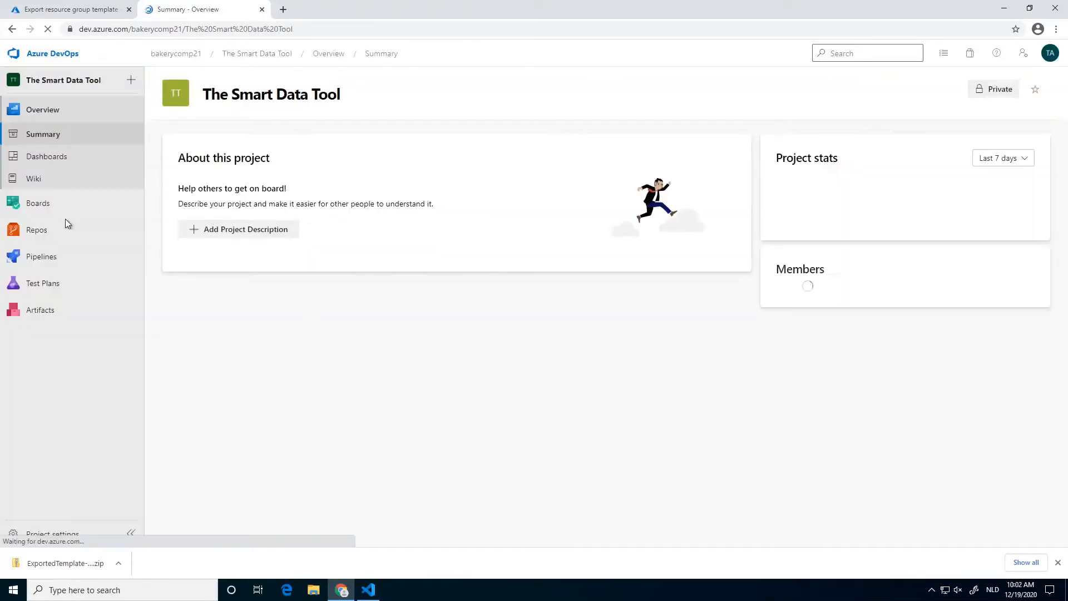
pyautogui.moveTo(60, 239)
pyautogui.click(100, 187)
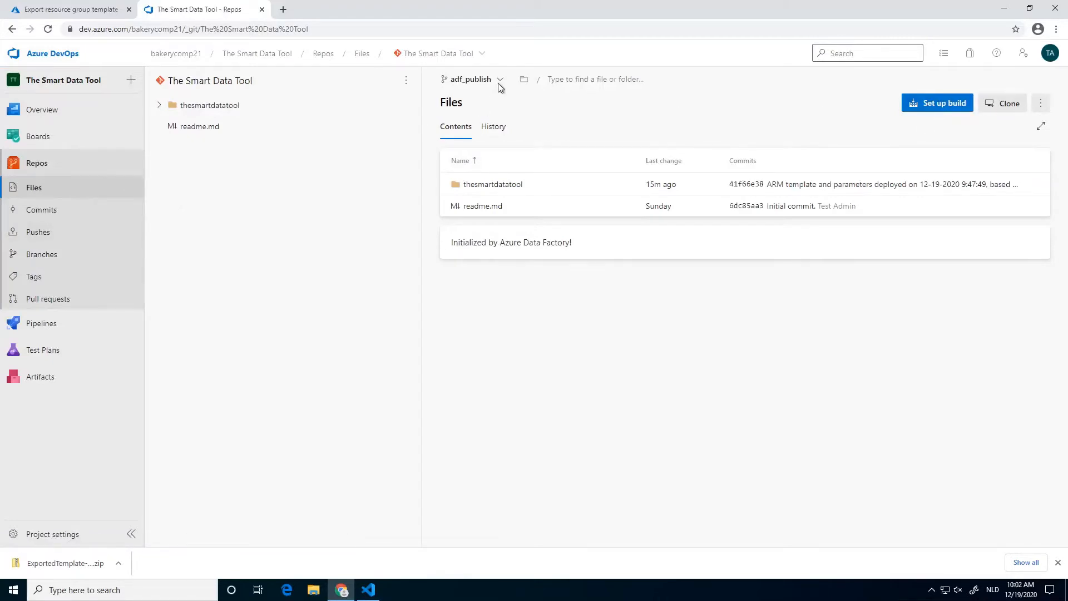
pyautogui.click(1009, 104)
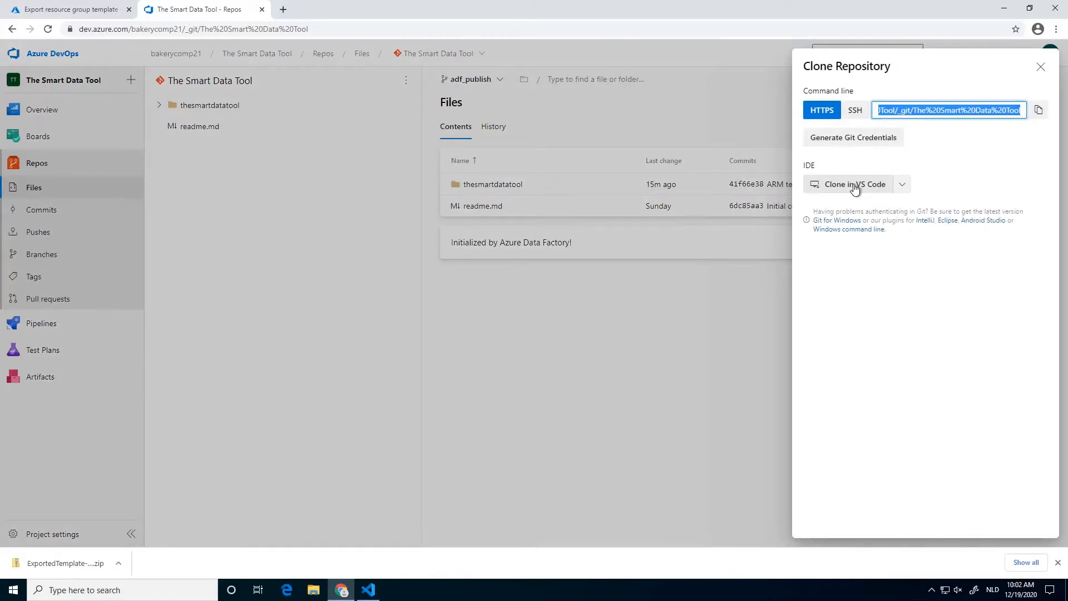
# Try to clone the repository directly in VS Code, allowing the Git extension to open the clone link
pyautogui.click(854, 187)
pyautogui.click(574, 124)
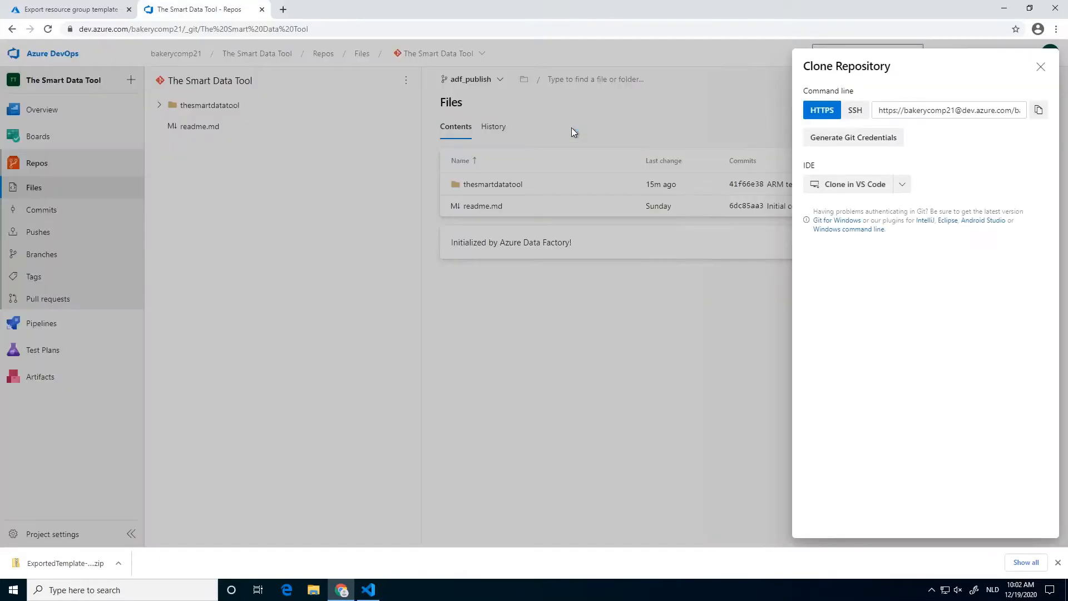
pyautogui.click(559, 311)
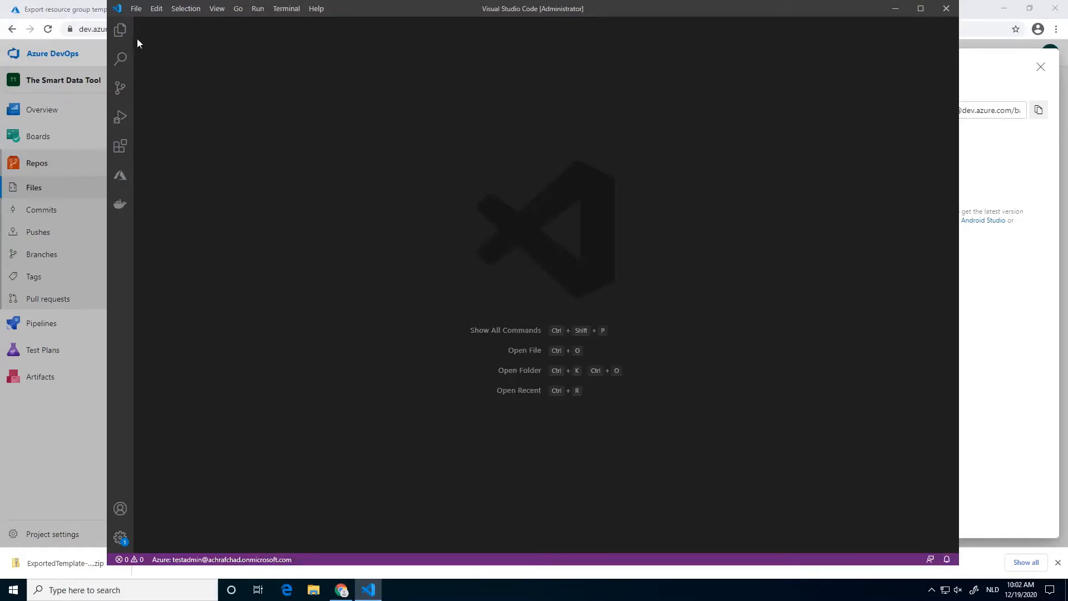
pyautogui.click(120, 30)
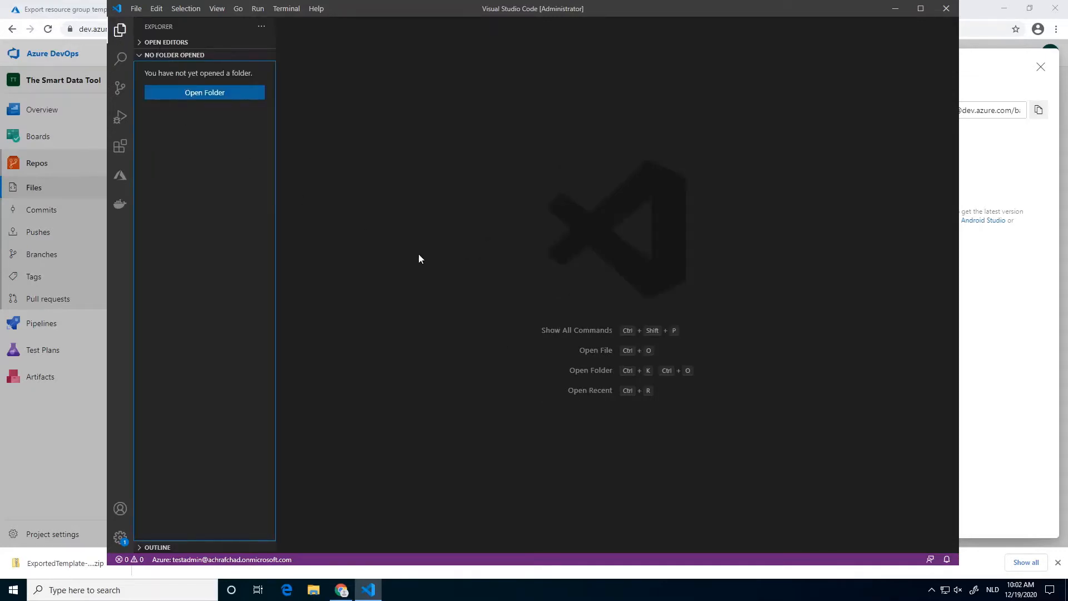
pyautogui.click(1011, 193)
pyautogui.click(865, 192)
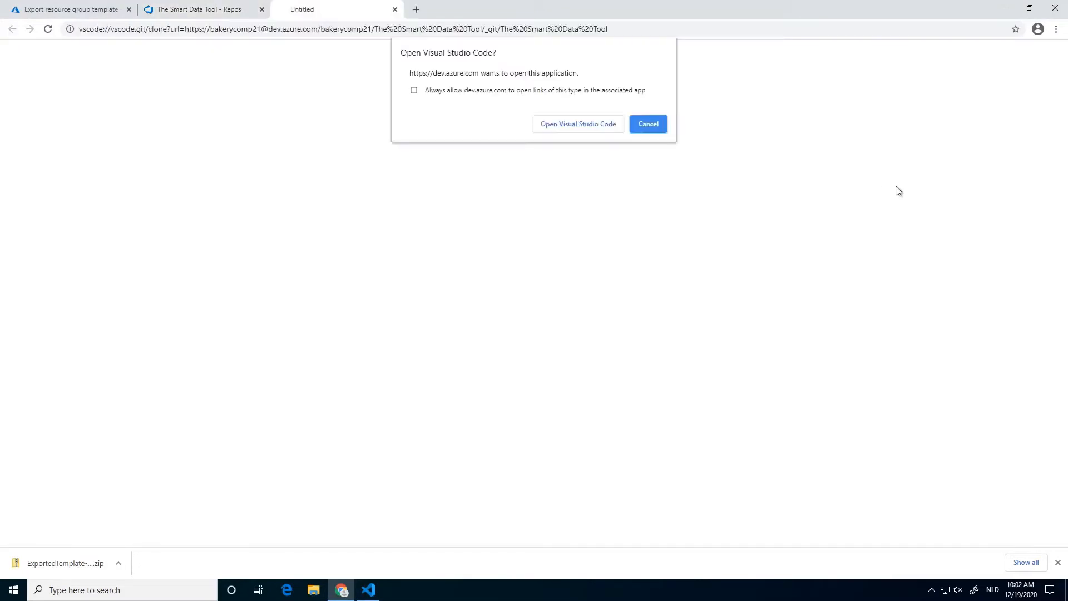
pyautogui.click(569, 126)
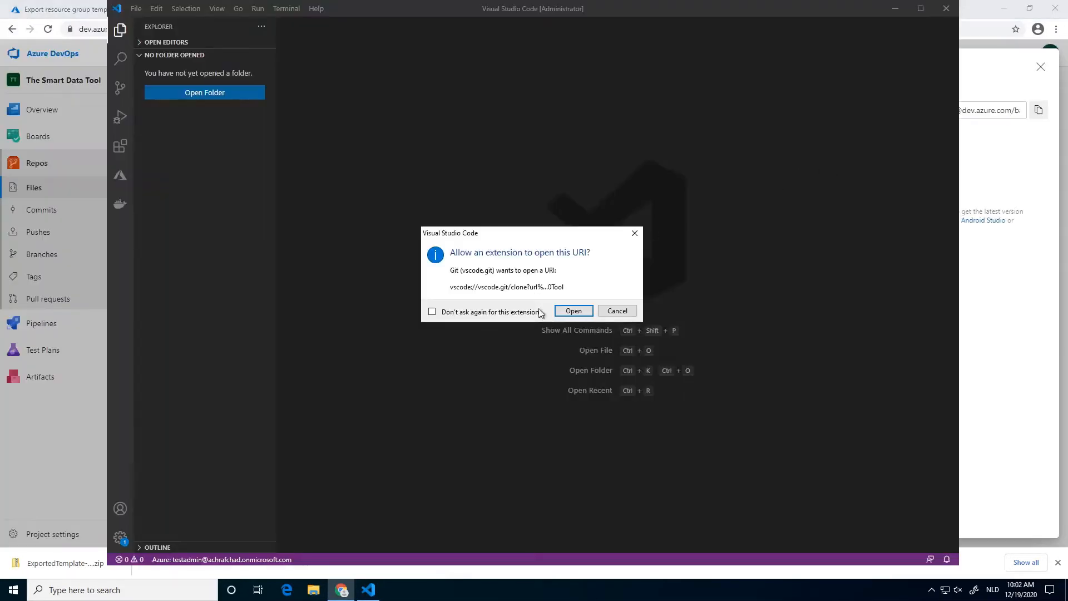
pyautogui.click(573, 311)
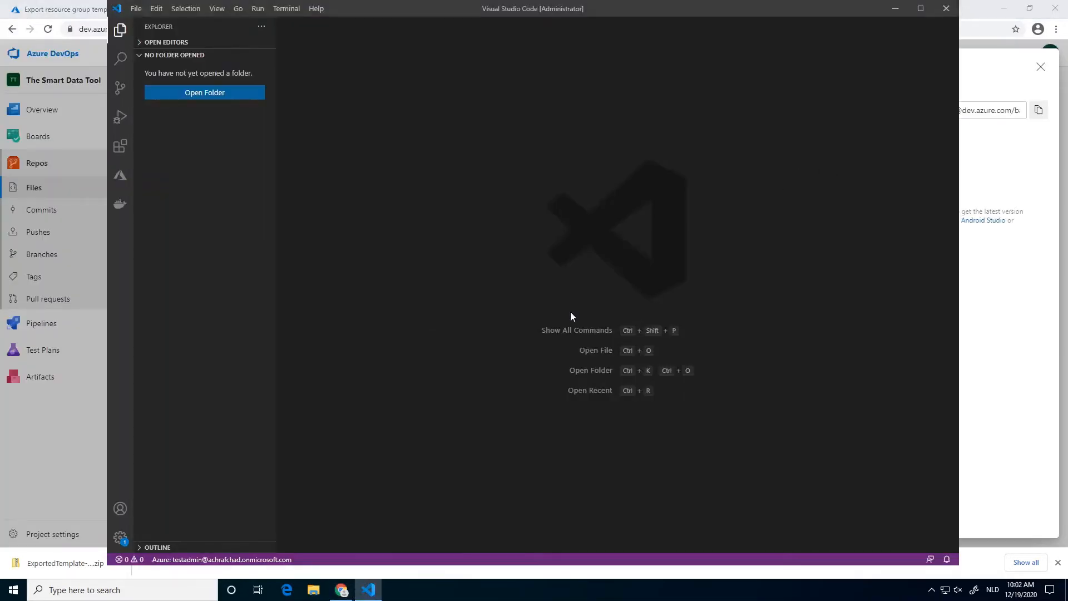
# Retry the VS Code clone with dev.azure.com always allowed to open such links in the associated app
pyautogui.click(992, 135)
pyautogui.click(902, 185)
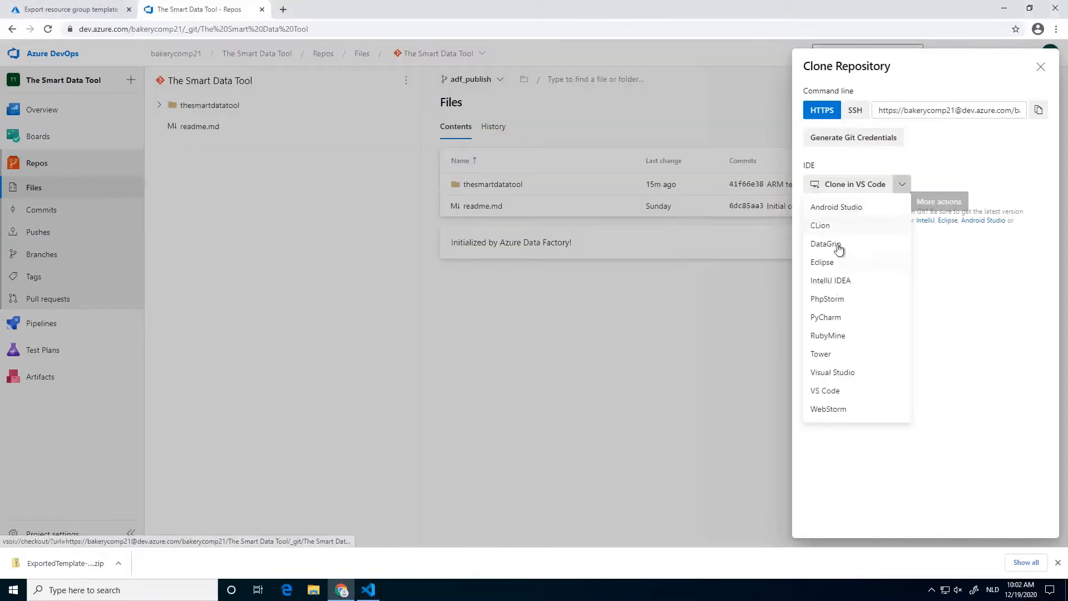
pyautogui.click(859, 177)
pyautogui.click(850, 185)
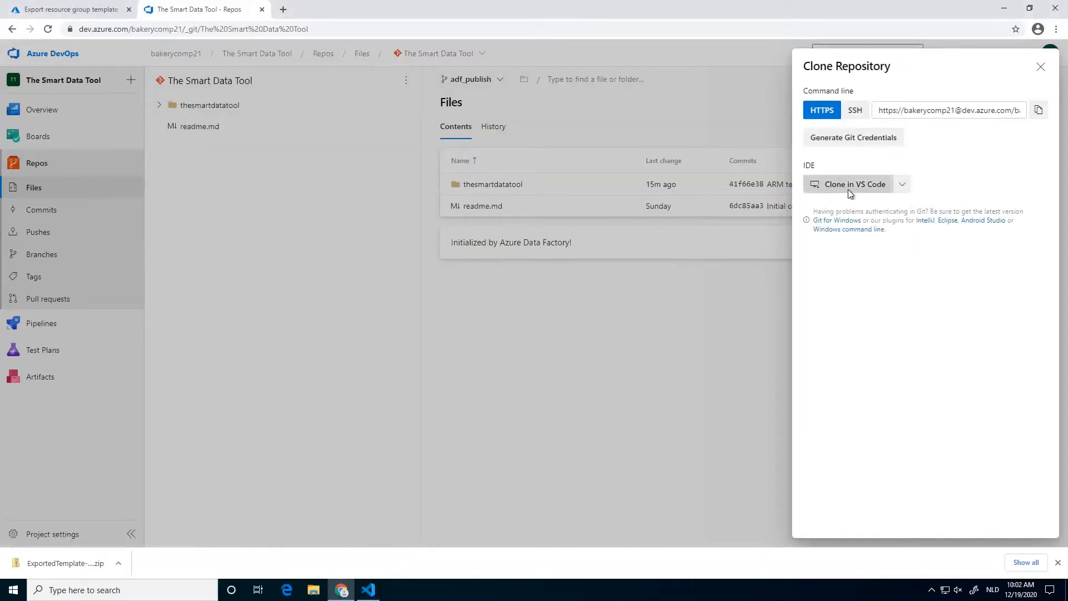
pyautogui.click(445, 91)
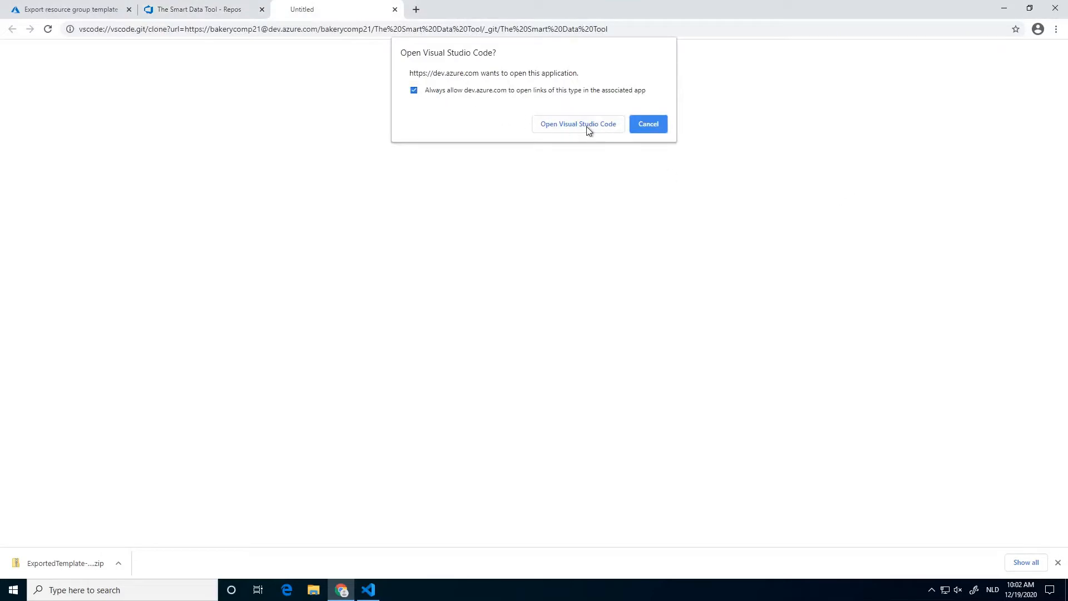
pyautogui.click(578, 124)
pyautogui.click(573, 312)
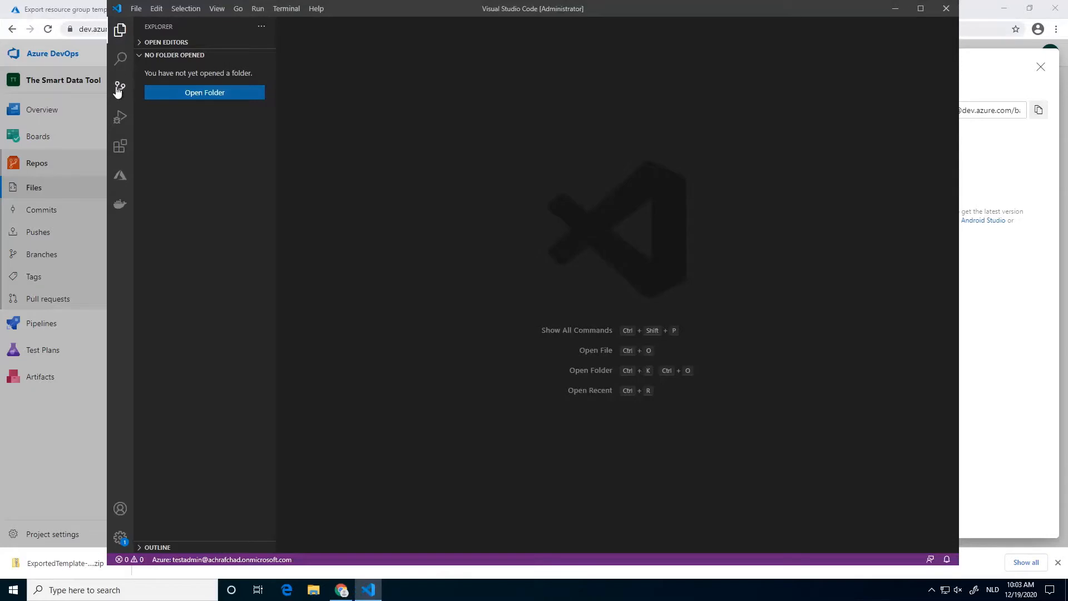
pyautogui.click(120, 87)
pyautogui.click(121, 118)
pyautogui.click(123, 142)
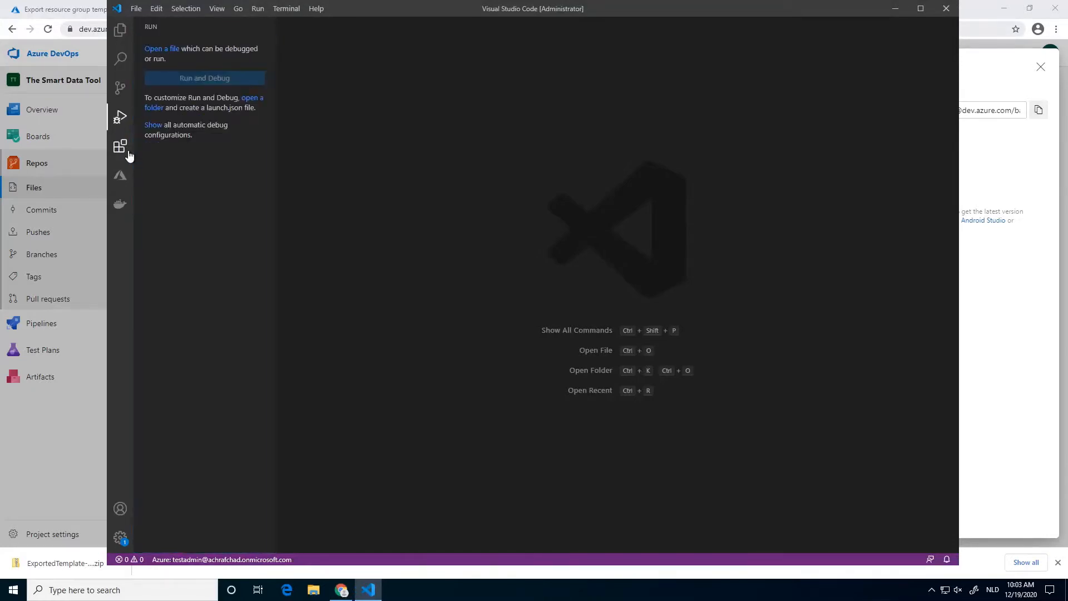
pyautogui.click(121, 201)
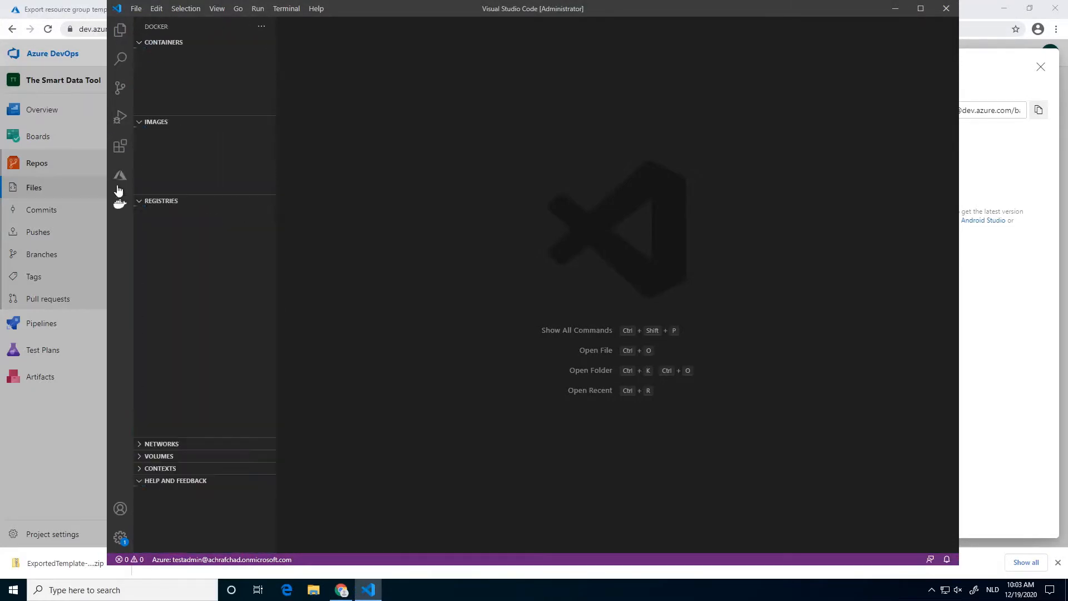
pyautogui.click(120, 29)
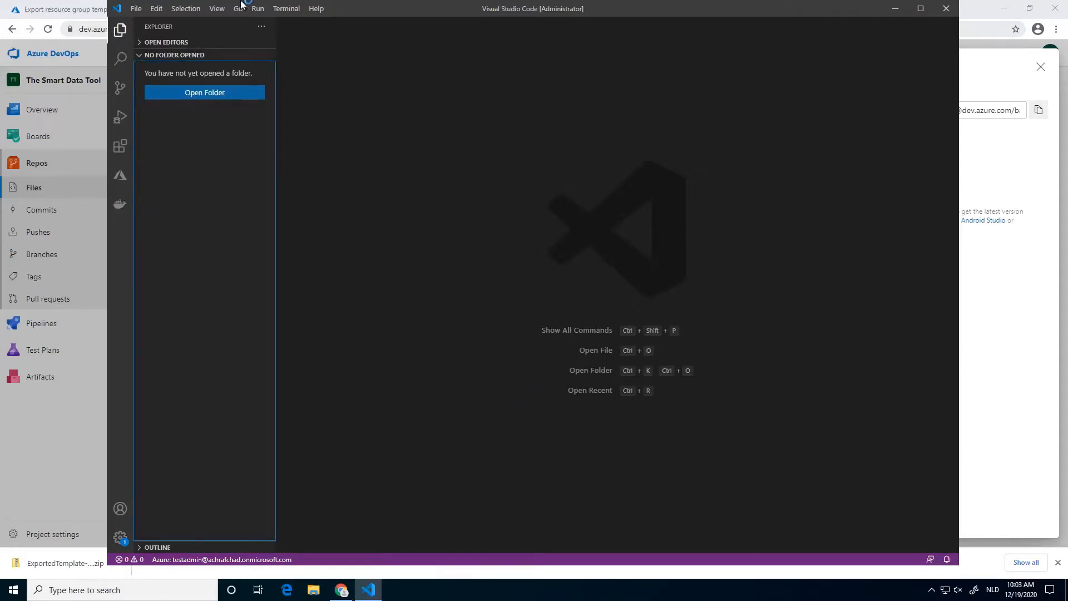
# Try to clone the repository from a new VS Code terminal by running git clone with the copied HTTPS URL
pyautogui.click(286, 8)
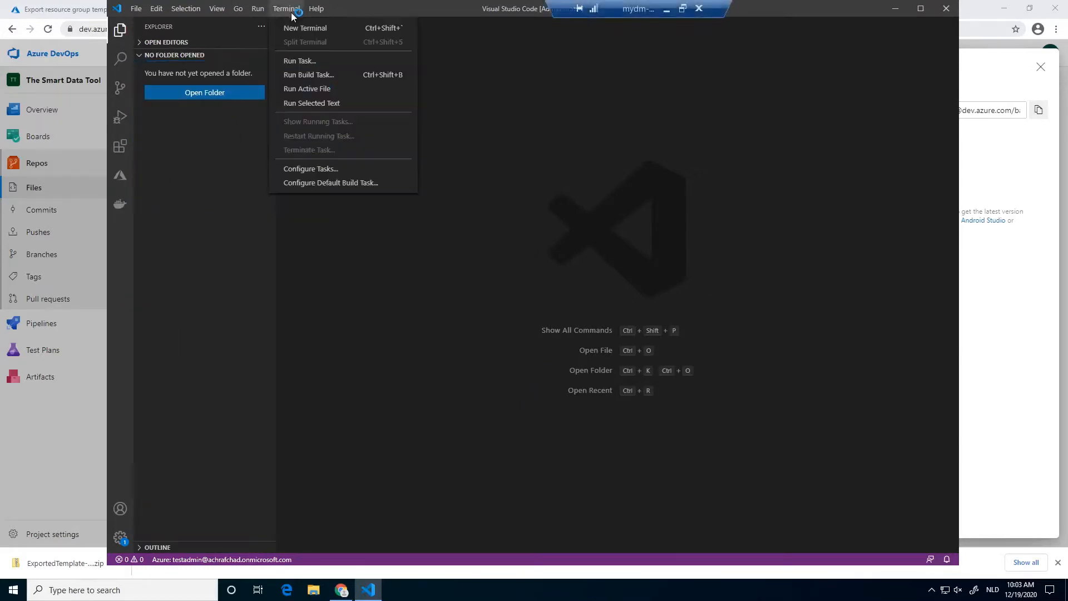
pyautogui.click(337, 25)
pyautogui.click(996, 335)
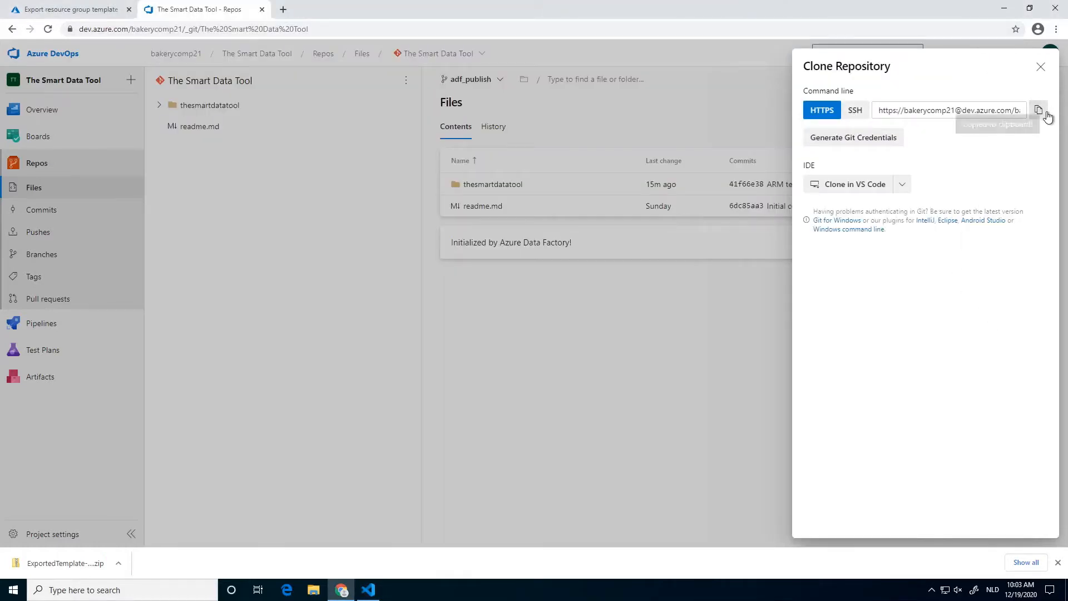
pyautogui.click(1044, 112)
pyautogui.hotkey('alt', 'Tab')
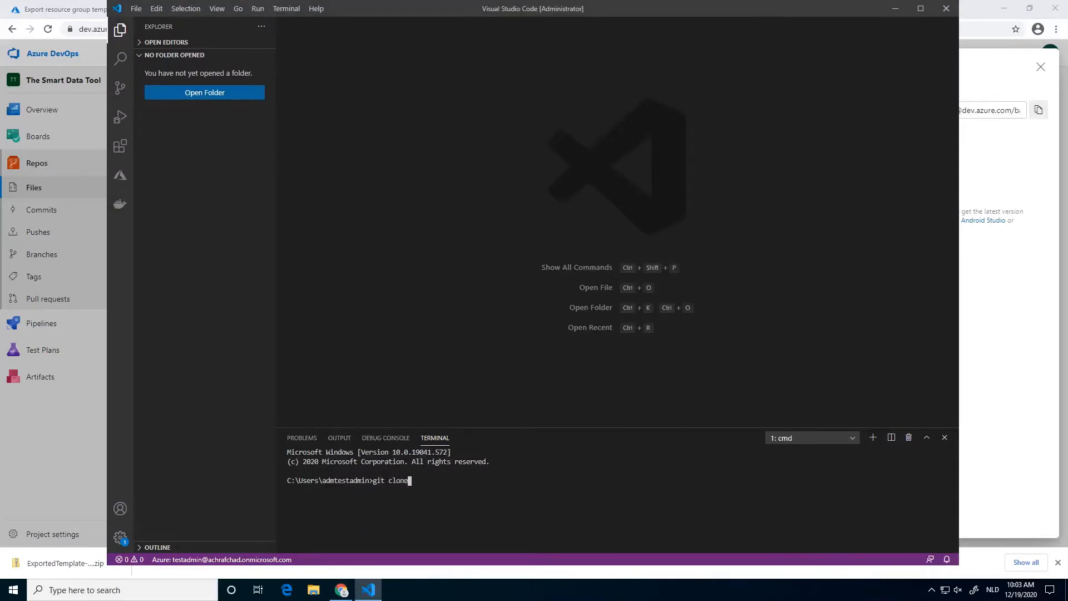
pyautogui.write('git clone')
pyautogui.hotkey('ctrl', 'v')
pyautogui.press('Return')
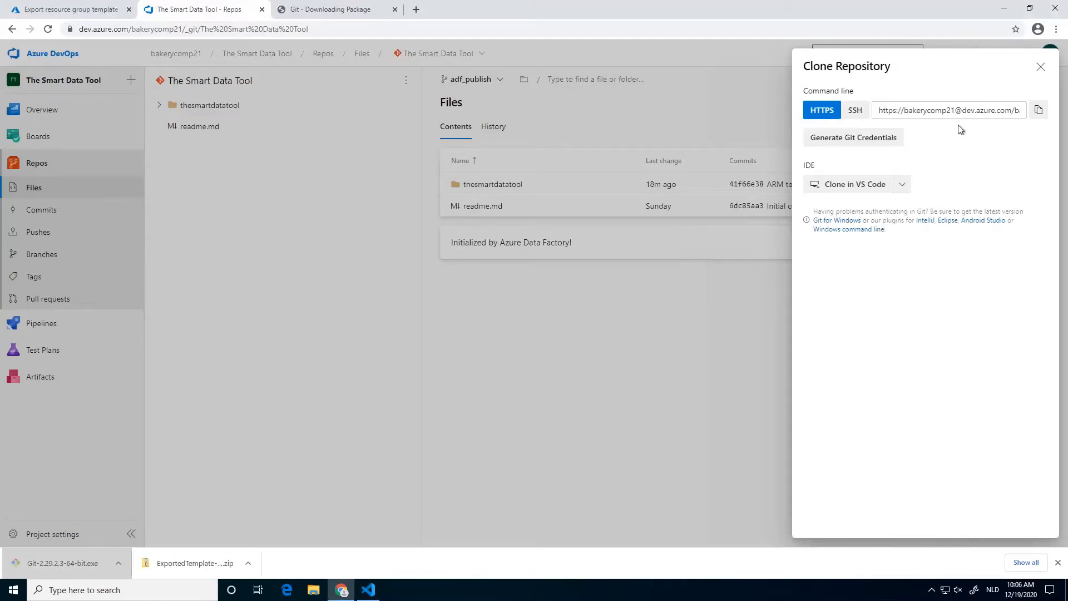
# Copy the repository's HTTPS URL again and clone it with git clone in the VS Code terminal, dismissing the keybindings notification
pyautogui.click(1037, 112)
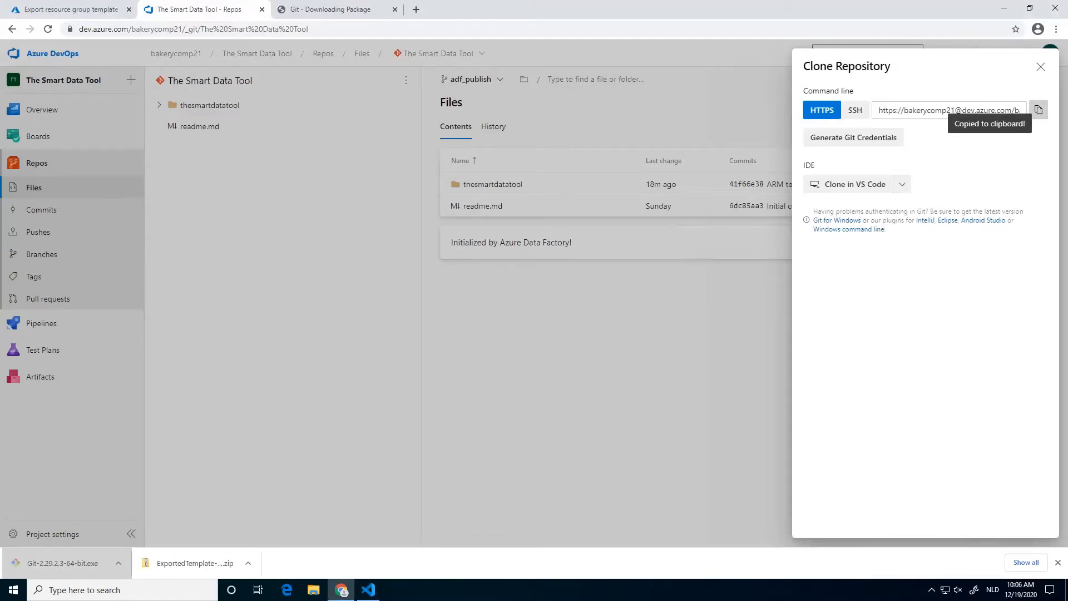
pyautogui.click(368, 590)
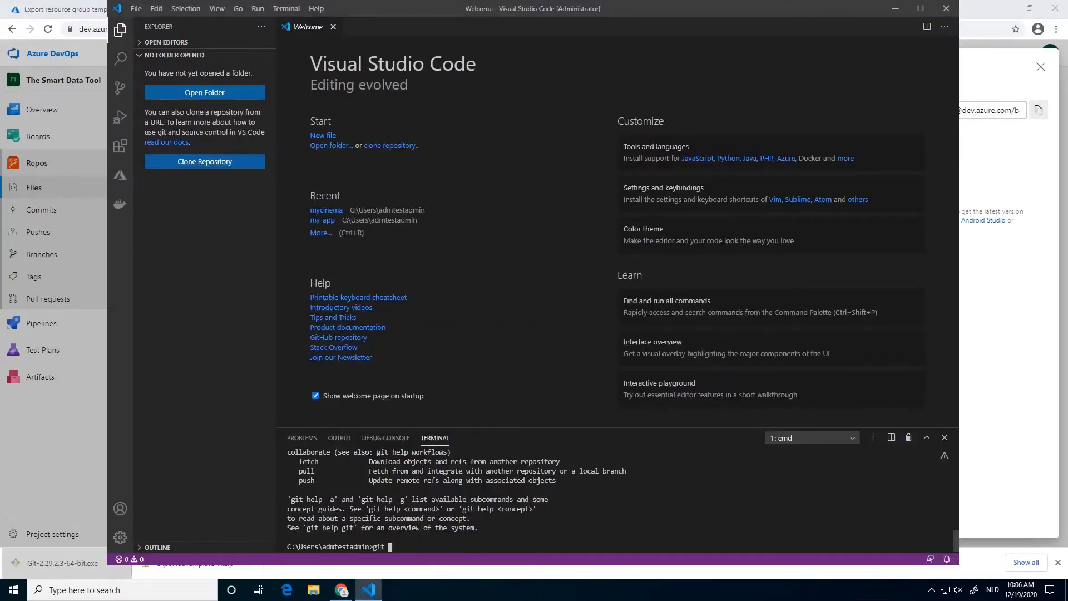
pyautogui.hotkey('ctrl', 'v')
pyautogui.press('Return')
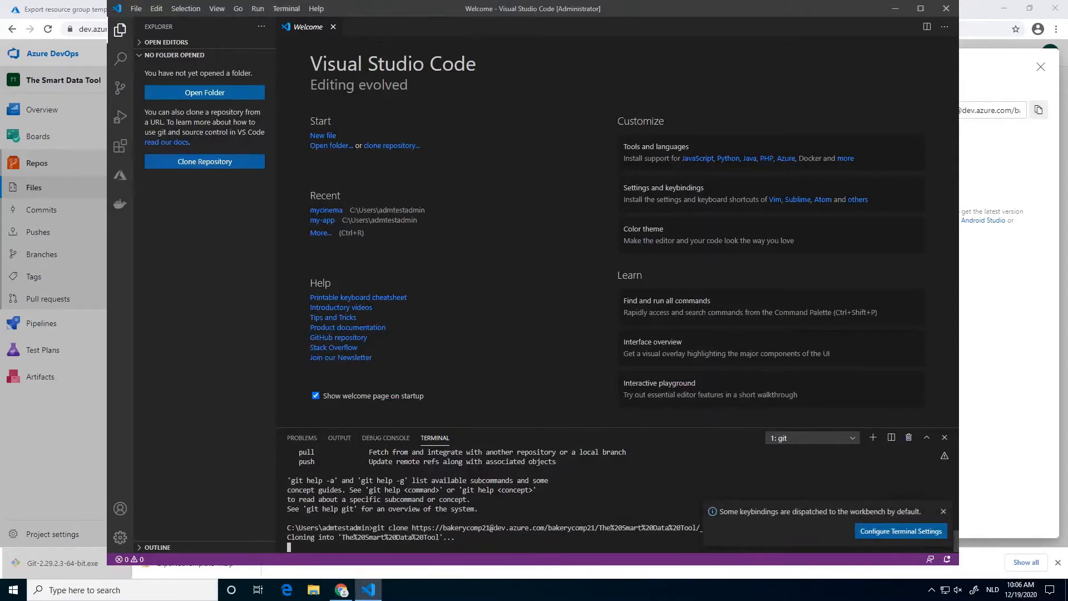
pyautogui.click(942, 512)
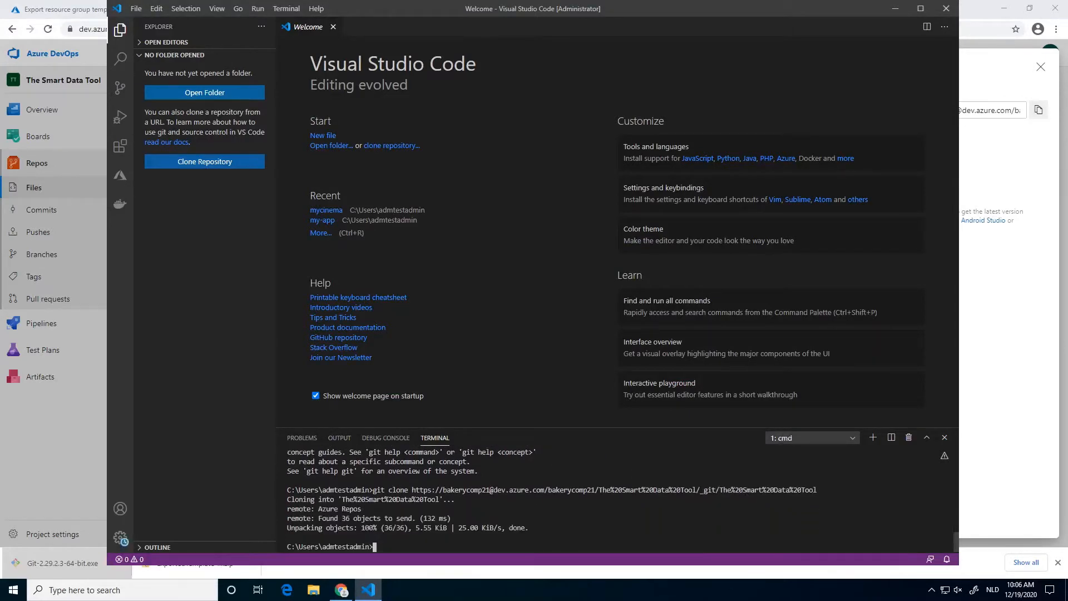
# Open the cloned The%20Smart%20Data%20Tool folder from the user's home folder in VS Code
pyautogui.write('cd .dotnet')
pyautogui.click(191, 93)
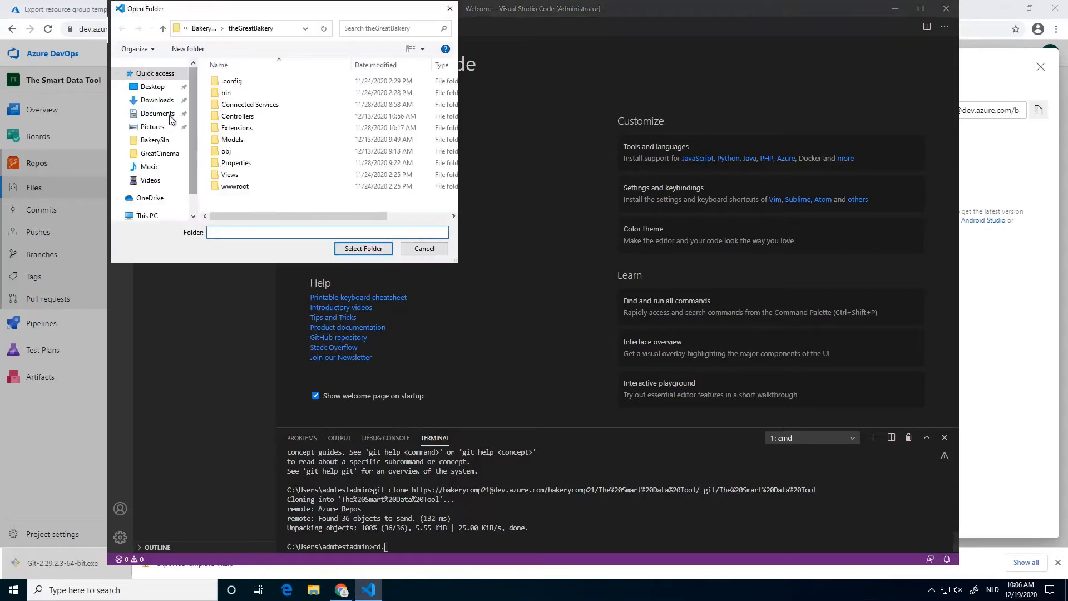
pyautogui.click(201, 28)
pyautogui.click(201, 28)
pyautogui.click(202, 28)
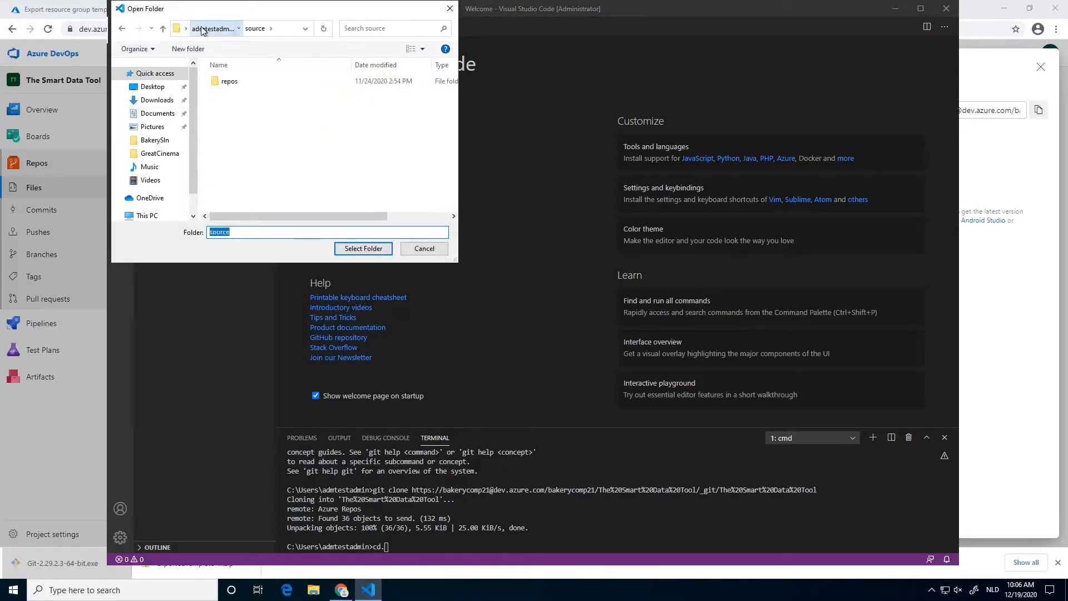
pyautogui.click(201, 28)
pyautogui.doubleClick(334, 181)
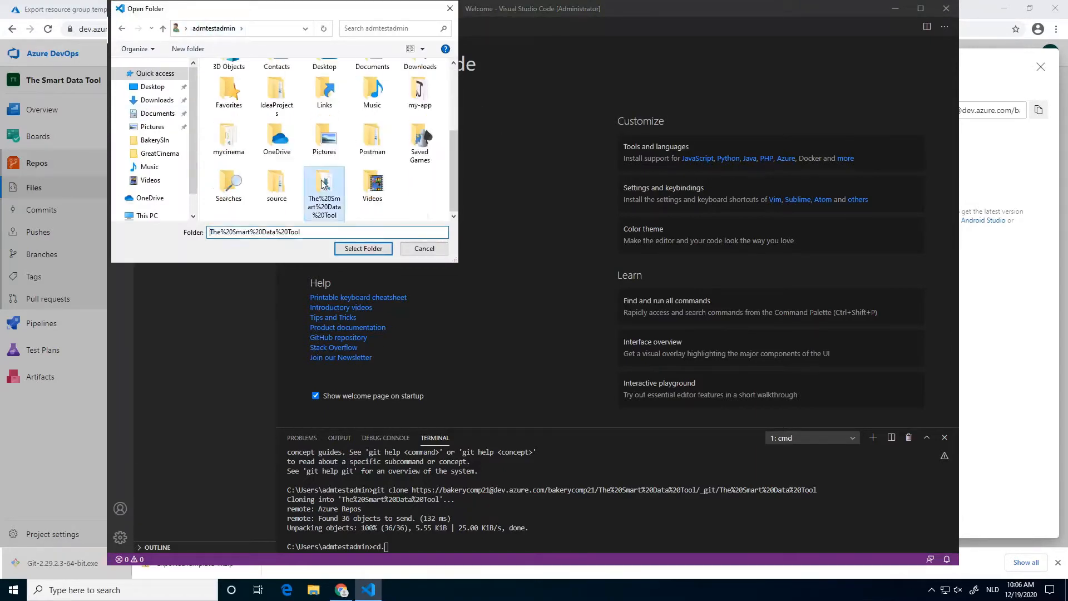
pyautogui.click(363, 249)
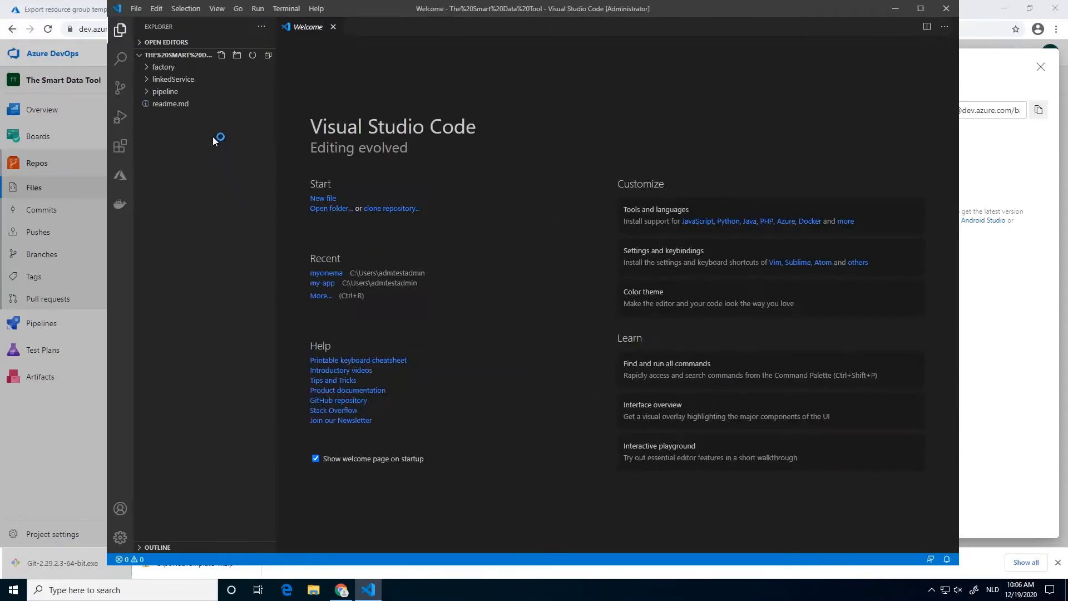
# Expand the factory and linkedService folders and open AzureSqlDatabase1.json to view its contents
pyautogui.click(144, 67)
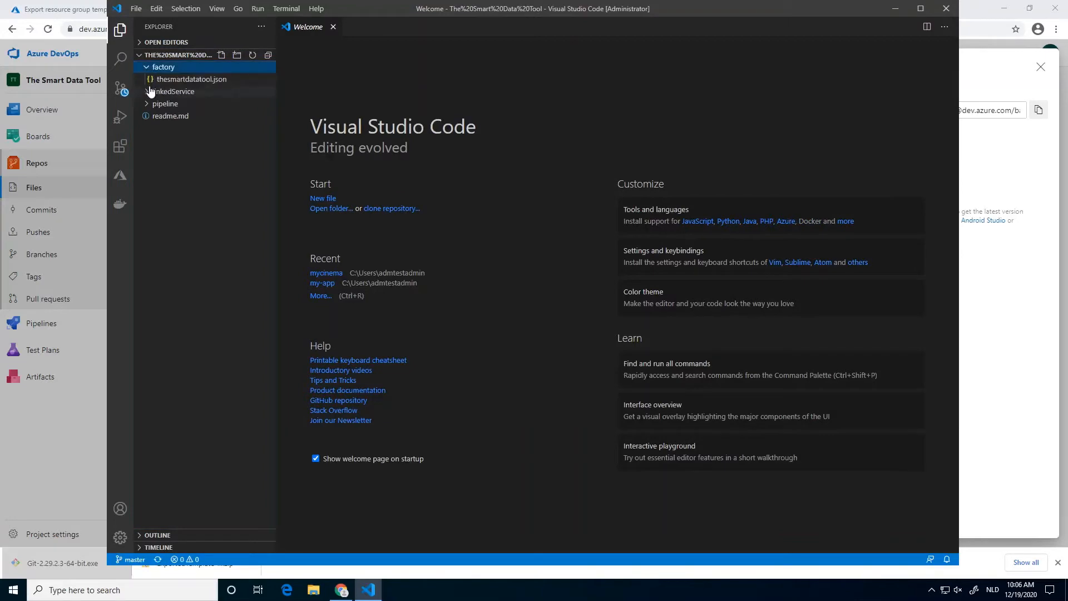
pyautogui.click(149, 92)
pyautogui.click(167, 116)
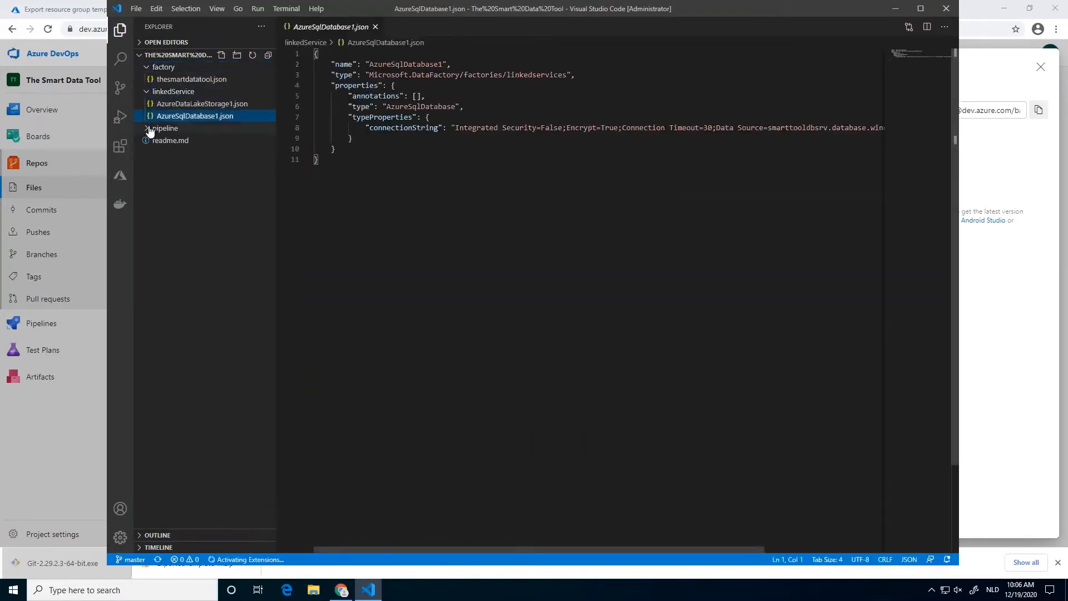
# Review the branches available for checkout, closing AzureSqlDatabase1.json and cancelling the sync with origin/master
pyautogui.click(130, 559)
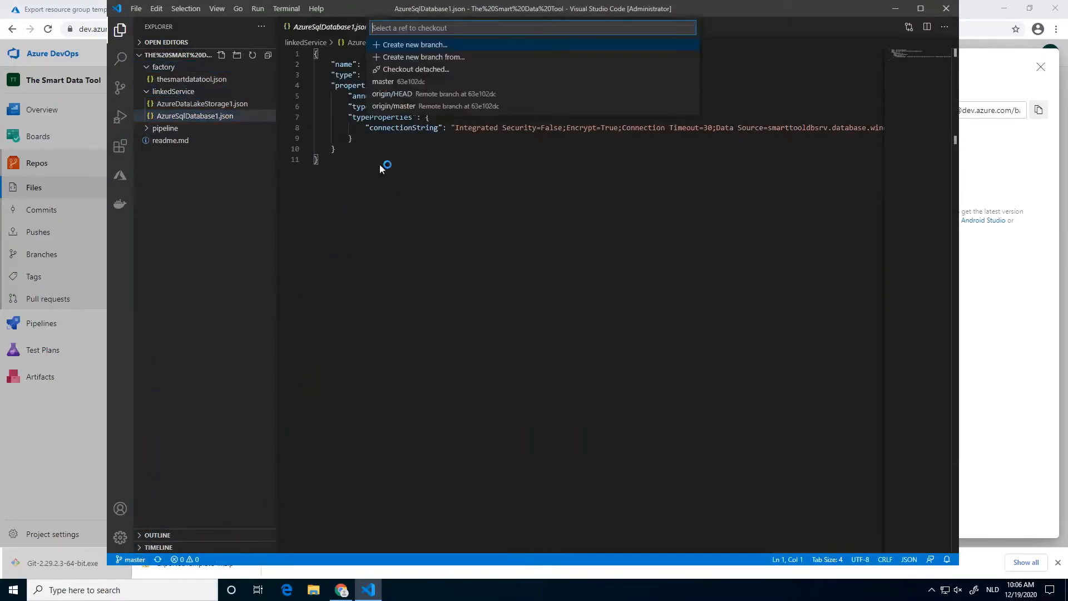
pyautogui.click(393, 106)
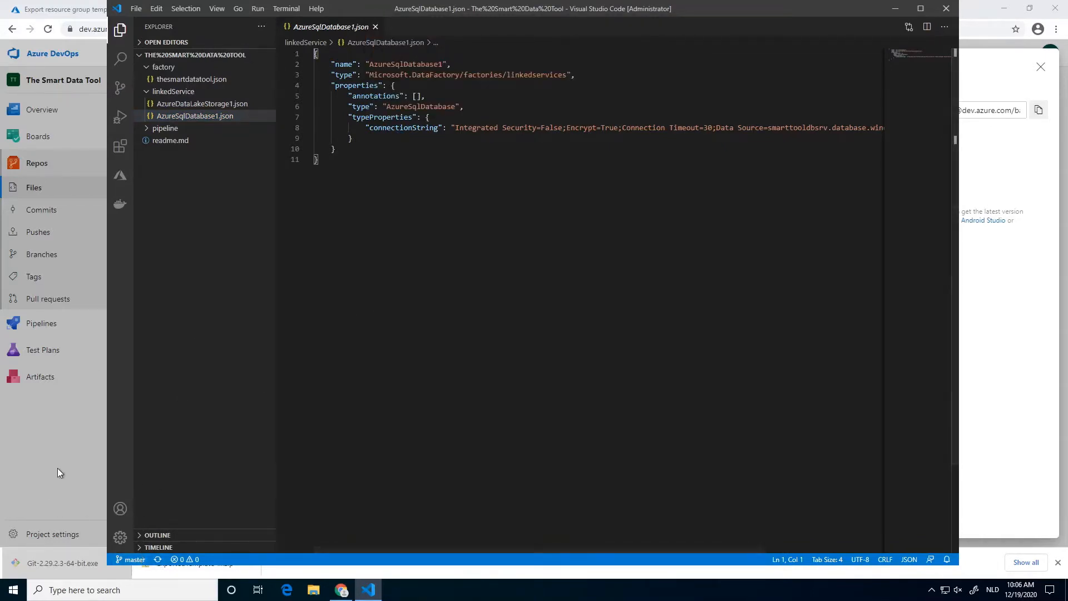
pyautogui.click(376, 27)
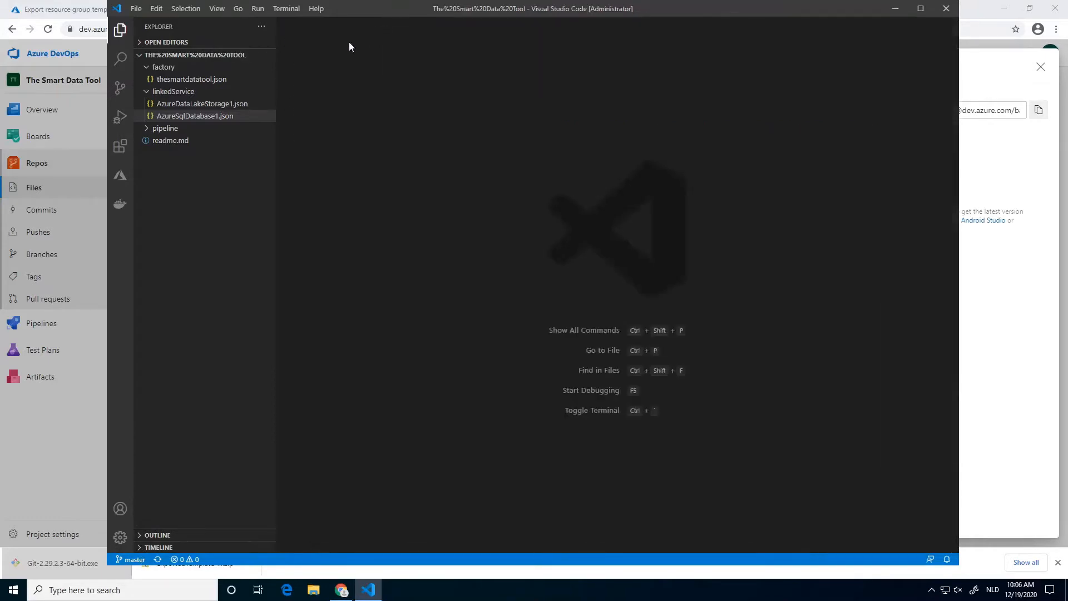
pyautogui.click(157, 559)
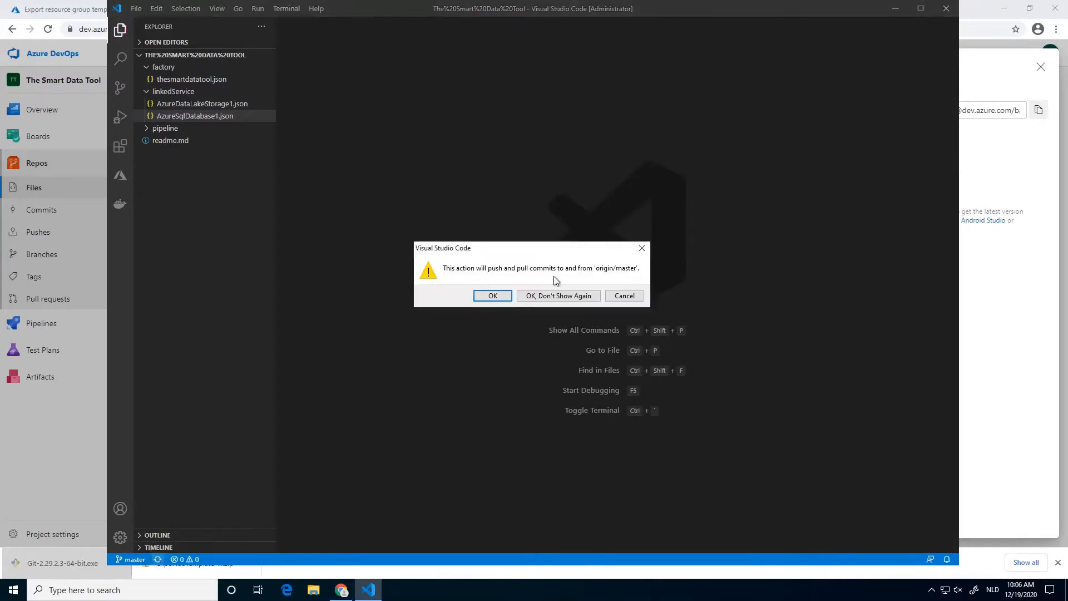
pyautogui.click(641, 249)
pyautogui.click(133, 559)
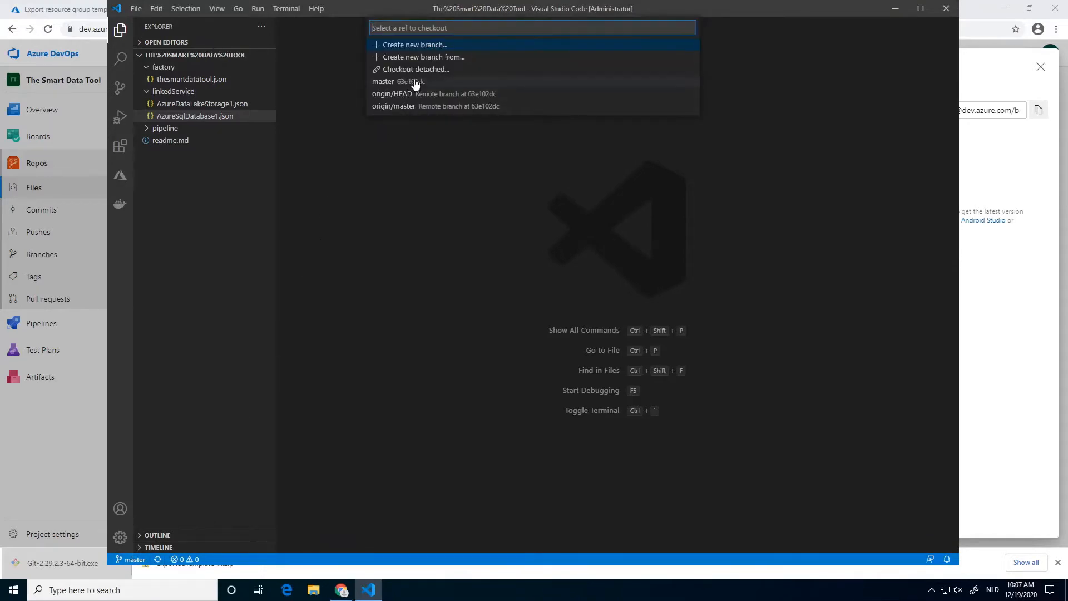
pyautogui.click(120, 95)
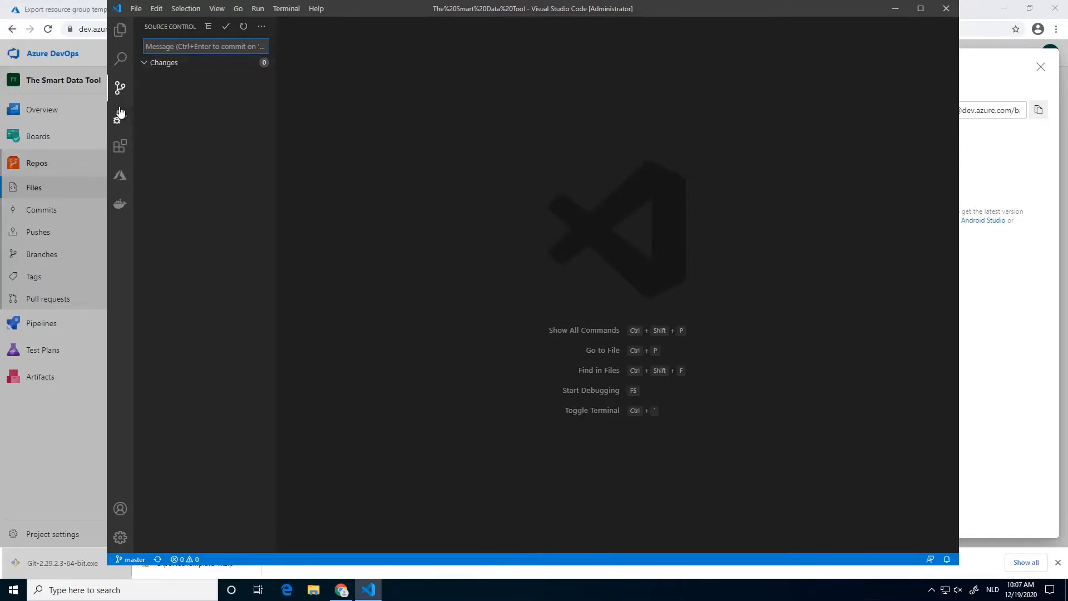
pyautogui.click(120, 117)
pyautogui.click(120, 203)
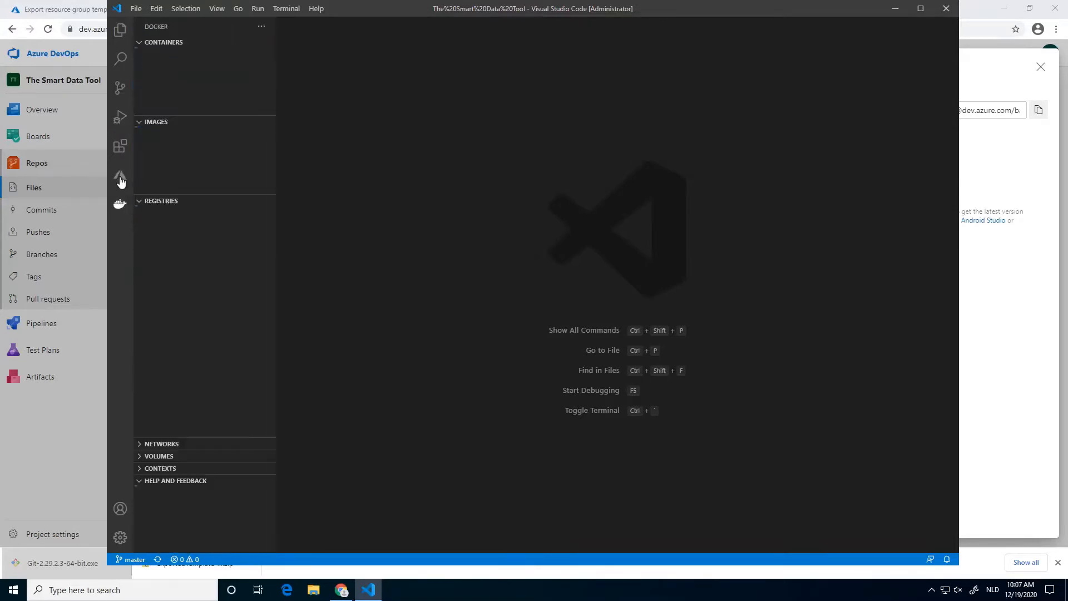
pyautogui.click(121, 146)
pyautogui.click(119, 42)
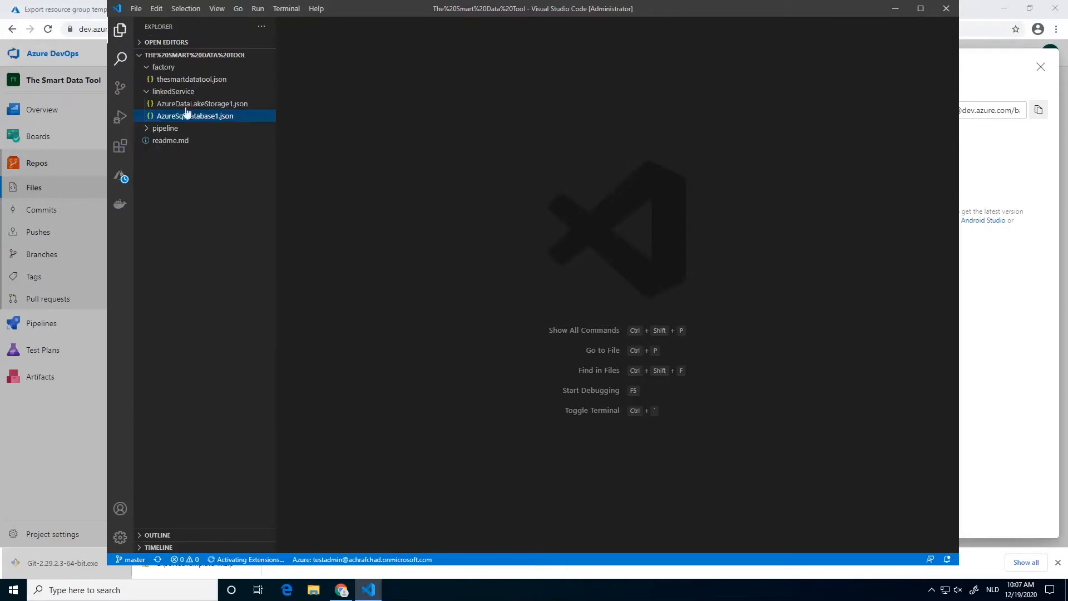
pyautogui.rightClick(186, 306)
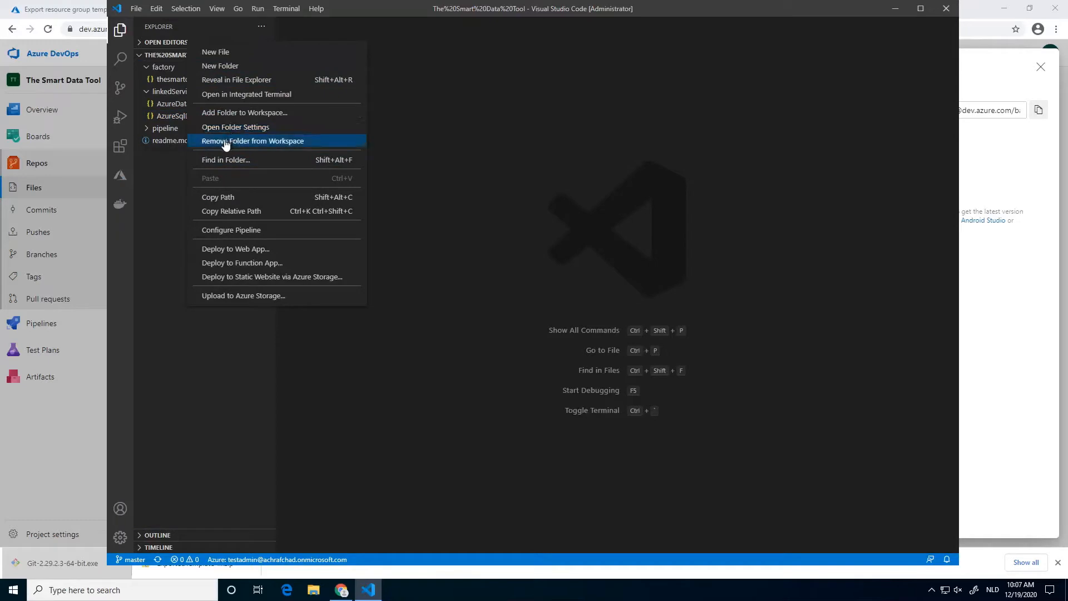
# Compare the VS Code folder with the thesmartdatatool folder on the adf_publish branch in Azure DevOps, ending back in VS Code
pyautogui.click(42, 449)
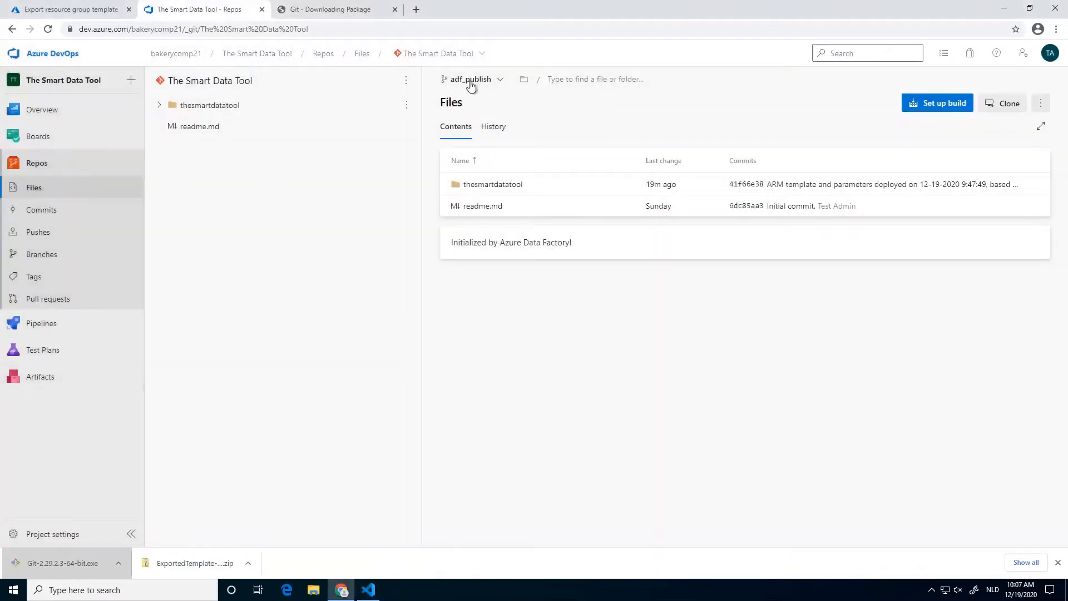
pyautogui.hotkey('alt', 'Tab')
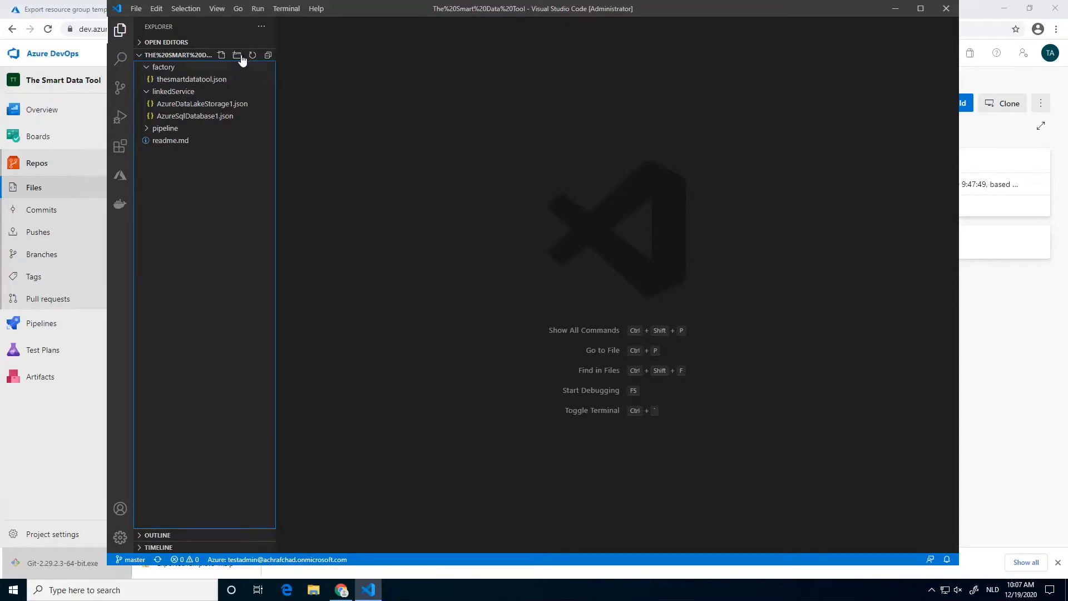
pyautogui.click(51, 447)
pyautogui.click(158, 105)
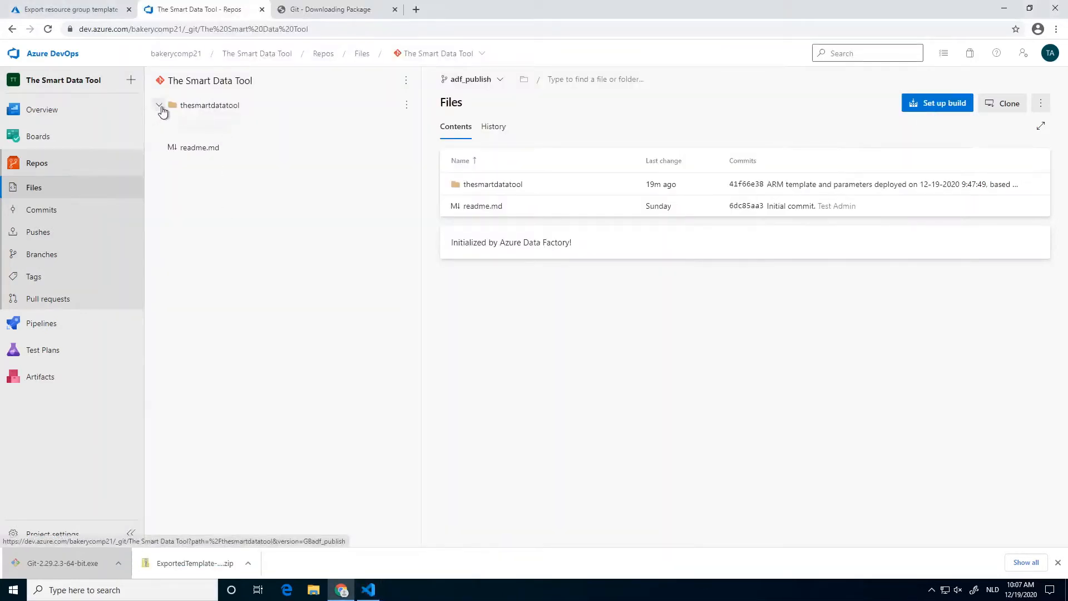
pyautogui.click(159, 105)
pyautogui.hotkey('alt', 'Tab')
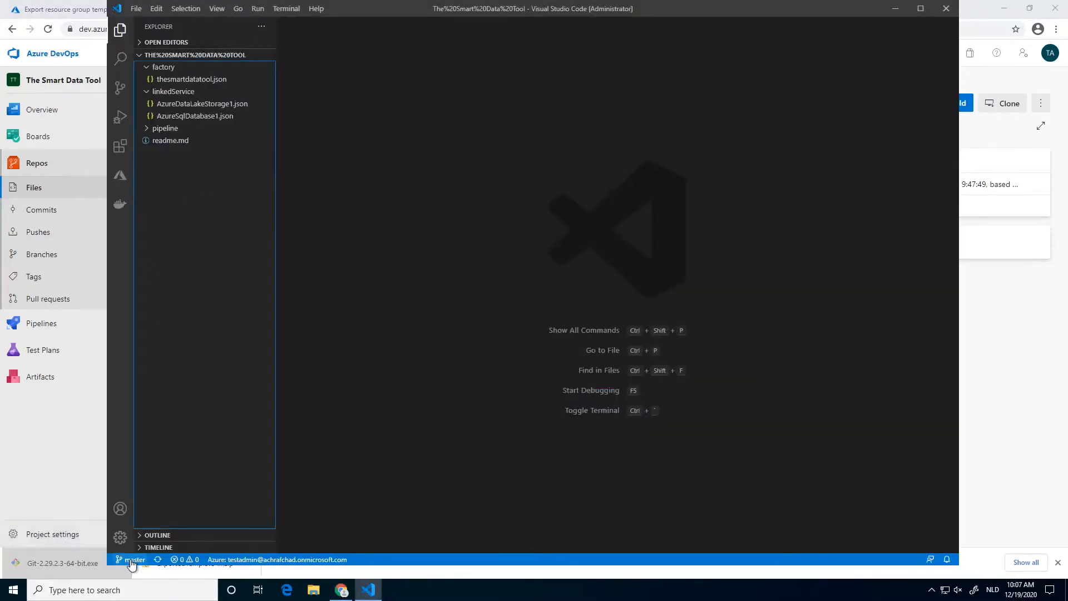
# Create a folder named arm_templates at the root of the cloned repository
pyautogui.click(237, 55)
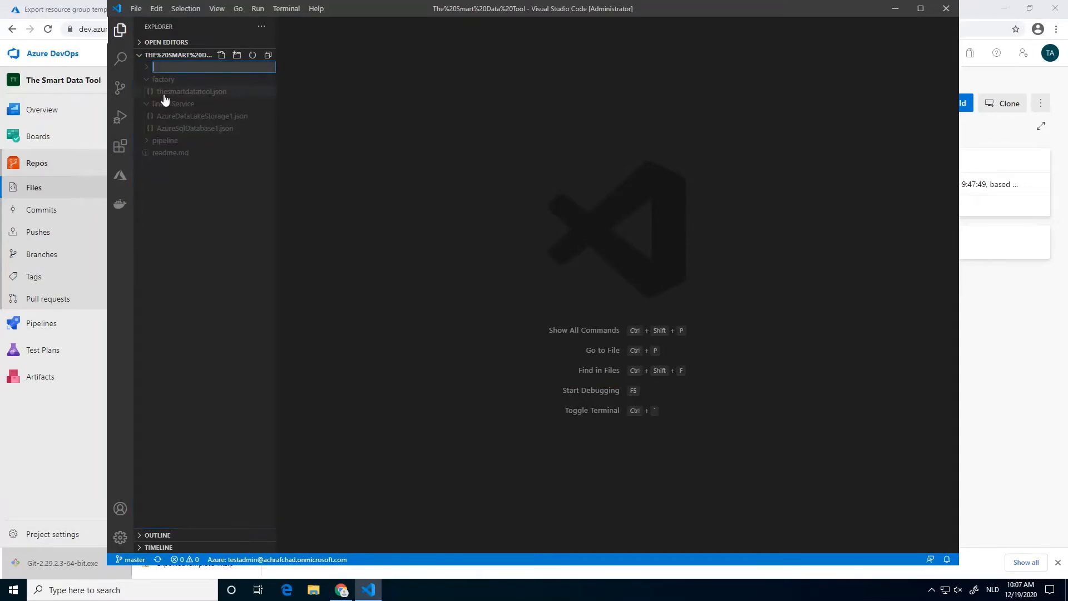
pyautogui.write('arm_templates')
pyautogui.press('Return')
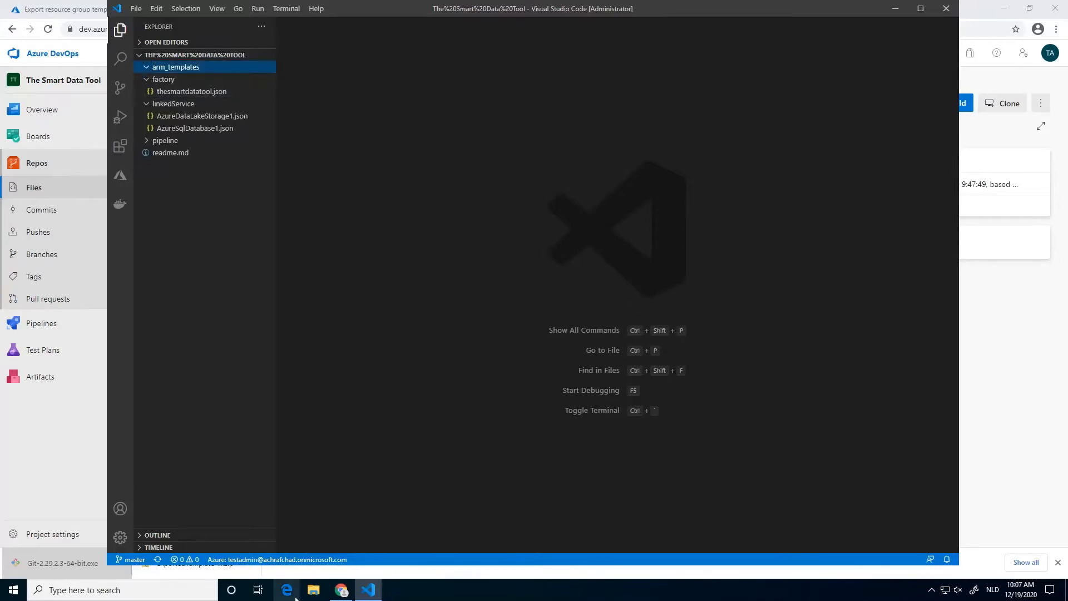
# Extract ExportedTemplate-rg_demo in the Downloads folder and copy its parameters and template JSON files into the arm_templates folder in VS Code
pyautogui.click(313, 589)
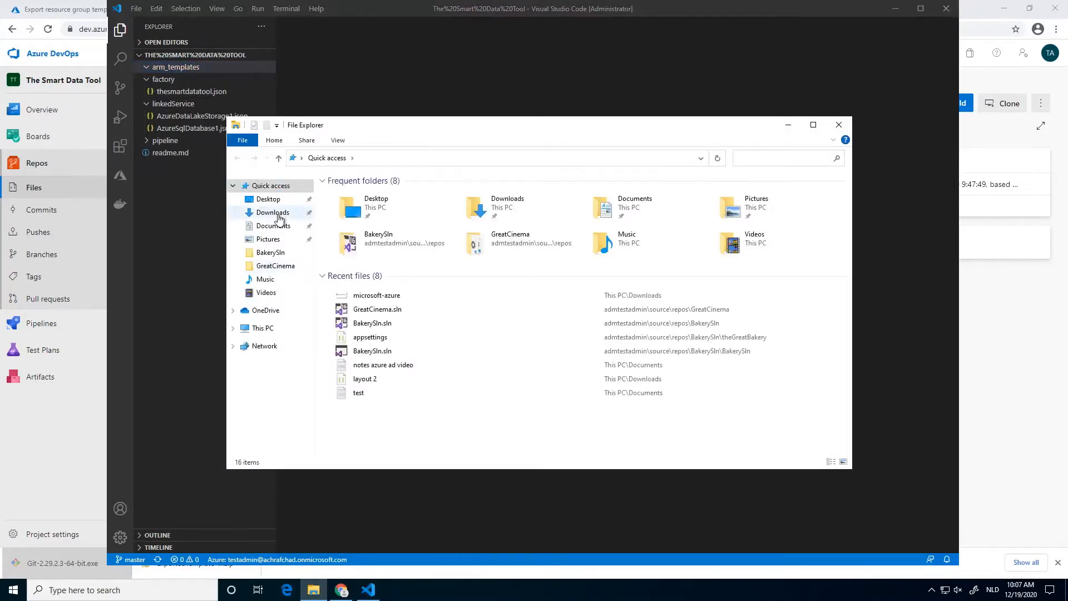
pyautogui.click(273, 213)
pyautogui.click(370, 221)
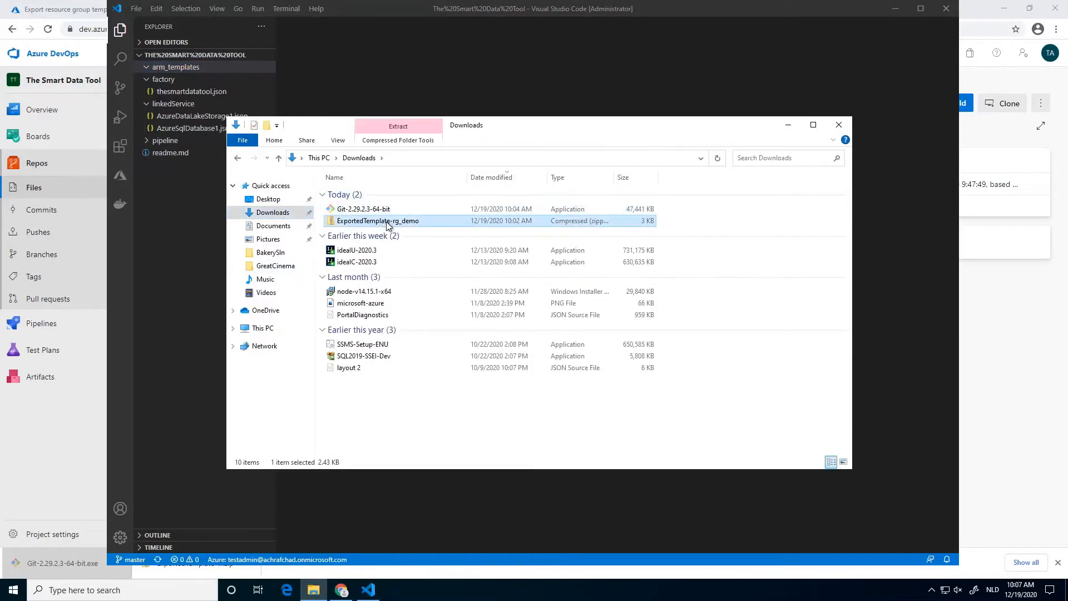
pyautogui.rightClick(387, 221)
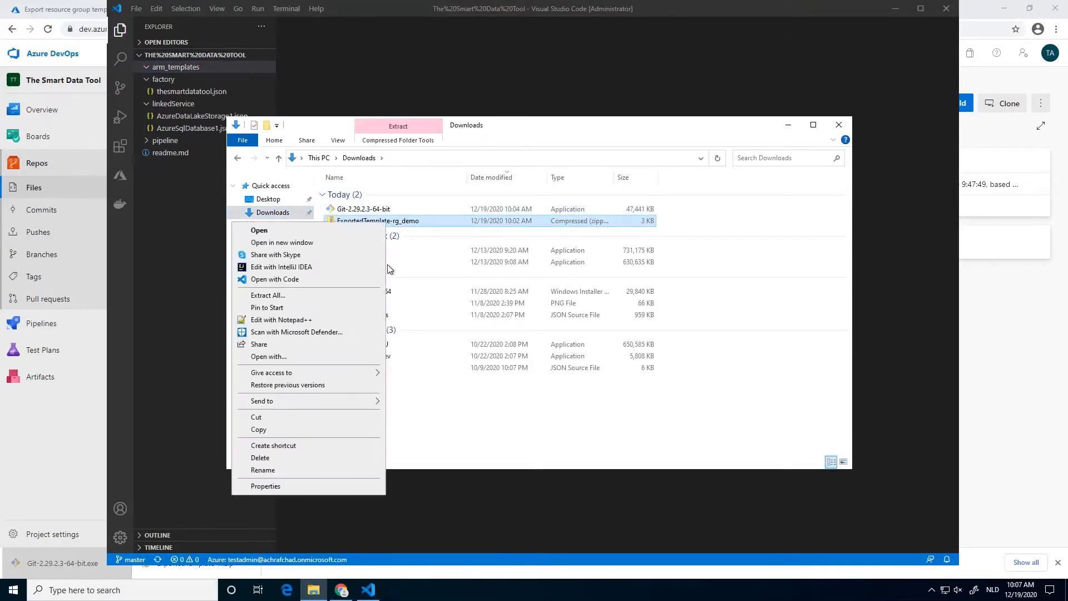
pyautogui.click(335, 294)
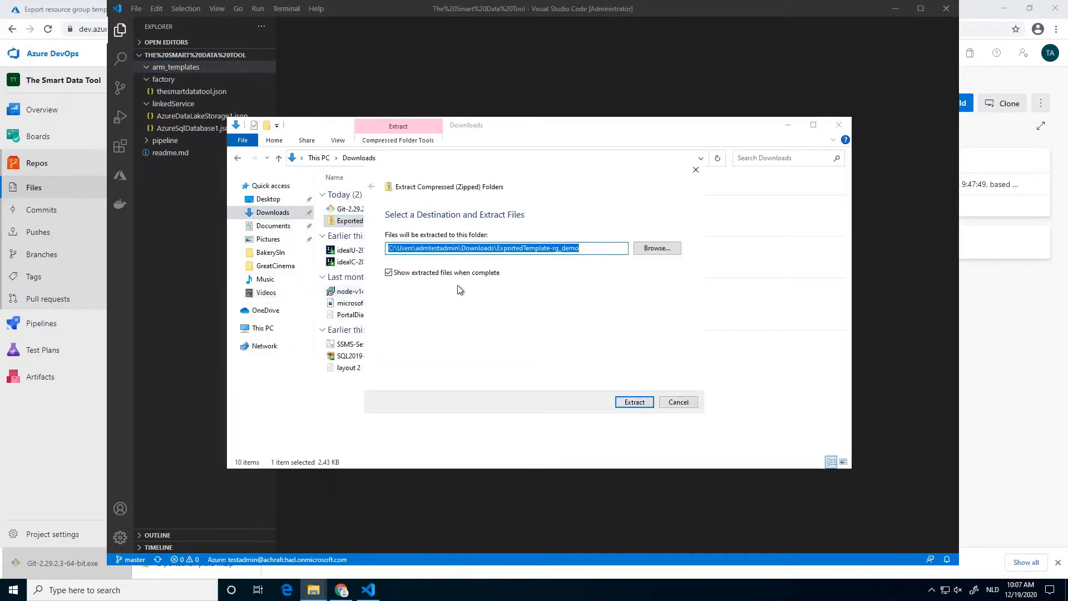
pyautogui.click(634, 402)
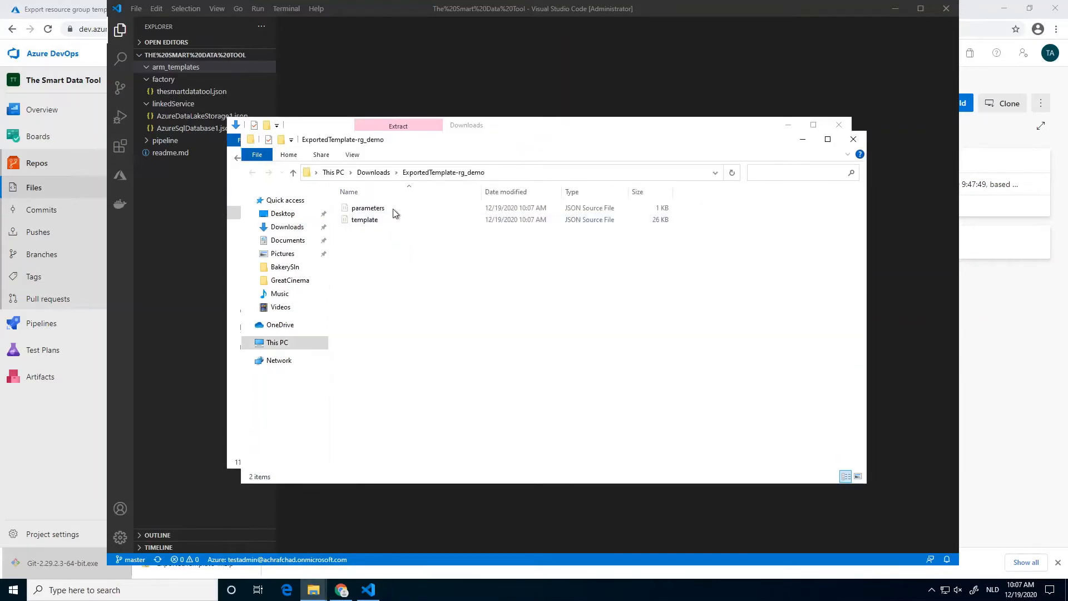
pyautogui.moveTo(373, 242); pyautogui.dragTo(184, 68)
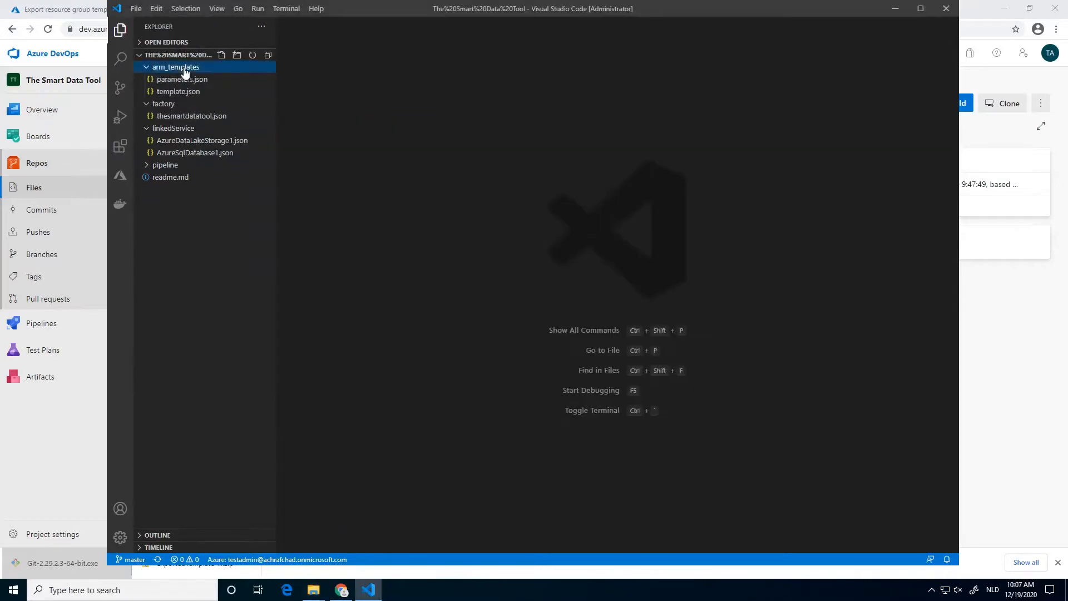
# Open parameters.json and template.json and examine the exported resources through to the template's end, dismissing the deprecated schema warning
pyautogui.click(180, 81)
pyautogui.click(178, 91)
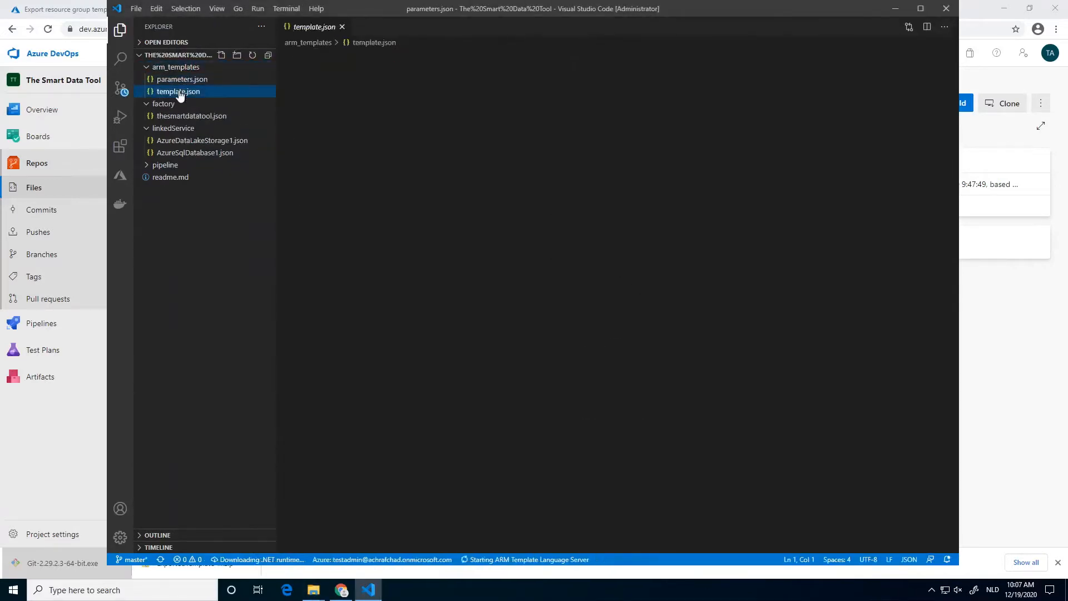
pyautogui.scroll(-3, 591, 143)
pyautogui.scroll(-20, 589, 301)
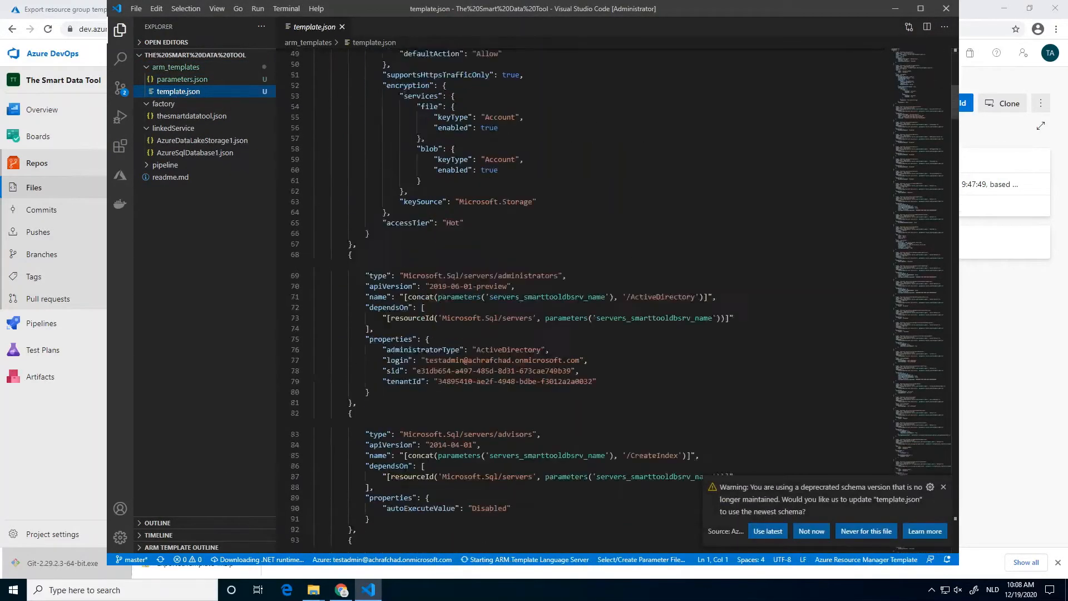
pyautogui.scroll(-20, 590, 300)
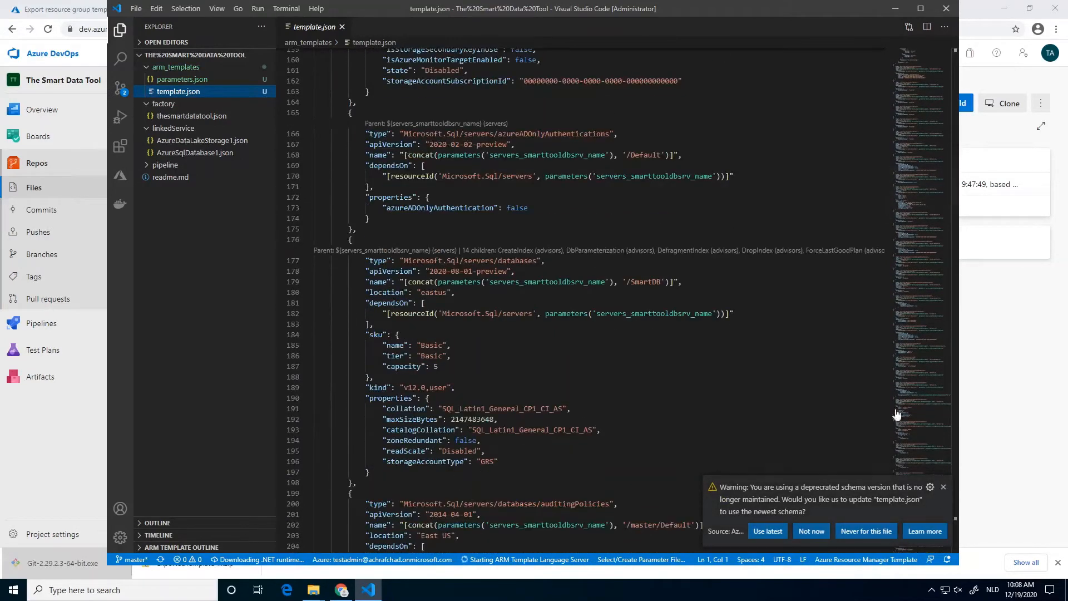
pyautogui.scroll(-6, 897, 416)
pyautogui.click(943, 487)
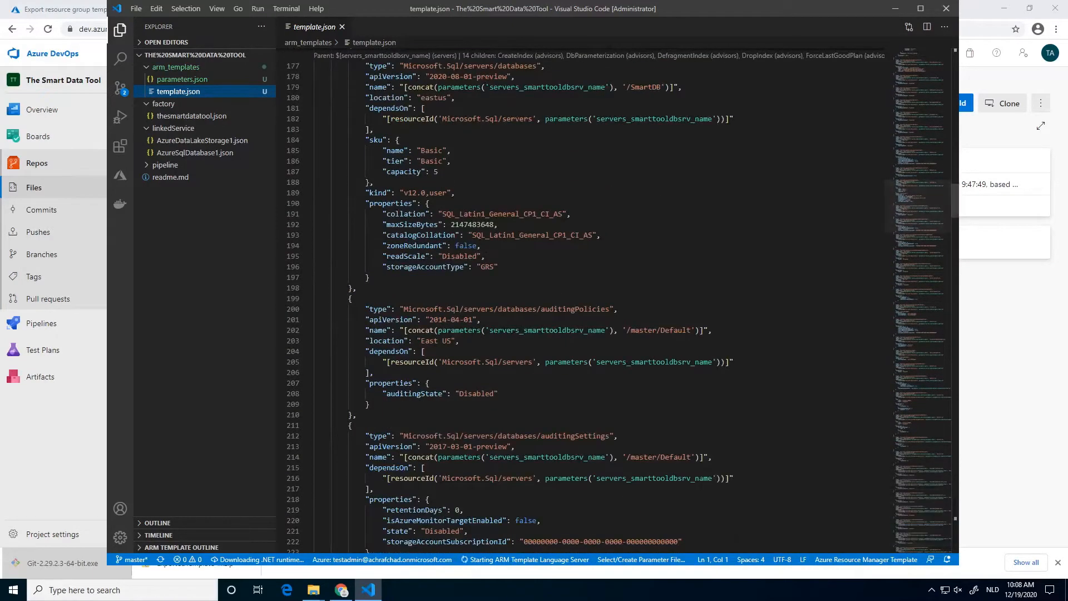
pyautogui.scroll(-17, 943, 487)
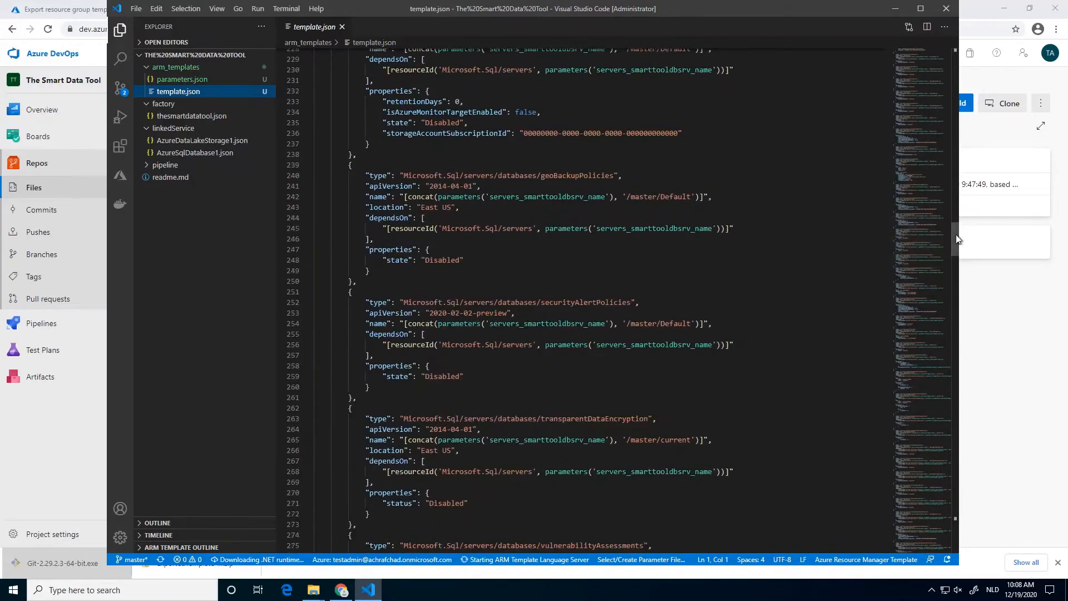
pyautogui.moveTo(920, 228); pyautogui.dragTo(942, 543)
pyautogui.scroll(10, 782, 458)
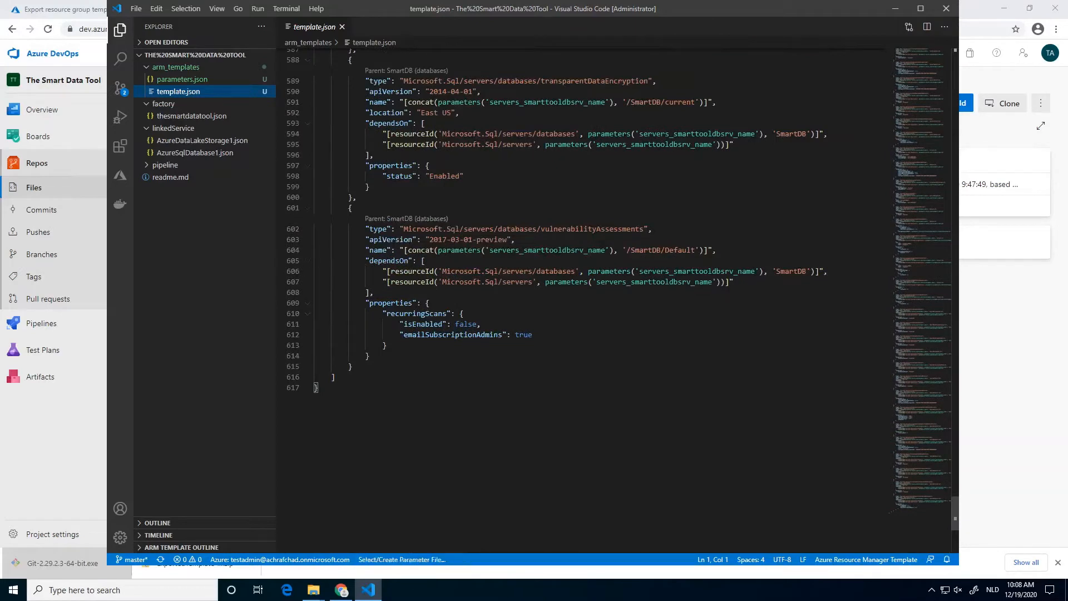
# Delete every resource after the AllowAllWindowsAzureIps firewall rule in template.json, from servers/keys to the last one, and remove the rule's trailing comma
pyautogui.click(349, 208)
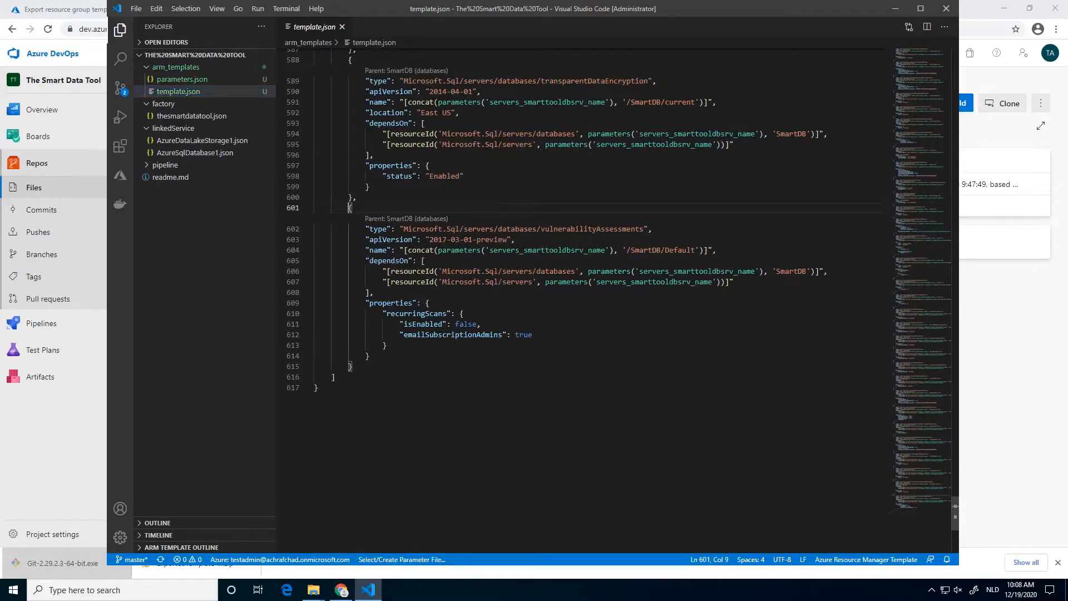
pyautogui.moveTo(352, 366); pyautogui.dragTo(344, 320)
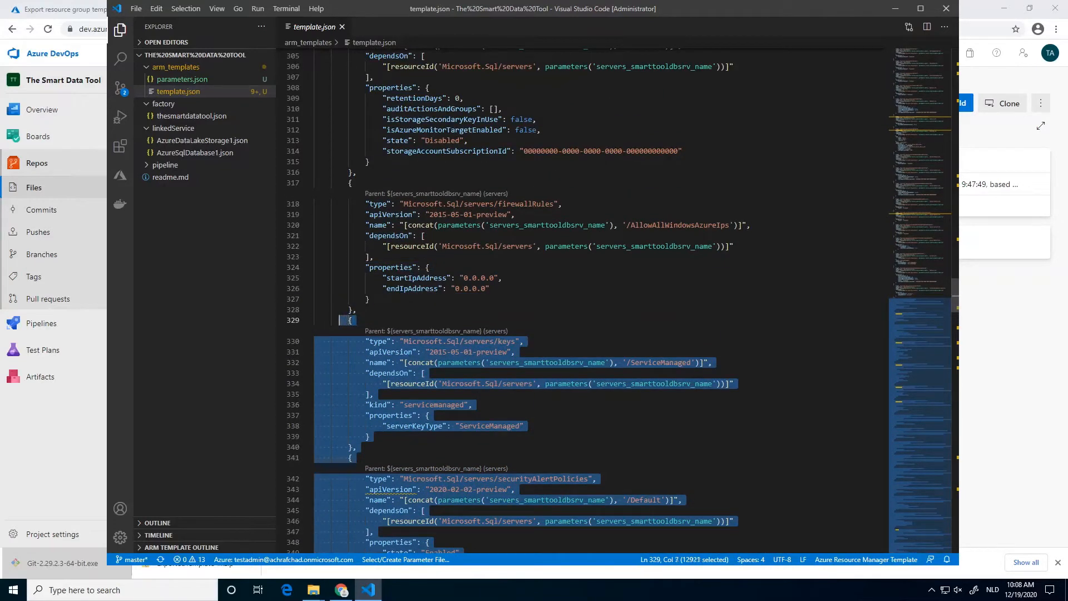
pyautogui.press('BackSpace')
pyautogui.click(354, 310)
pyautogui.press('Right')
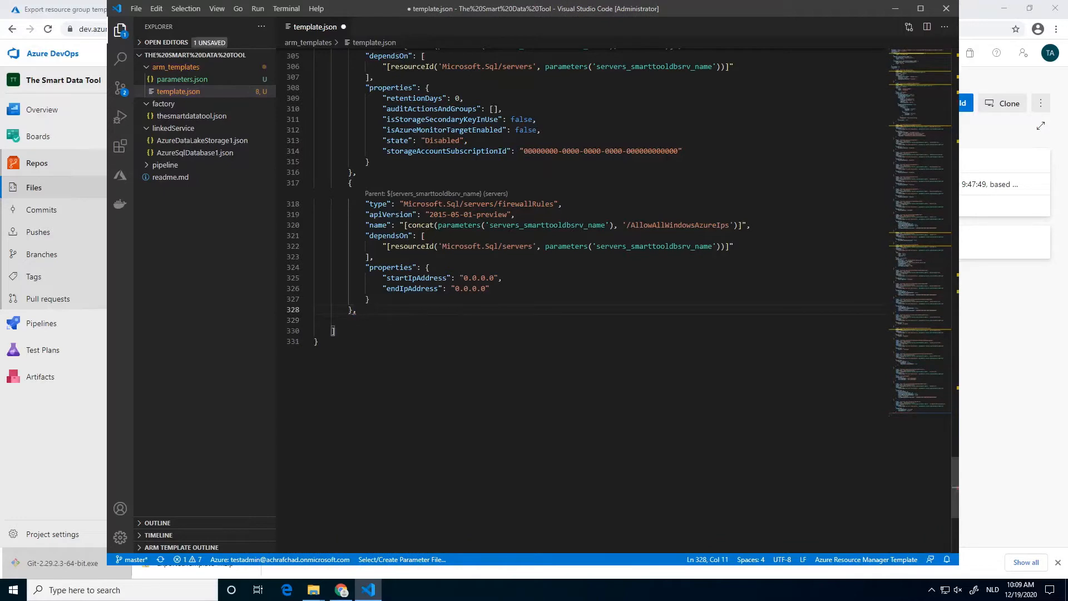
pyautogui.press('BackSpace')
pyautogui.click(490, 288)
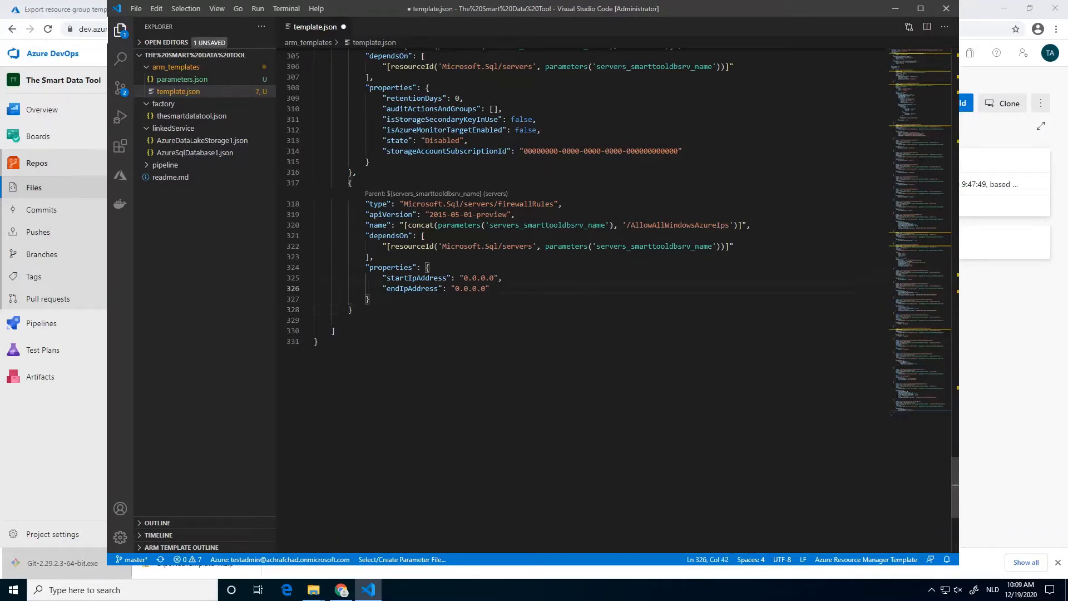
# Delete all resources between the SmartDB database and the AllowAllWindowsAzureIps firewall rule, keeping a comma between those two blocks
pyautogui.scroll(3, 490, 289)
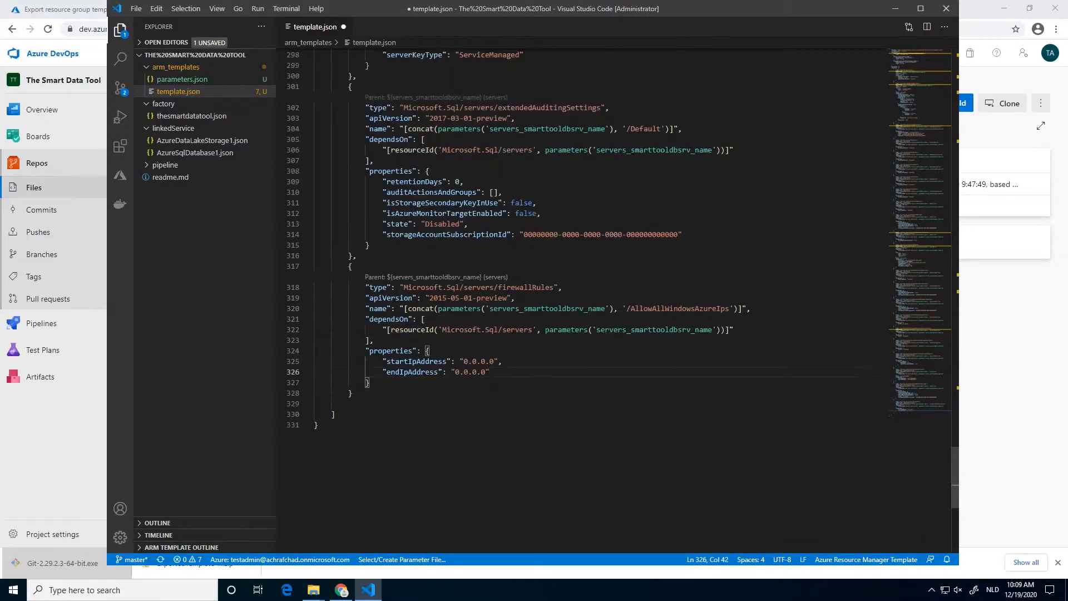
pyautogui.scroll(3, 490, 289)
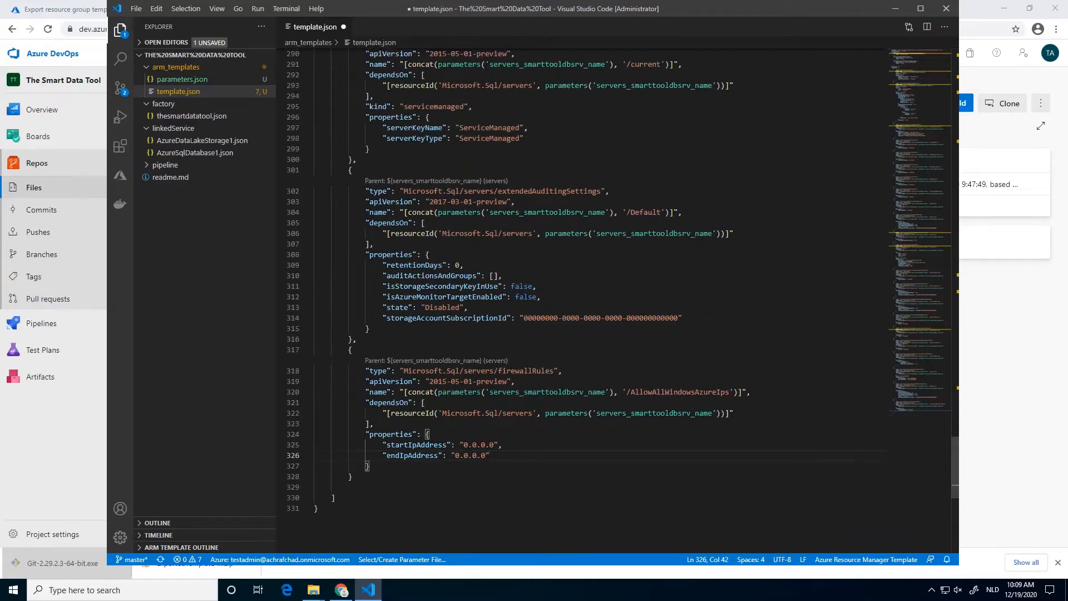
pyautogui.moveTo(357, 339); pyautogui.dragTo(352, 294)
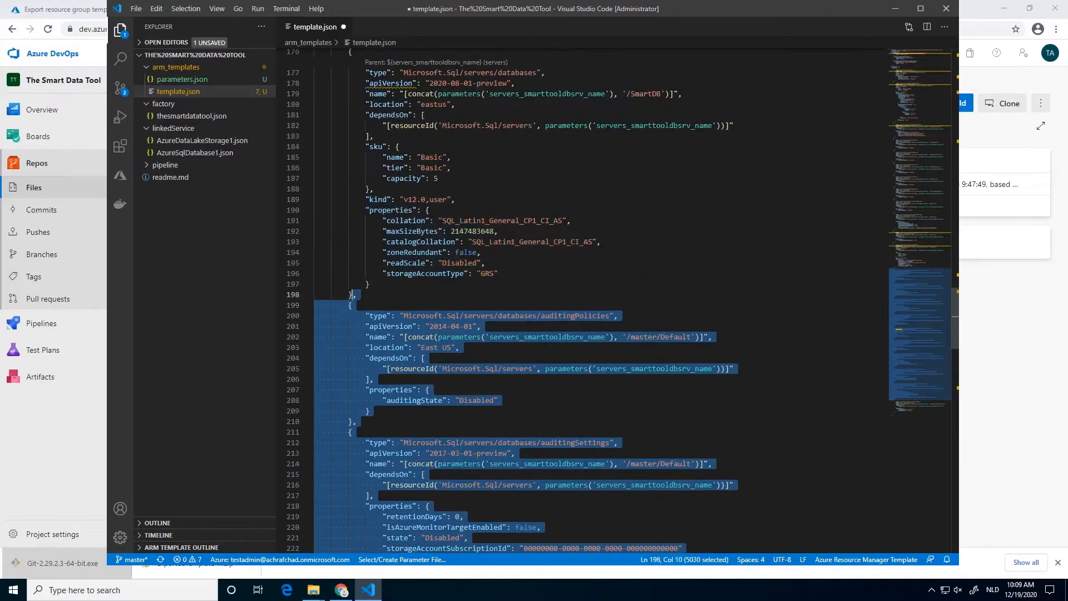
pyautogui.press('Delete')
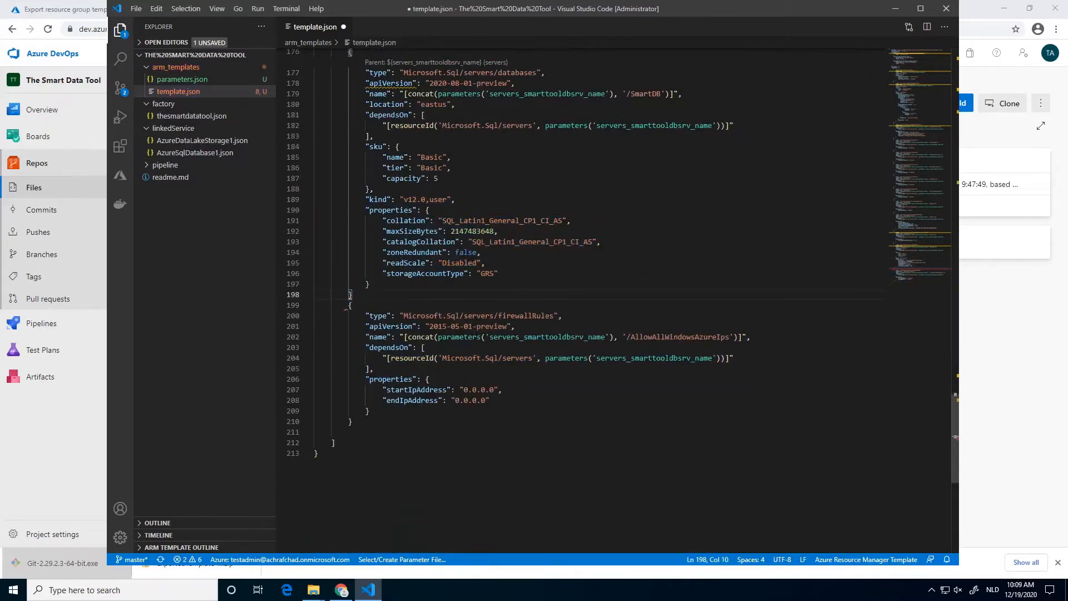
pyautogui.scroll(2, 395, 298)
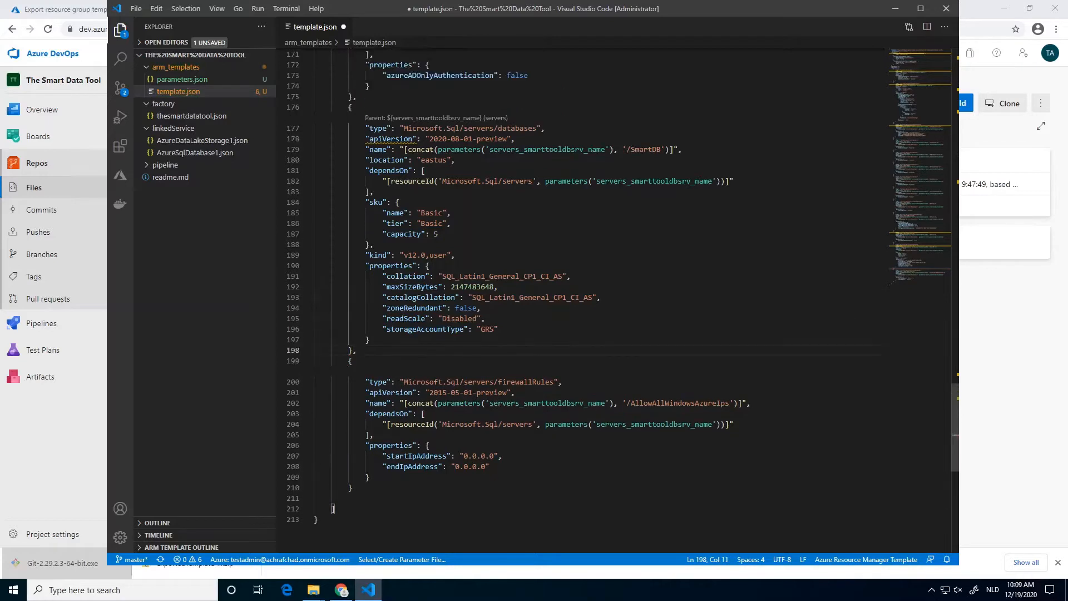
pyautogui.click(394, 299)
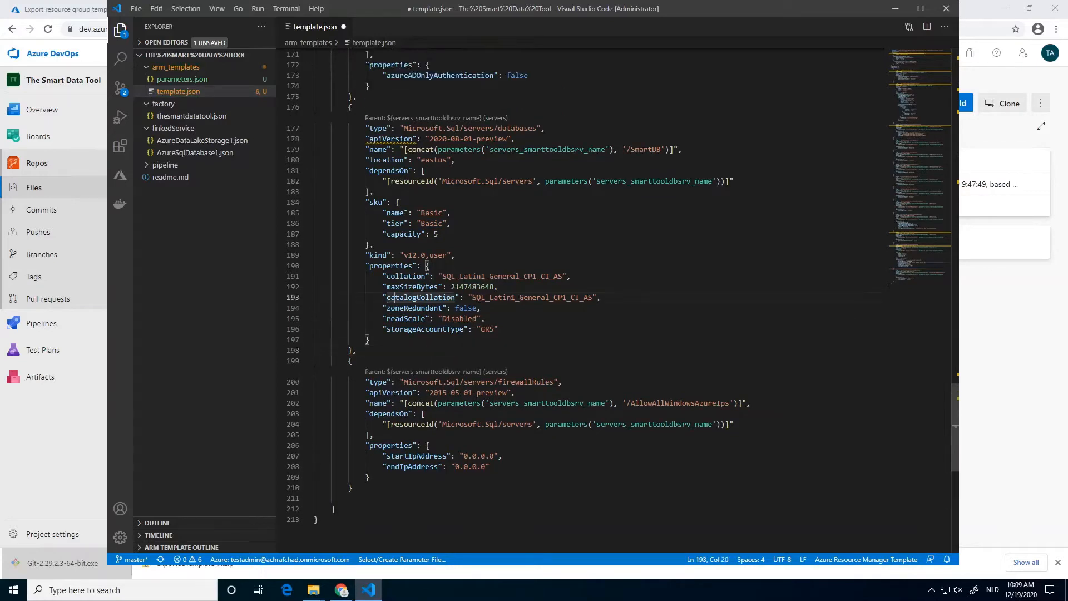
pyautogui.click(644, 150)
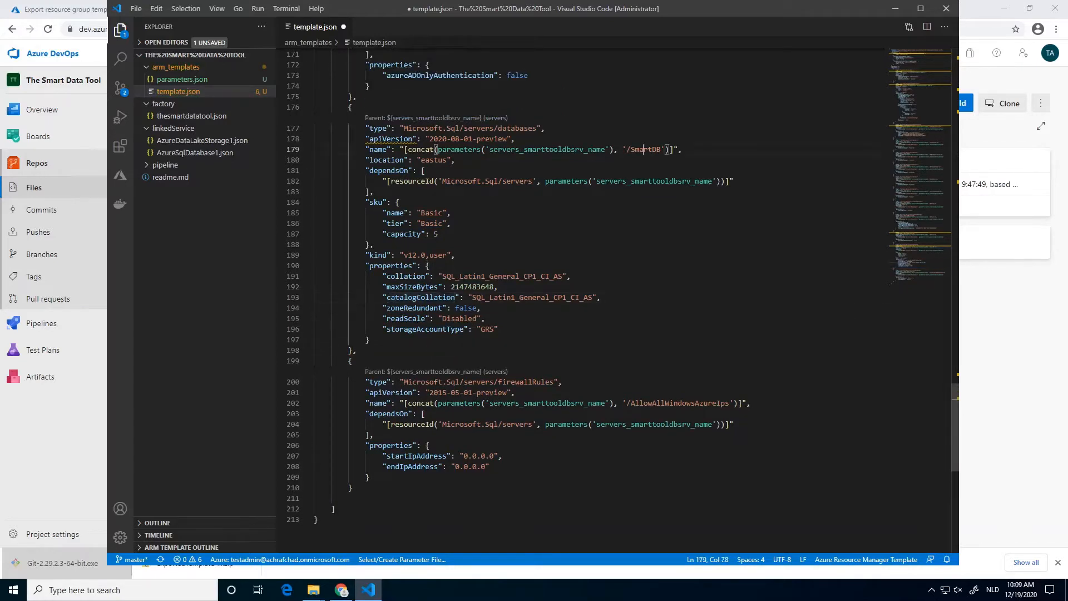
# Delete the azureADOnlyAuthentications resource above the SmartDB database, including the leftover blank line
pyautogui.scroll(5, 385, 289)
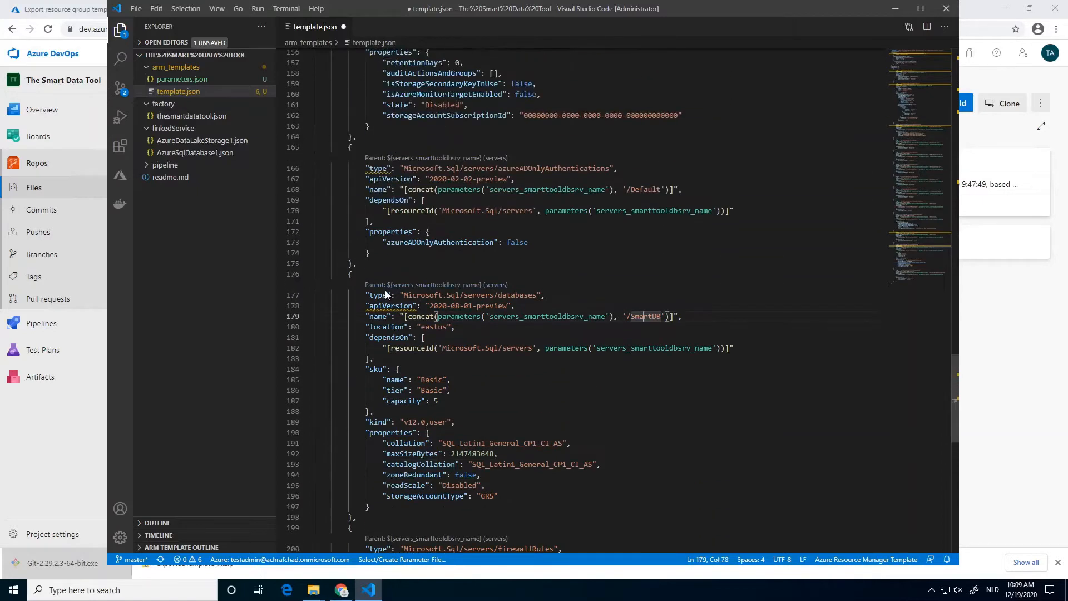
pyautogui.scroll(2, 643, 372)
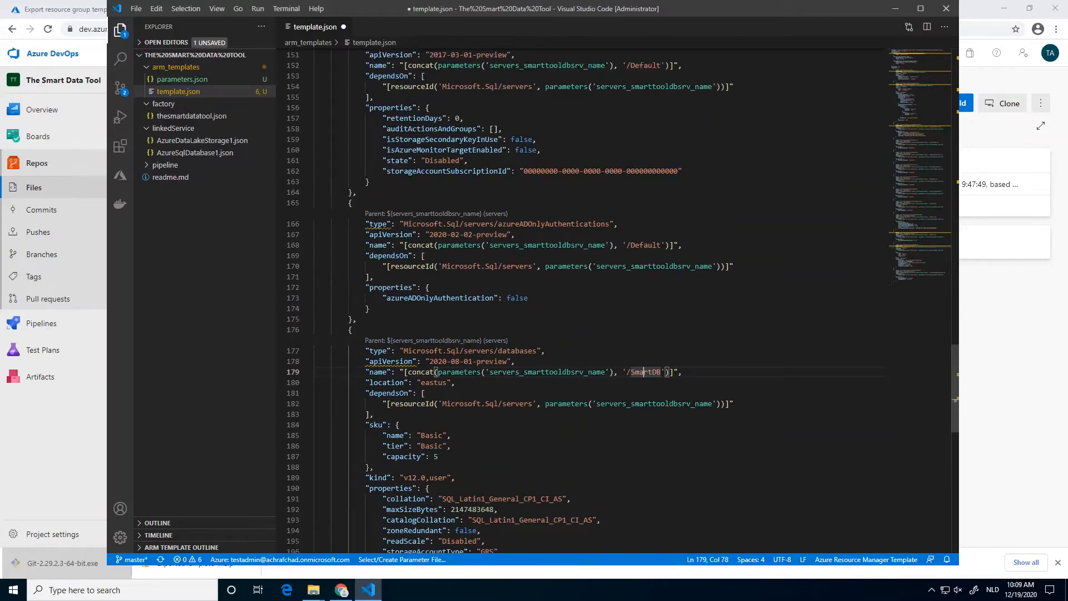
pyautogui.click(447, 234)
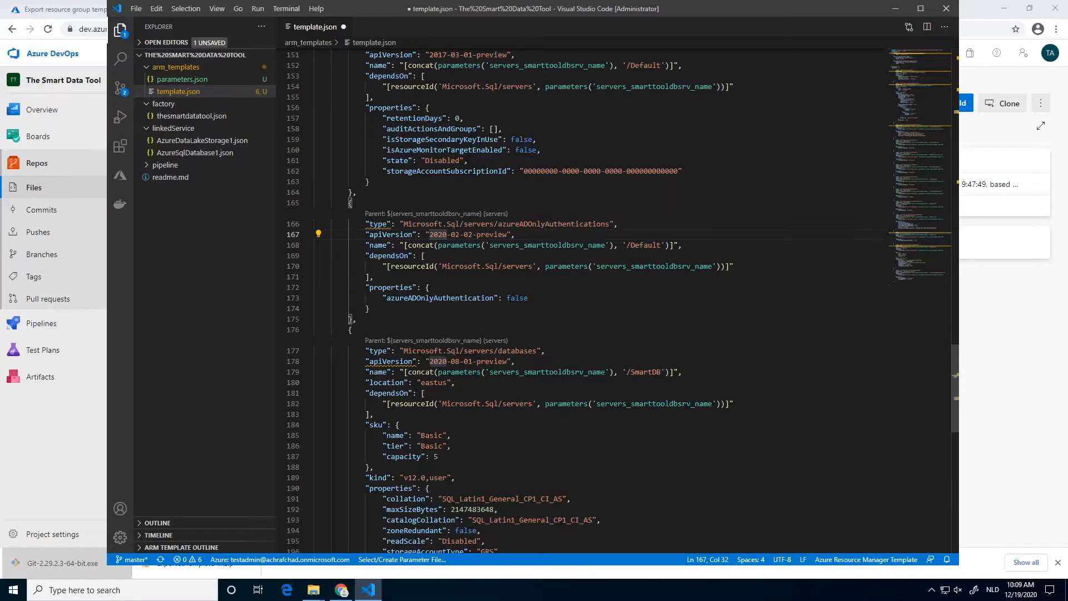
pyautogui.moveTo(357, 318); pyautogui.dragTo(339, 245)
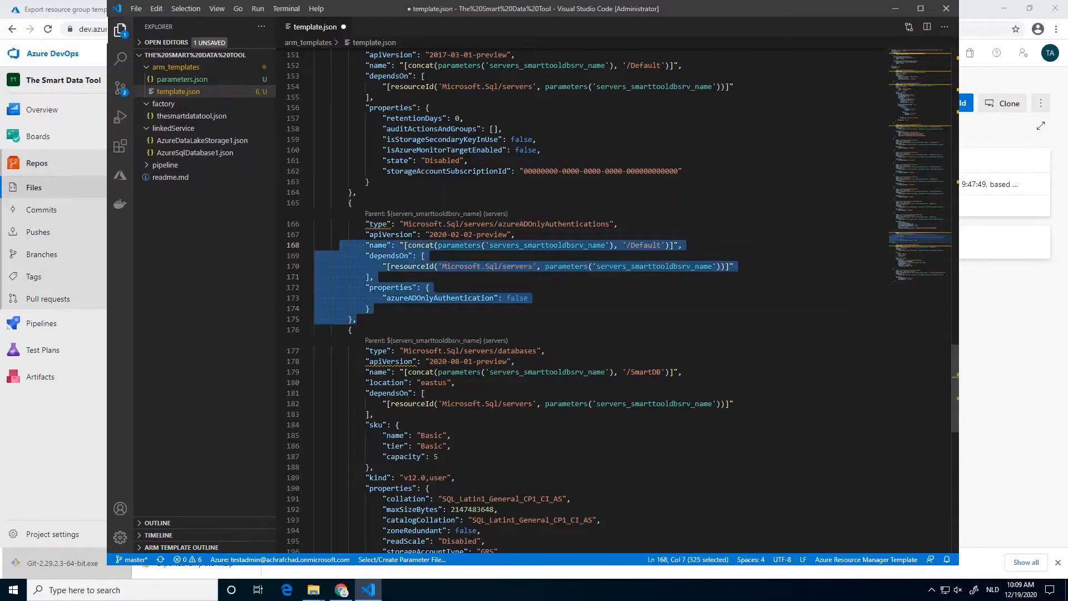
pyautogui.click(357, 193)
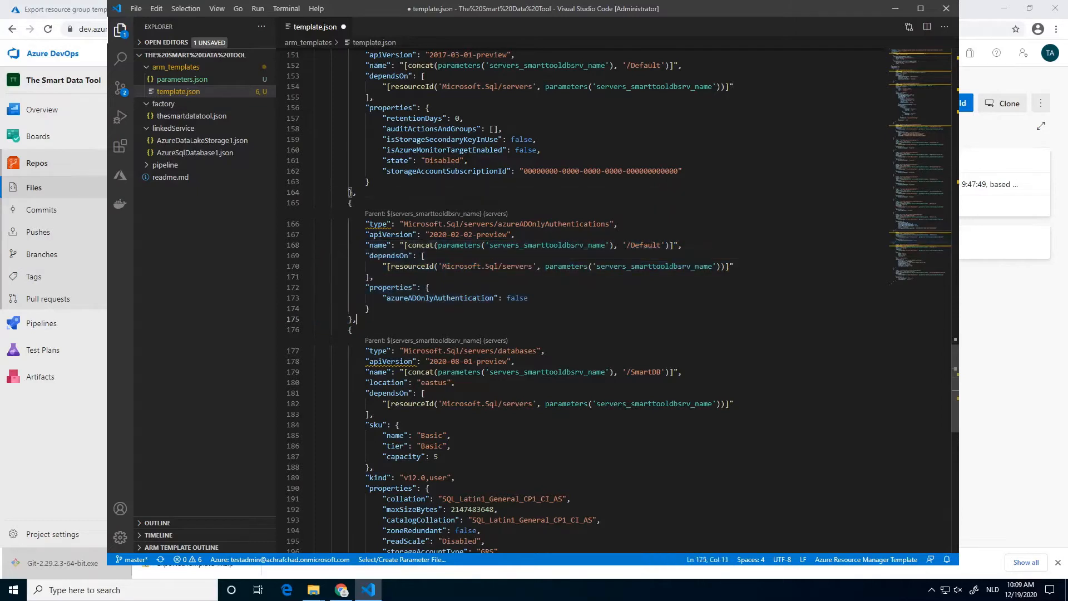
pyautogui.moveTo(356, 319); pyautogui.dragTo(370, 309)
pyautogui.doubleClick(445, 299)
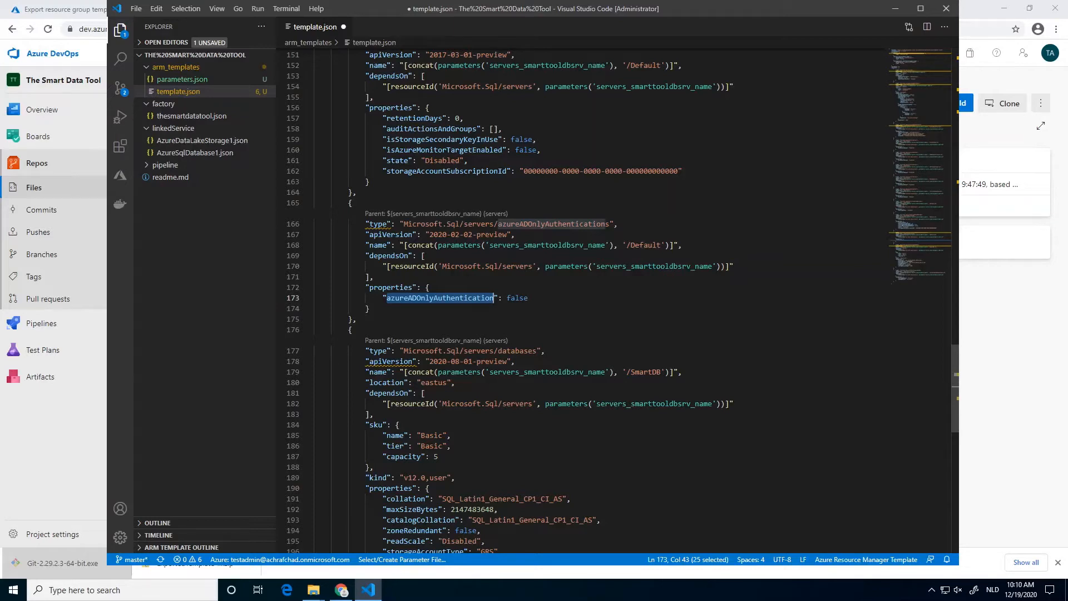
pyautogui.click(370, 309)
pyautogui.moveTo(356, 319); pyautogui.dragTo(345, 202)
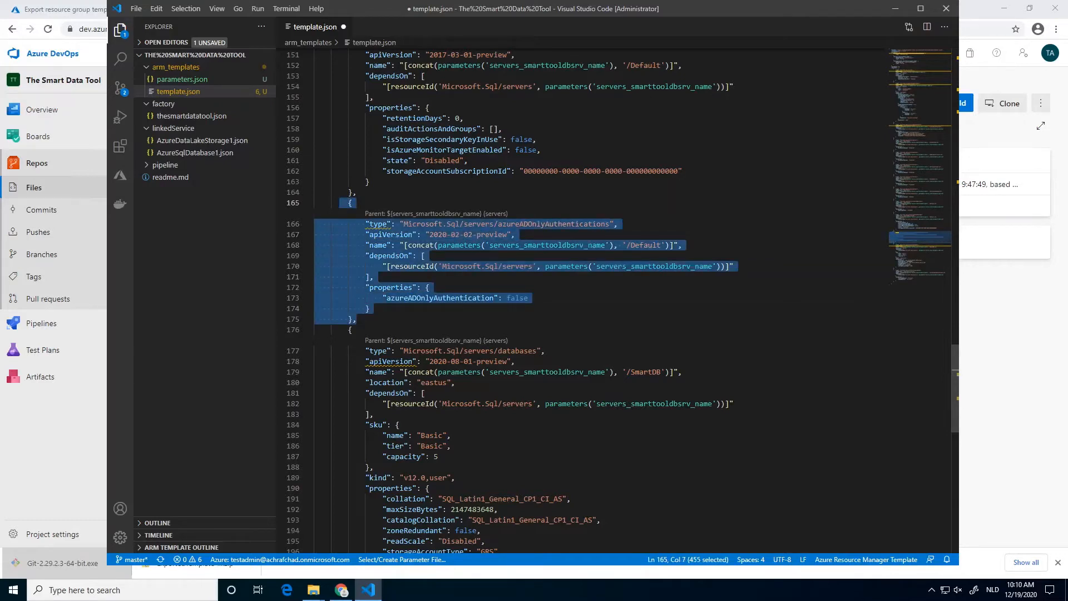
pyautogui.press('Delete')
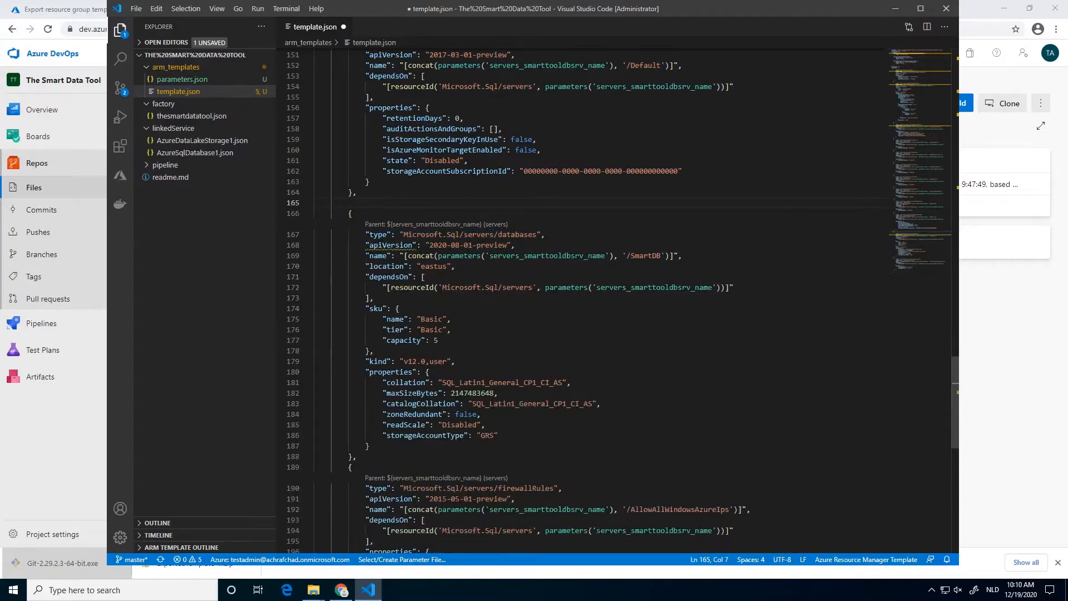
pyautogui.hotkey('ctrl', 'x')
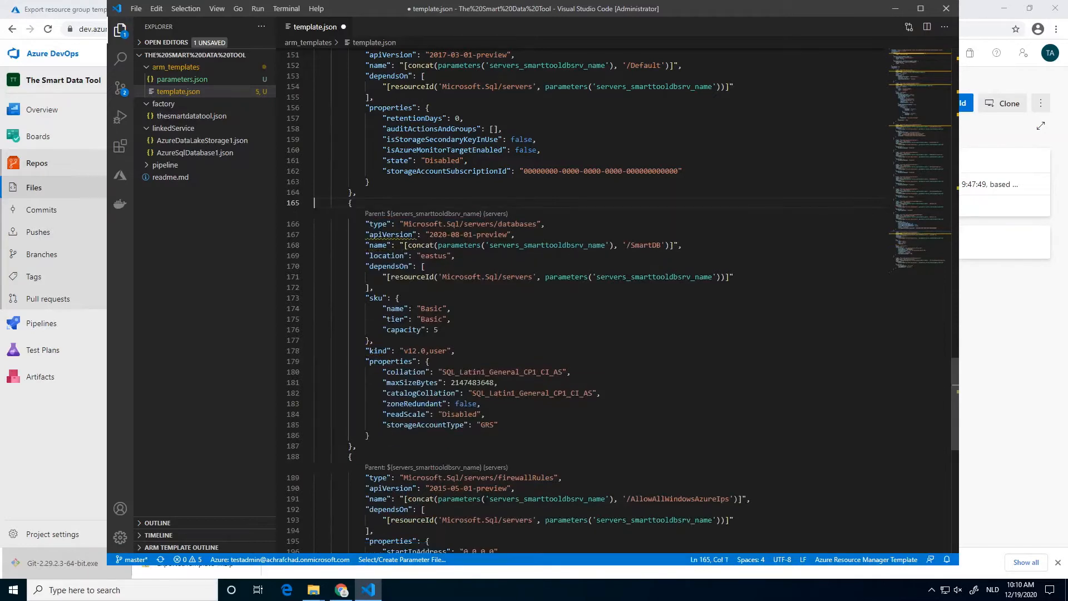
# Delete the resources from the CreateIndex advisor through the server auditingSettings block, including the leftover blank line
pyautogui.scroll(5, 582, 300)
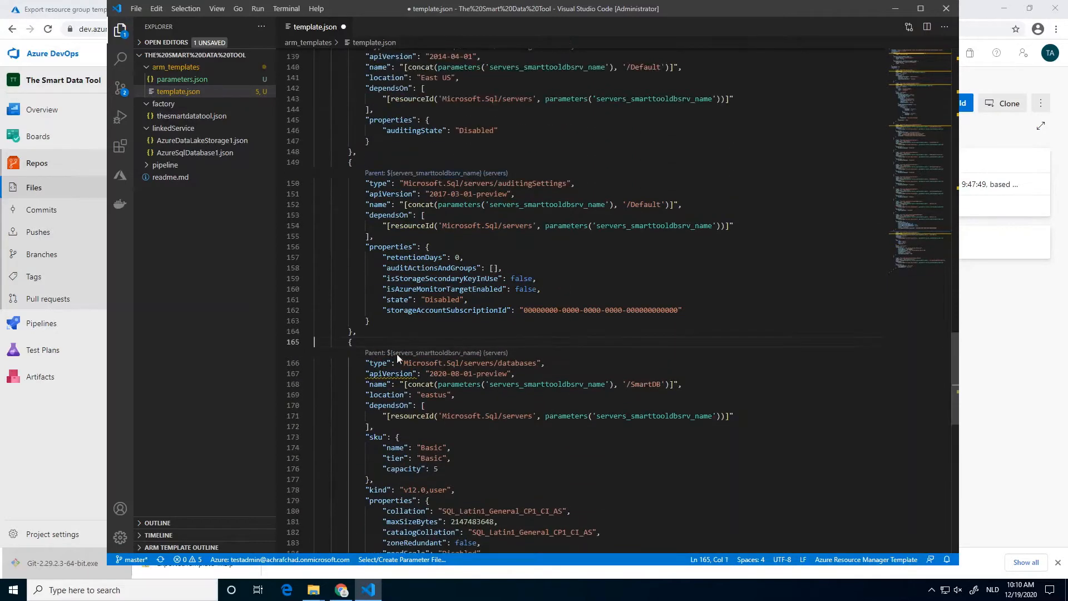
pyautogui.moveTo(356, 331); pyautogui.dragTo(369, 310)
pyautogui.moveTo(370, 292); pyautogui.dragTo(344, 253)
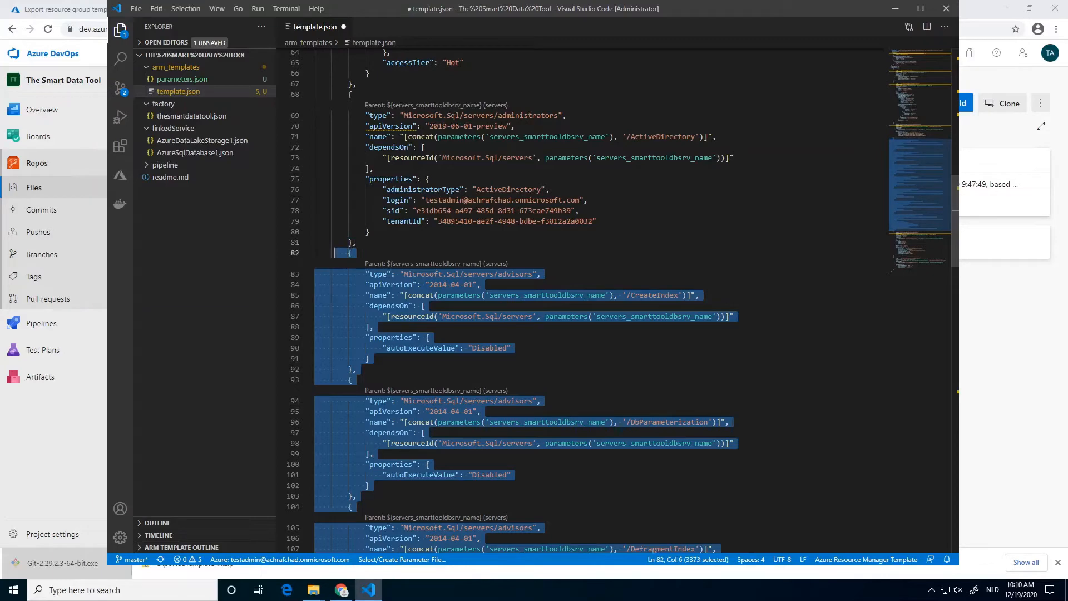
pyautogui.press('Delete')
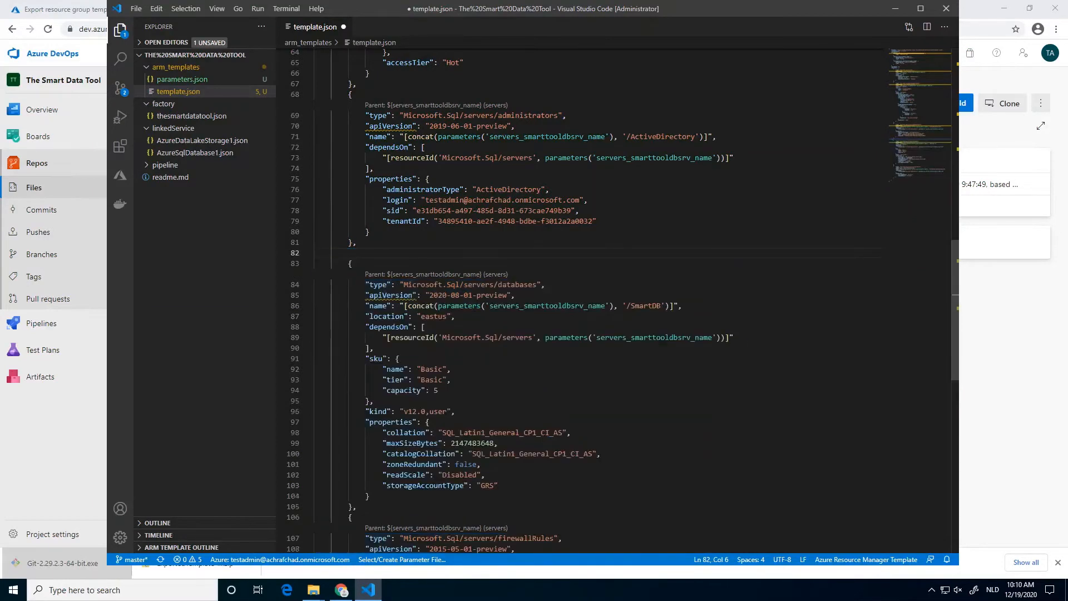
pyautogui.hotkey('ctrl', 'x')
# Examine the remaining SQL administrators, SmartDB database, storage account and SQL server definitions in template.json
pyautogui.scroll(3, 584, 300)
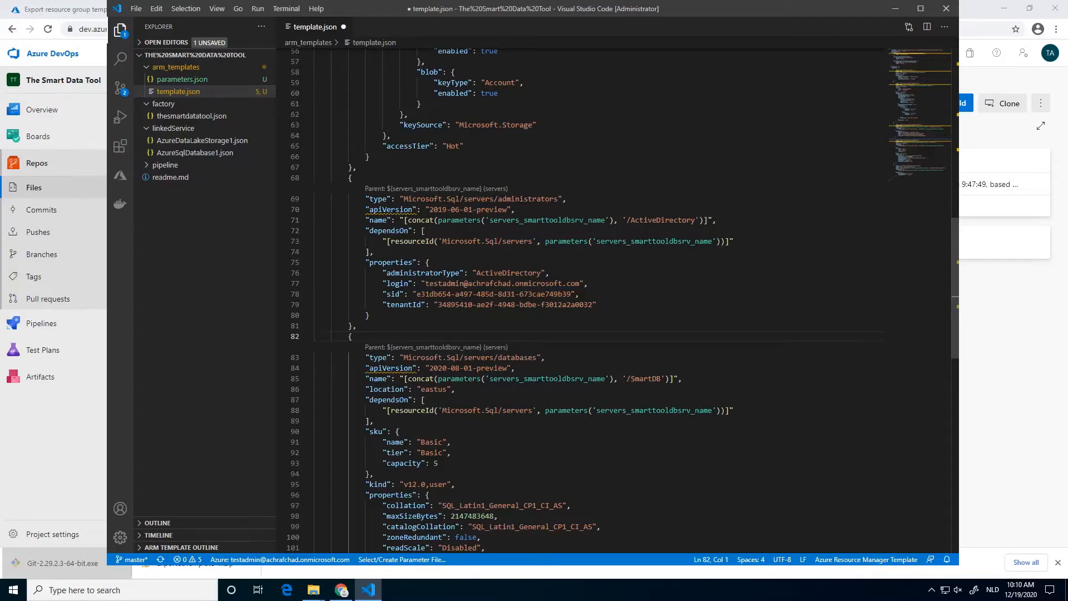
pyautogui.press('Left')
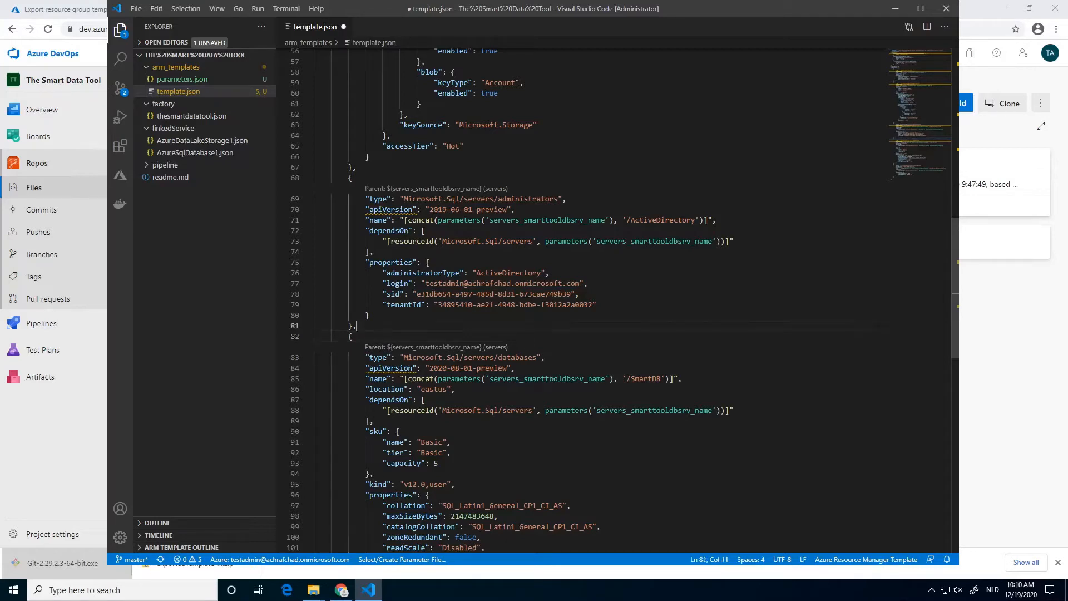
pyautogui.scroll(2, 584, 301)
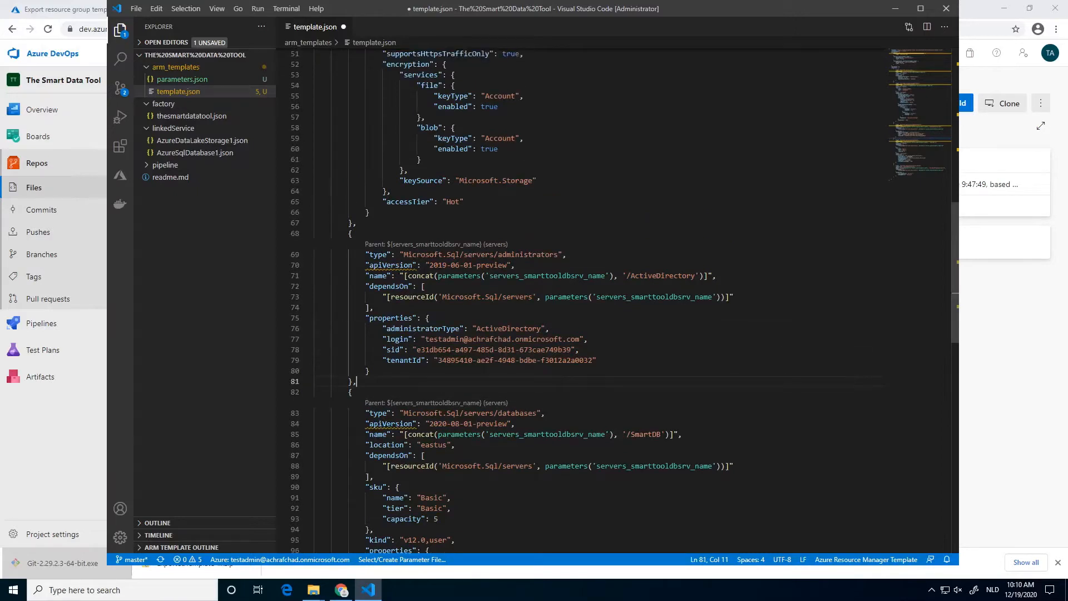
pyautogui.scroll(5, 584, 300)
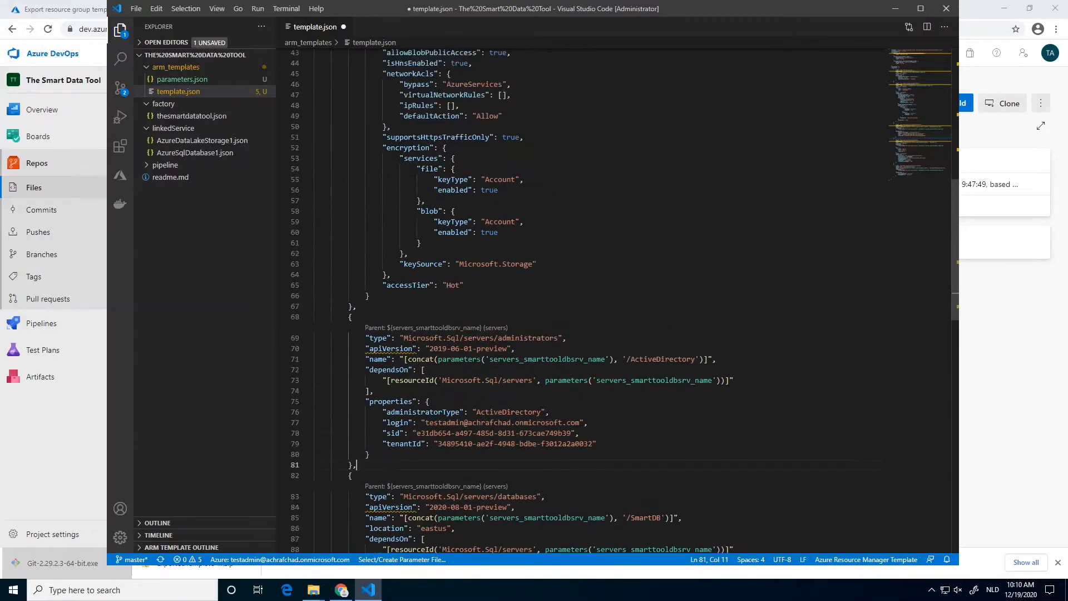
pyautogui.scroll(-15, 584, 300)
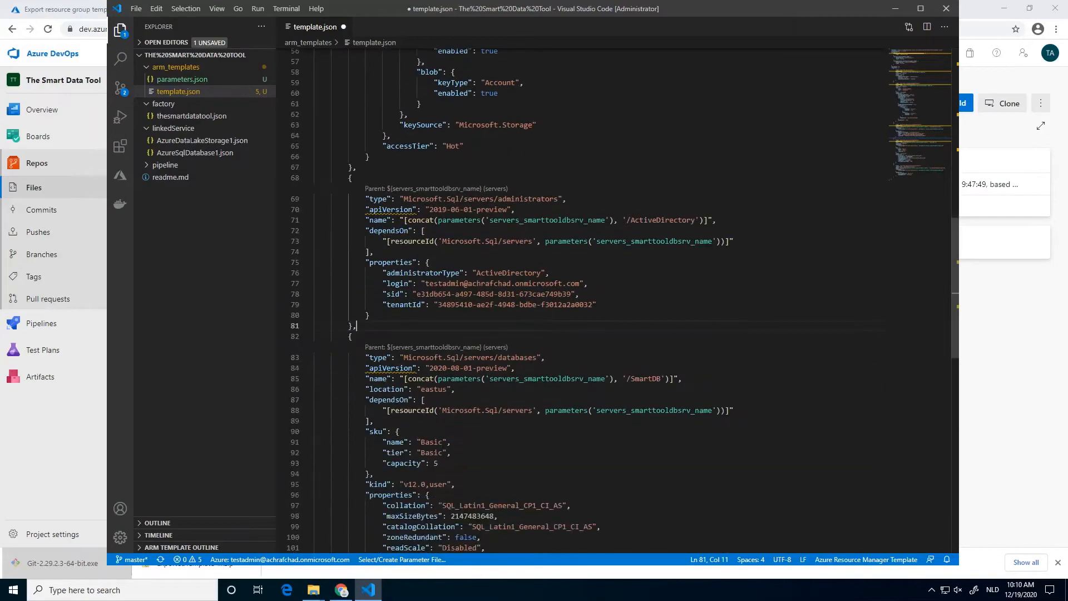
pyautogui.scroll(12, 333, 459)
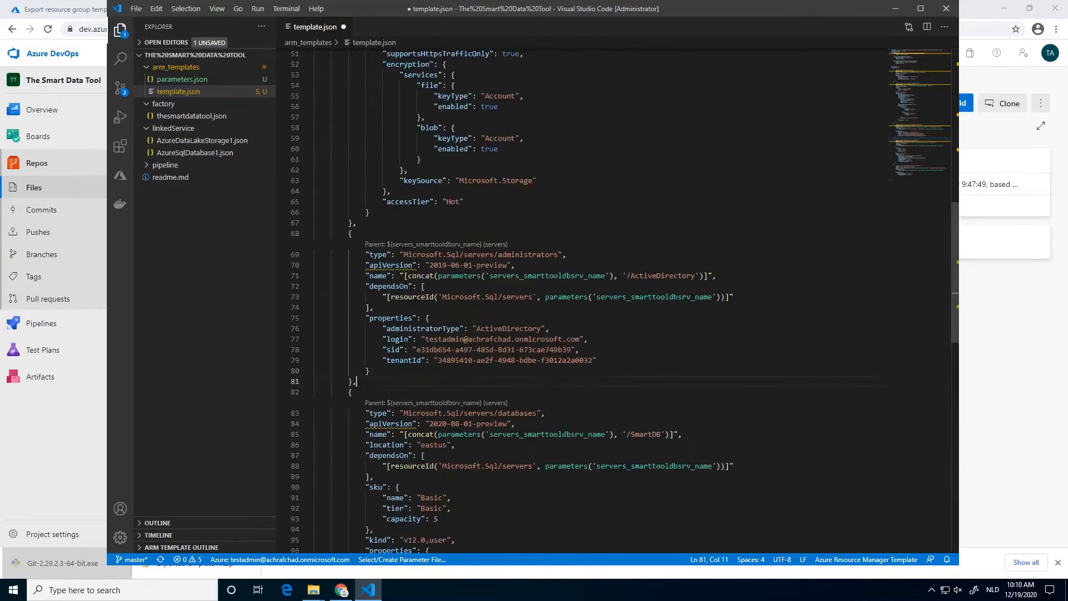
pyautogui.scroll(3, 584, 300)
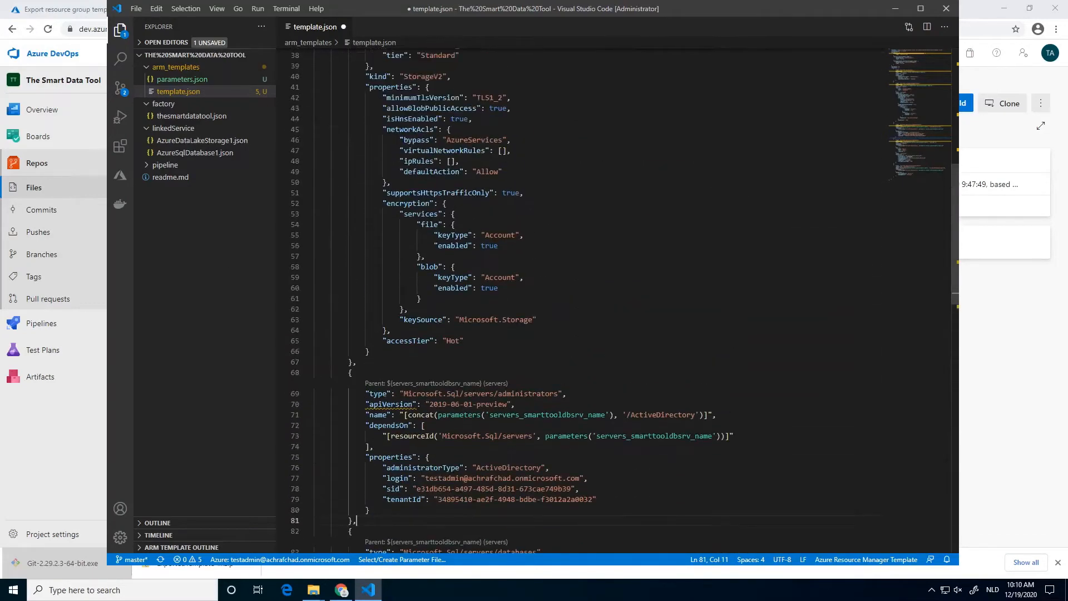
pyautogui.scroll(-1, 584, 300)
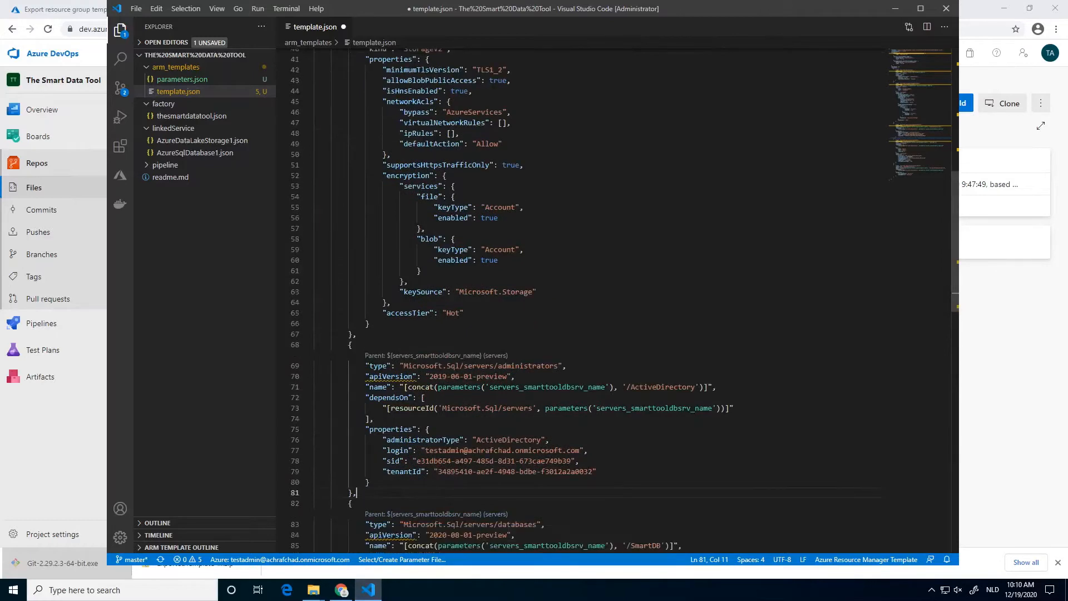
pyautogui.scroll(1, 473, 434)
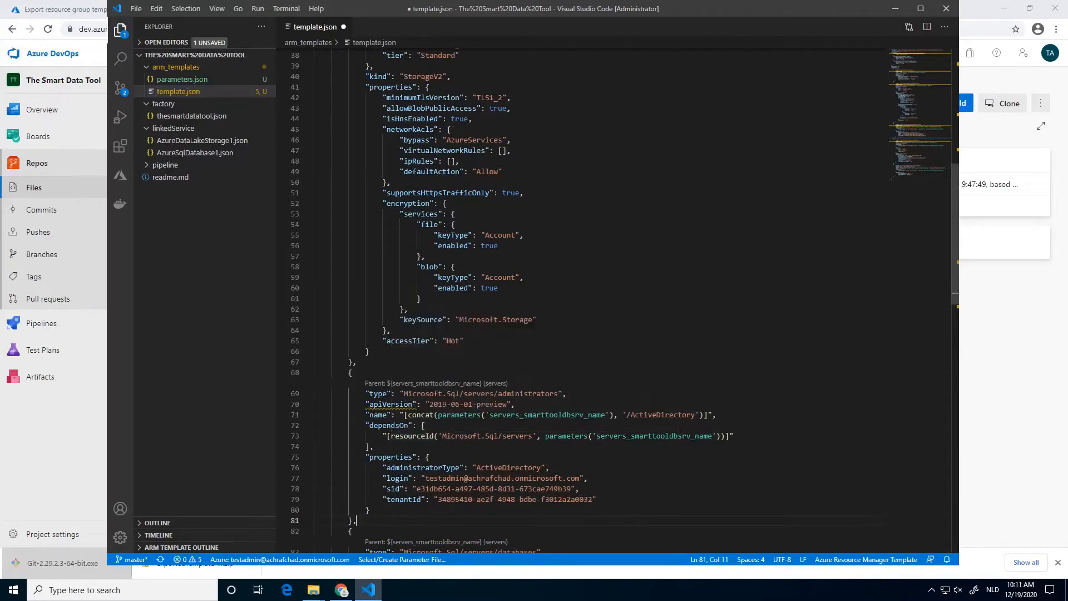
pyautogui.scroll(1, 625, 301)
pyautogui.scroll(2, 624, 301)
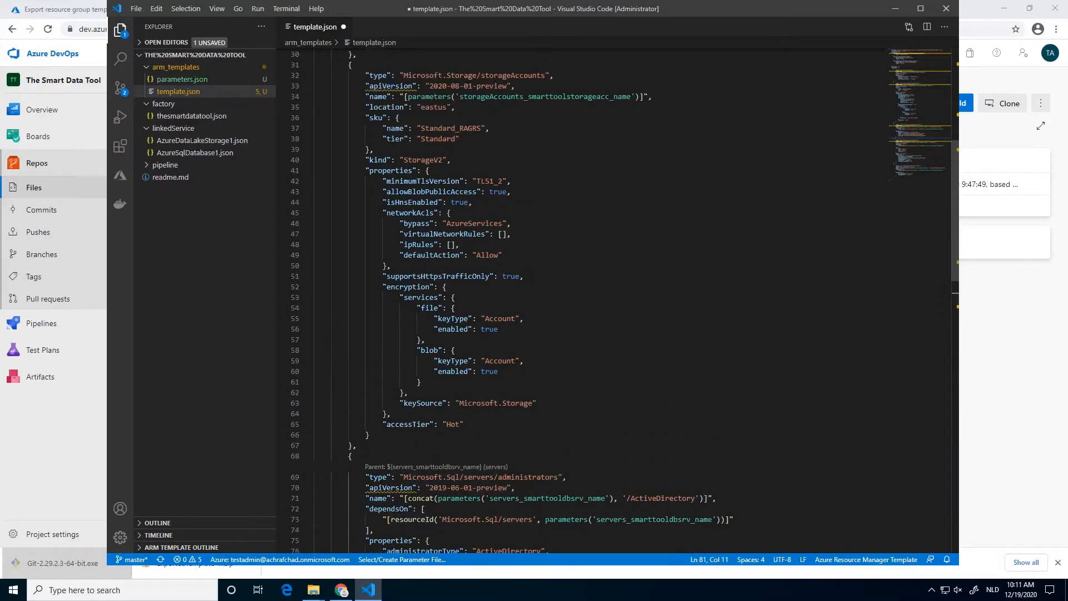
pyautogui.scroll(1, 625, 301)
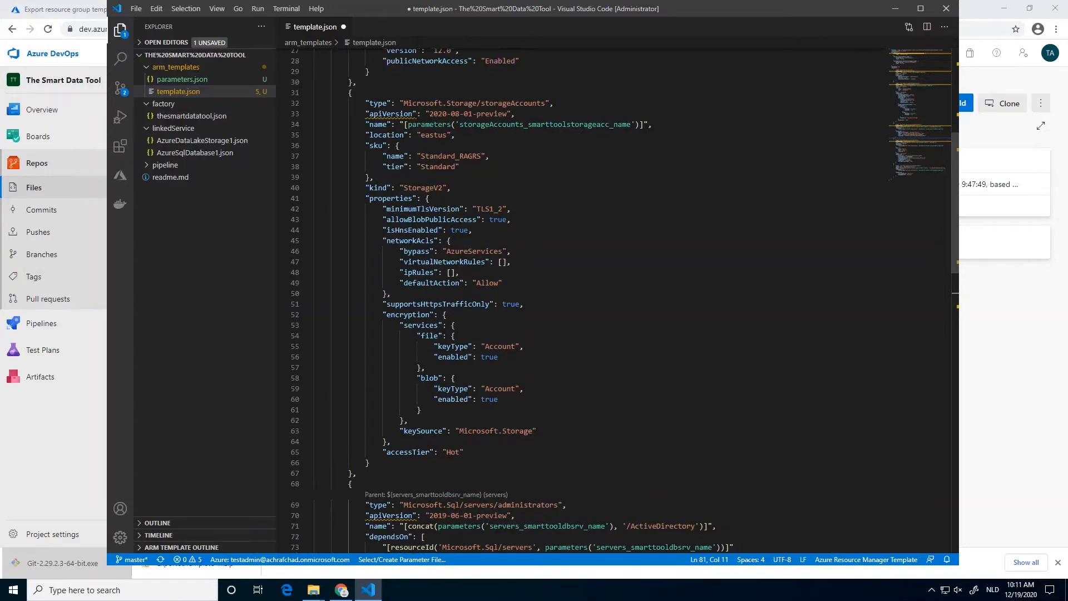
pyautogui.scroll(2, 624, 301)
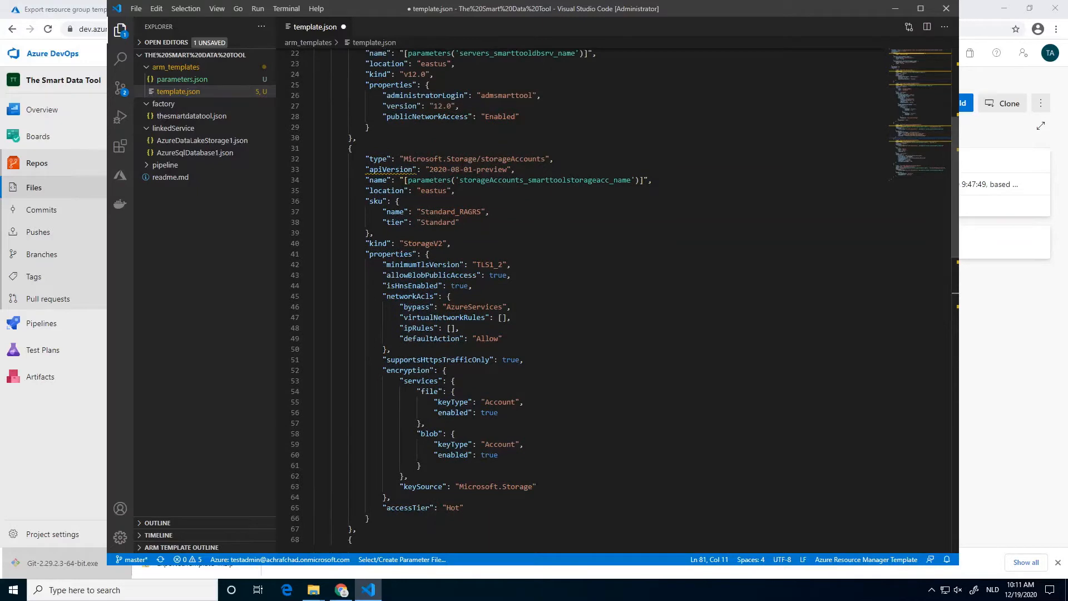
# Examine template.json from its parameters through the SQL server, storage account, database and firewall rule definitions
pyautogui.scroll(6, 625, 301)
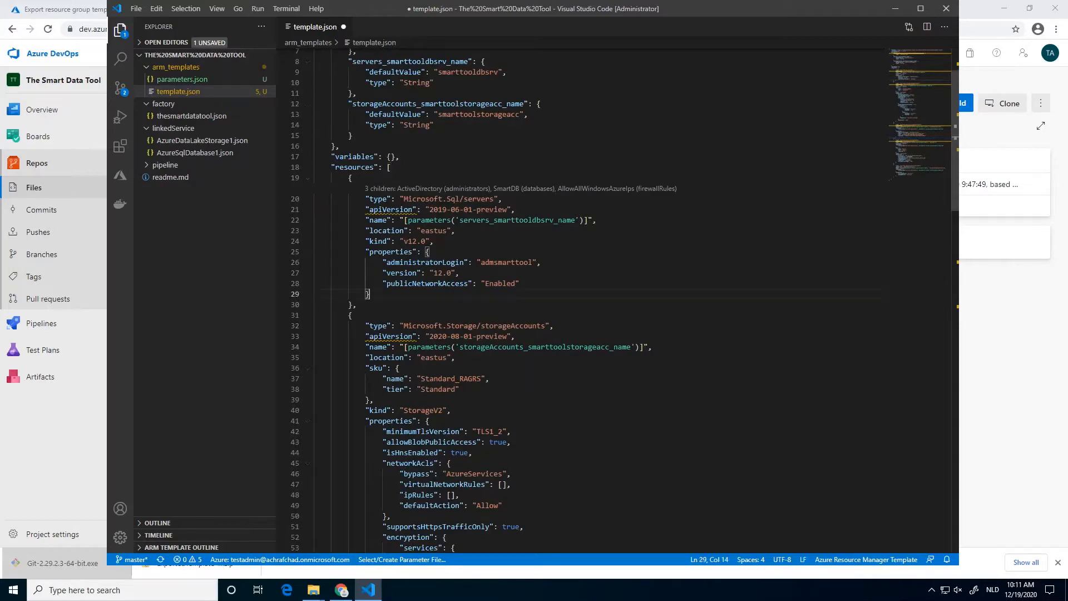
pyautogui.click(354, 315)
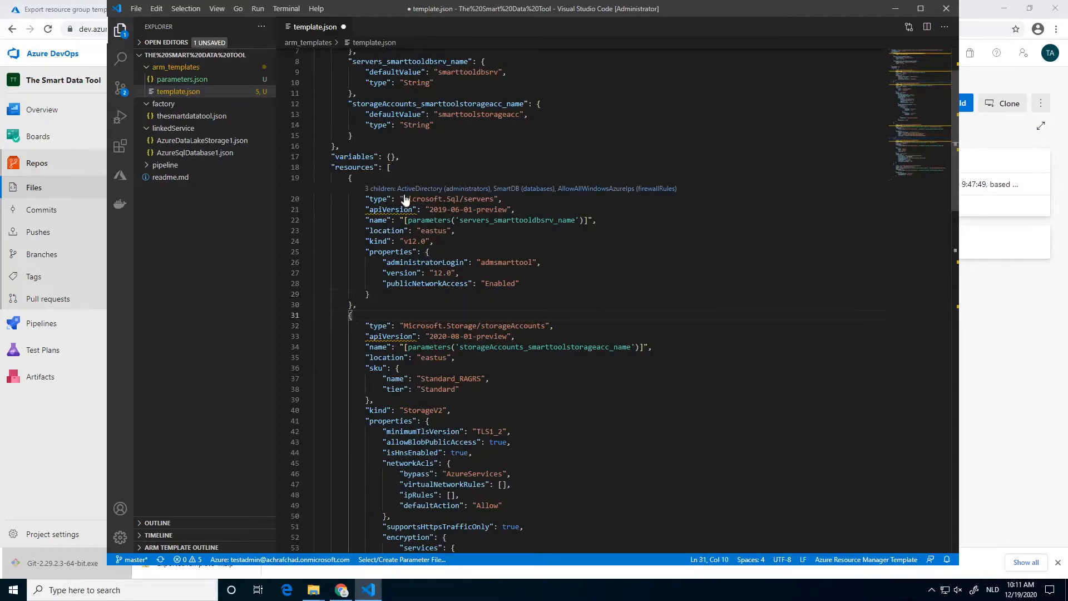
pyautogui.scroll(2, 624, 301)
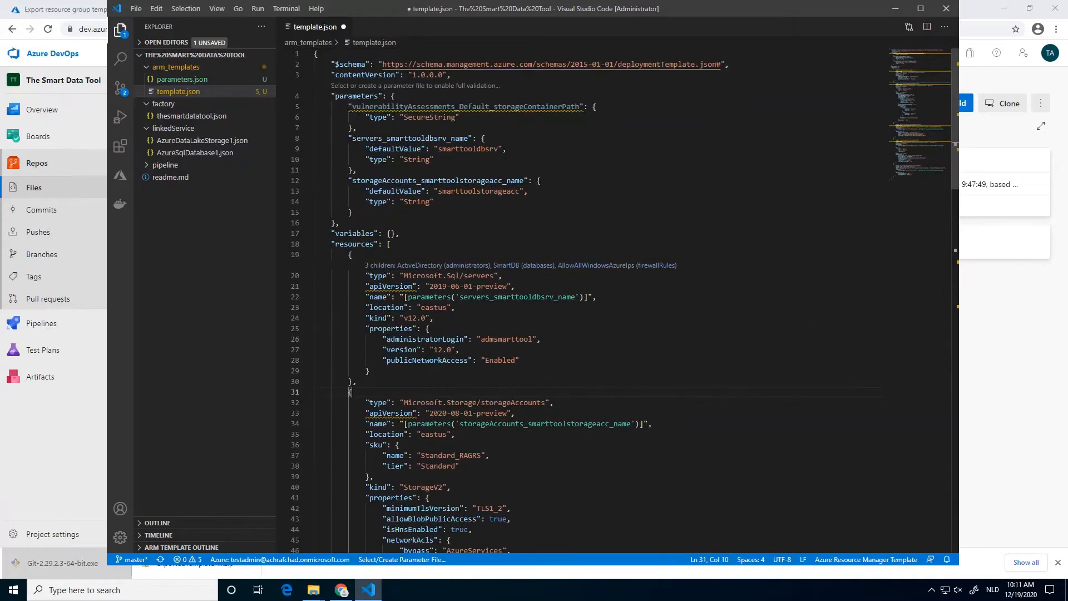
pyautogui.scroll(-15, 625, 301)
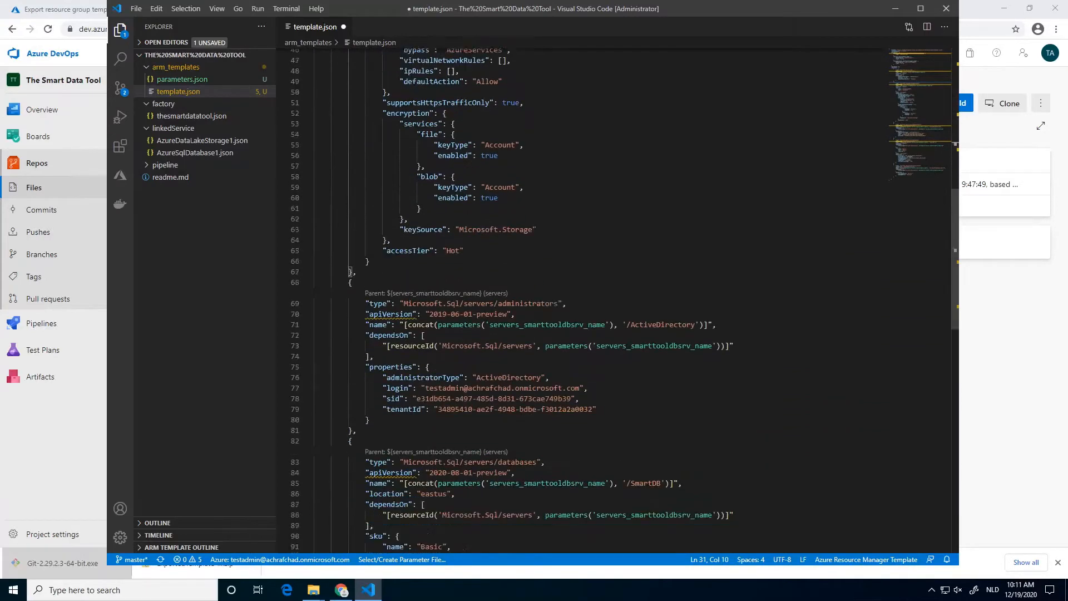
pyautogui.scroll(-16, 625, 301)
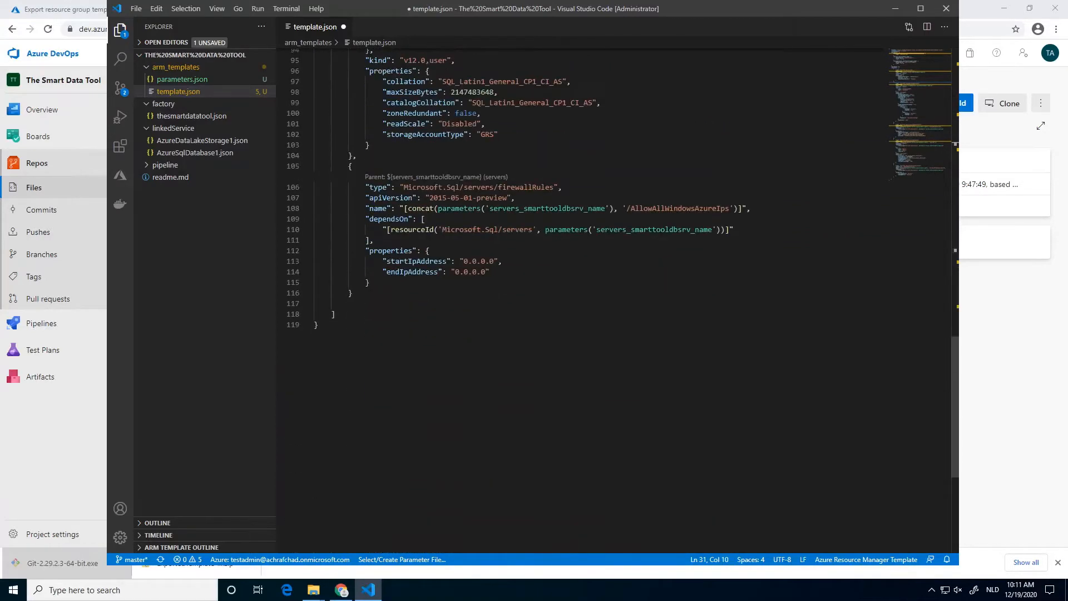
pyautogui.scroll(4, 624, 301)
pyautogui.scroll(20, 625, 301)
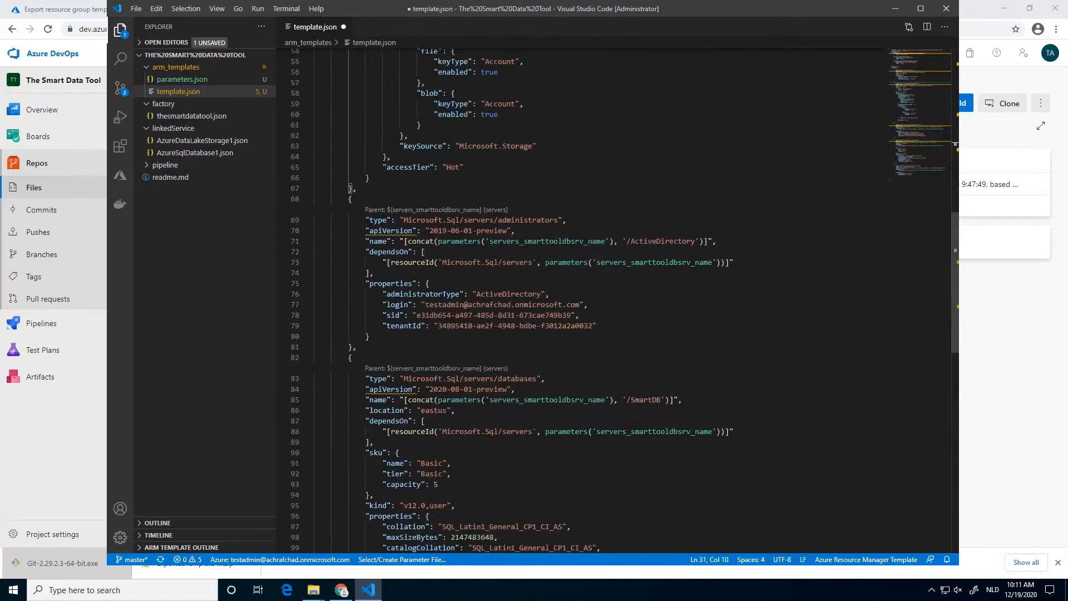
pyautogui.scroll(3, 624, 301)
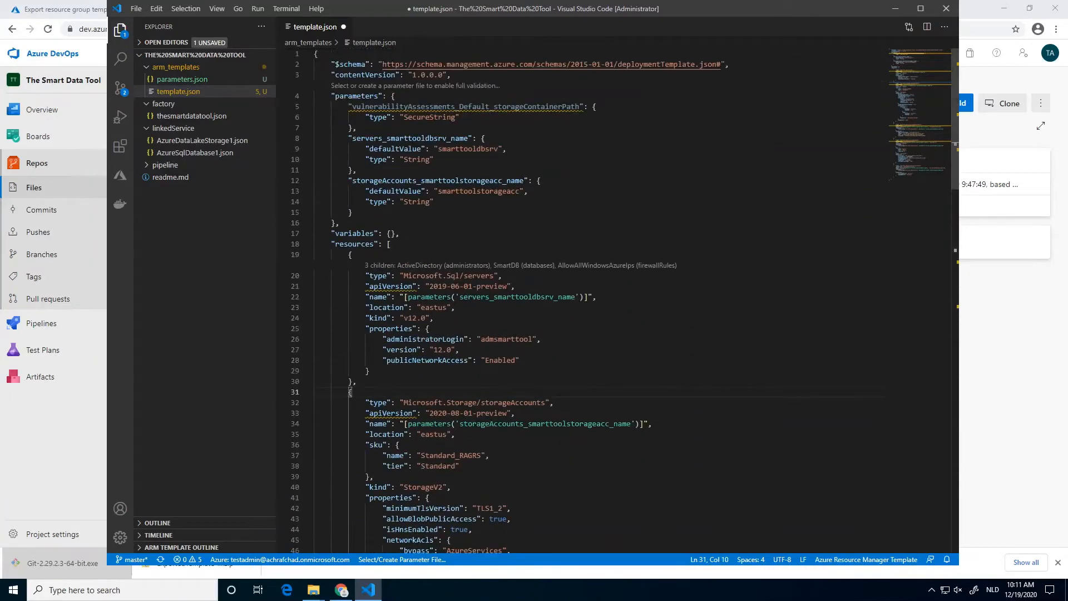
# Delete the vulnerabilityAssessments_Default_storageContainerPath parameter block from template.json and save the file
pyautogui.click(472, 180)
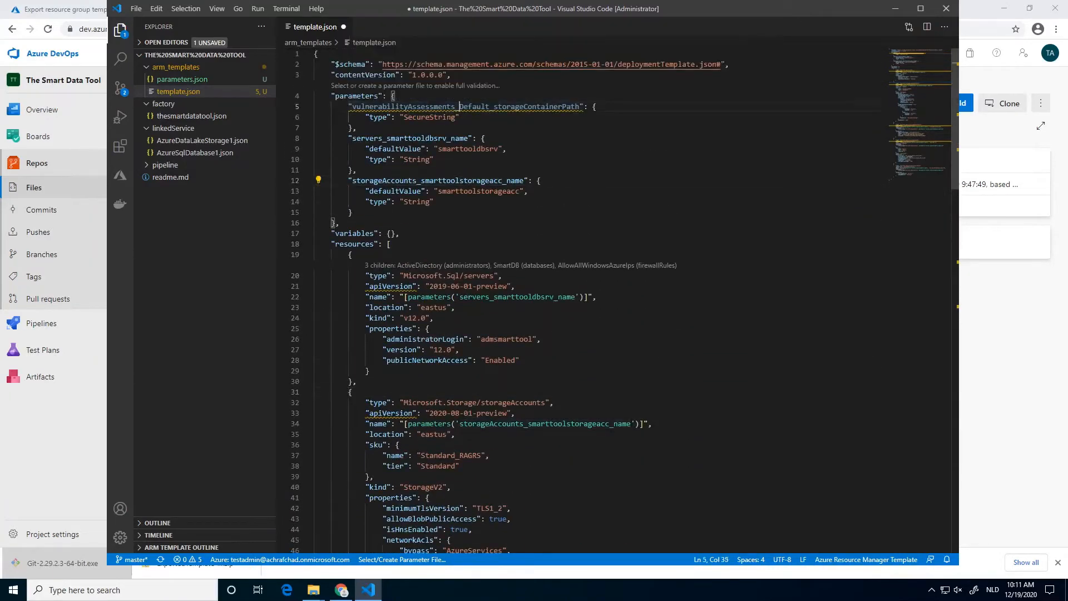
pyautogui.doubleClick(466, 106)
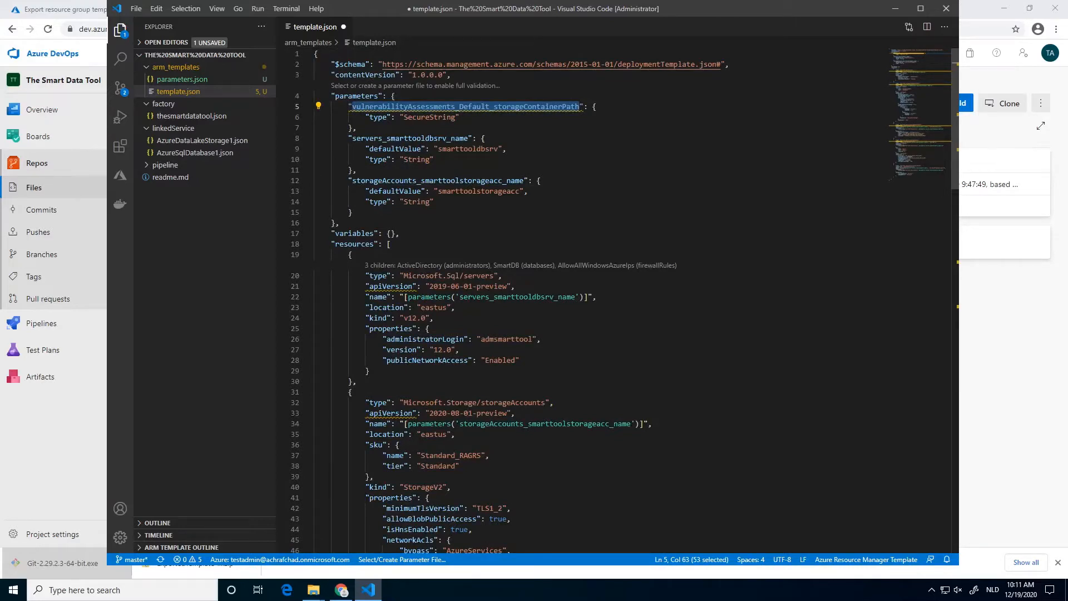
pyautogui.moveTo(356, 127); pyautogui.dragTo(334, 106)
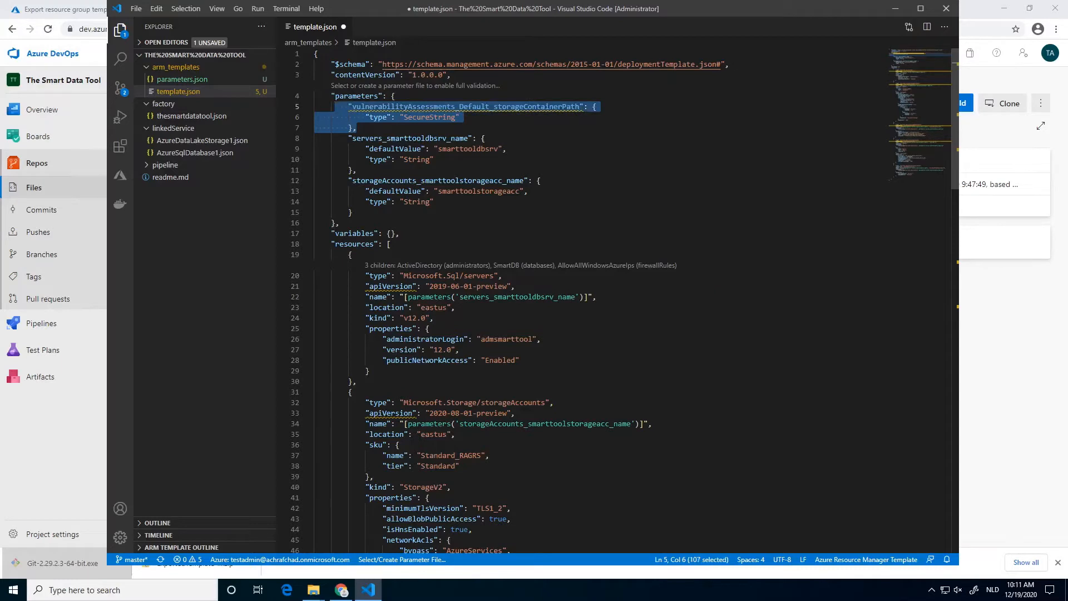
pyautogui.press('BackSpace')
pyautogui.hotkey('ctrl', 's')
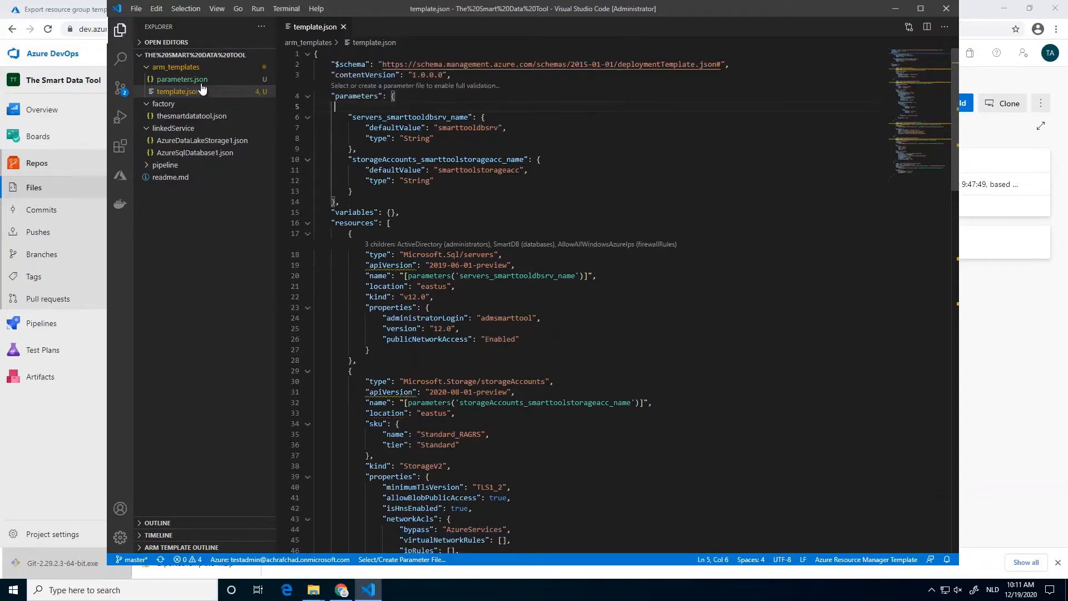
# Remove the vulnerabilityAssessments_Default_storageContainerPath entry from parameters.json and save the file
pyautogui.click(192, 80)
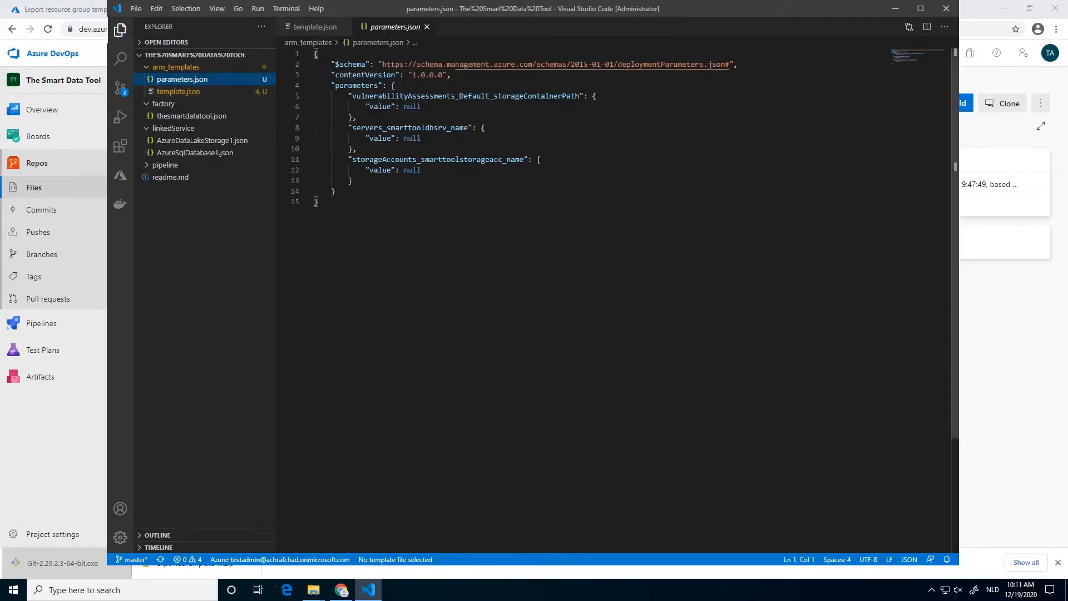
pyautogui.moveTo(378, 107); pyautogui.dragTo(348, 96)
pyautogui.click(357, 117)
pyautogui.hotkey('ctrl', 'x')
pyautogui.hotkey('ctrl', 'x')
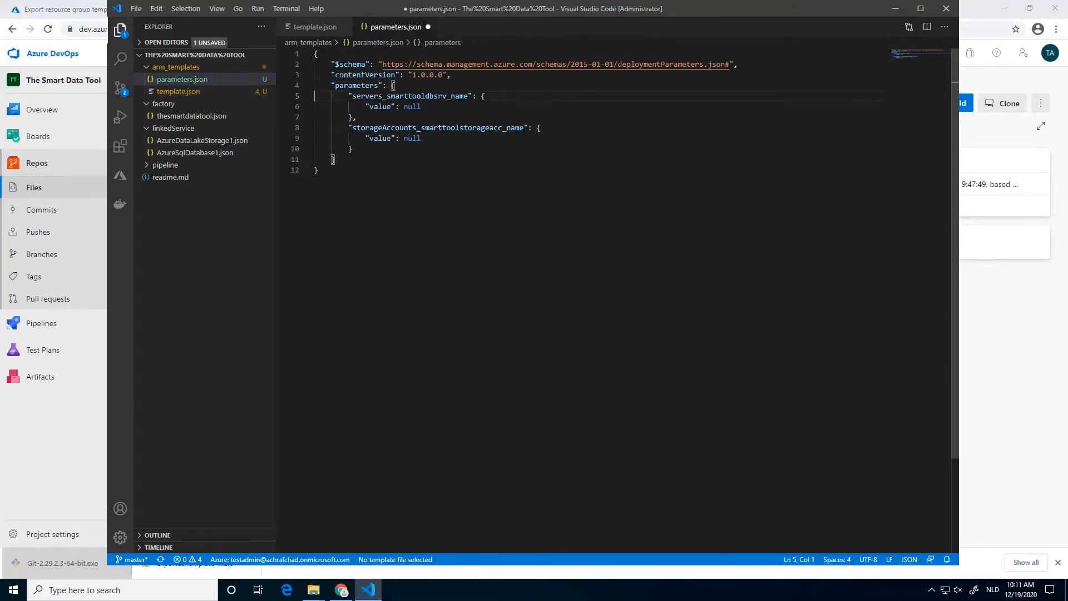
pyautogui.hotkey('ctrl', 's')
# Switch to the Azure portal in Chrome and return from the template export to the rg_demo resource group overview
pyautogui.press('super+Tab')
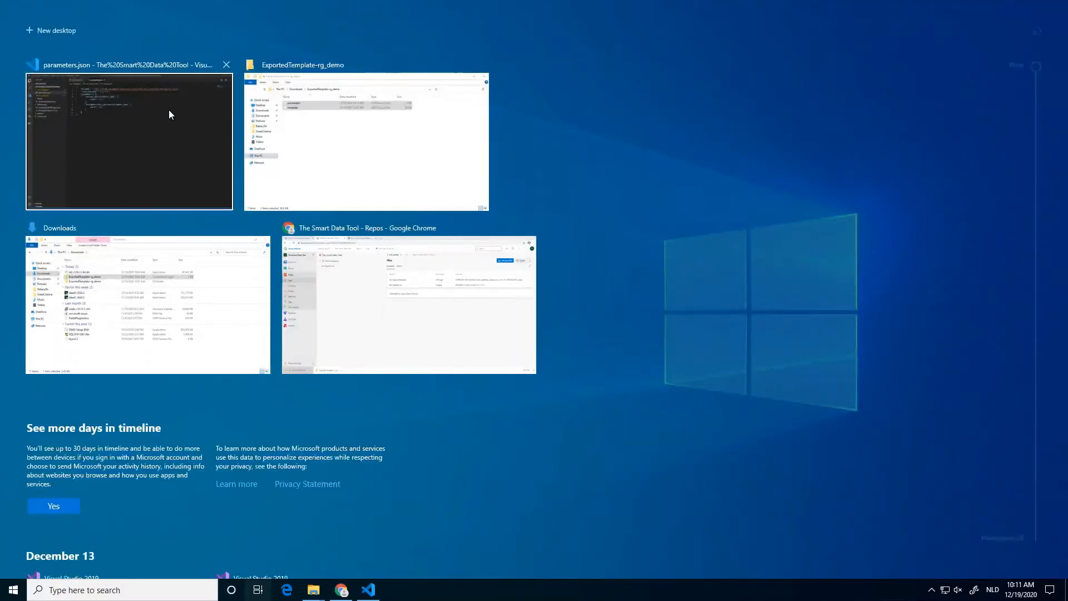
pyautogui.click(169, 114)
pyautogui.hotkey('alt', 'Tab')
pyautogui.hotkey('alt', 'Tab')
pyautogui.hotkey('alt', 'Tab')
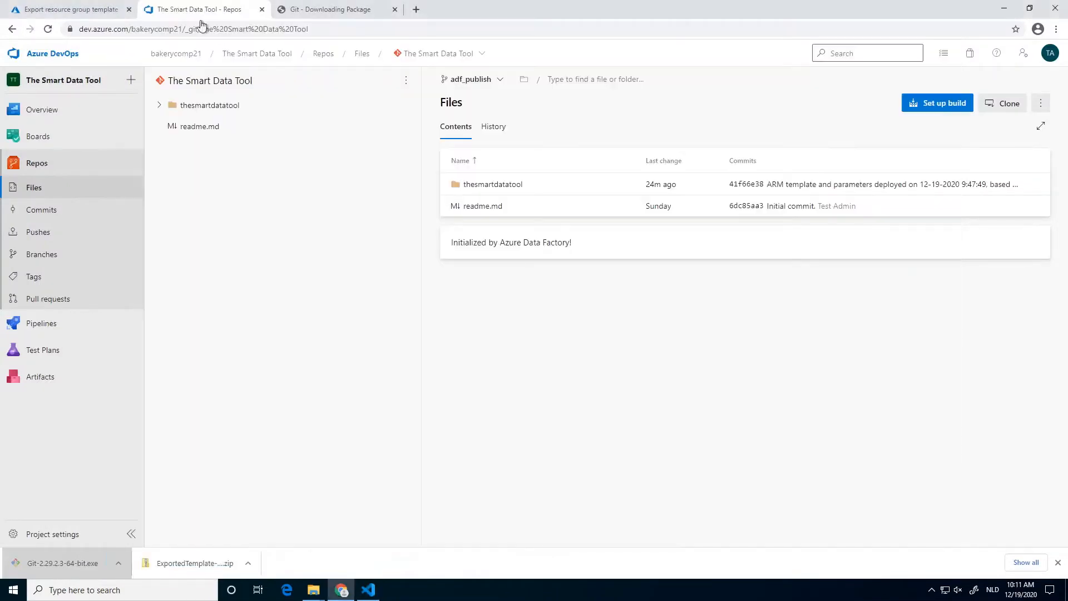
pyautogui.click(83, 8)
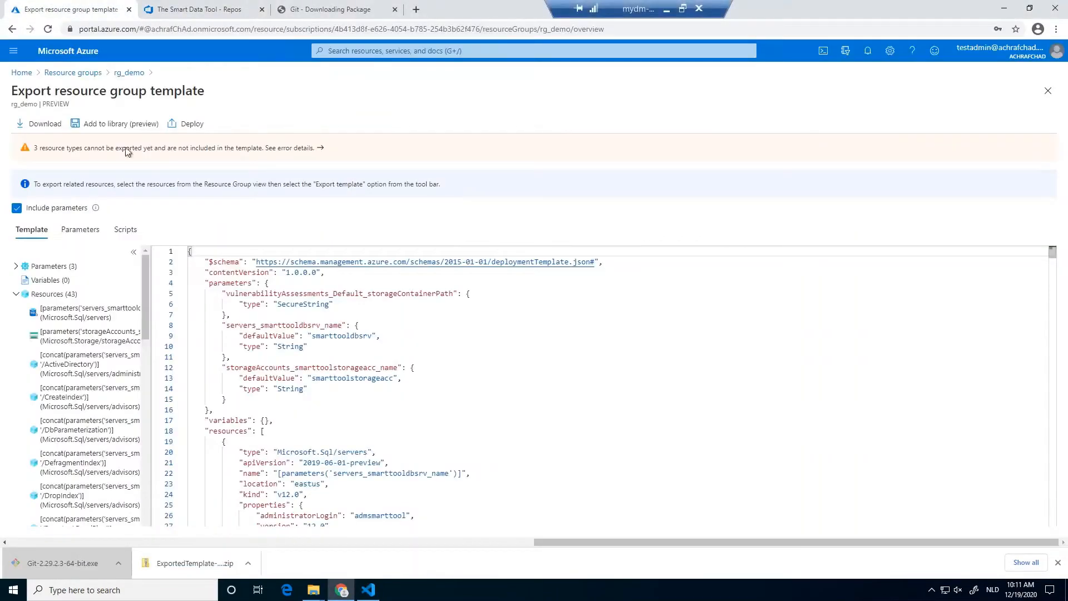
pyautogui.click(128, 73)
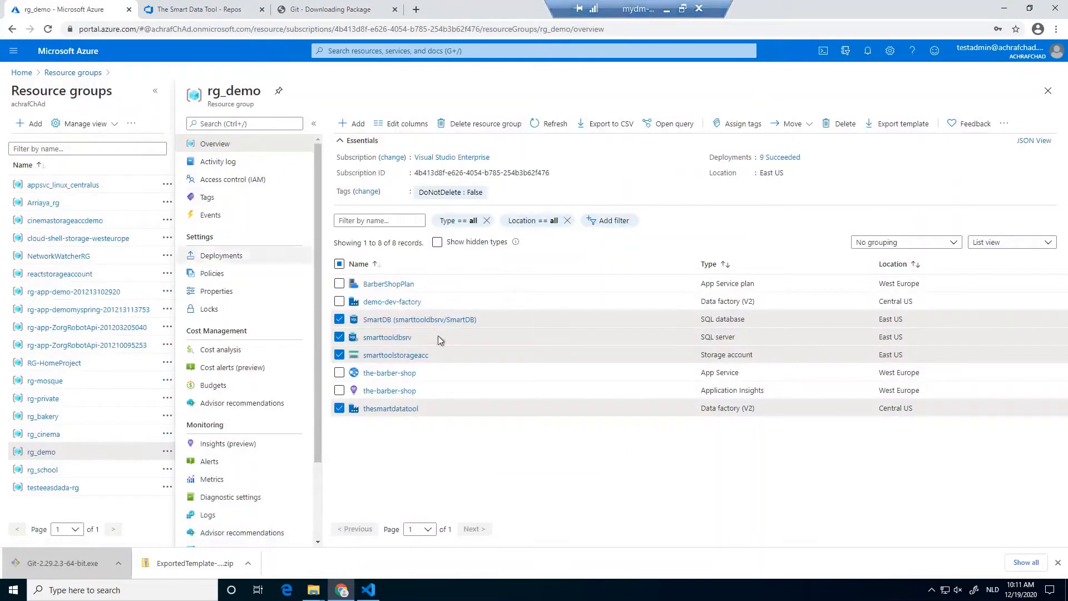
# Look over the thesmartdatatool data factory's overview page and return to the rg_demo resource group
pyautogui.click(378, 409)
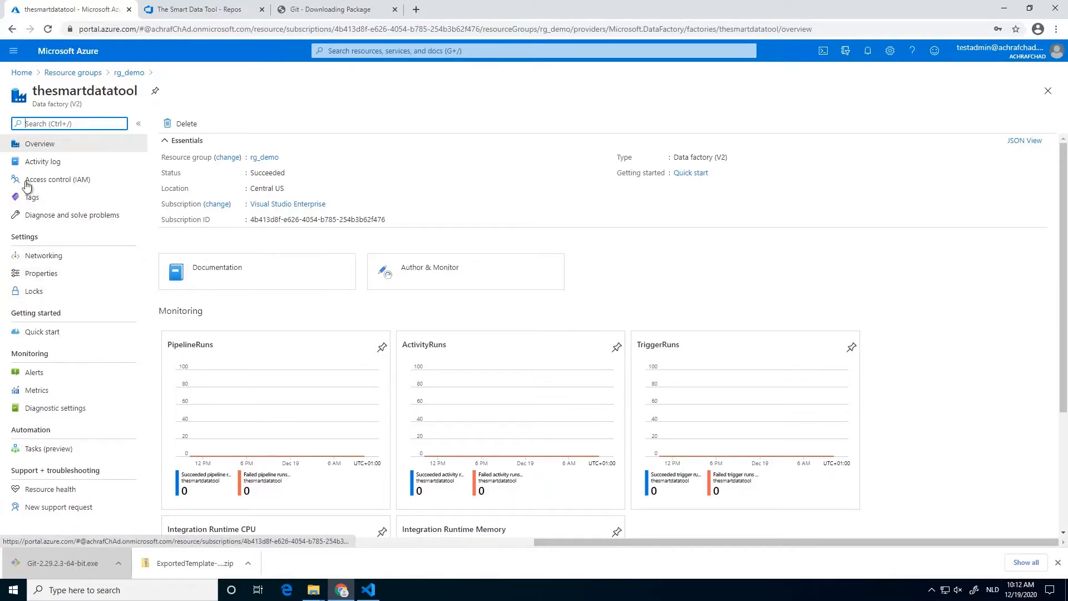
pyautogui.scroll(-3, 175, 195)
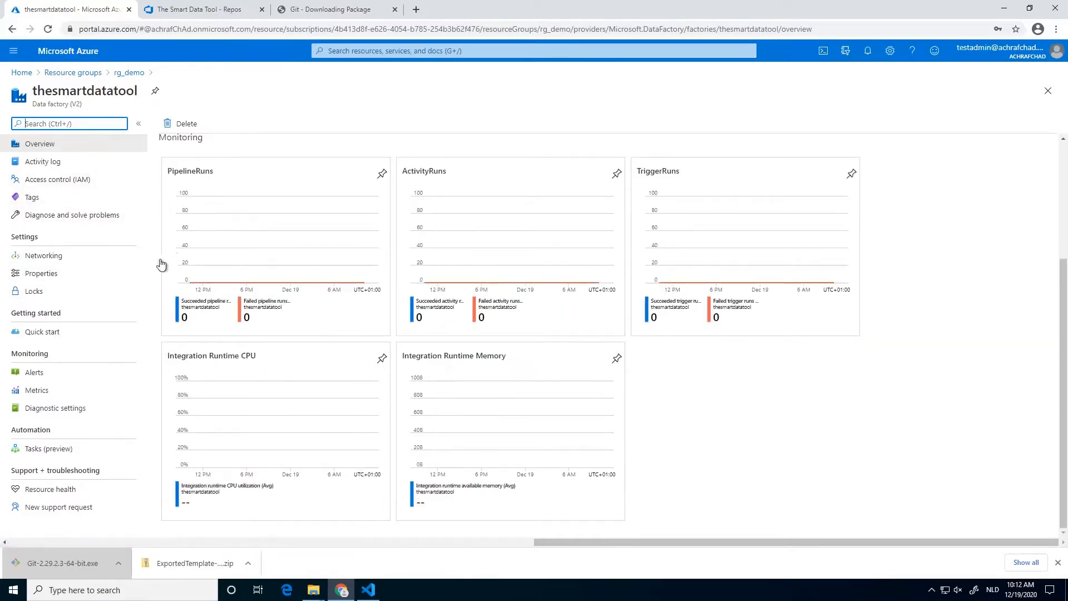
pyautogui.click(128, 74)
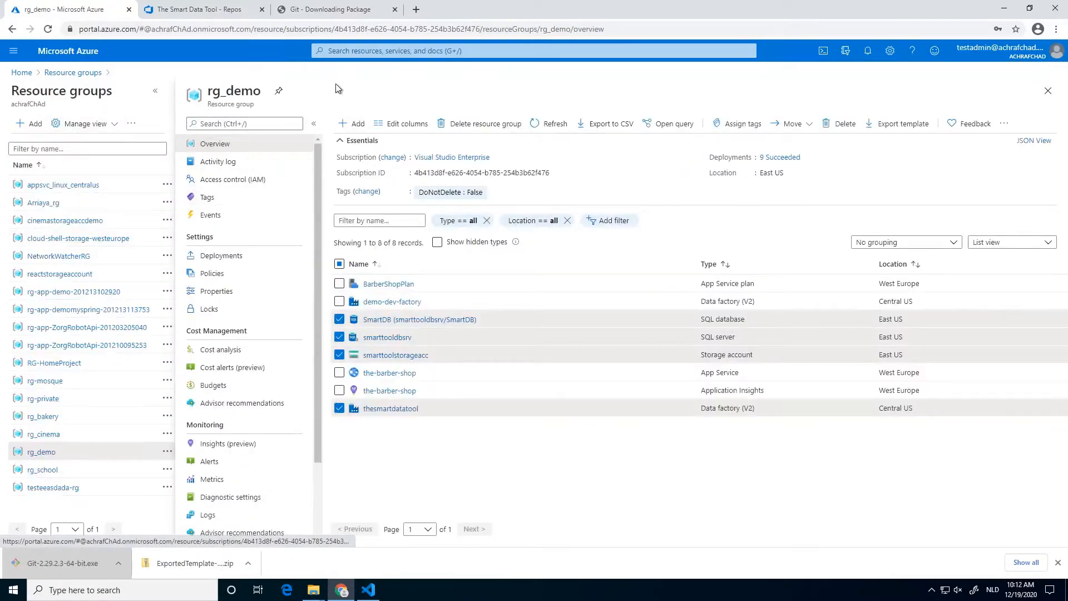
# Find Microsoft's Data Factory in the Marketplace for rg_demo and open its creation form
pyautogui.click(339, 264)
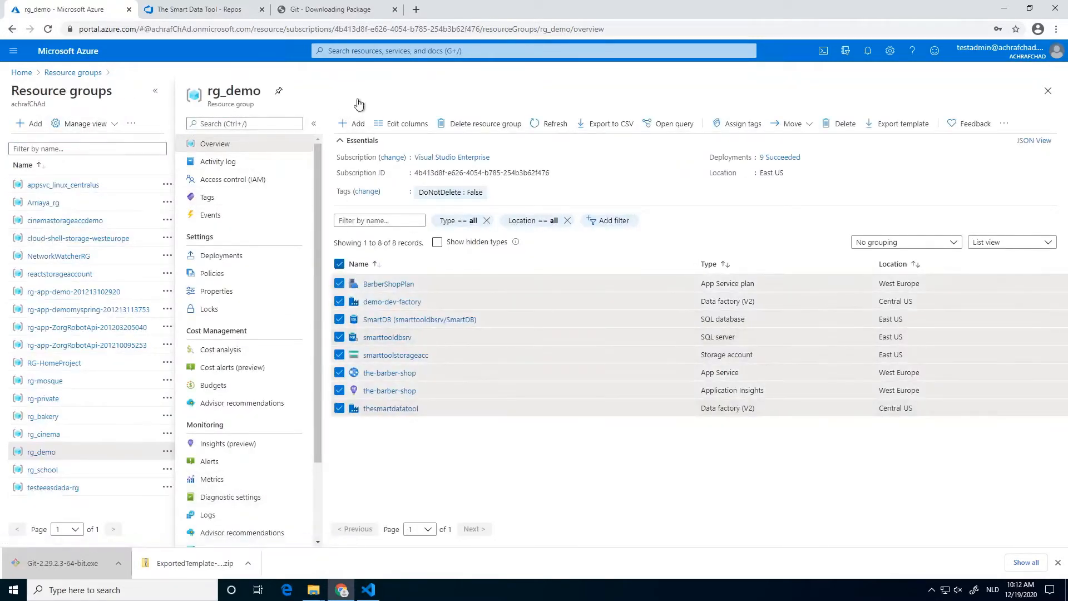
pyautogui.click(352, 124)
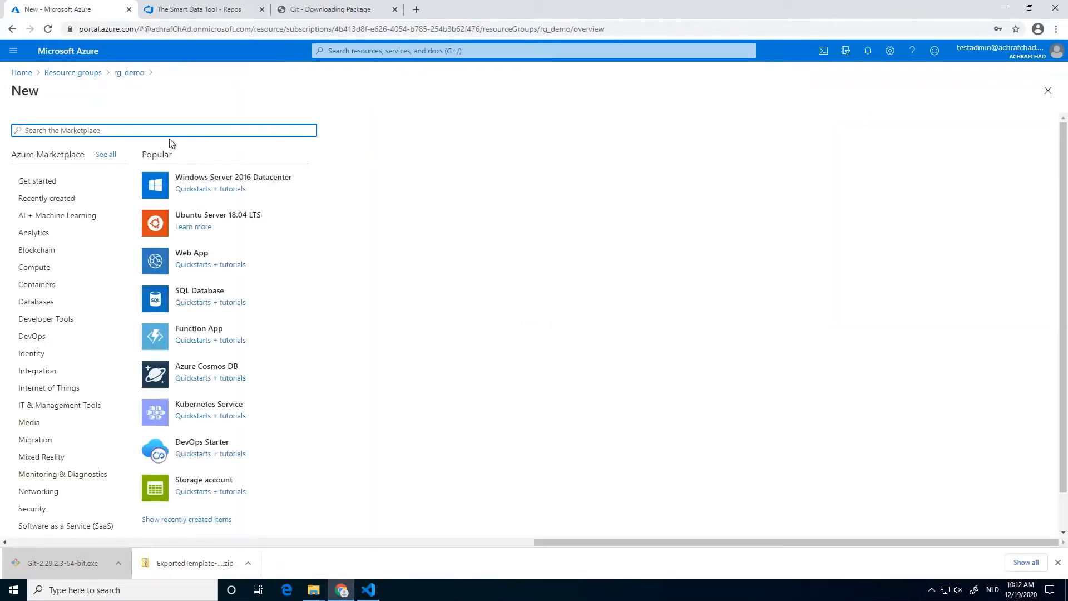
pyautogui.write('data factory')
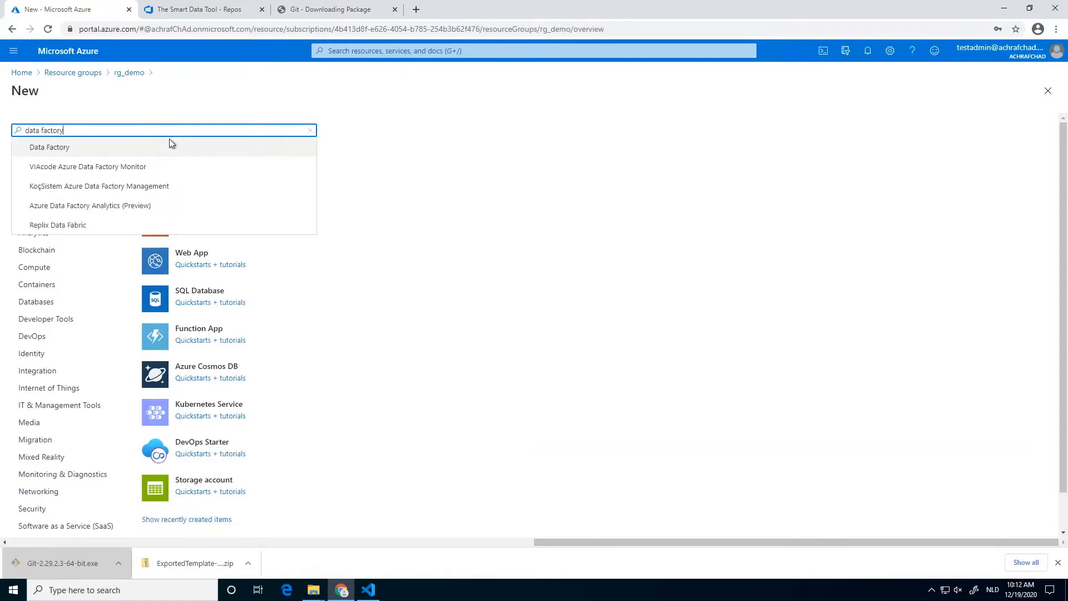
pyautogui.press('Return')
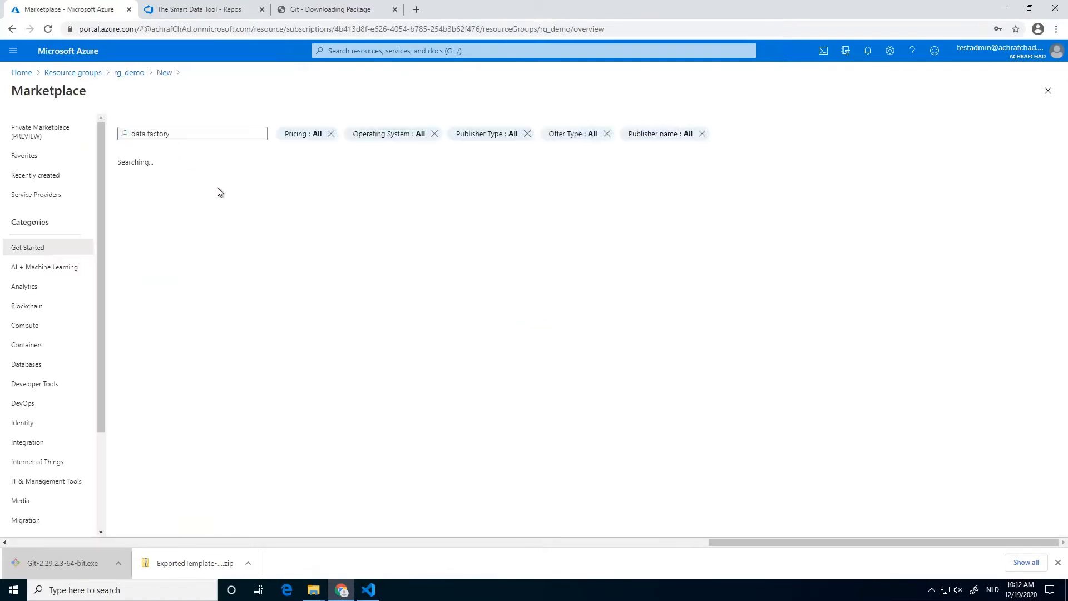
pyautogui.click(183, 133)
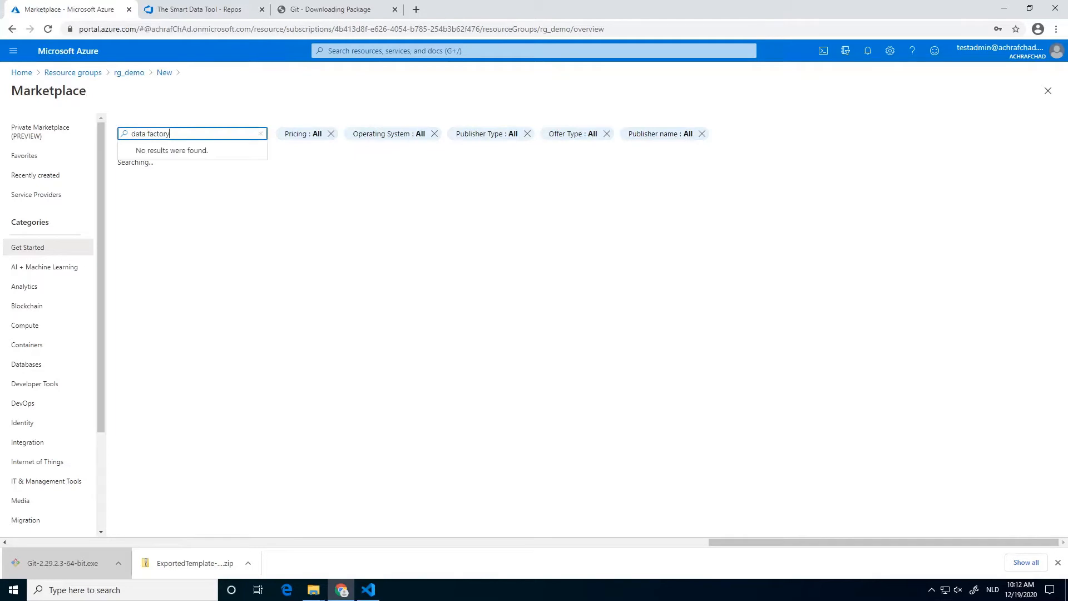
pyautogui.write('Data Fa')
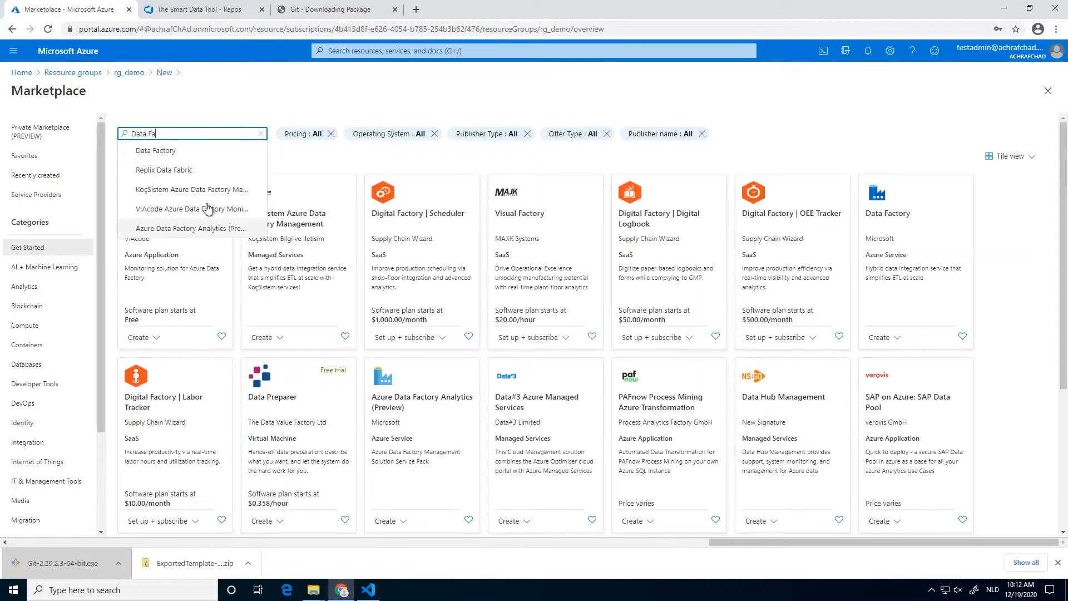
pyautogui.click(197, 157)
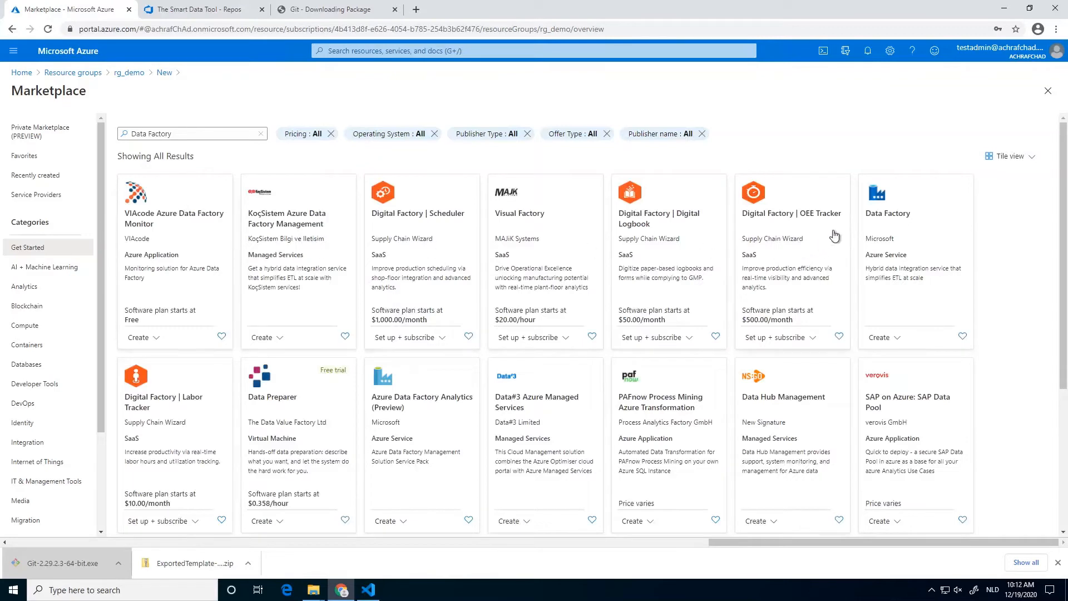
pyautogui.click(896, 305)
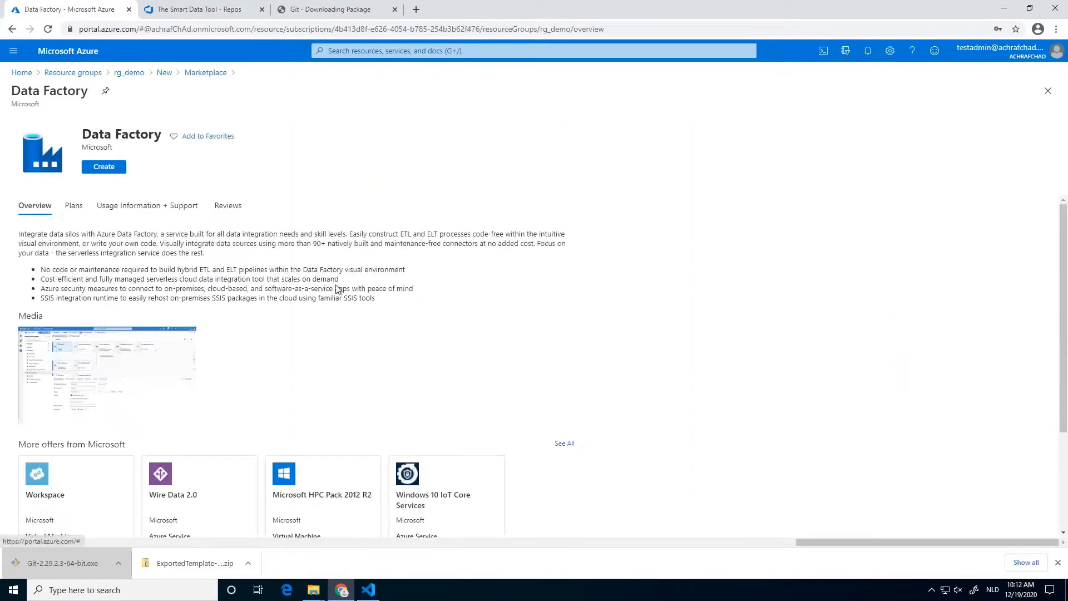
pyautogui.click(109, 170)
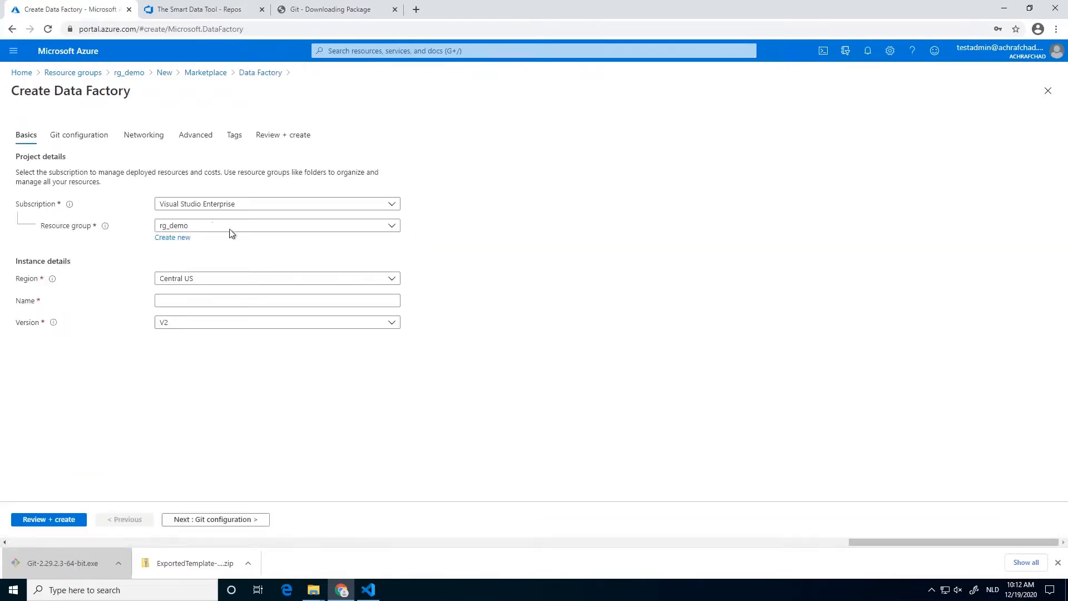
# Name the new data factory smartdatatool2 and submit its settings for review
pyautogui.click(201, 300)
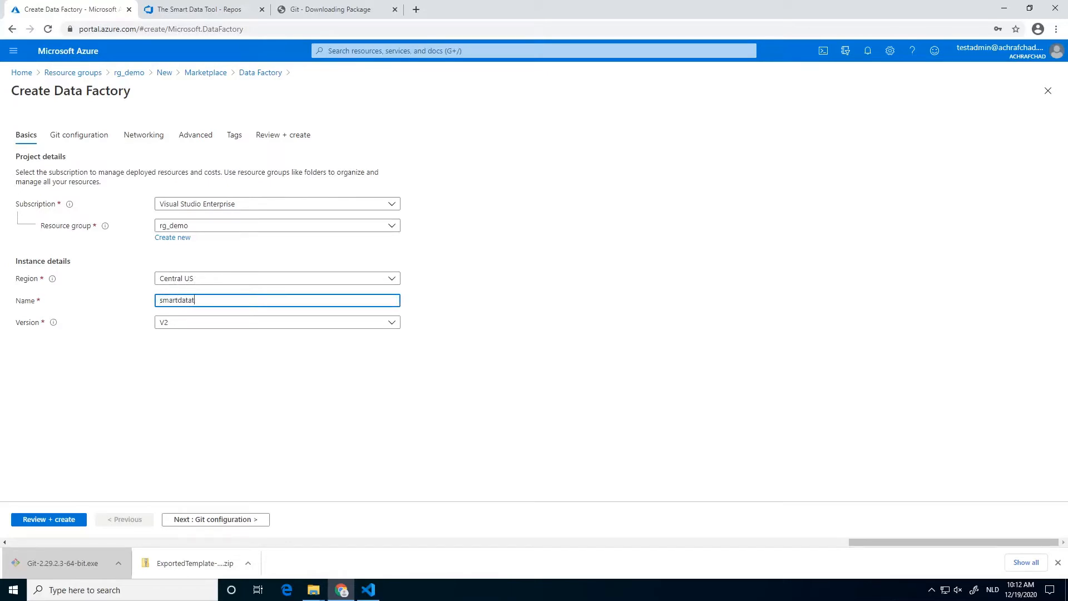
pyautogui.click(251, 520)
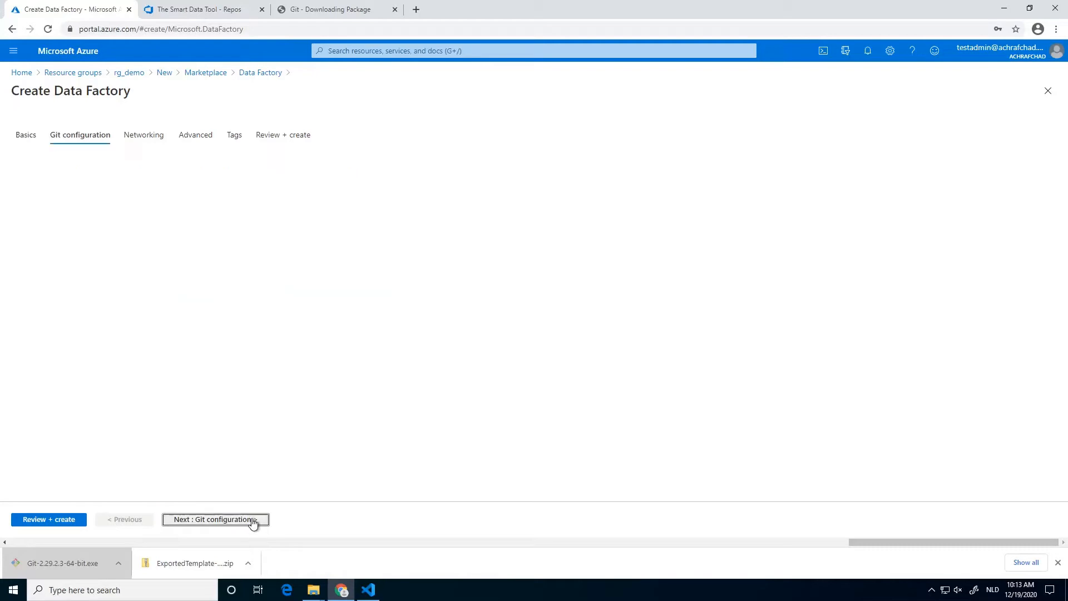
pyautogui.click(49, 521)
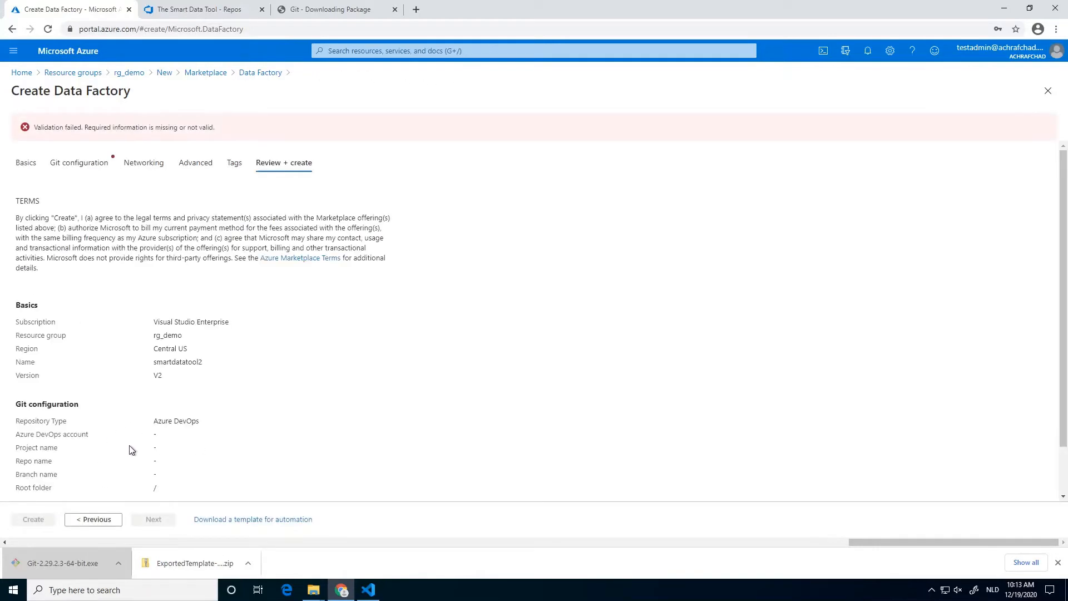
# Set the data factory's Git integration to be configured later and return to its basic settings
pyautogui.click(103, 162)
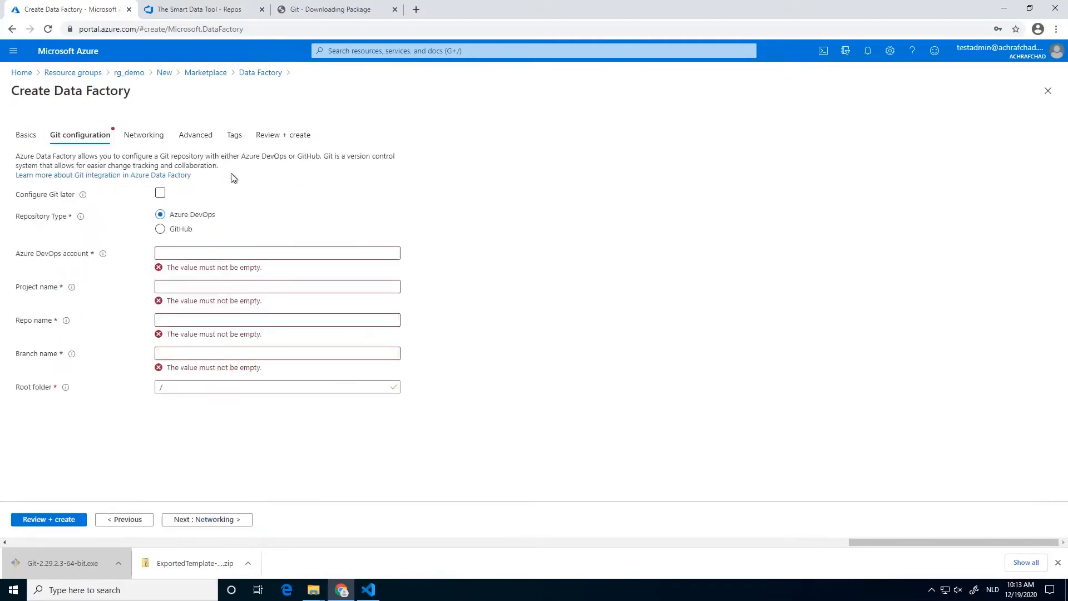
pyautogui.click(160, 193)
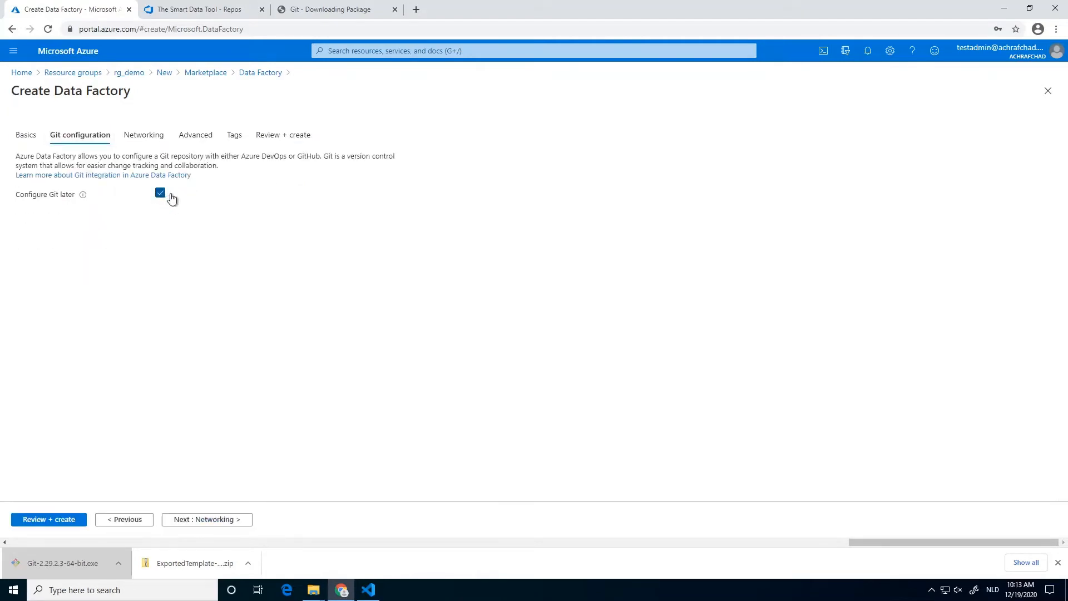
pyautogui.click(25, 136)
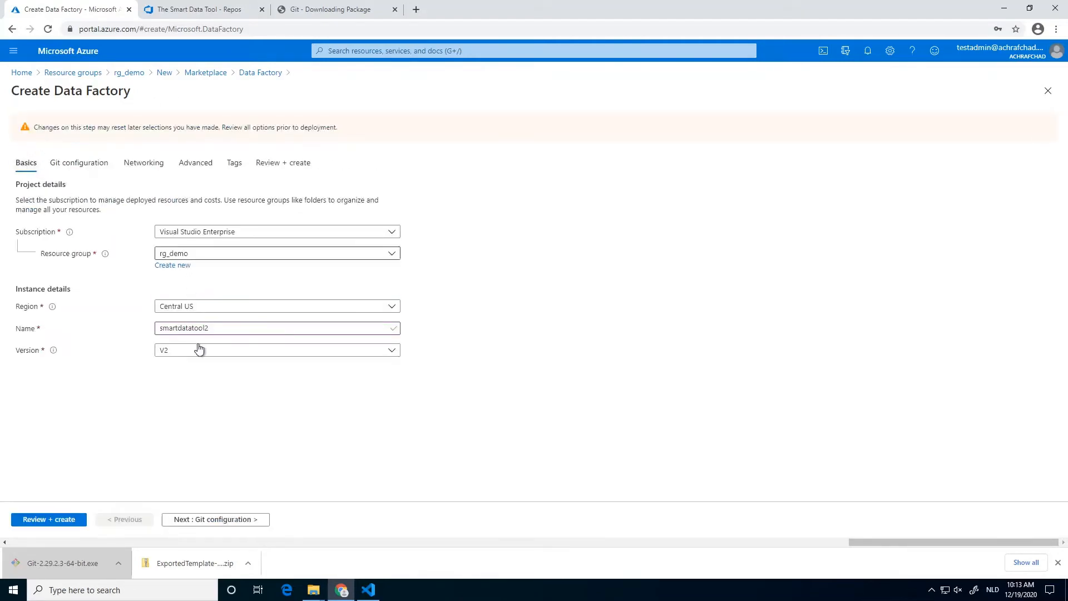
# Open the automation template from the new data factory's review and copy all entries of its resources array
pyautogui.click(289, 166)
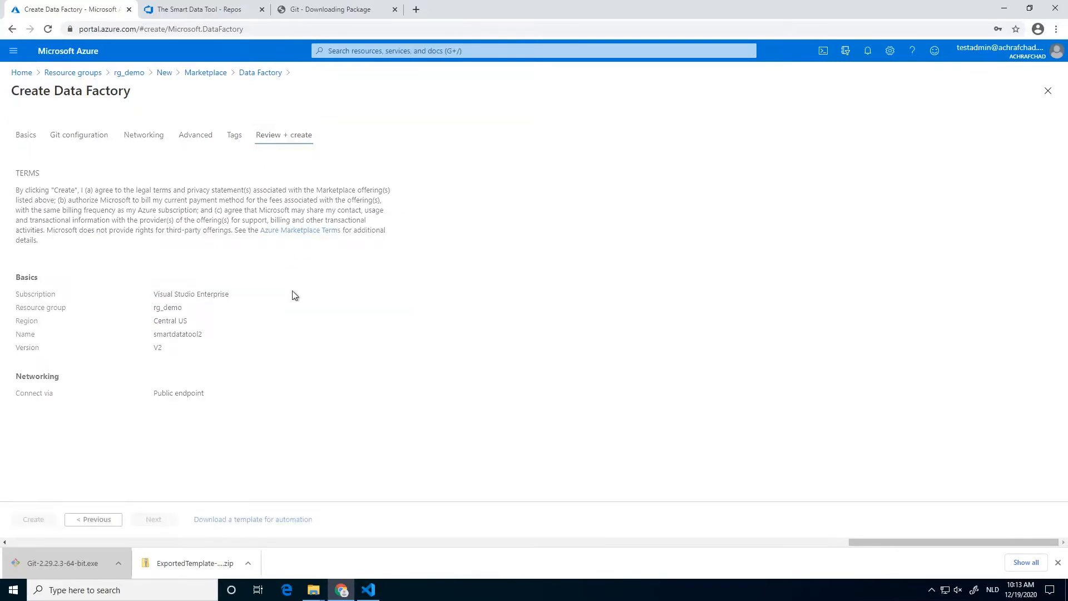
pyautogui.click(243, 519)
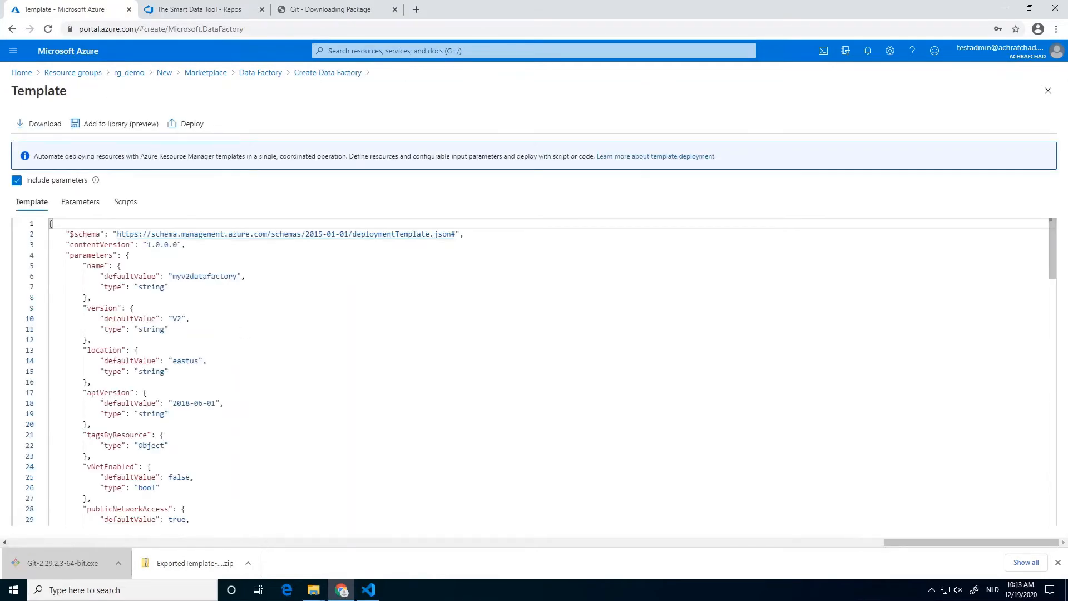
pyautogui.scroll(-20, 70, 236)
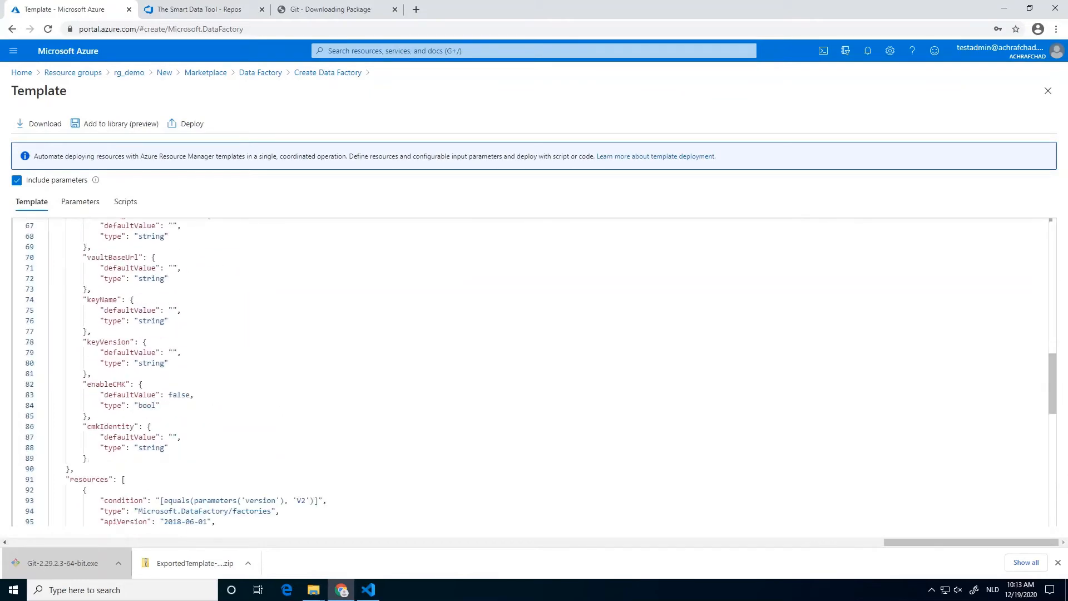
pyautogui.scroll(5, 534, 373)
pyautogui.scroll(-3, 534, 373)
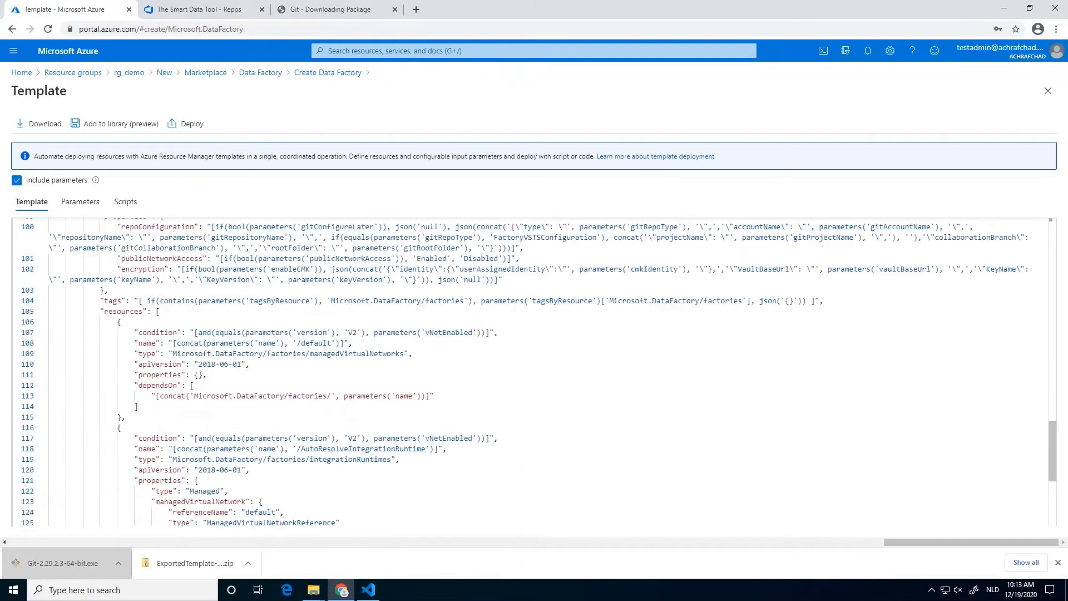
pyautogui.scroll(2, 534, 373)
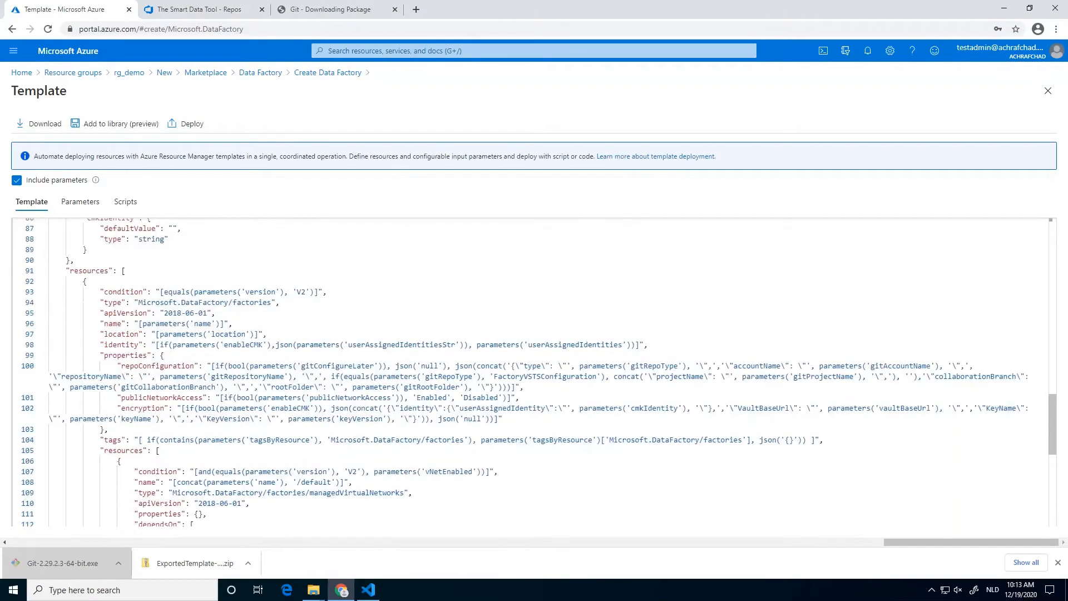
pyautogui.moveTo(89, 281); pyautogui.dragTo(86, 505)
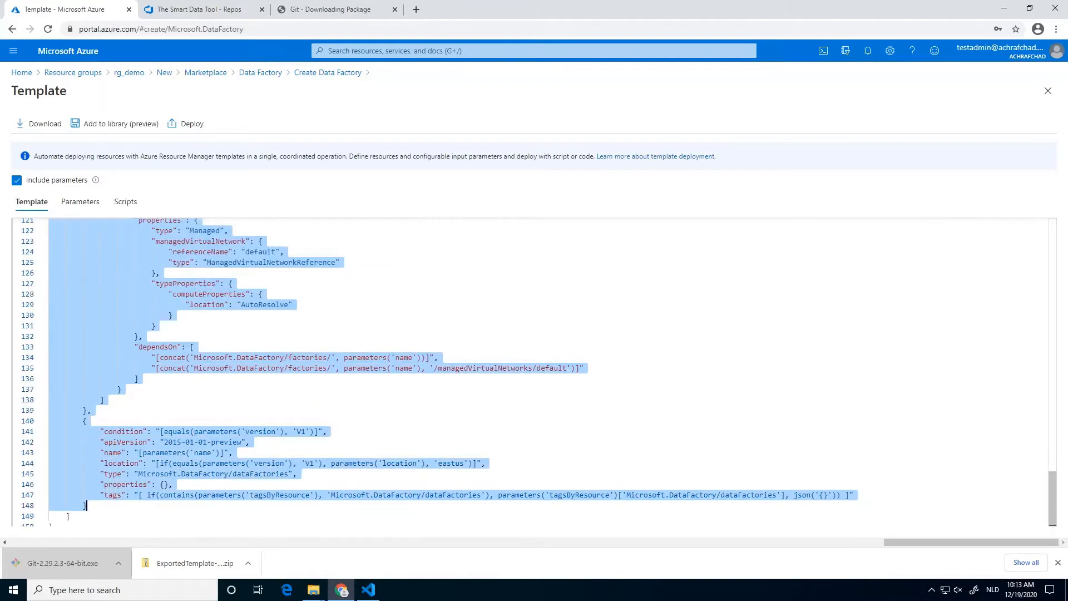
# Switch to Visual Studio Code and add the copied data factory resources after the firewallRules resource in template.json
pyautogui.hotkey('alt', 'Tab')
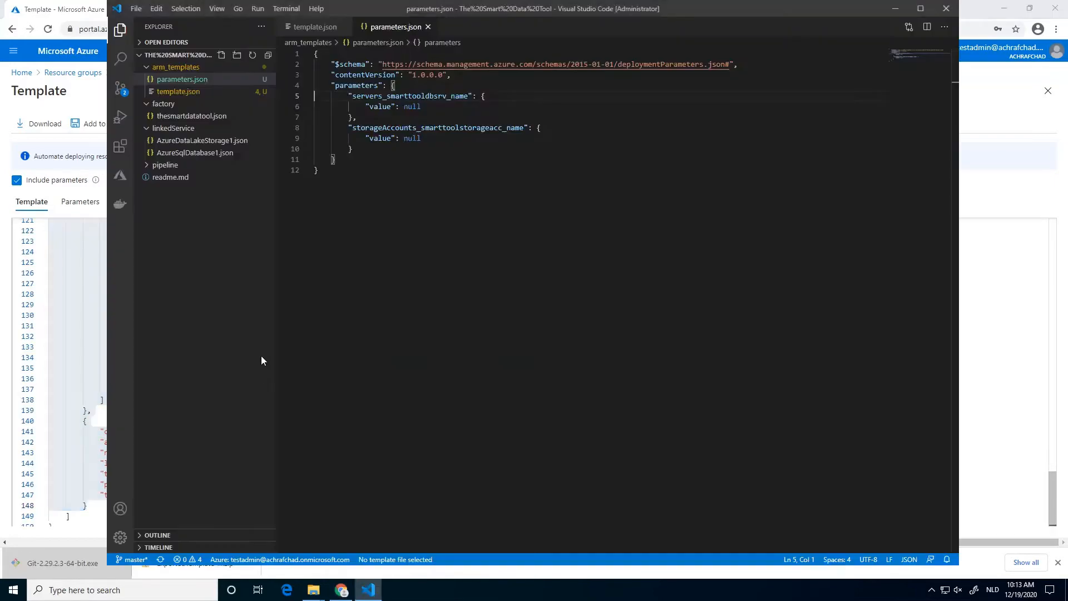
pyautogui.click(311, 27)
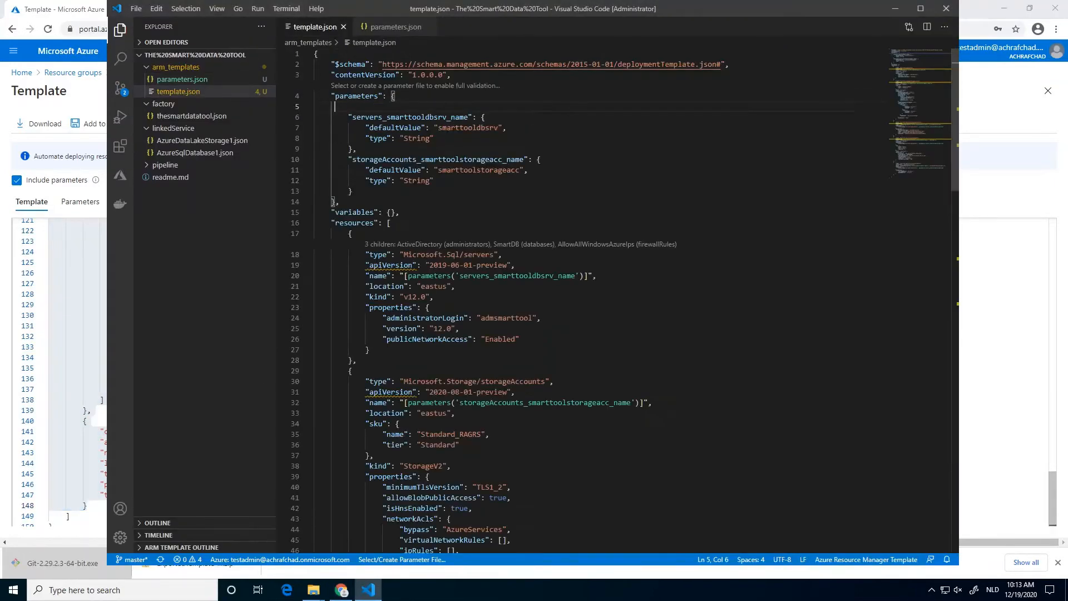
pyautogui.scroll(-20, 612, 300)
pyautogui.scroll(-7, 612, 300)
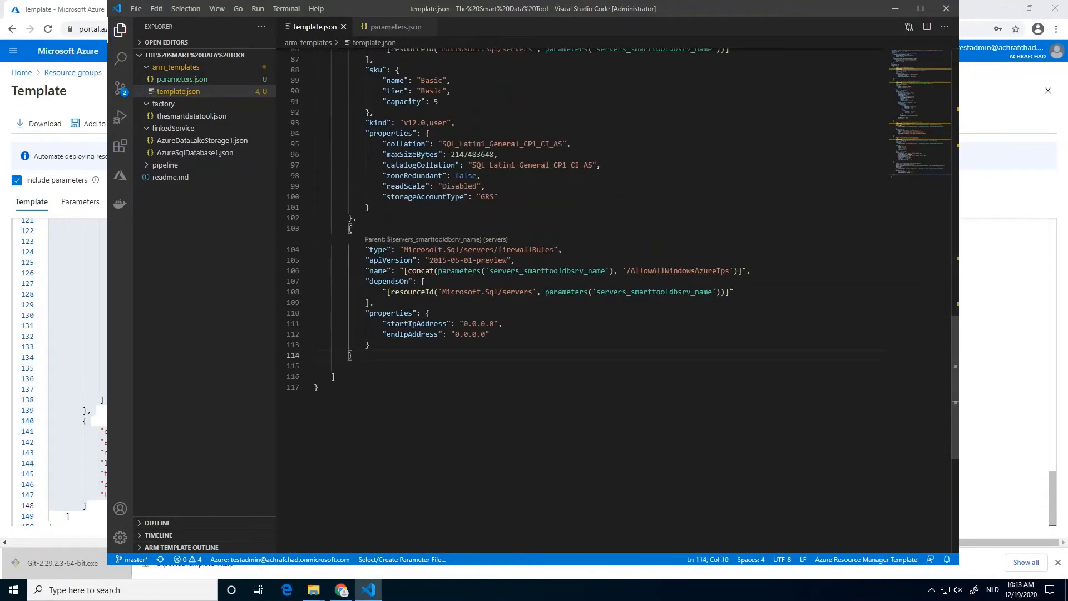
pyautogui.hotkey('ctrl', 'v')
# Delete the condition line from the Microsoft.DataFactory/factories resource
pyautogui.scroll(5, 579, 300)
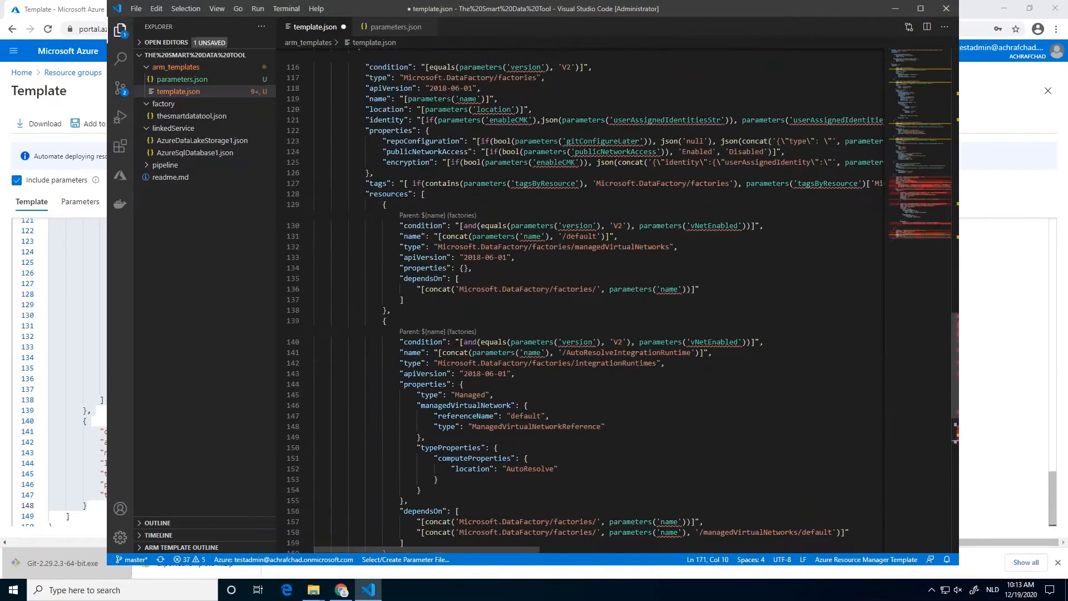
pyautogui.scroll(2, 579, 300)
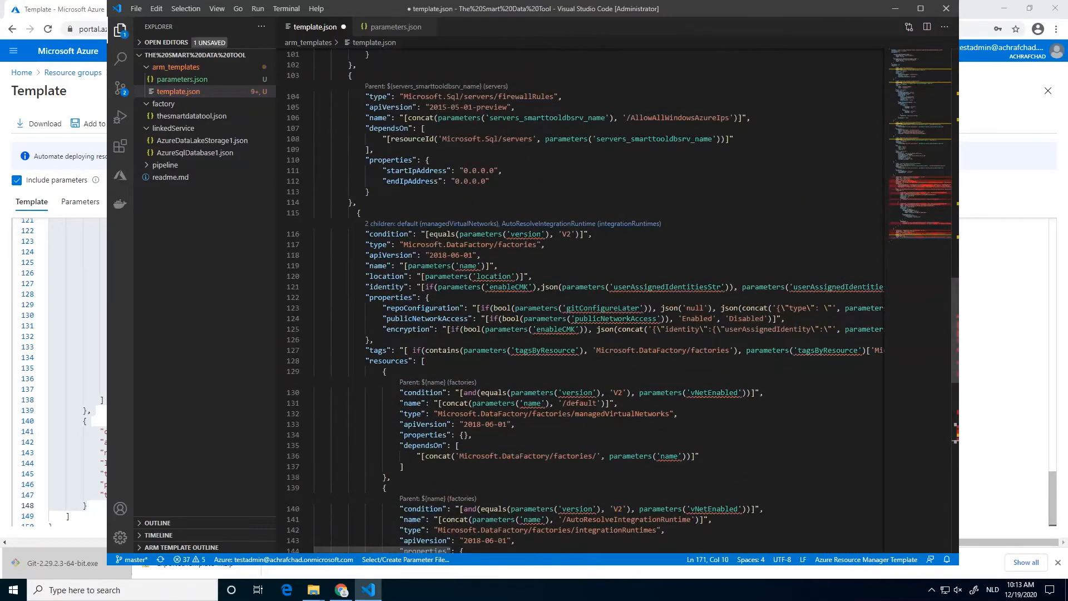
pyautogui.click(398, 234)
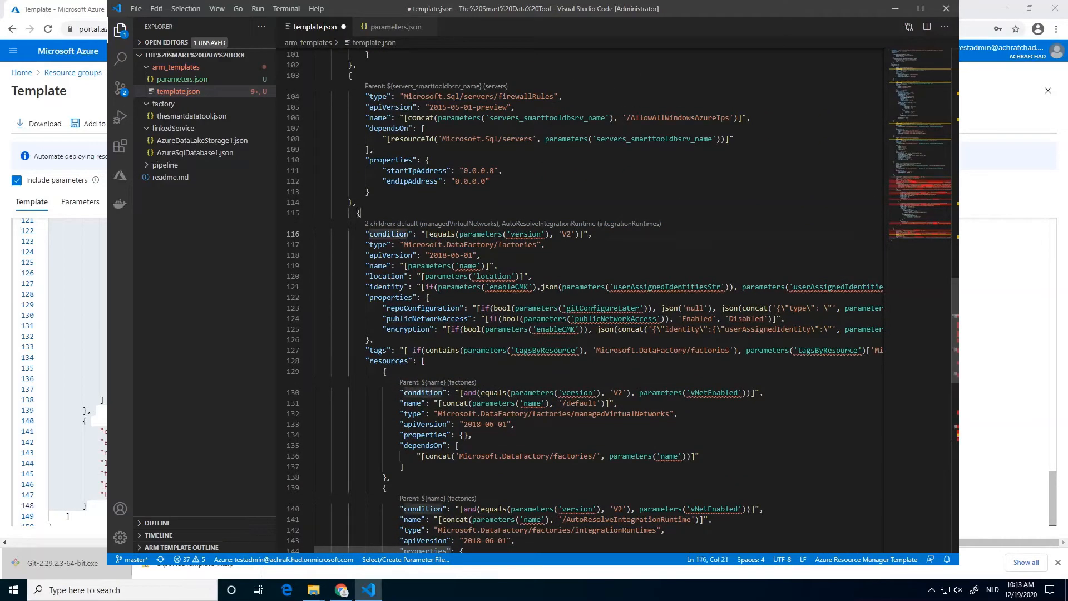
pyautogui.press('End')
pyautogui.hotkey('shift', 'Home')
pyautogui.press('BackSpace')
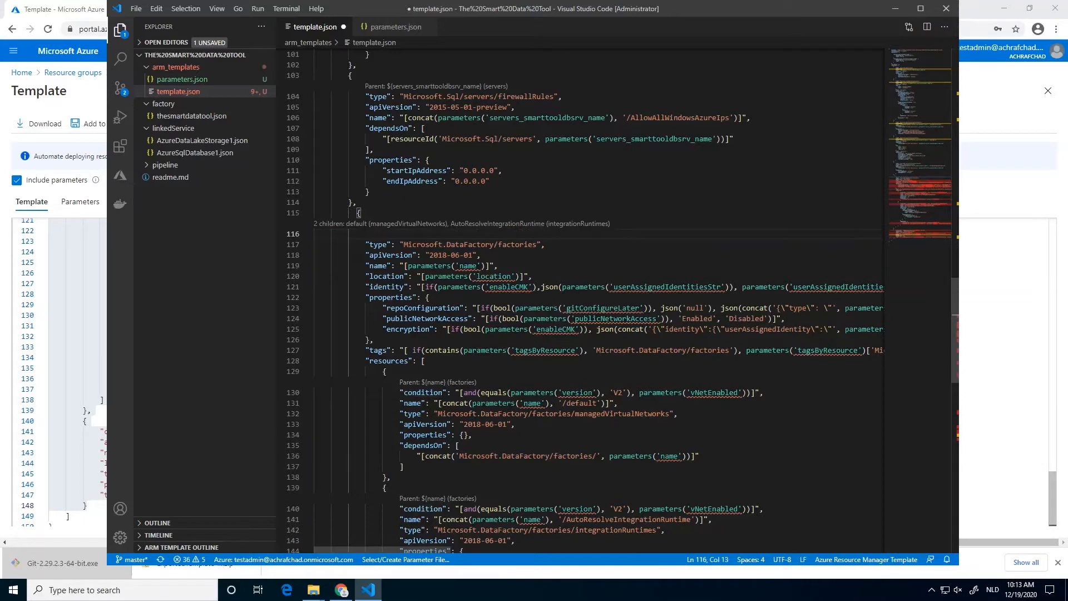
pyautogui.write('"')
pyautogui.press('BackSpace')
pyautogui.hotkey('ctrl', 'shift', 'k')
# Replace the data factory's location expression with eastus, copied from the SQL server resource
pyautogui.click(498, 255)
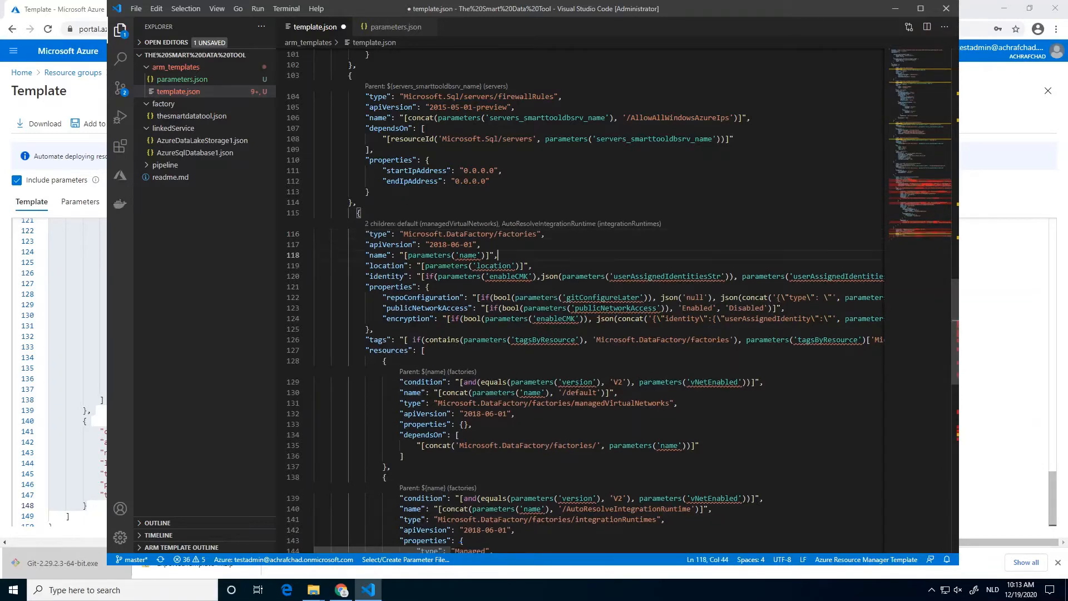
pyautogui.click(533, 266)
pyautogui.scroll(11, 532, 266)
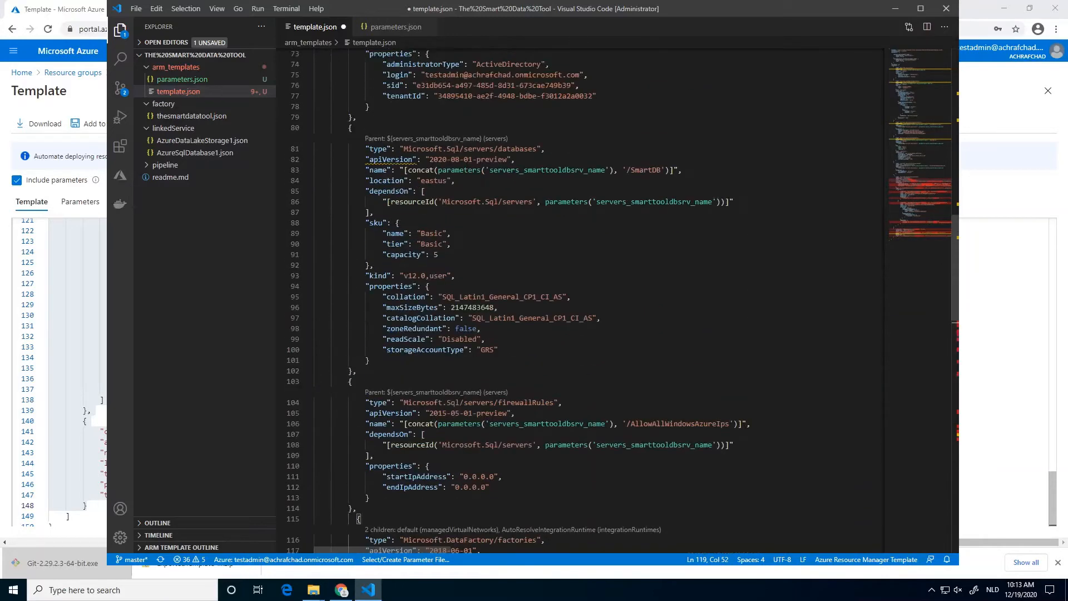
pyautogui.scroll(5, 533, 266)
pyautogui.scroll(15, 532, 266)
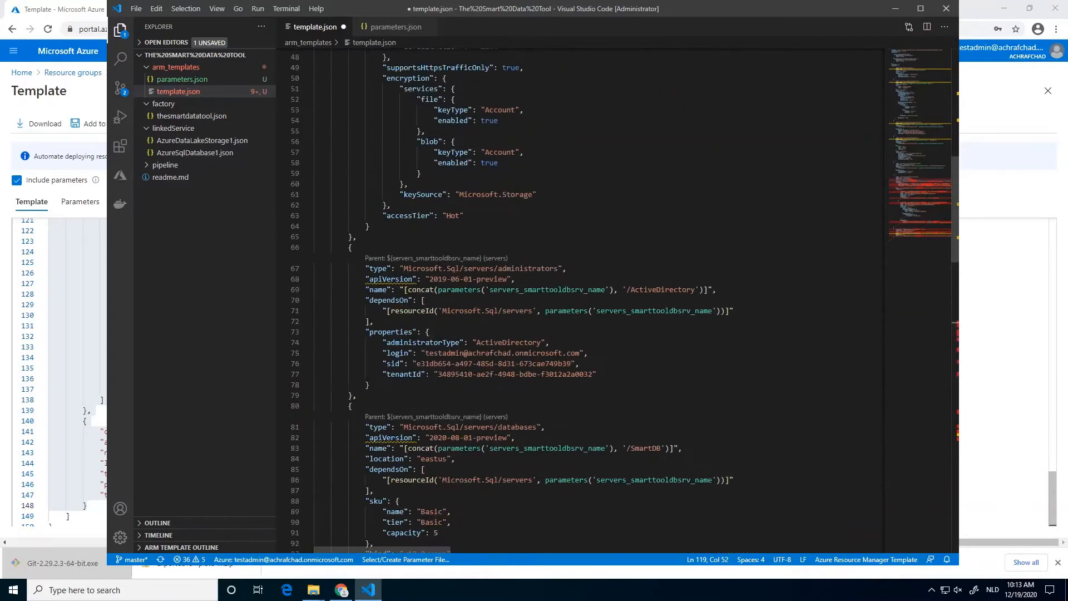
pyautogui.scroll(6, 532, 266)
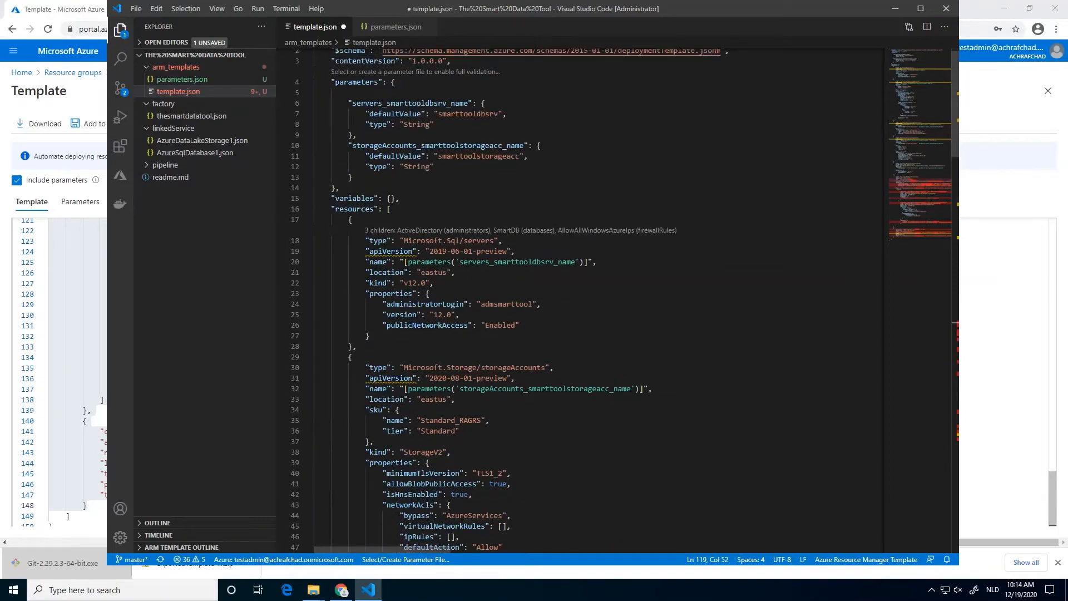
pyautogui.doubleClick(437, 272)
pyautogui.hotkey('ctrl', 'c')
pyautogui.scroll(-11, 437, 272)
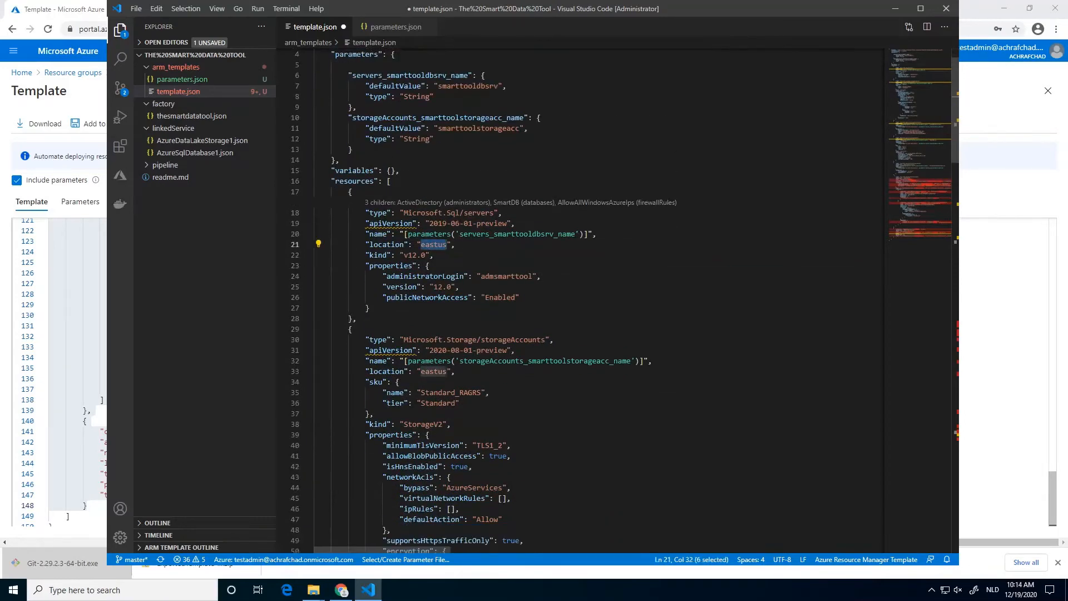
pyautogui.scroll(-11, 579, 301)
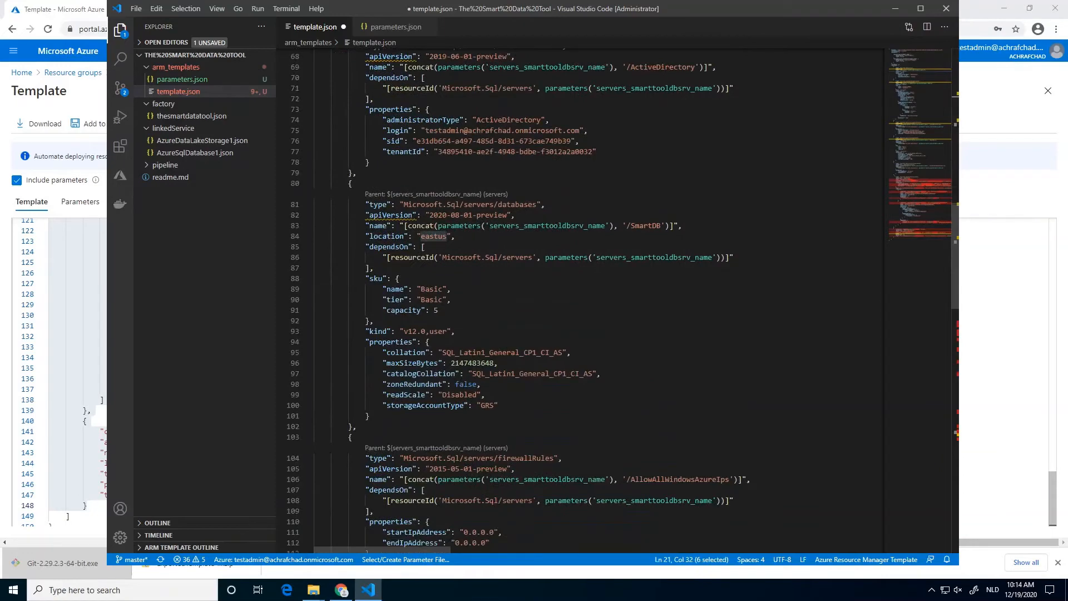
pyautogui.click(403, 236)
pyautogui.scroll(-10, 404, 236)
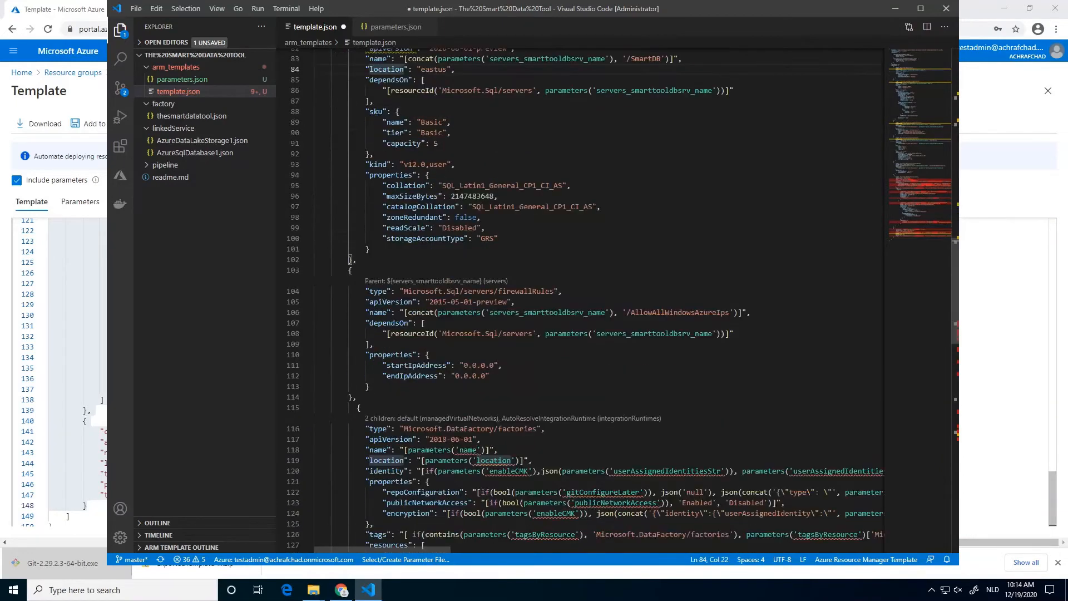
pyautogui.click(417, 293)
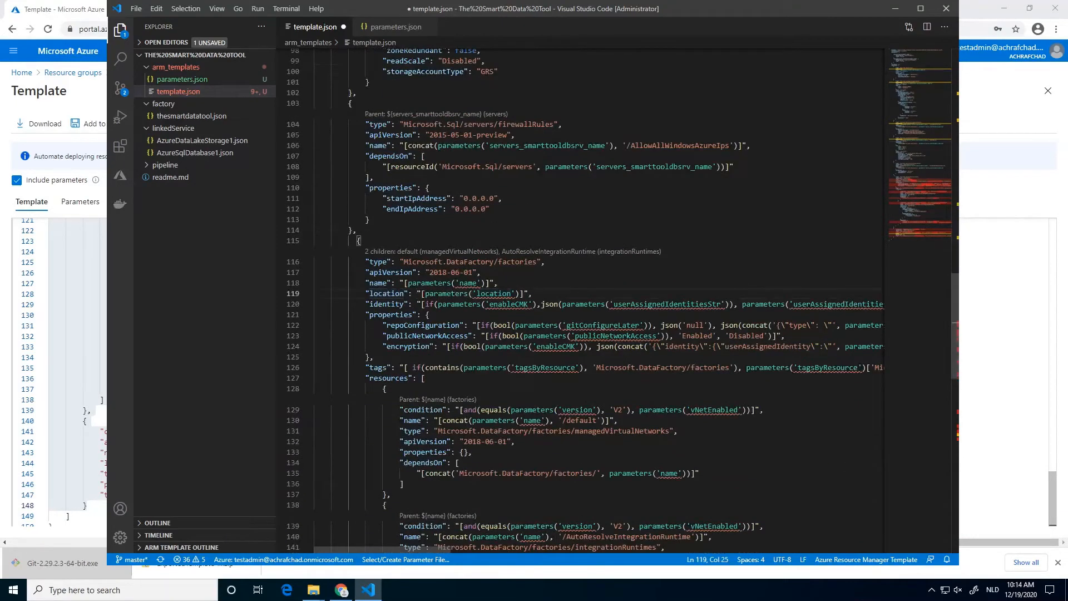
pyautogui.press('Right')
pyautogui.hotkey('shift', 'End')
pyautogui.hotkey('shift', 'Left')
pyautogui.hotkey('shift', 'Left')
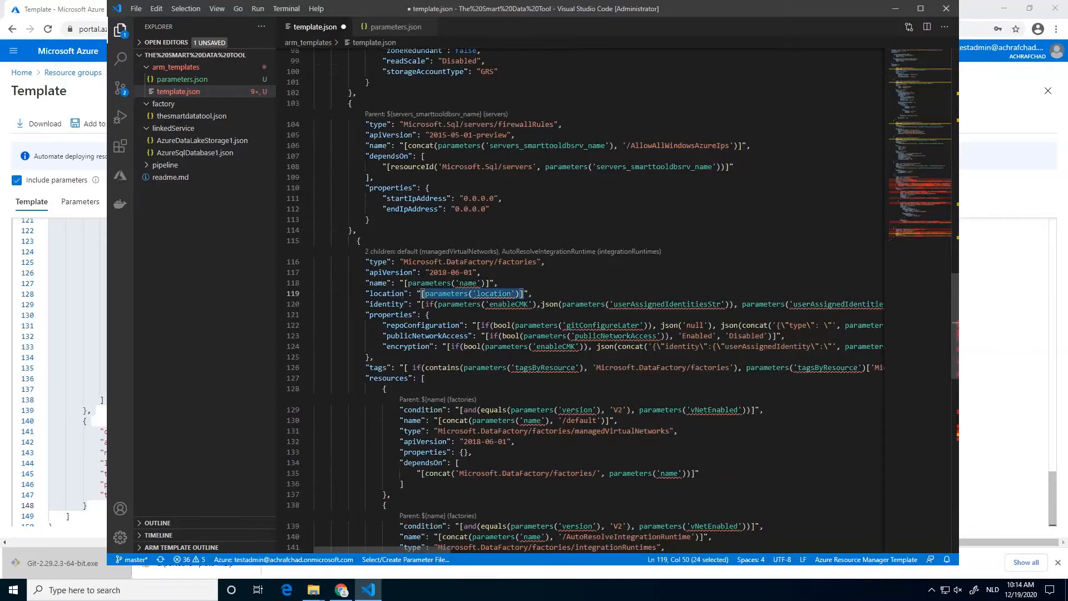
pyautogui.hotkey('ctrl', 'v')
# Delete the identity line from the data factory resource
pyautogui.doubleClick(490, 304)
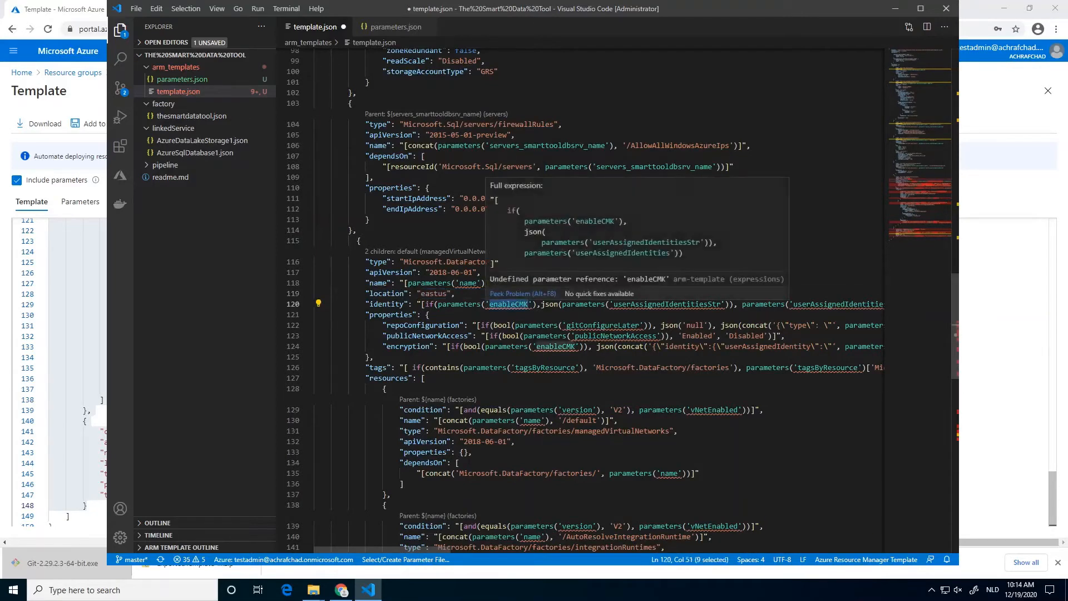
pyautogui.press('End')
pyautogui.hotkey('shift', 'Home')
pyautogui.press('Delete')
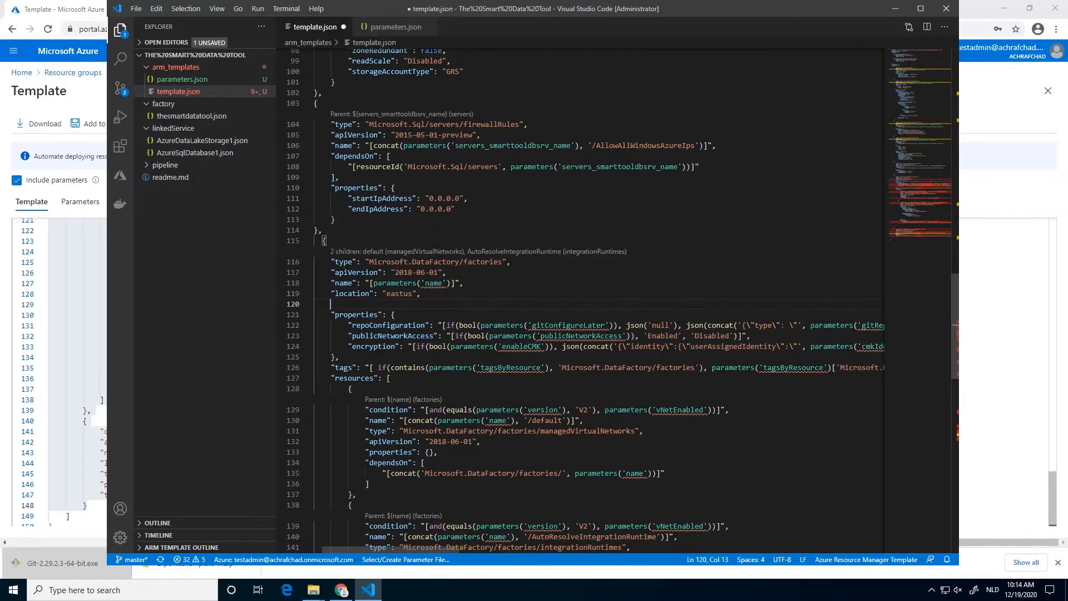
pyautogui.hotkey('ctrl', 'shift', 'k')
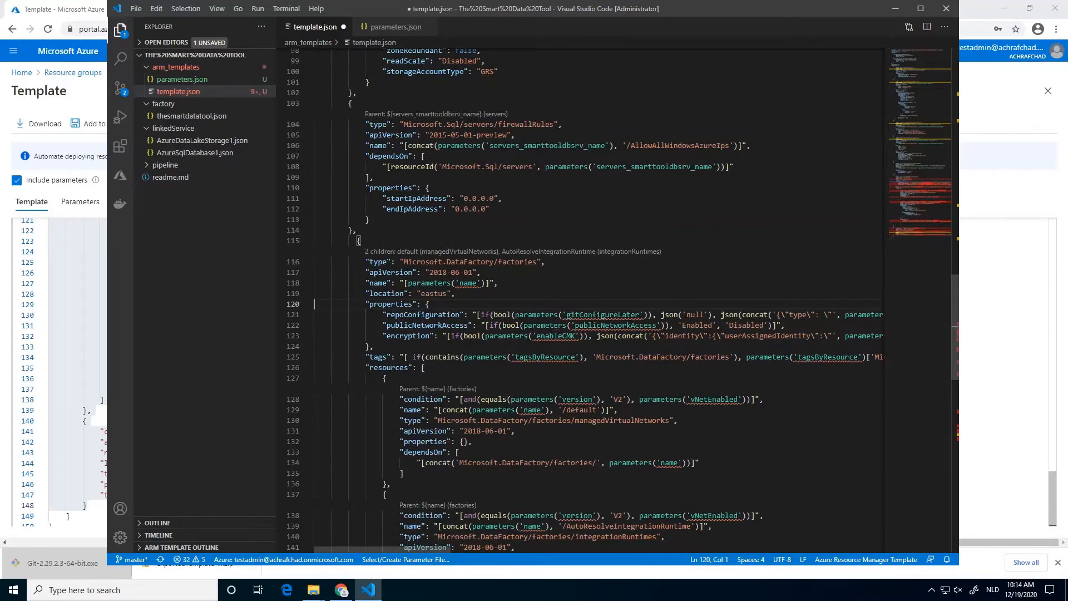
# Remove the data factory's properties block and tags line, along with the blank lines left behind
pyautogui.moveTo(373, 346); pyautogui.dragTo(332, 303)
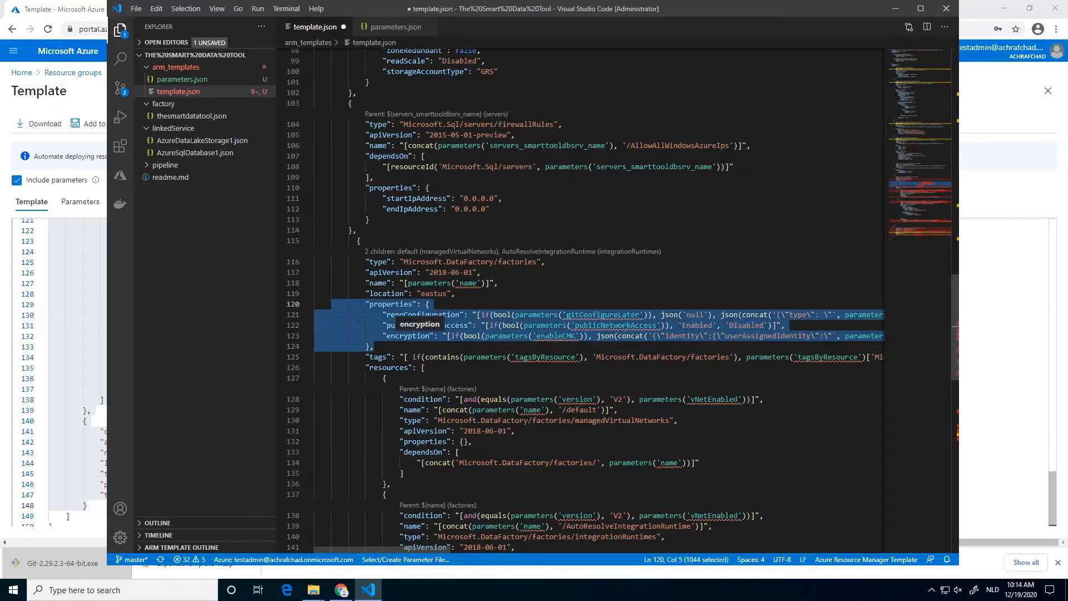
pyautogui.press('Delete')
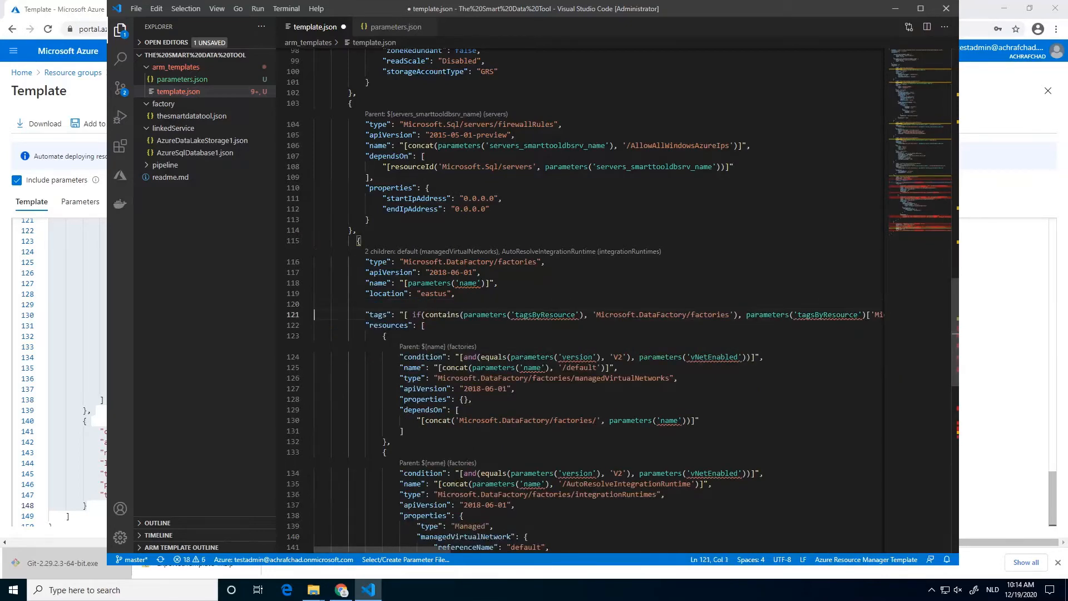
pyautogui.click(314, 314)
pyautogui.hotkey('shift', 'End')
pyautogui.press('Delete')
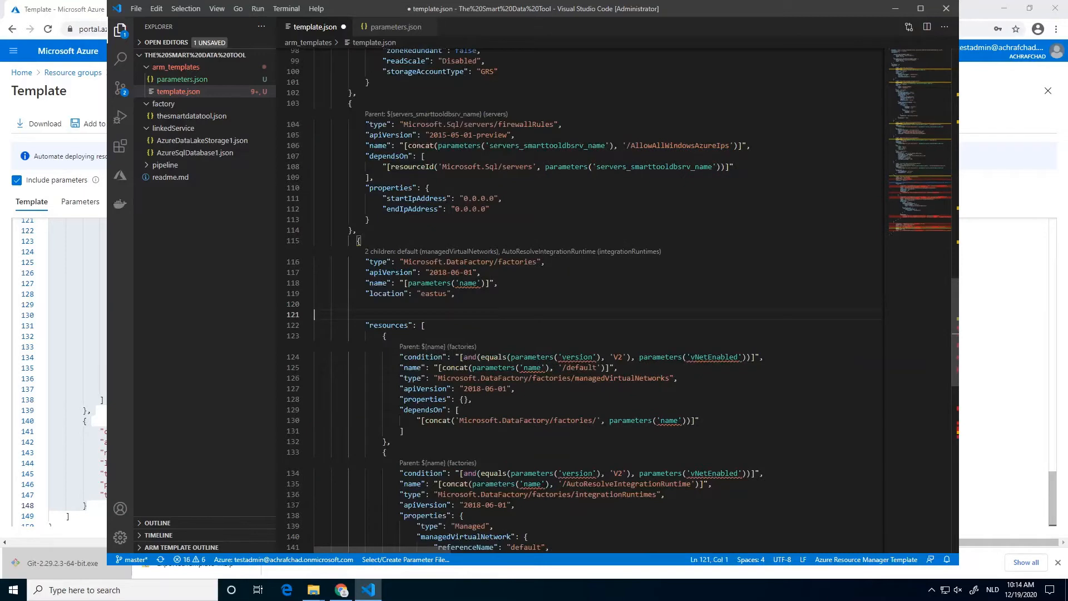
pyautogui.press('Up')
pyautogui.press('Delete')
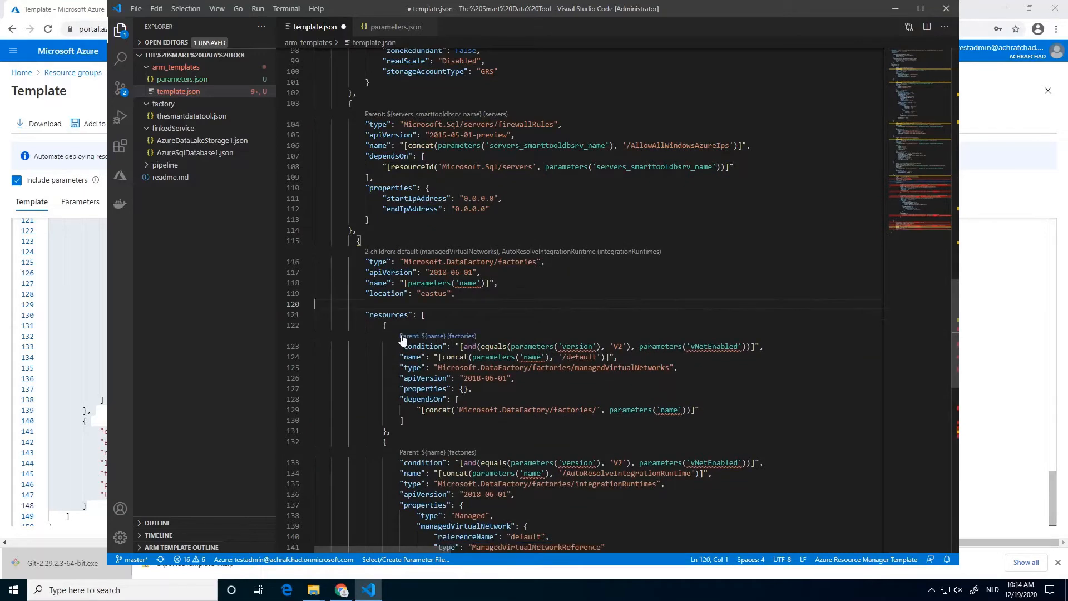
pyautogui.press('Delete')
# Change the parameter referenced by the data factory's name to adfName and save template.json
pyautogui.doubleClick(468, 283)
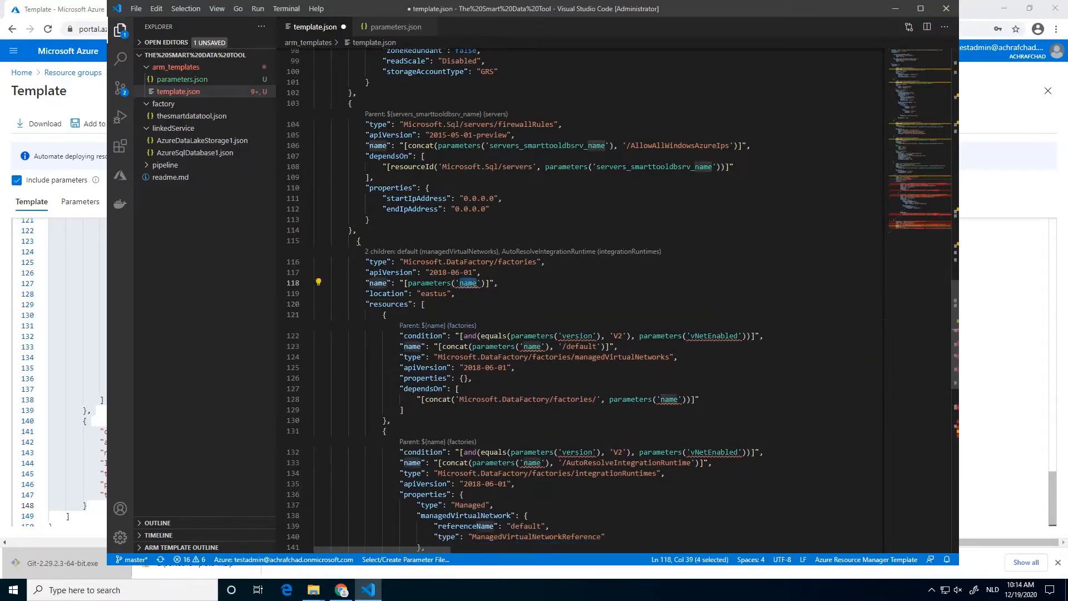
pyautogui.write('adfName')
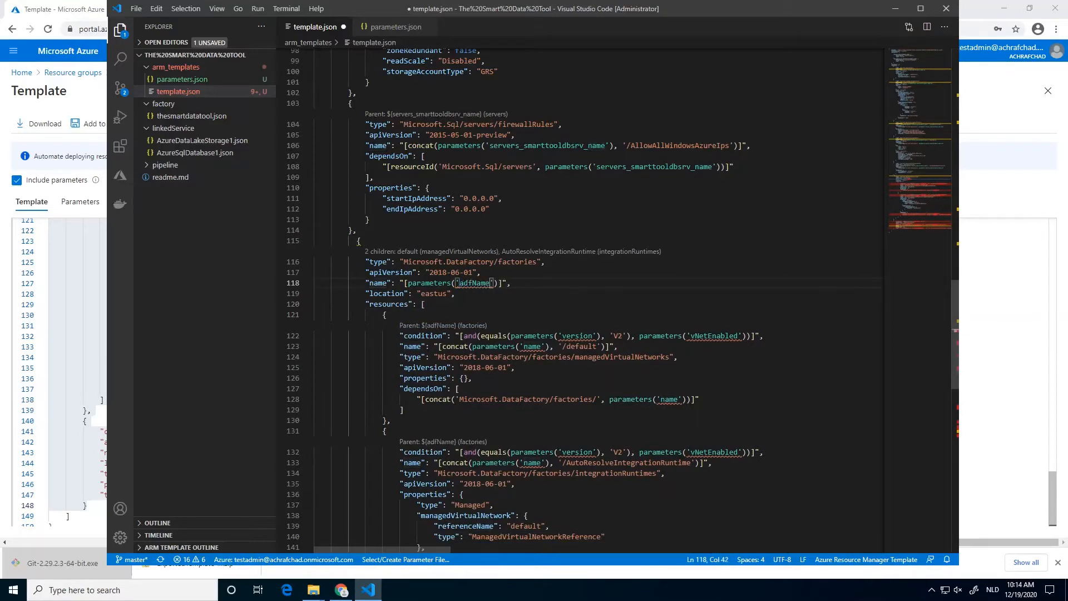
pyautogui.hotkey('ctrl', 's')
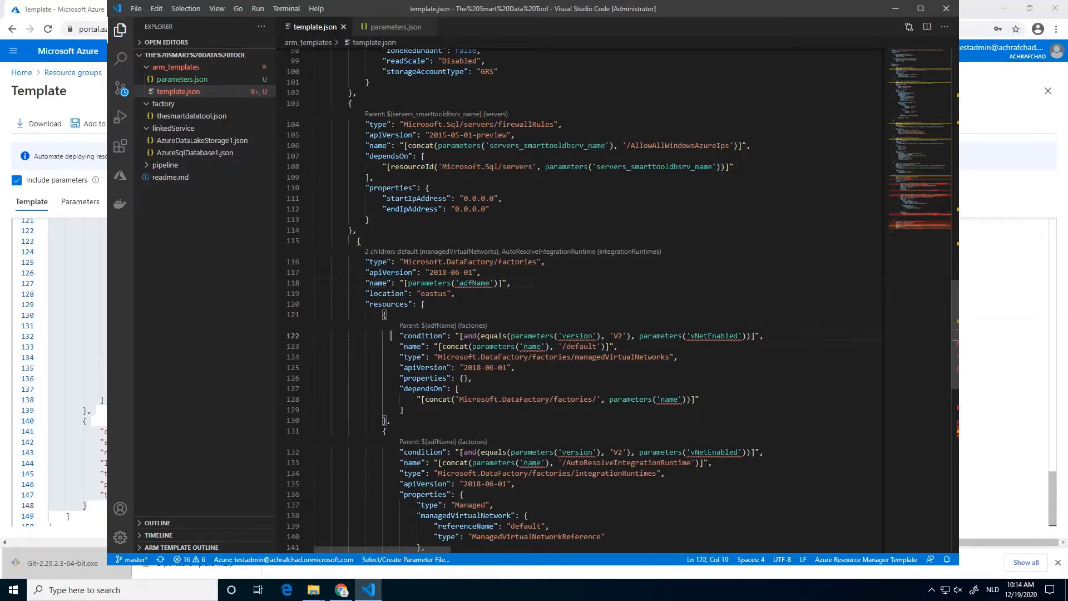
# Delete the condition line from the nested managedVirtualNetworks resource
pyautogui.moveTo(314, 335); pyautogui.dragTo(399, 335)
pyautogui.hotkey('shift', 'End')
pyautogui.press('Delete')
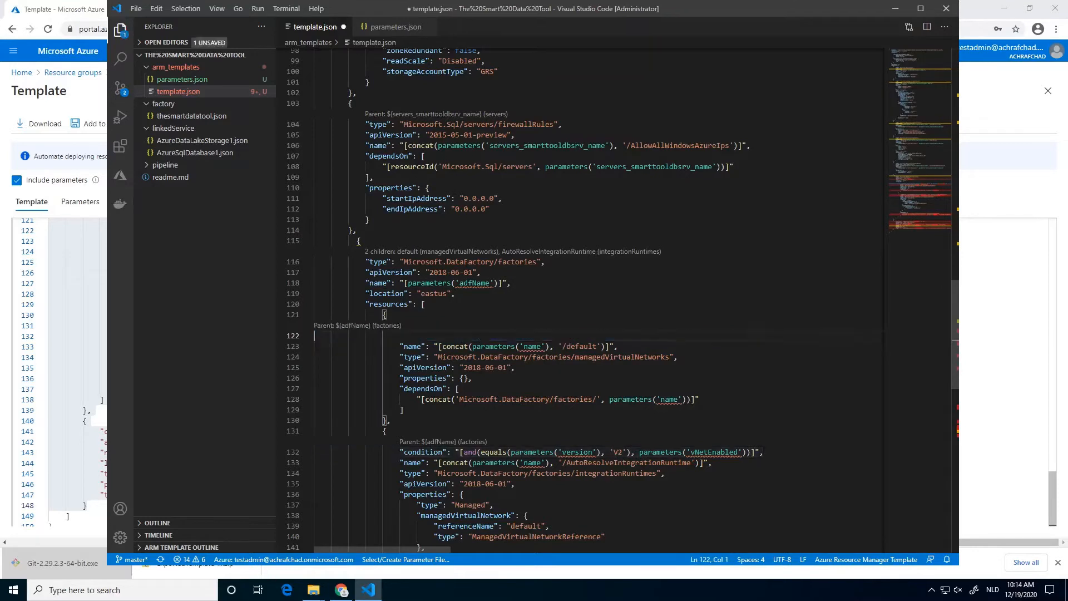
pyautogui.press('Delete')
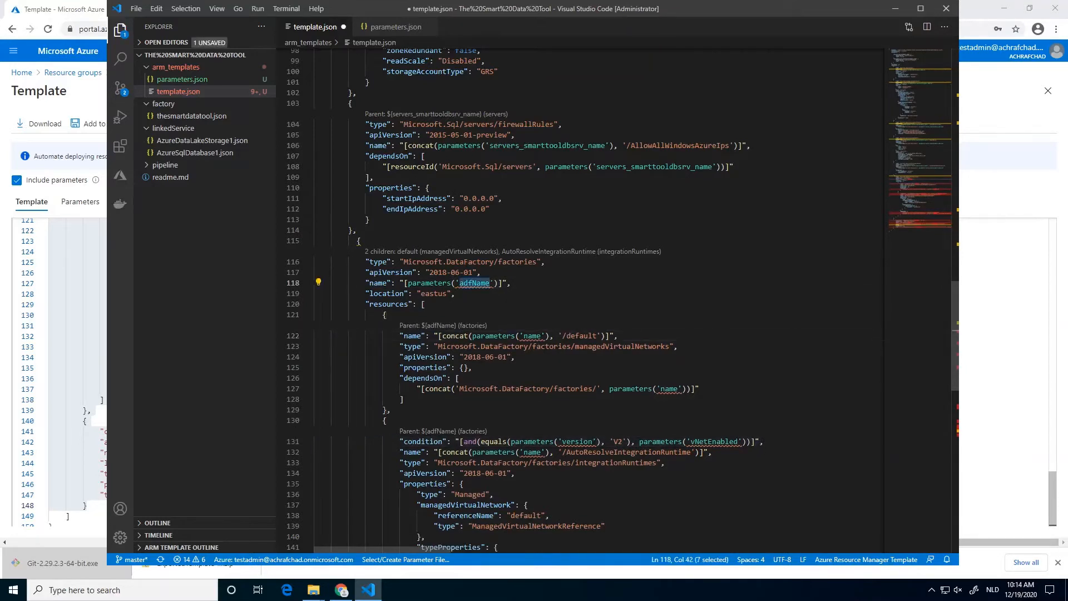
# Change the parameter referenced in the managedVirtualNetworks resource's name and dependsOn entry to adfName
pyautogui.doubleClick(532, 336)
pyautogui.write('adfName')
pyautogui.doubleClick(675, 388)
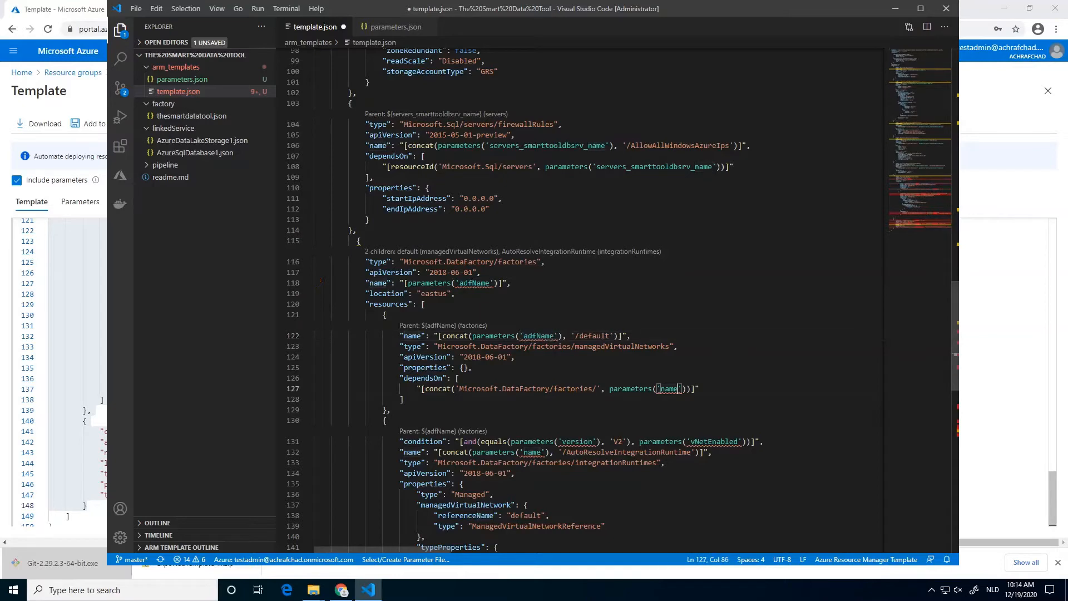
pyautogui.write('adfName')
# Change the parameter referenced in the AutoResolveIntegrationRuntime resource's name to adfName
pyautogui.scroll(-4, 578, 300)
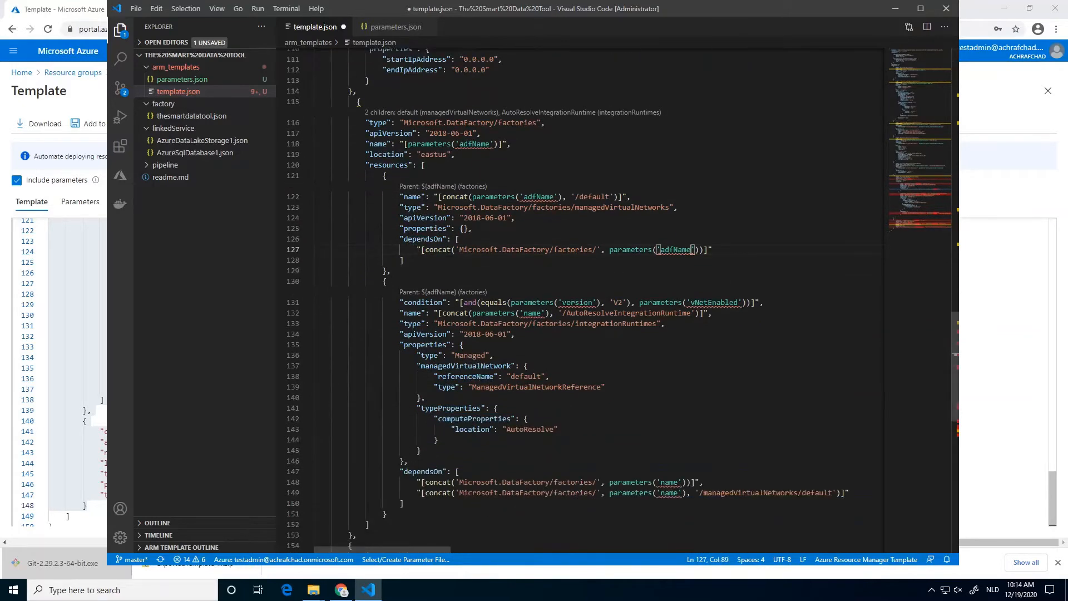
pyautogui.moveTo(393, 294); pyautogui.dragTo(390, 285)
pyautogui.doubleClick(532, 313)
pyautogui.write('adfName')
# Delete the condition line from the AutoResolveIntegrationRuntime resource, including the blank line it leaves
pyautogui.click(687, 303)
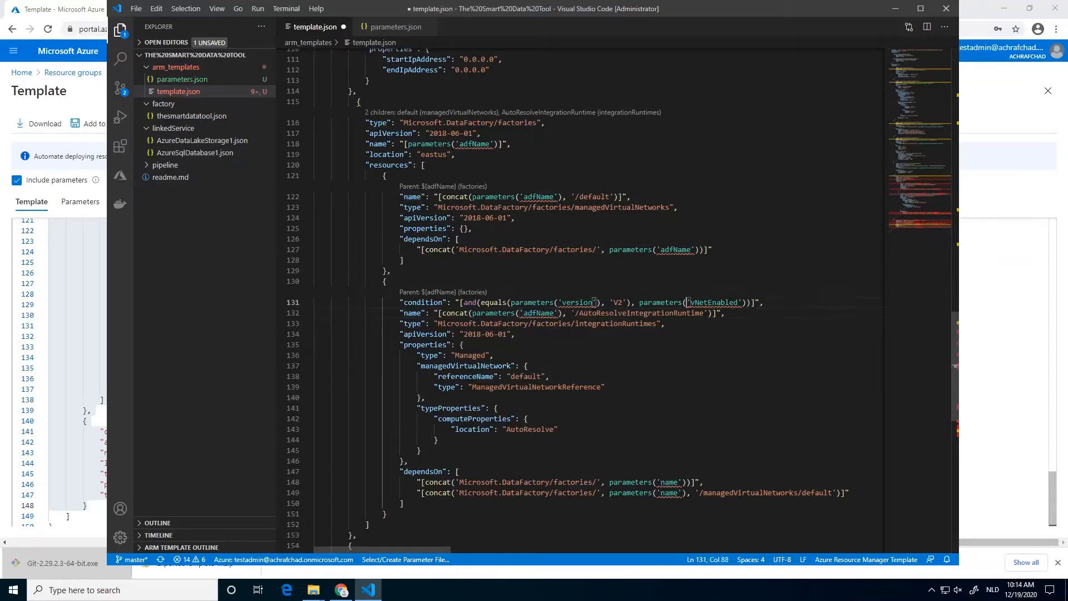
pyautogui.press('End')
pyautogui.hotkey('shift', 'Home')
pyautogui.press('Delete')
pyautogui.hotkey('shift', 'Home')
pyautogui.press('Delete')
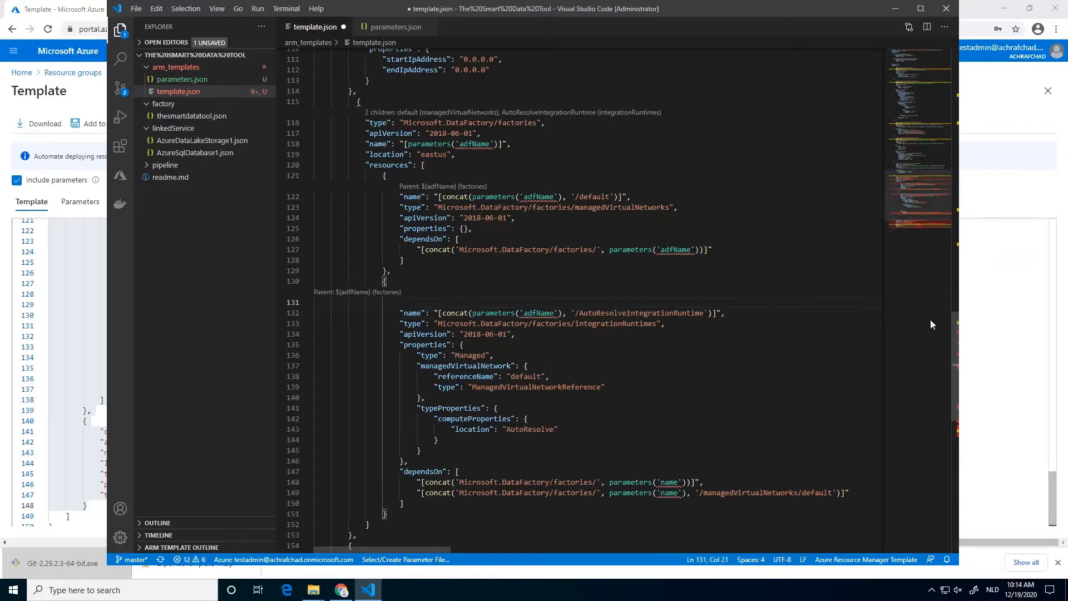
pyautogui.press('Delete')
pyautogui.scroll(-3, 834, 354)
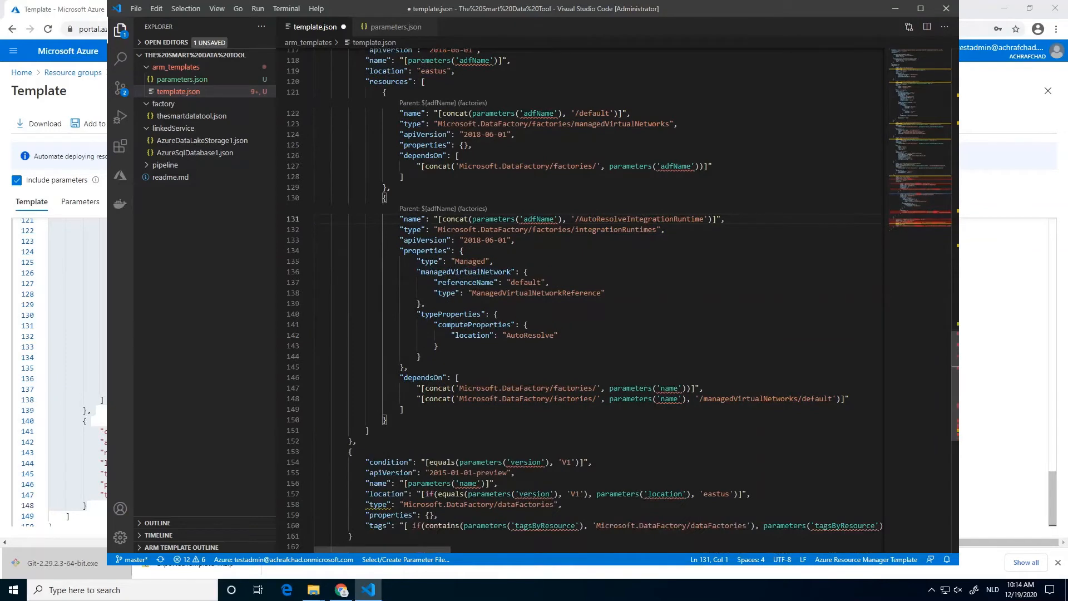
pyautogui.click(549, 388)
pyautogui.press('End')
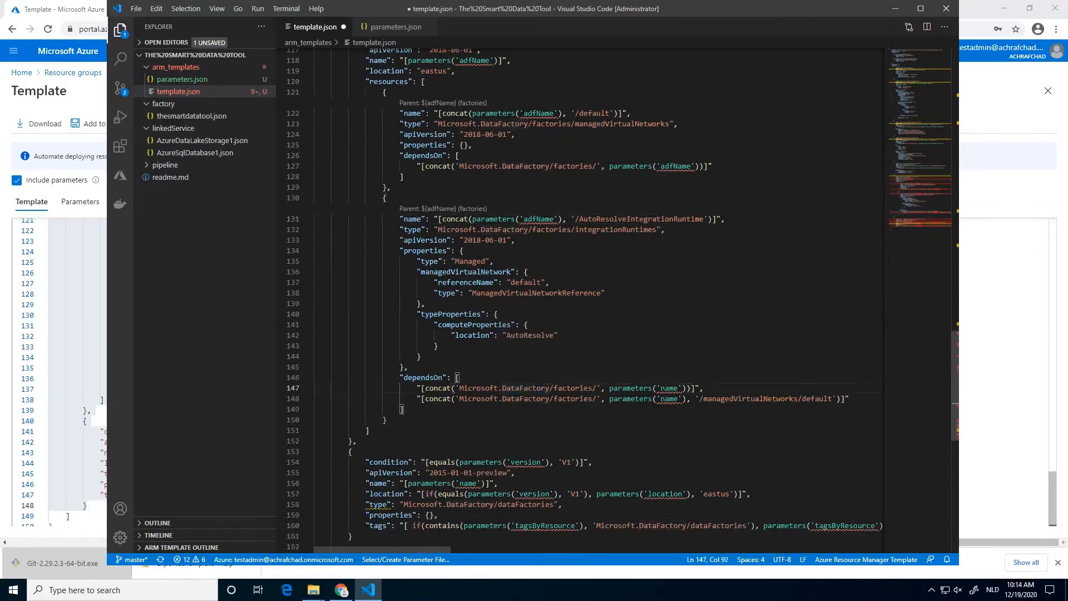
pyautogui.doubleClick(669, 388)
pyautogui.hotkey('ctrl', 'v')
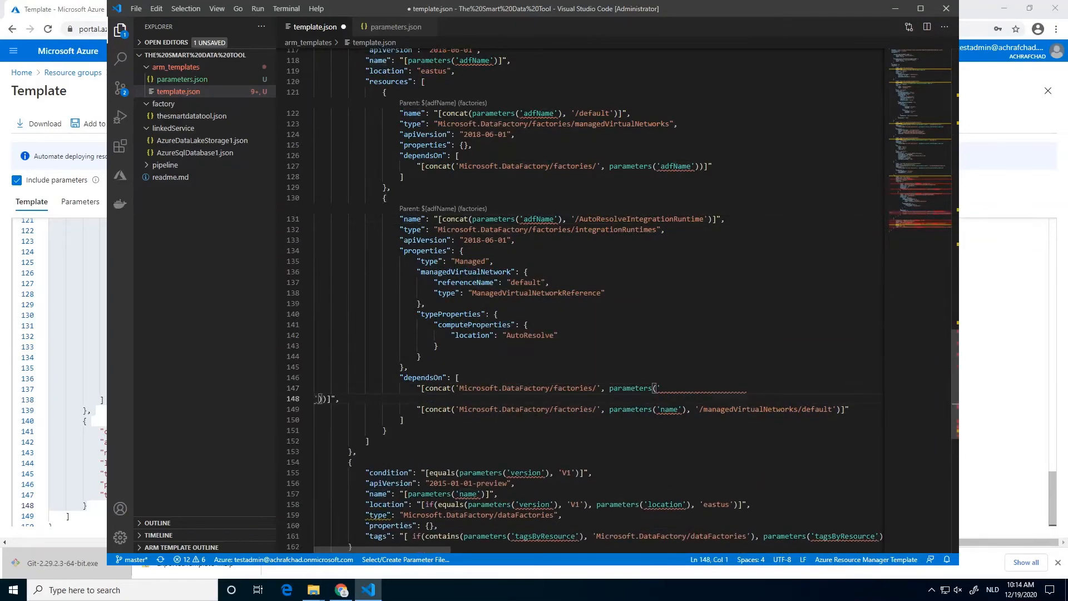
pyautogui.hotkey('ctrl', 'z')
# Copy adfName from the integration runtime's name and paste it into the parameter references of its two dependsOn entries
pyautogui.doubleClick(538, 220)
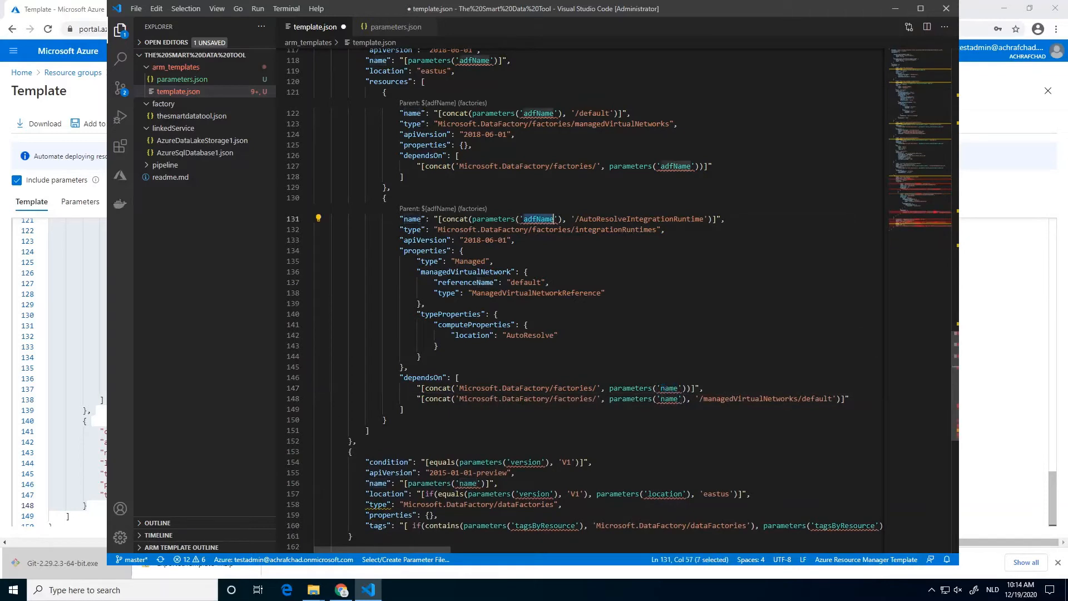
pyautogui.hotkey('ctrl', 'c')
pyautogui.click(661, 389)
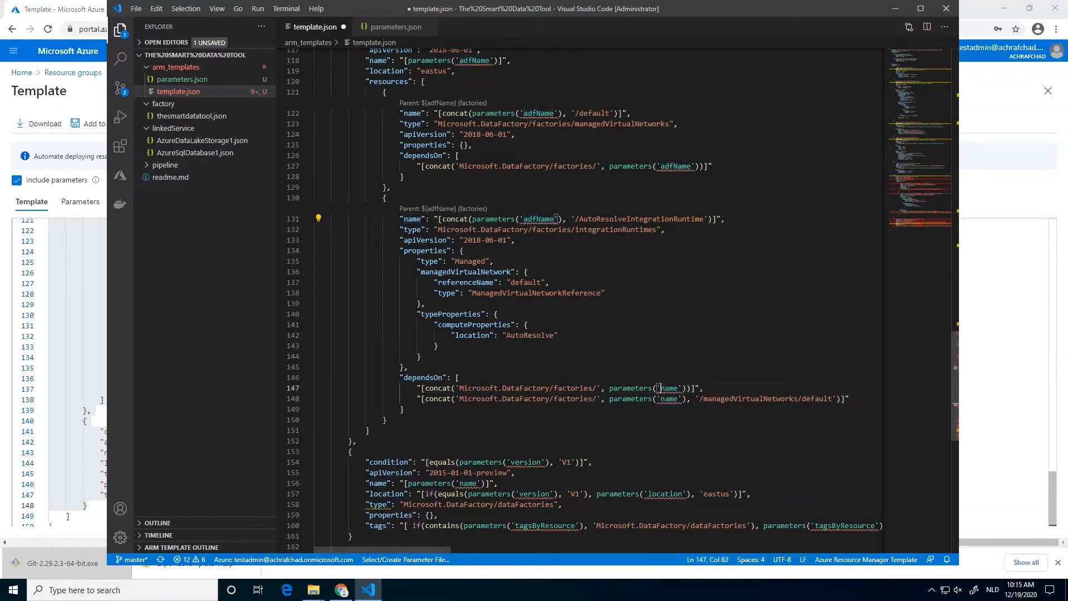
pyautogui.hotkey('ctrl', 'v')
pyautogui.doubleClick(669, 399)
pyautogui.hotkey('ctrl', 'v')
# Delete the condition text from the last resource in the template, of type Microsoft.DataFactory/dataFactories
pyautogui.scroll(-1, 438, 431)
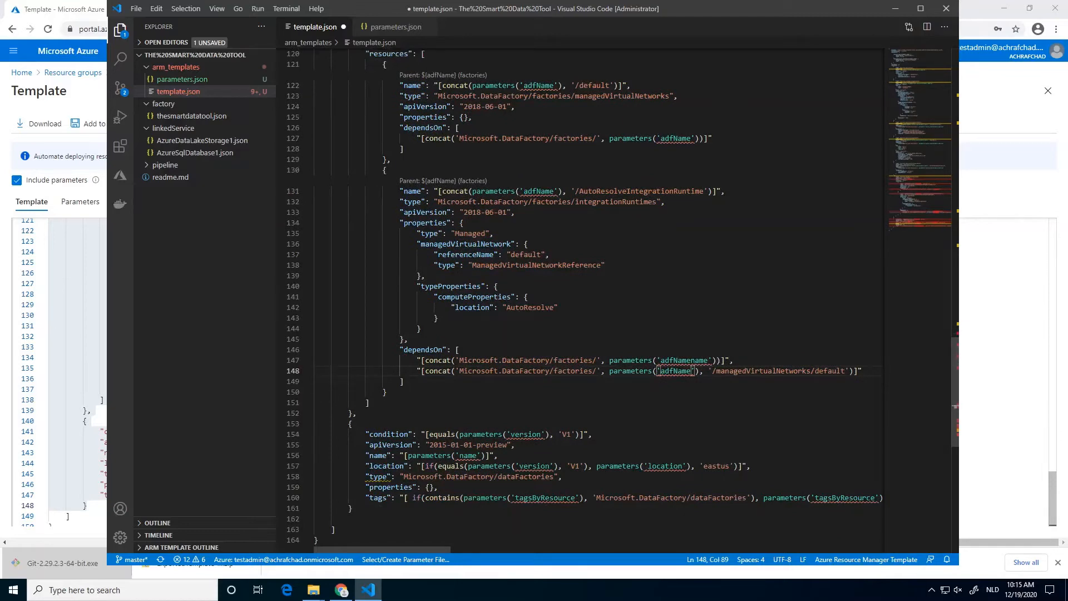
pyautogui.click(592, 435)
pyautogui.hotkey('shift', 'Home')
pyautogui.press('BackSpace')
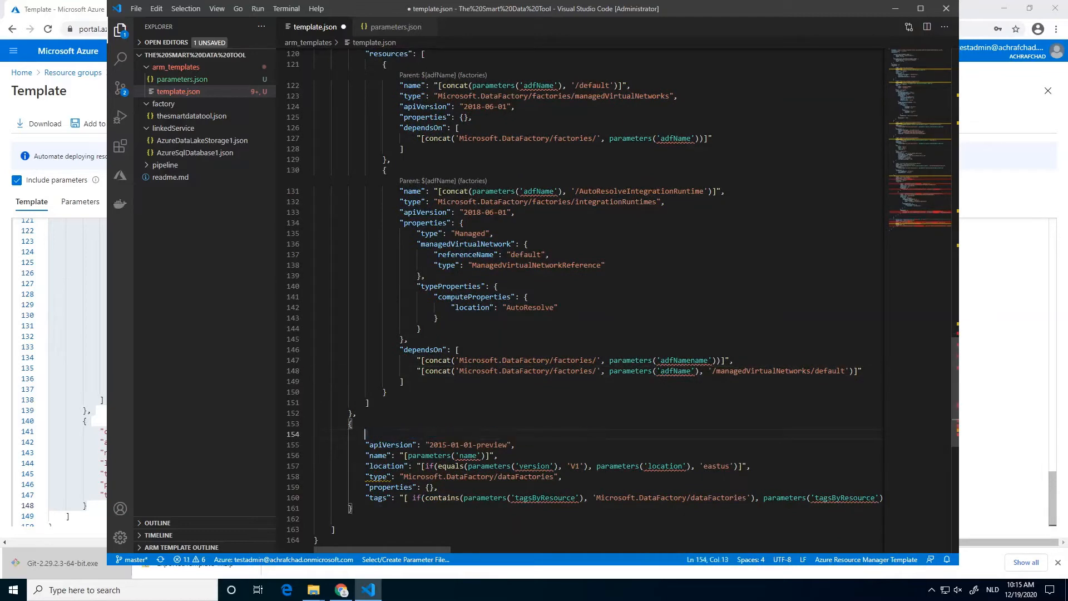
pyautogui.press('Down')
pyautogui.doubleClick(468, 456)
pyautogui.hotkey('ctrl', 'v')
pyautogui.hotkey('ctrl', 'z')
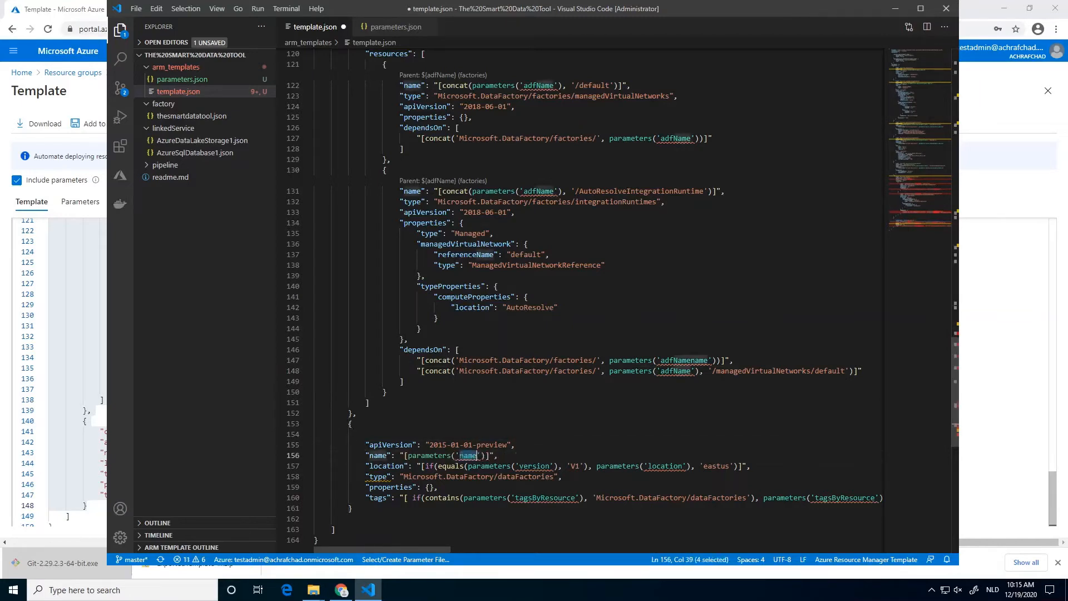
# Copy adfName from the managed virtual network's dependsOn entry and use it as the parameter in the dataFactories resource's name
pyautogui.doubleClick(676, 138)
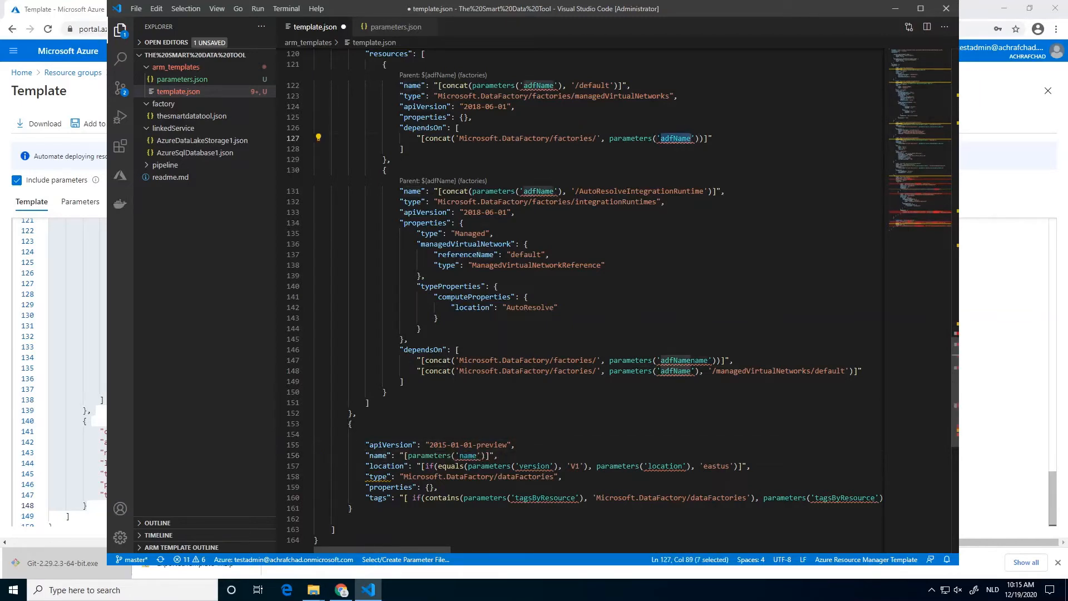
pyautogui.hotkey('ctrl', 'c')
pyautogui.doubleClick(468, 456)
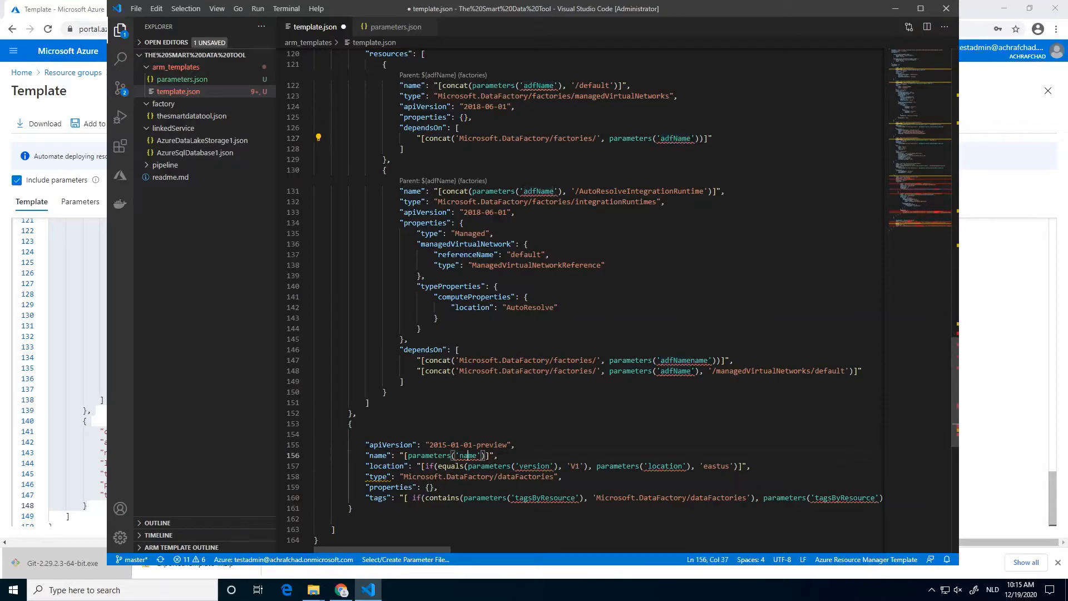
pyautogui.hotkey('ctrl', 'v')
# Replace the conditional location expression of the dataFactories resource with the fixed value eastus
pyautogui.click(750, 465)
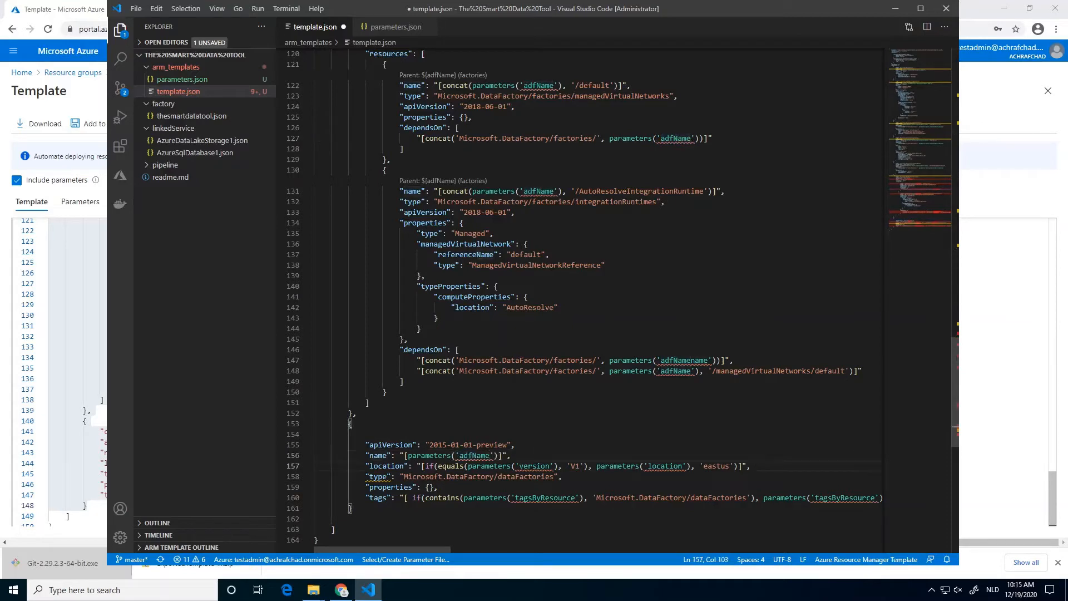
pyautogui.hotkey('shift', 'Home')
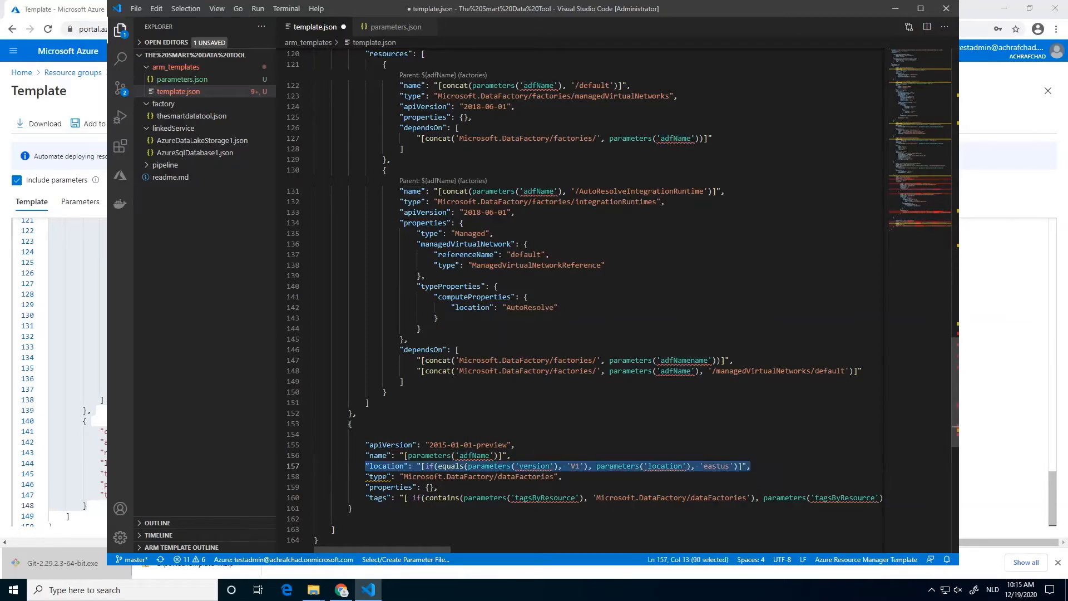
pyautogui.doubleClick(716, 466)
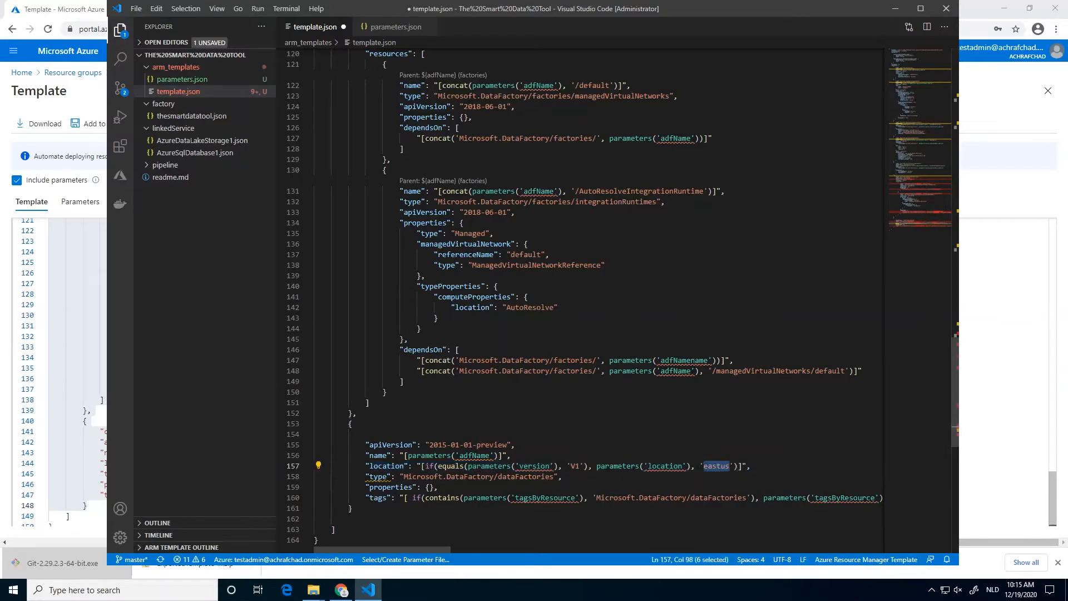
pyautogui.moveTo(421, 465); pyautogui.dragTo(747, 467)
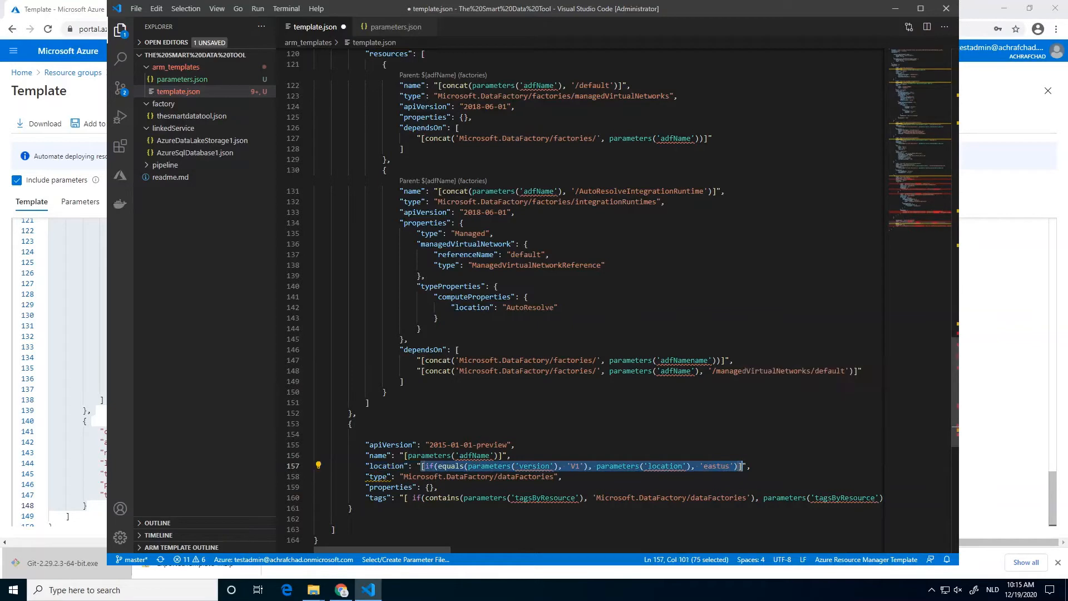
pyautogui.press('Delete')
pyautogui.write('eastus')
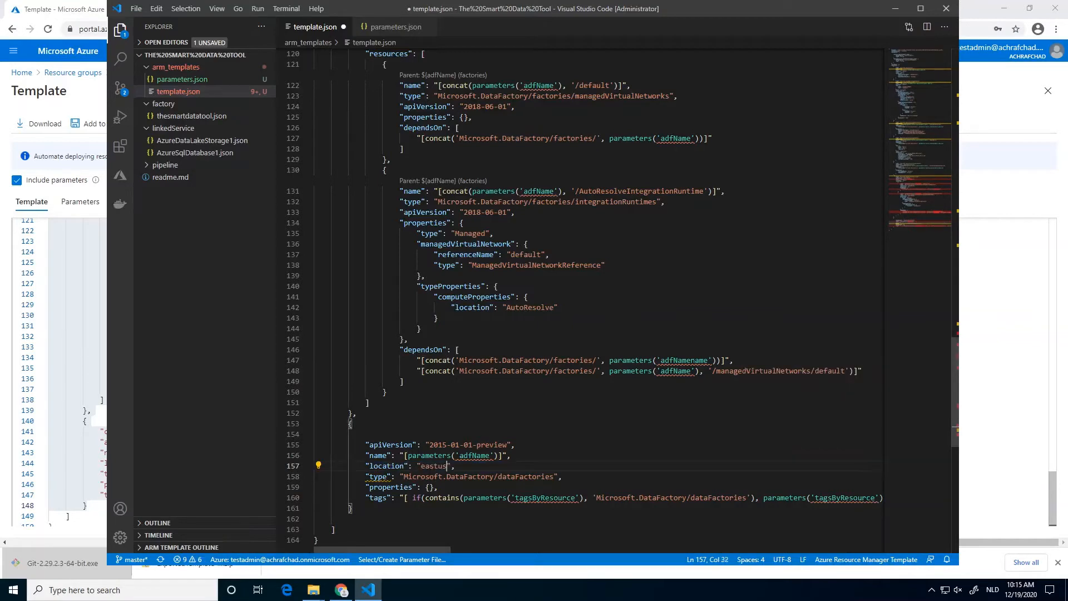
# Delete the tags text from the dataFactories resource
pyautogui.click(483, 498)
pyautogui.press('End')
pyautogui.hotkey('shift', 'Home')
pyautogui.press('Delete')
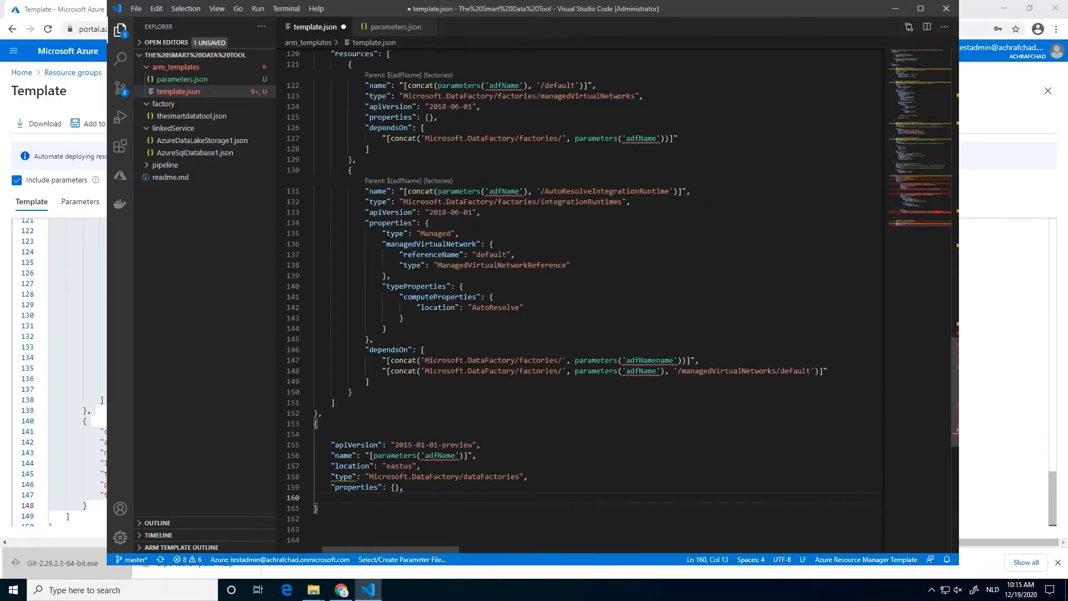
pyautogui.press('Up')
pyautogui.press('End')
# Correct the misspelled adfNamename reference in the integration runtime's first dependsOn entry to adfName
pyautogui.scroll(3, 584, 301)
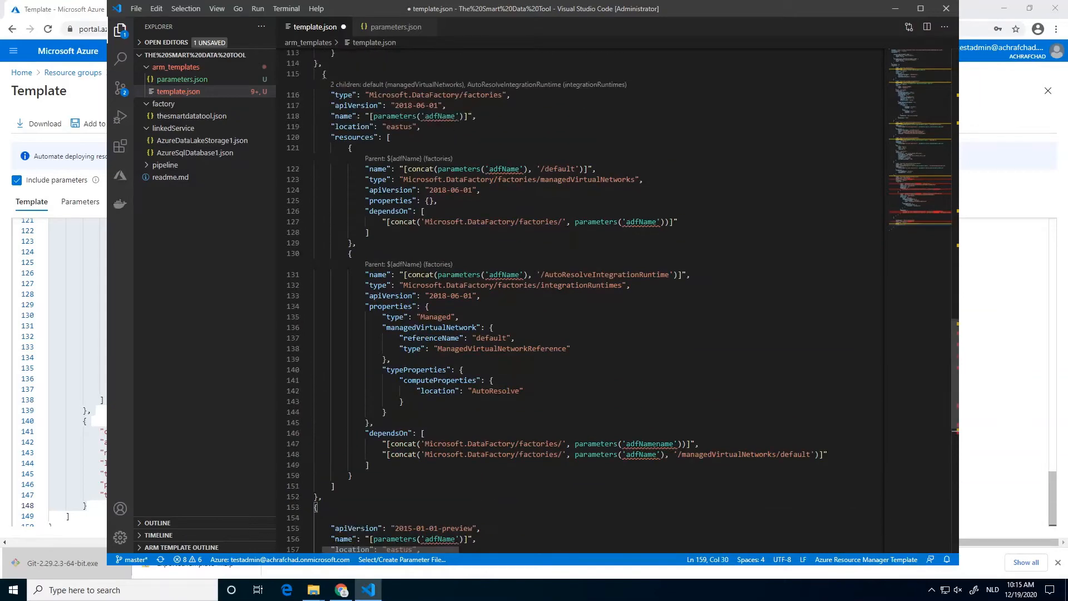
pyautogui.doubleClick(647, 444)
pyautogui.doubleClick(643, 454)
pyautogui.hotkey('ctrl', 'c')
pyautogui.doubleClick(644, 444)
pyautogui.hotkey('ctrl', 'v')
# Duplicate the storageAccounts_smarttoolstorageacc_name parameter block below the original in the template's parameters section, separating the two blocks with a comma
pyautogui.scroll(15, 584, 301)
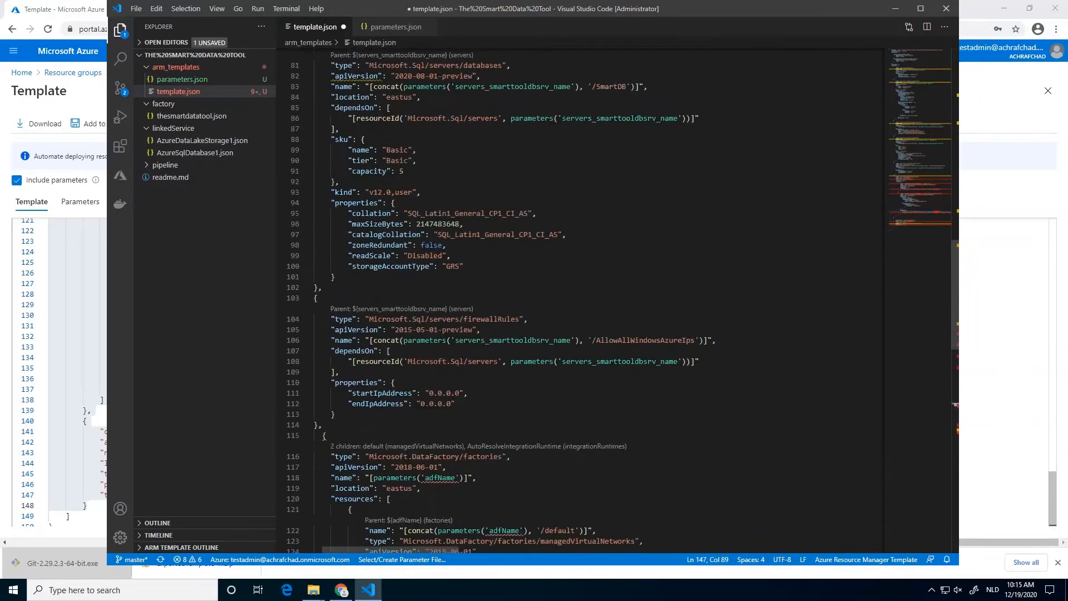
pyautogui.scroll(15, 584, 300)
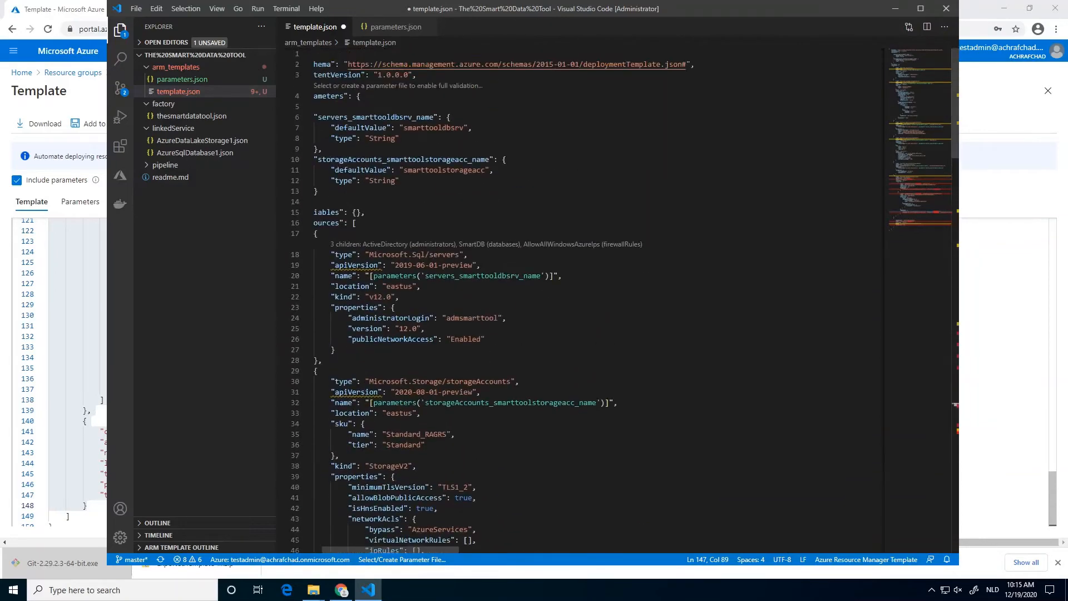
pyautogui.click(376, 181)
pyautogui.press('Down')
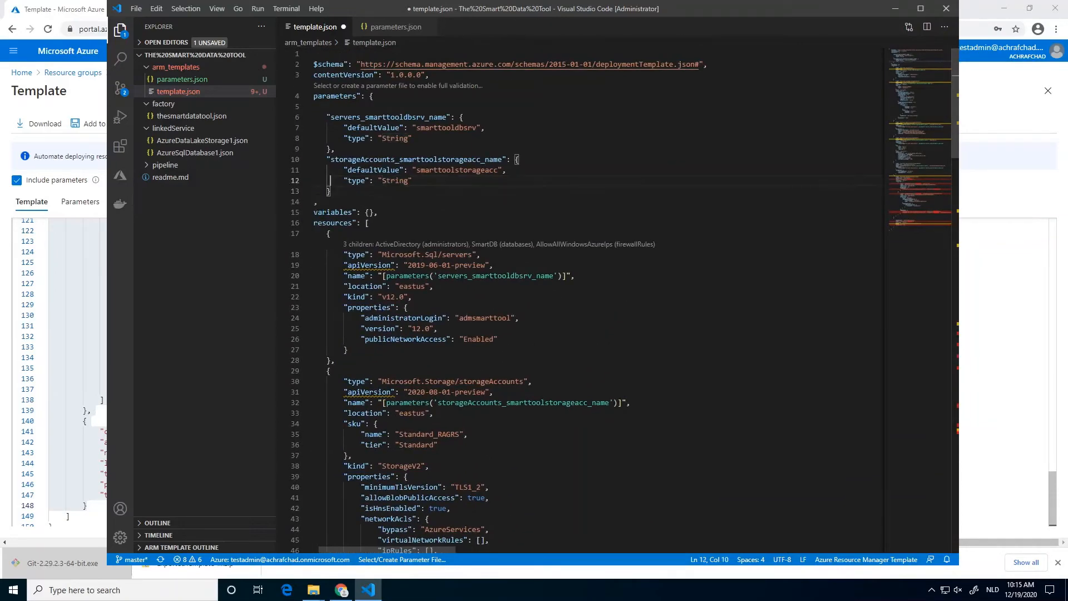
pyautogui.hotkey('shift', 'Up')
pyautogui.hotkey('shift', 'Up')
pyautogui.hotkey('shift', 'Up')
pyautogui.hotkey('shift', 'Home')
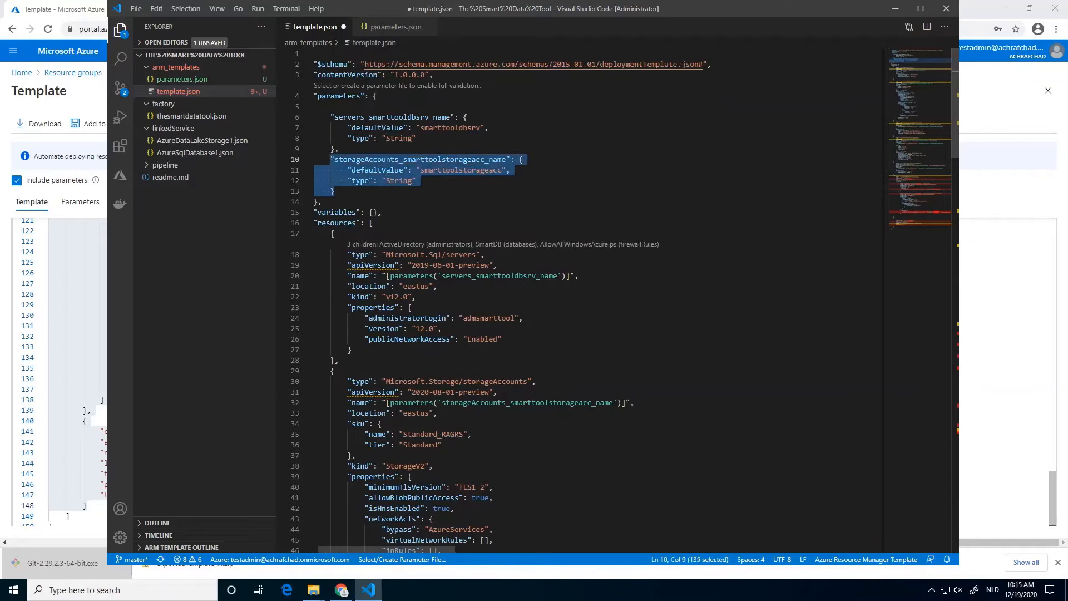
pyautogui.hotkey('ctrl', 'c')
pyautogui.press('Right')
pyautogui.press('Return')
pyautogui.hotkey('ctrl', 'v')
pyautogui.press('Up')
pyautogui.press('Up')
pyautogui.press('Up')
pyautogui.press('Up')
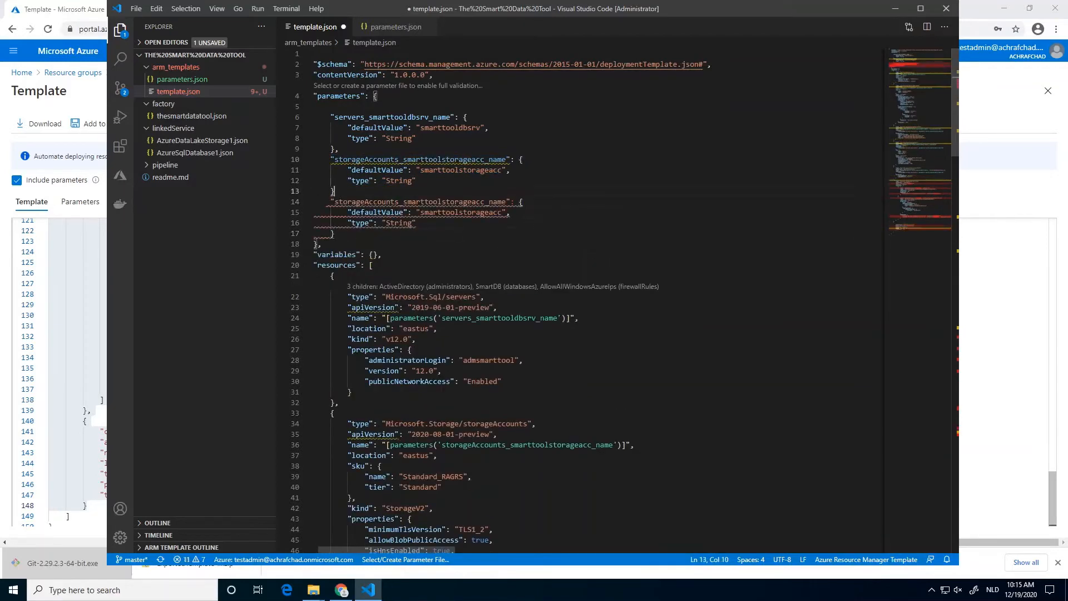
pyautogui.write(',')
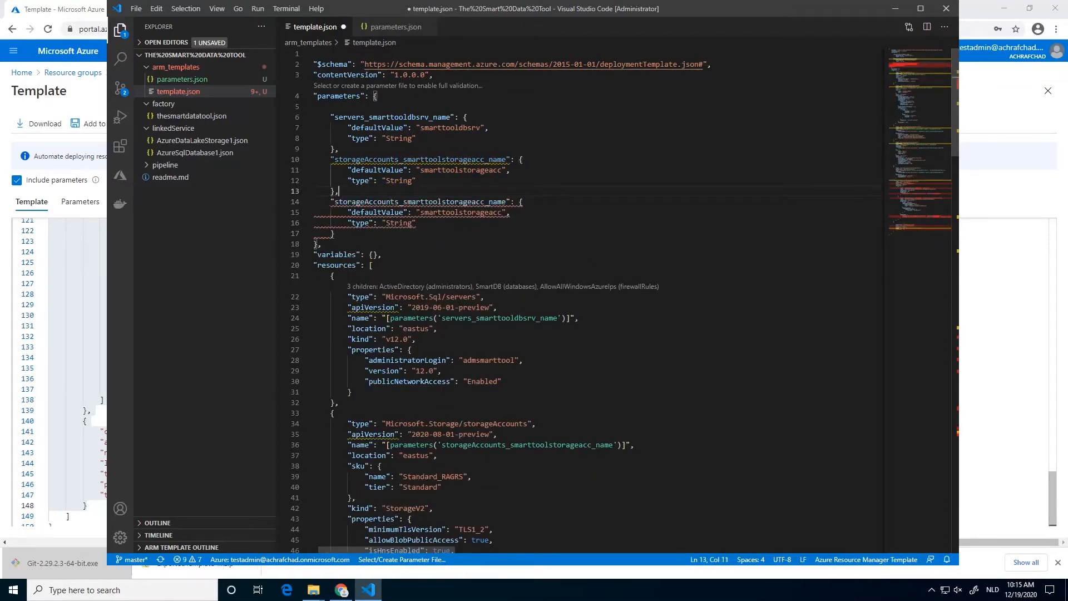
pyautogui.doubleClick(377, 212)
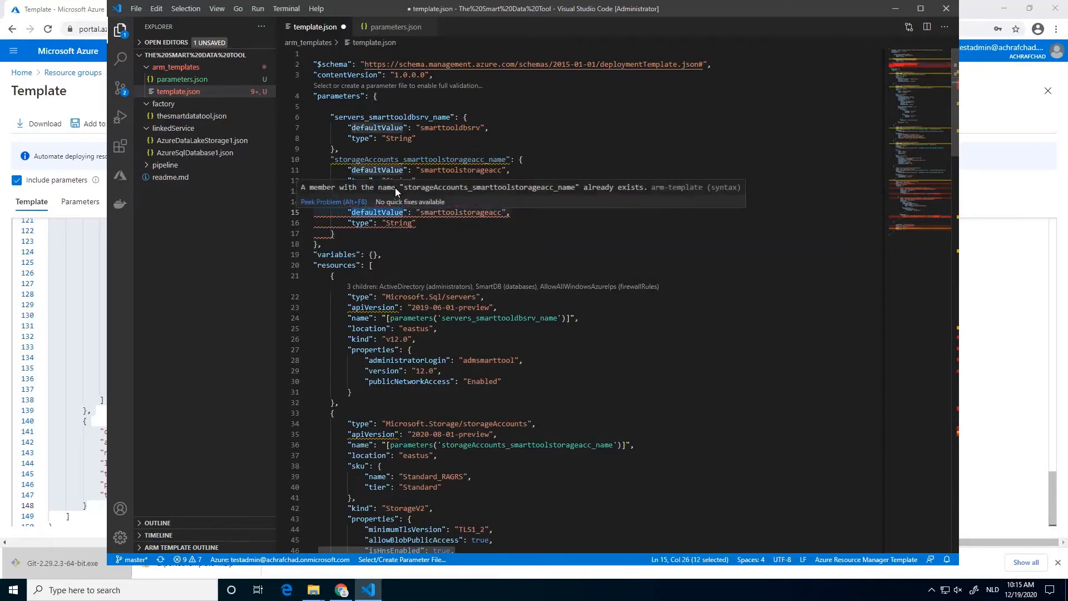
pyautogui.click(456, 202)
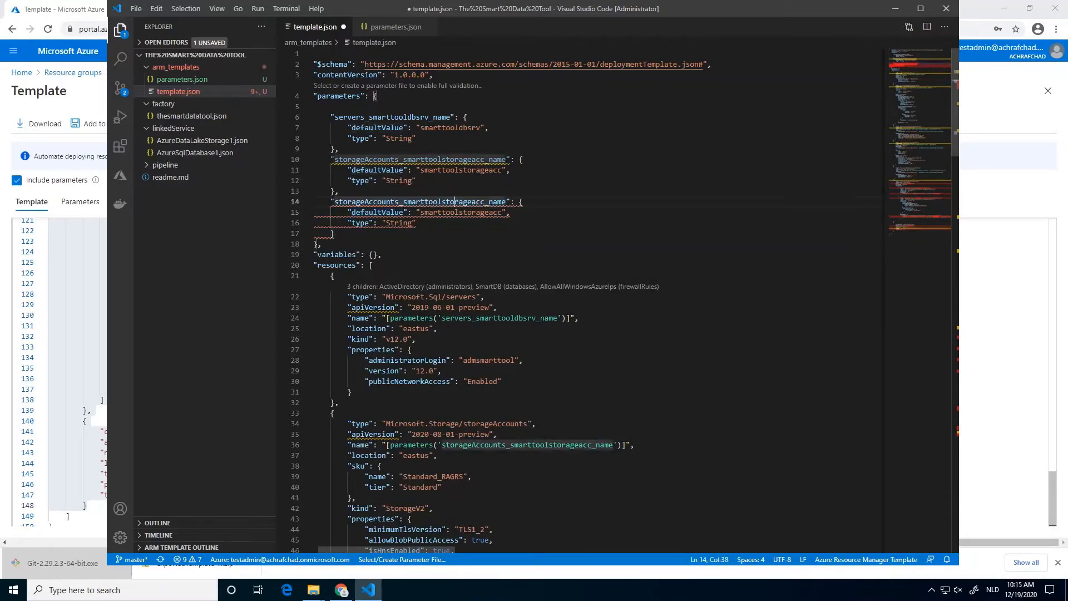
pyautogui.write('ad')
pyautogui.press('BackSpace')
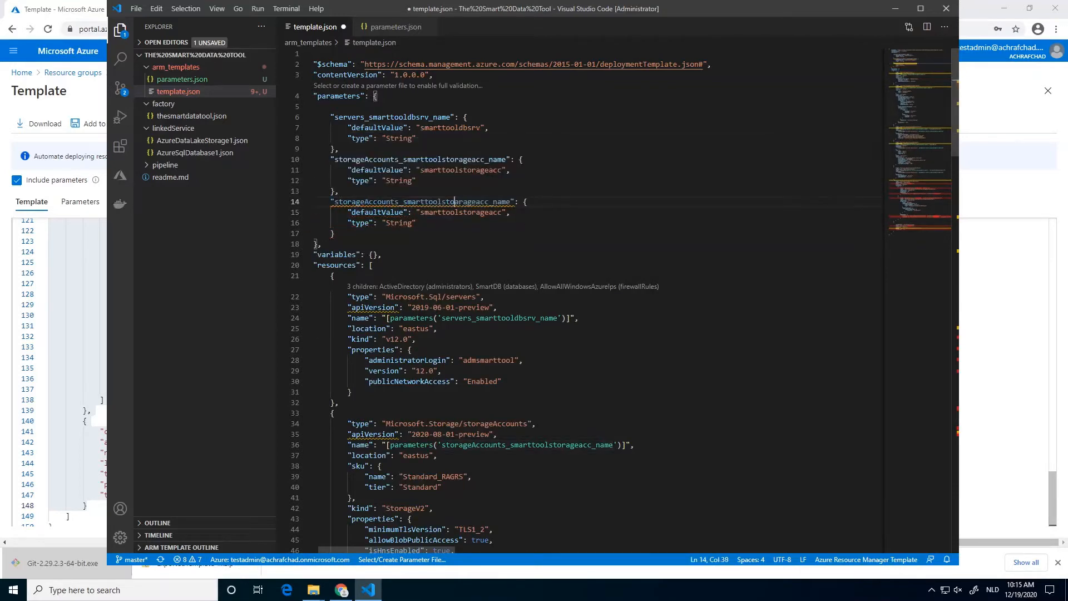
pyautogui.write('adfa')
pyautogui.click(455, 201)
pyautogui.press('BackSpace')
# Rename the duplicated parameter at the end of the parameters section to adfName
pyautogui.doubleClick(450, 202)
pyautogui.click(450, 202)
pyautogui.doubleClick(450, 202)
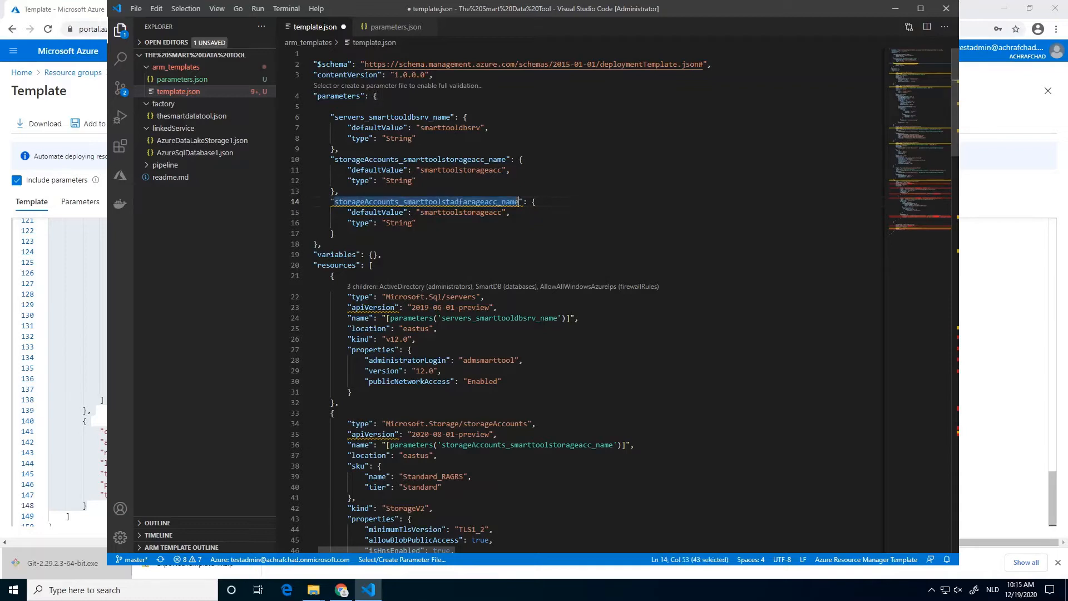
pyautogui.press('BackSpace')
pyautogui.write('adfName')
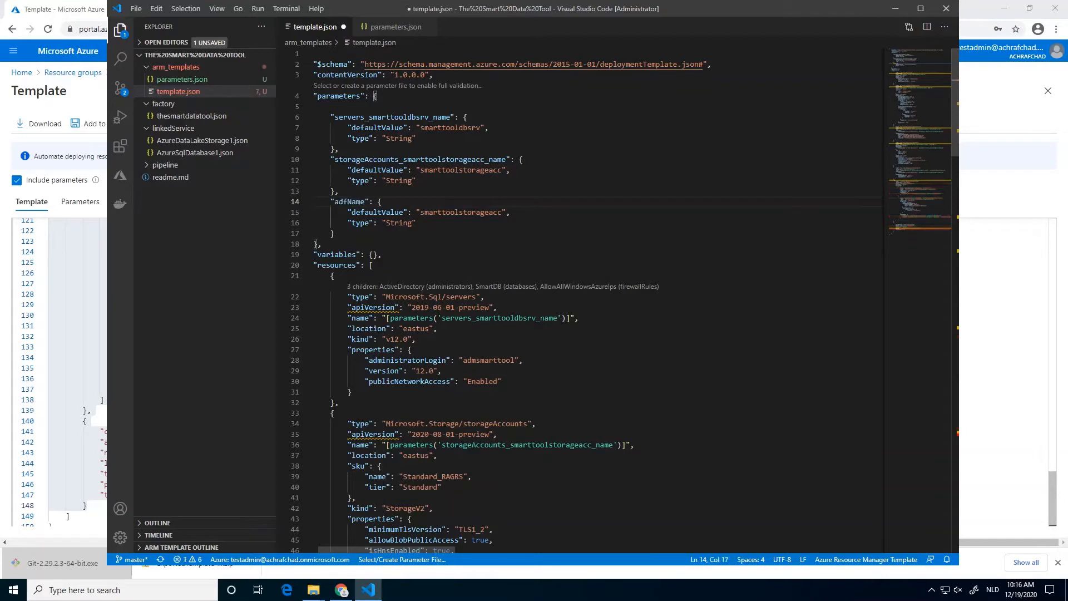
# Set the adfName parameter's default value to smarttoolprod and save template.json
pyautogui.doubleClick(461, 212)
pyautogui.scroll(-2, 461, 213)
pyautogui.write('smart')
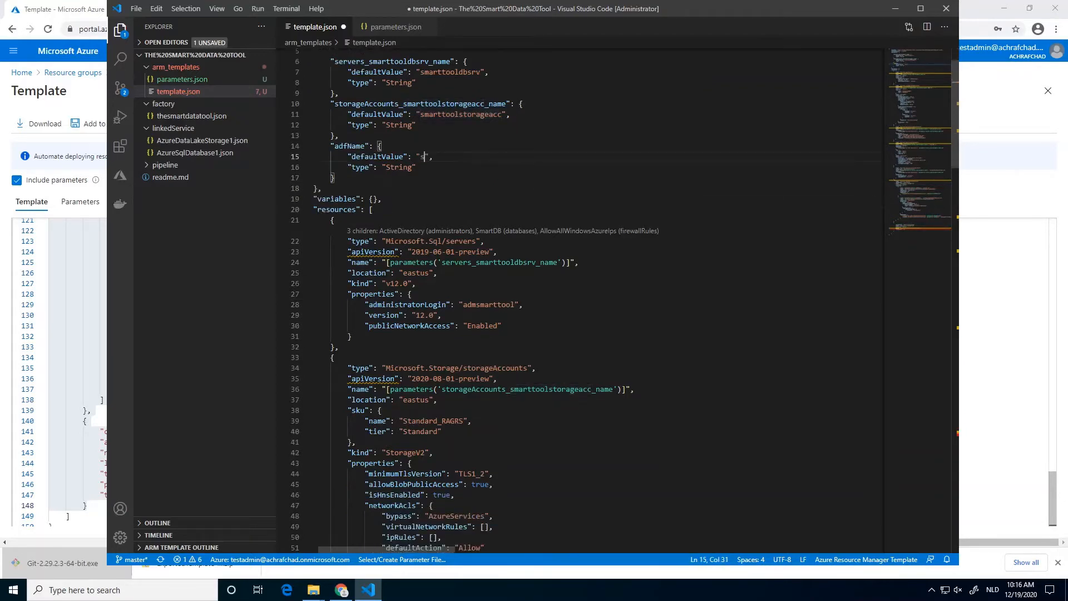
pyautogui.write('toolprod')
pyautogui.hotkey('ctrl', 's')
# Remove the trailing comma after the empty properties object in the dataFactories resource at the end of the template
pyautogui.scroll(-20, 584, 301)
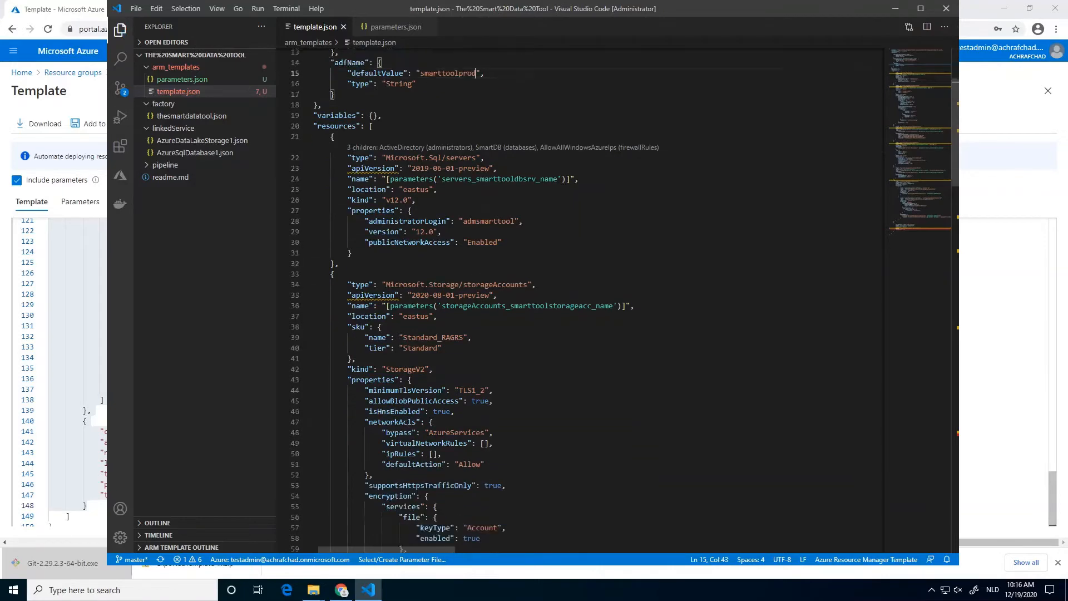
pyautogui.scroll(-18, 584, 301)
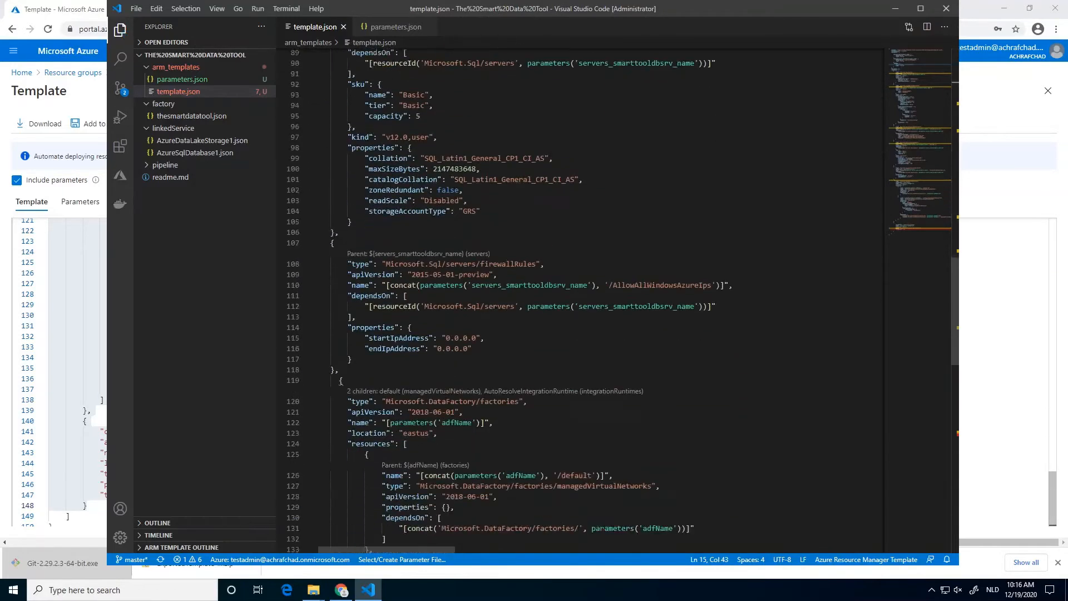
pyautogui.scroll(-1, 584, 300)
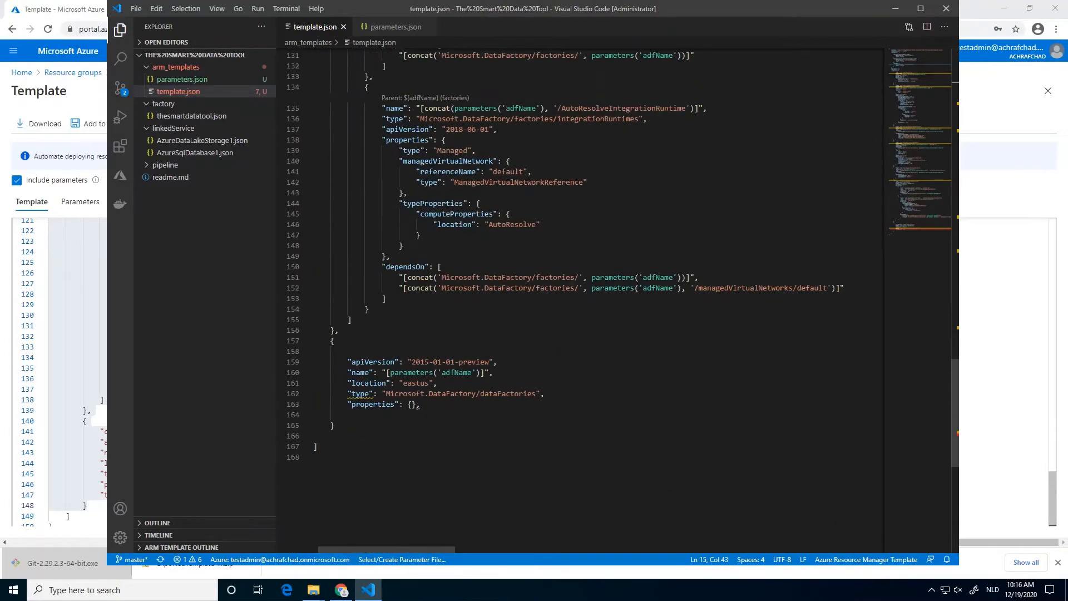
pyautogui.scroll(1, 584, 300)
pyautogui.scroll(-1, 584, 301)
pyautogui.click(421, 405)
pyautogui.press('BackSpace')
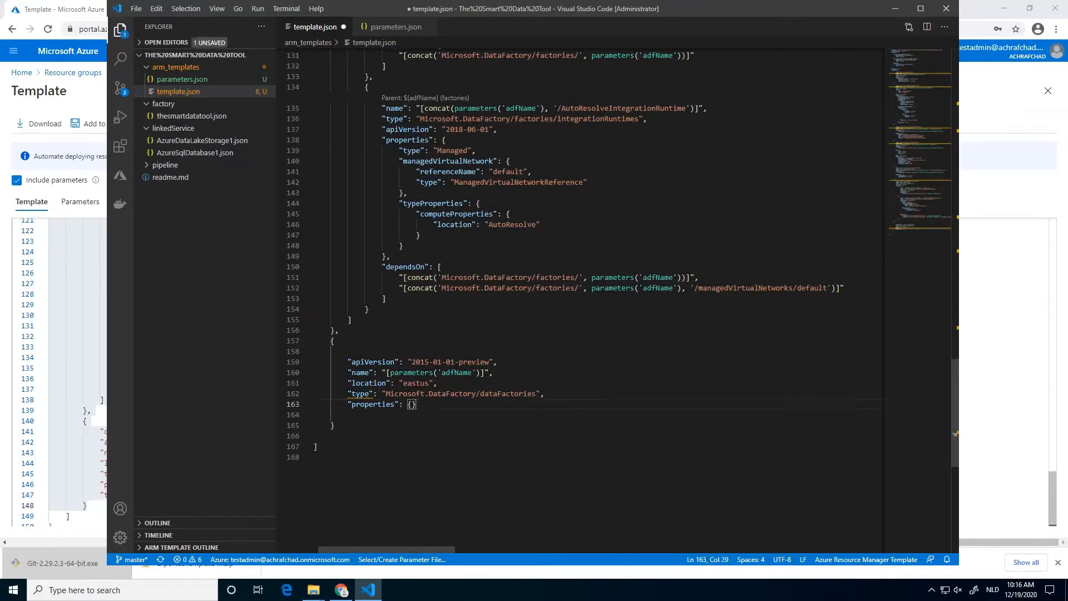
# Auto-format template.json and remove the empty line before the closing bracket of the resources array
pyautogui.click(336, 341)
pyautogui.press('Down')
pyautogui.hotkey('shift', 'alt', 'f')
pyautogui.press('Down')
pyautogui.press('Down')
pyautogui.press('Down')
pyautogui.press('Down')
pyautogui.press('Down')
pyautogui.press('Down')
pyautogui.press('Down')
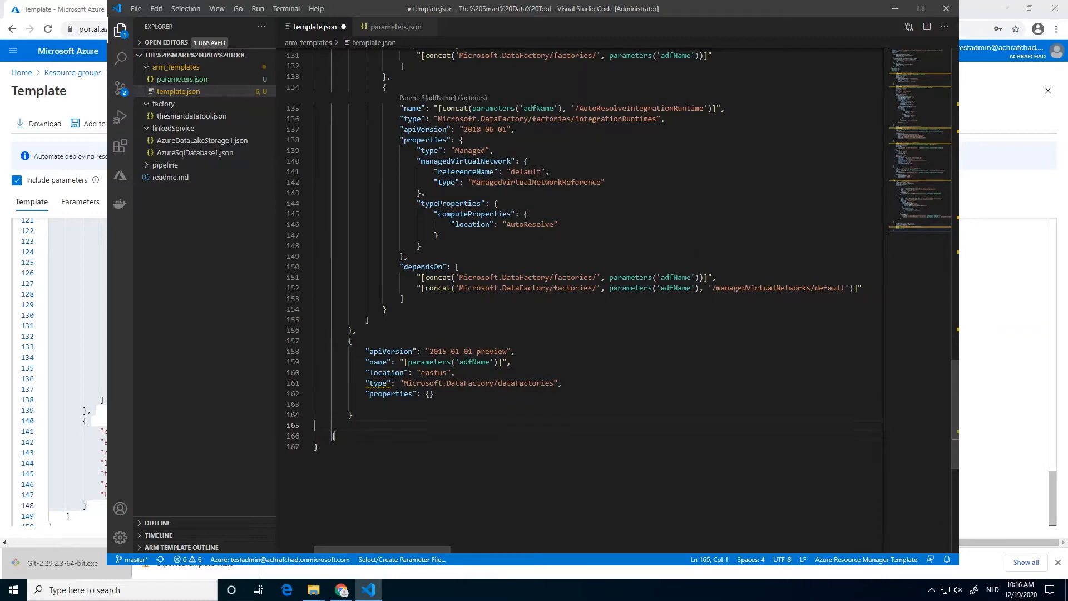
pyautogui.press('Delete')
# Review the resource definitions in template.json from the end of the file back to the parameters section
pyautogui.scroll(1, 623, 259)
pyautogui.scroll(8, 542, 231)
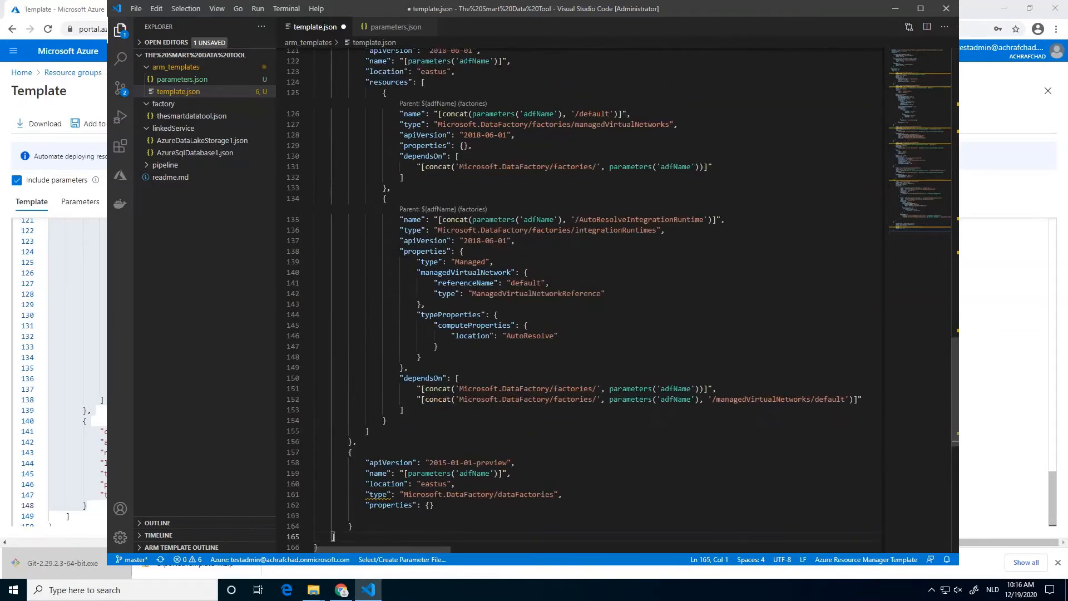
pyautogui.scroll(3, 543, 231)
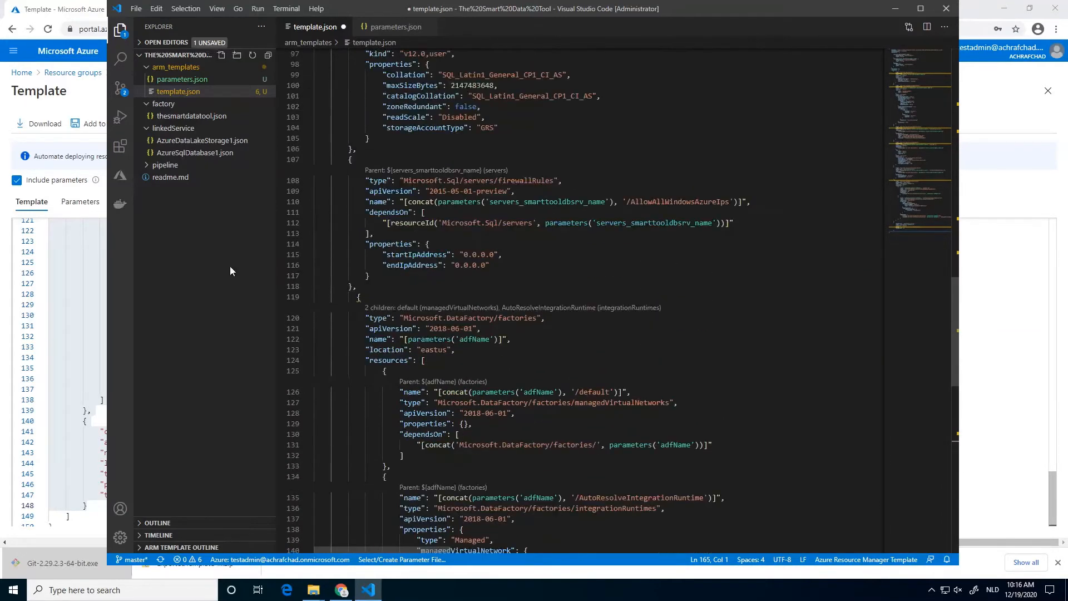
pyautogui.scroll(3, 579, 300)
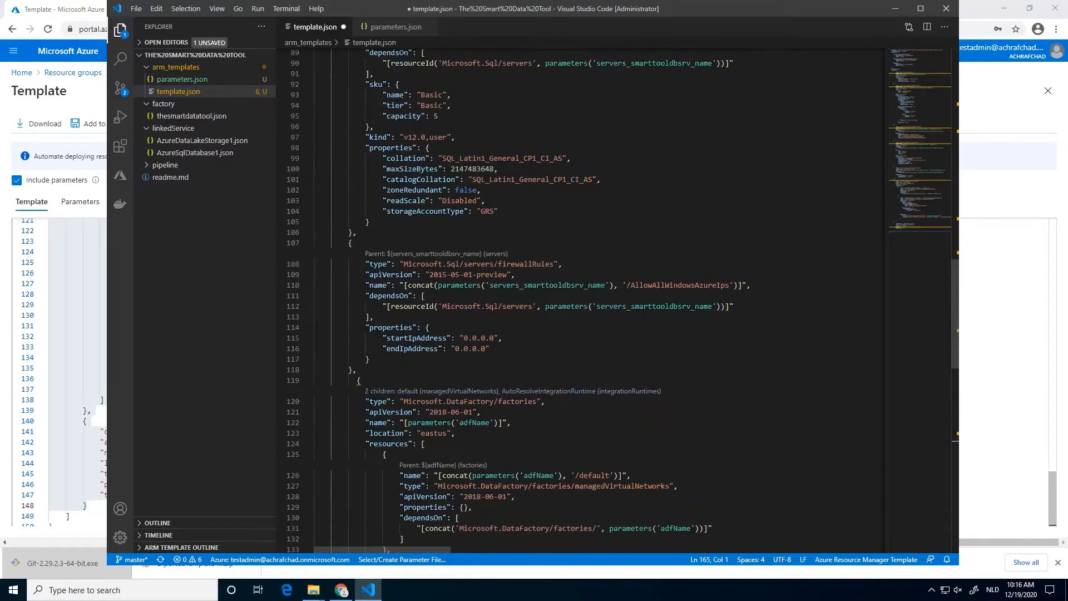
pyautogui.scroll(9, 506, 300)
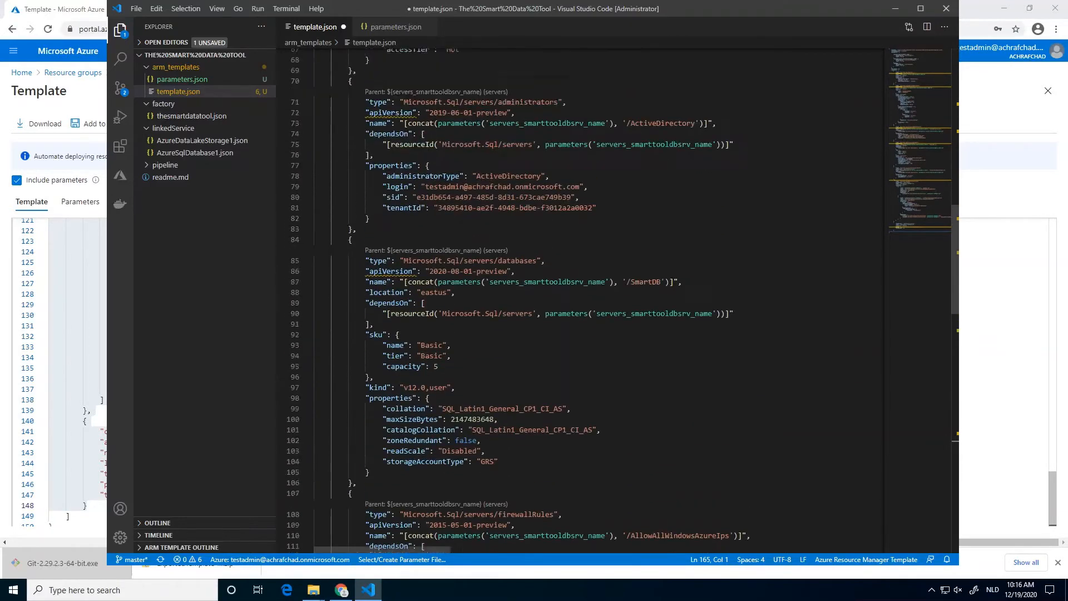
pyautogui.scroll(-2, 507, 304)
pyautogui.scroll(2, 503, 309)
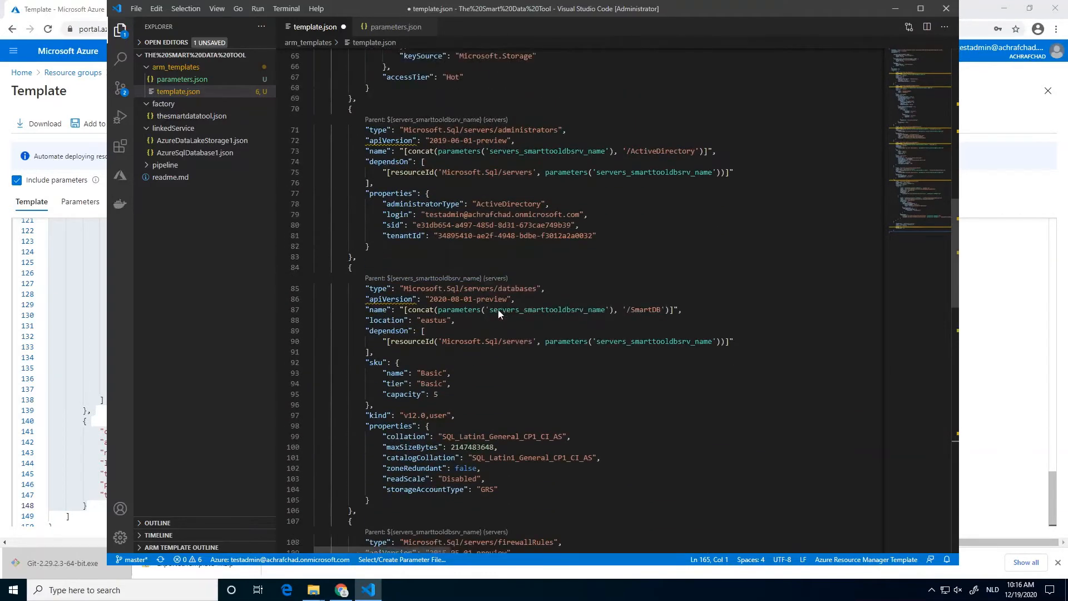
pyautogui.scroll(11, 648, 363)
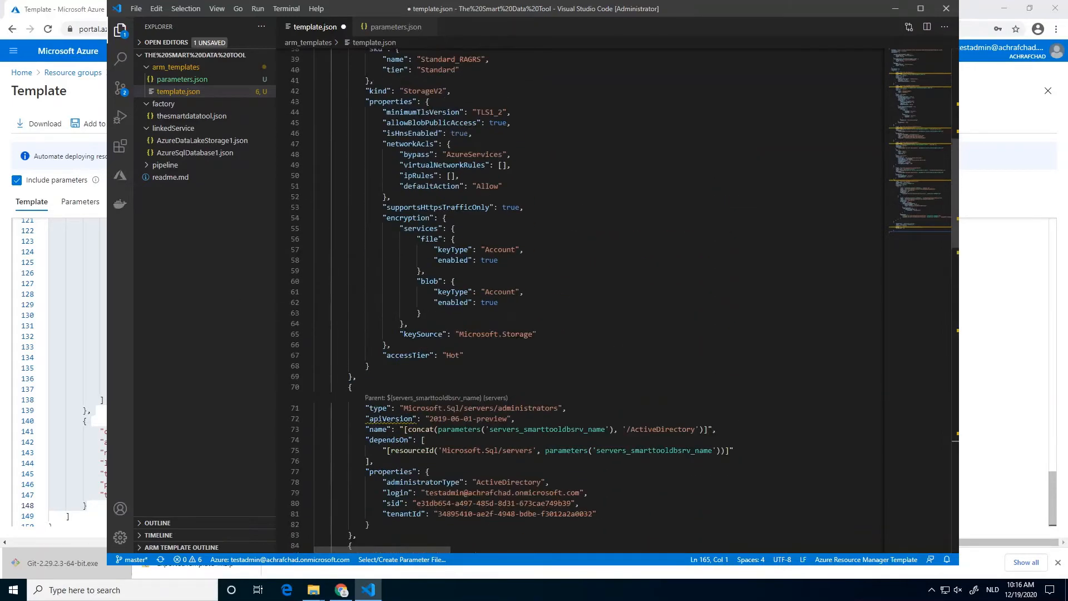
pyautogui.scroll(9, 584, 300)
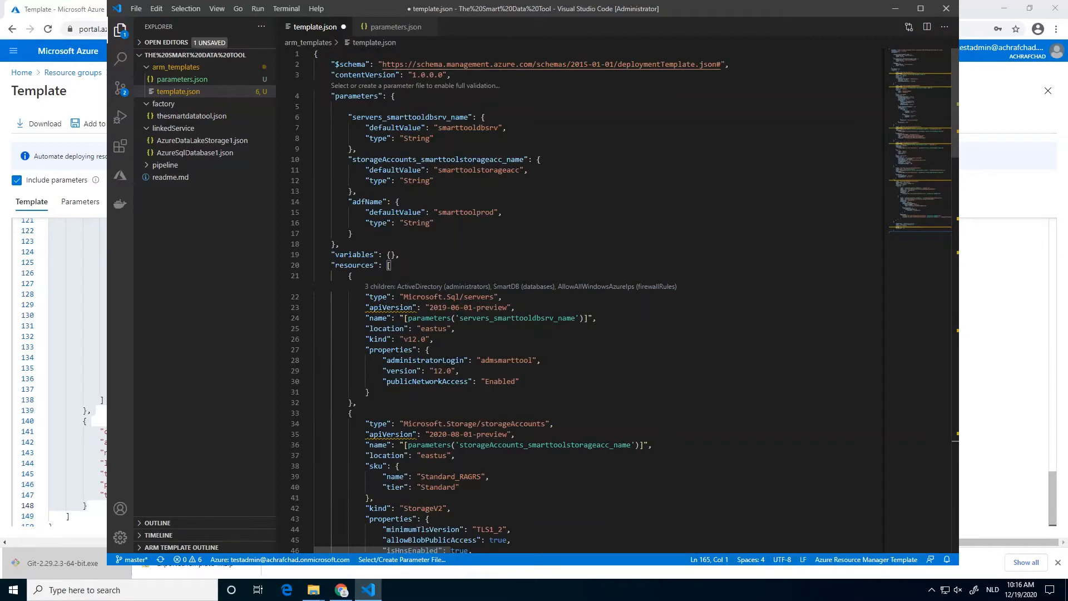
# Duplicate the storageAccounts_smarttoolstorageacc_name block as an additional entry at the end of the parameters in parameters.json
pyautogui.click(353, 233)
pyautogui.doubleClick(367, 202)
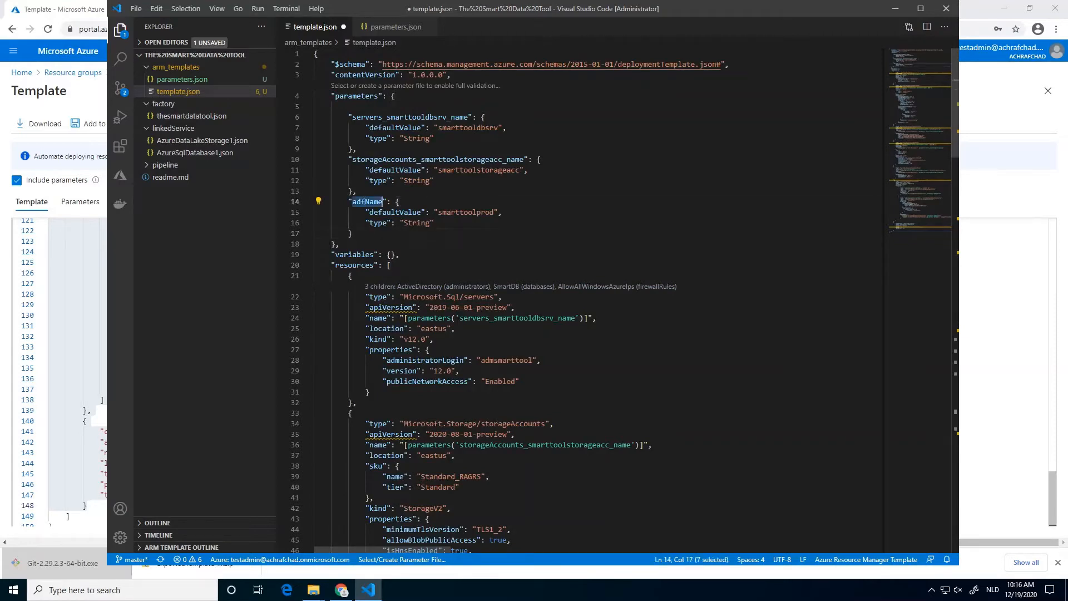
pyautogui.click(394, 29)
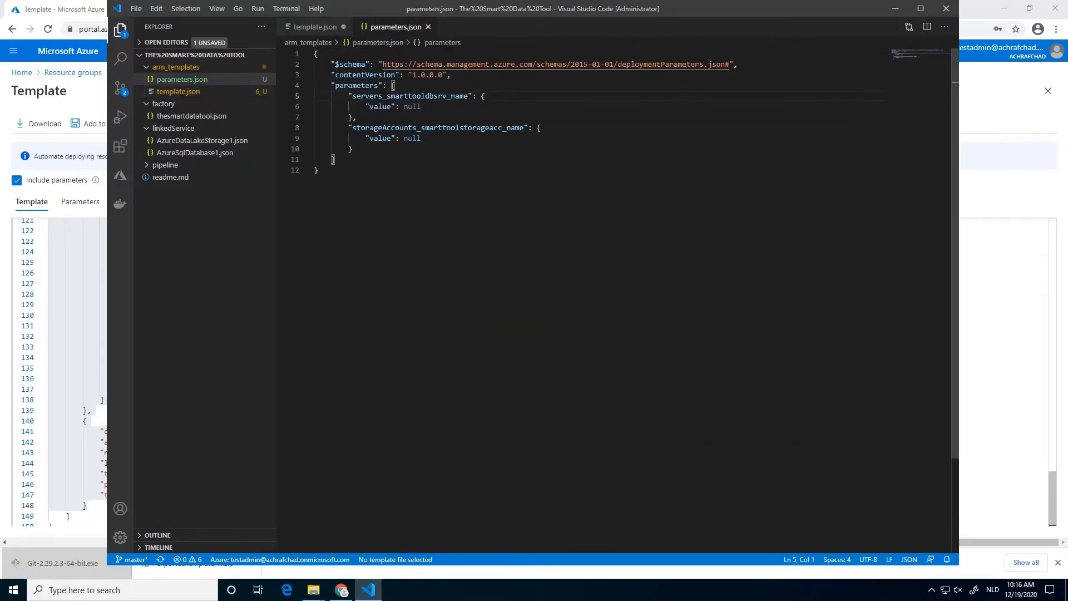
pyautogui.moveTo(353, 149); pyautogui.dragTo(350, 128)
pyautogui.hotkey('ctrl', 'c')
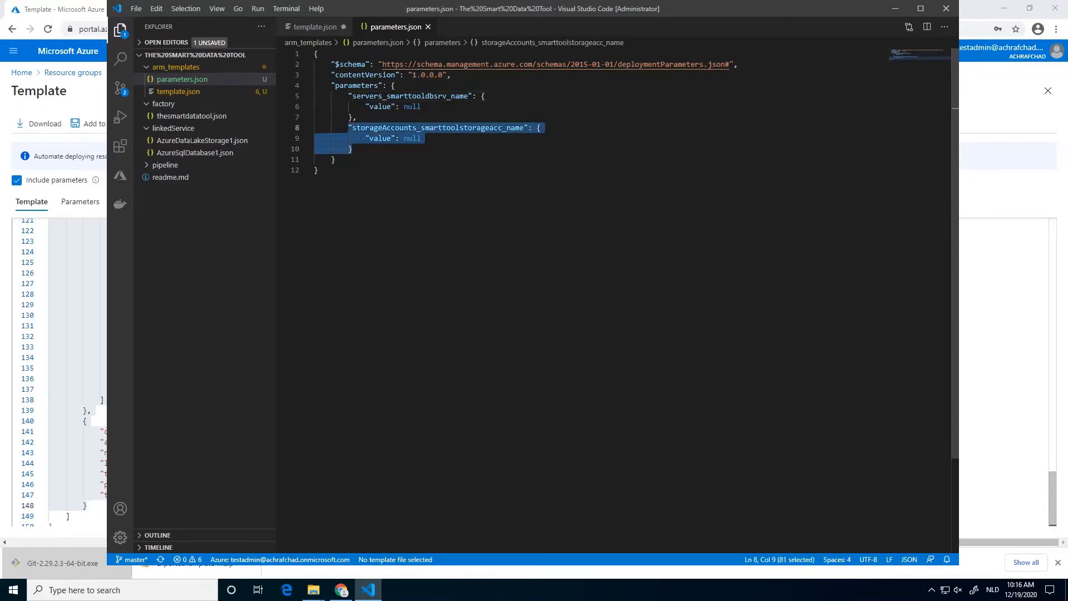
pyautogui.click(353, 149)
pyautogui.write(',')
pyautogui.press('Return')
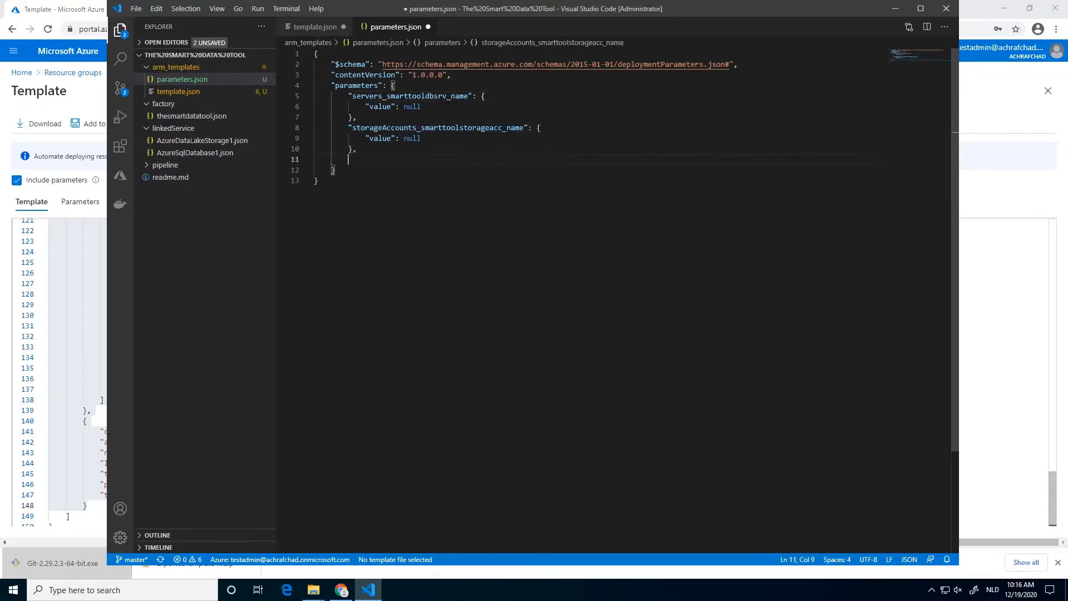
pyautogui.hotkey('ctrl', 'v')
# Rename the duplicated parameter in parameters.json to adfName, matching the parameter name in template.json
pyautogui.click(307, 27)
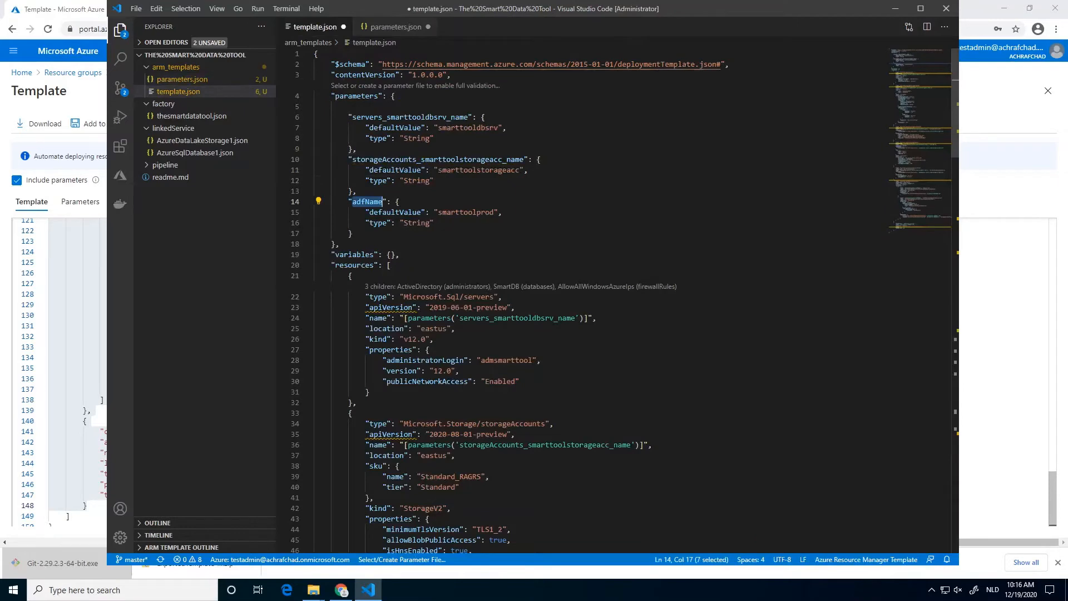
pyautogui.click(389, 27)
pyautogui.doubleClick(410, 160)
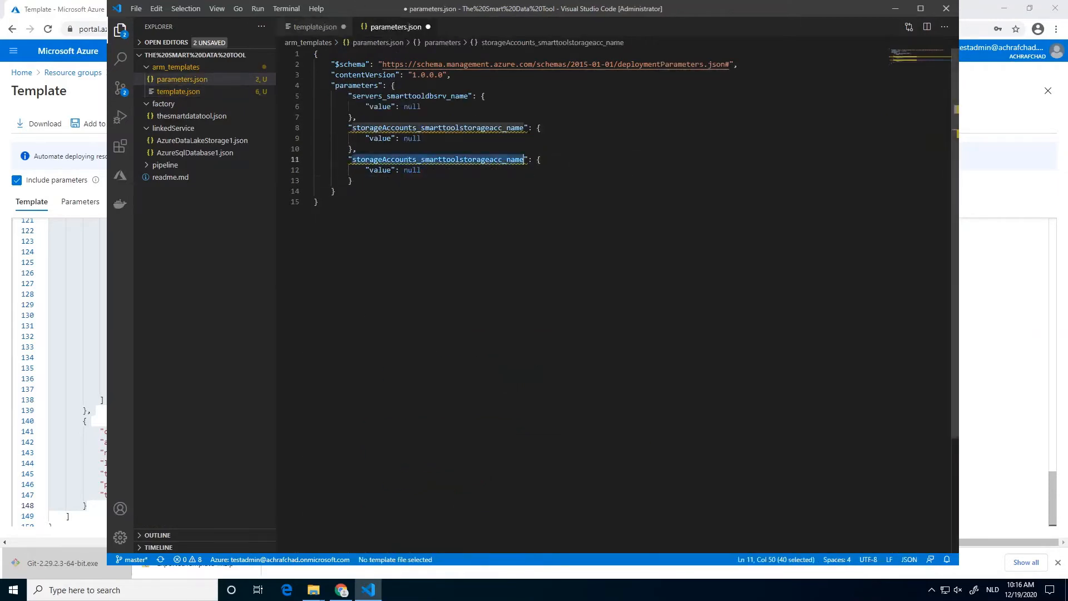
pyautogui.write('adfName')
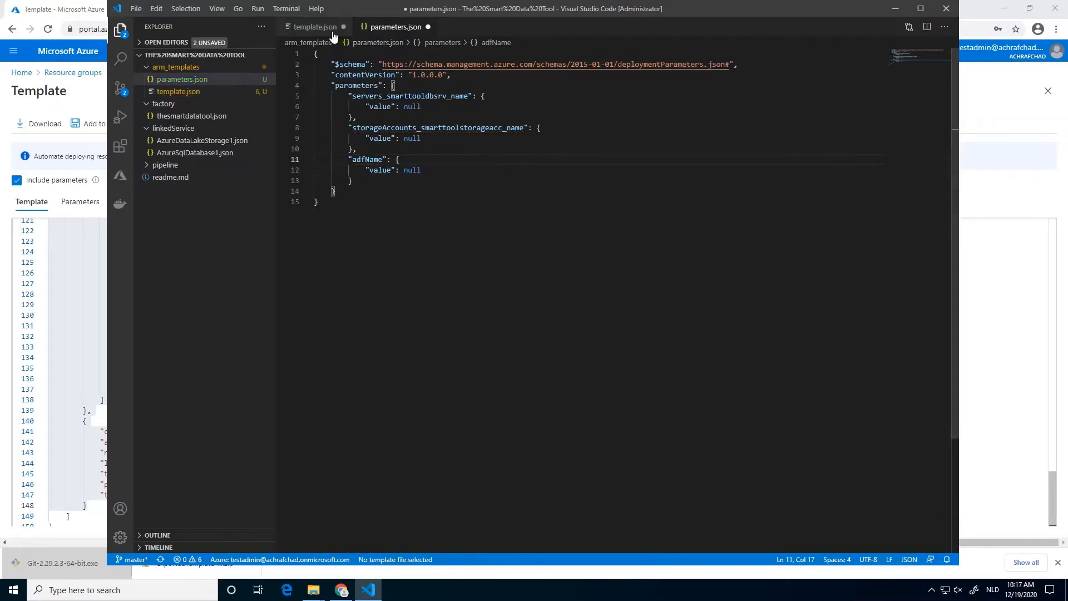
# Save all open files and look over the data factory resources in template.json
pyautogui.click(314, 26)
pyautogui.hotkey('ctrl', 'k')
pyautogui.press('s')
pyautogui.scroll(-20, 358, 408)
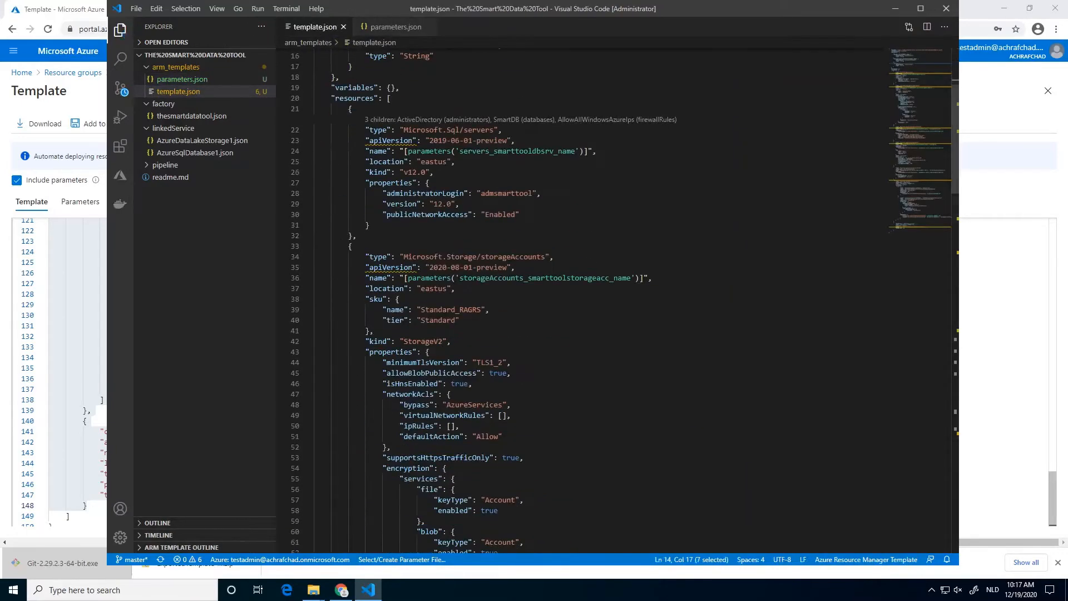
pyautogui.scroll(-8, 358, 409)
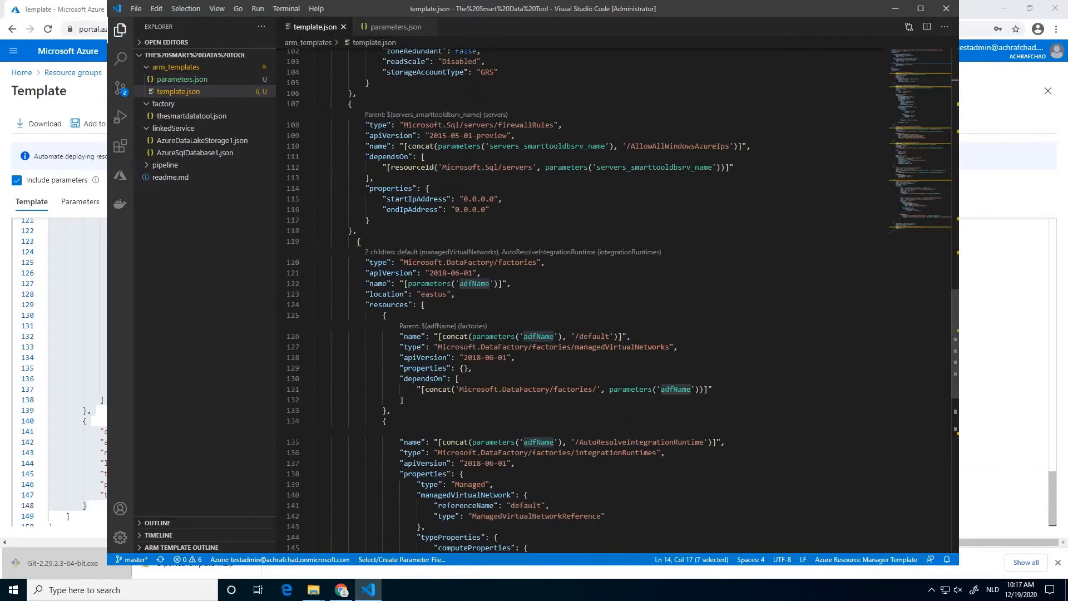
# Commit all changes with the message "added the env arm templates", always staging them directly, and sync with origin/master without future prompts
pyautogui.click(120, 88)
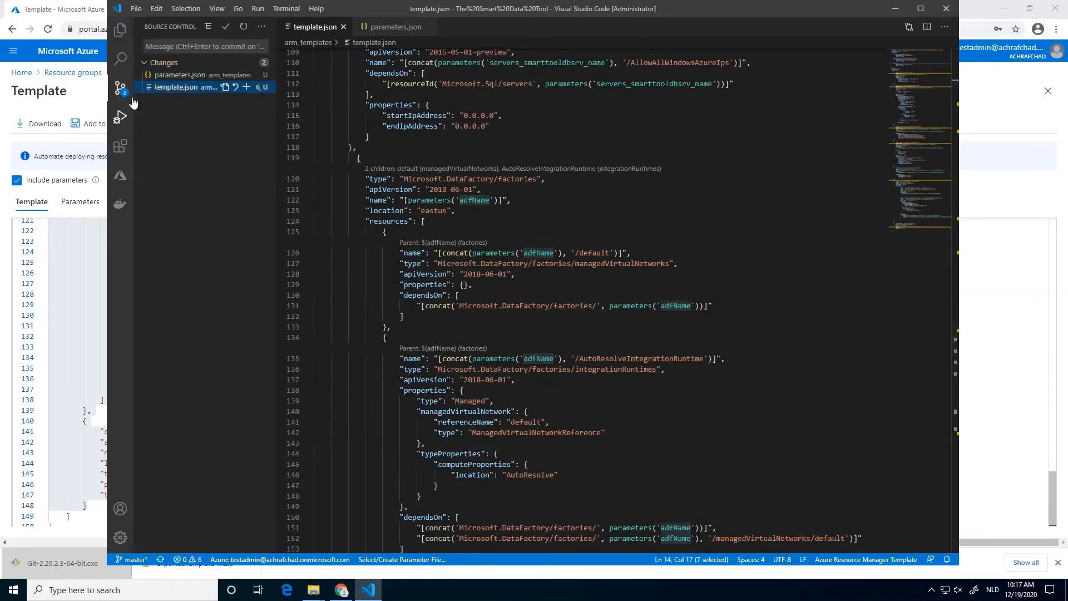
pyautogui.click(195, 47)
pyautogui.write('a')
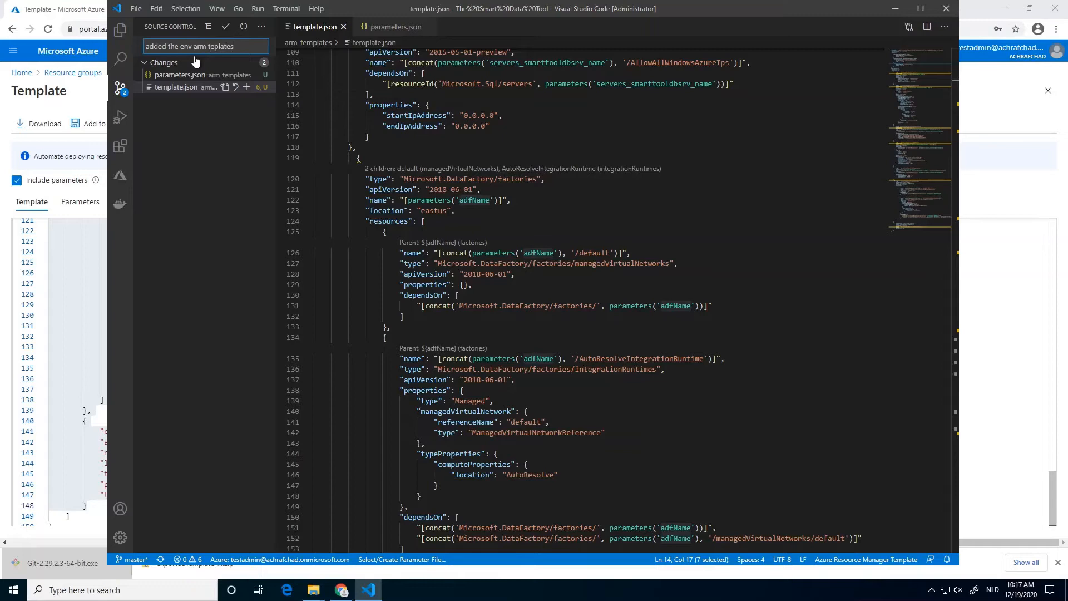
pyautogui.write('templates')
pyautogui.click(223, 29)
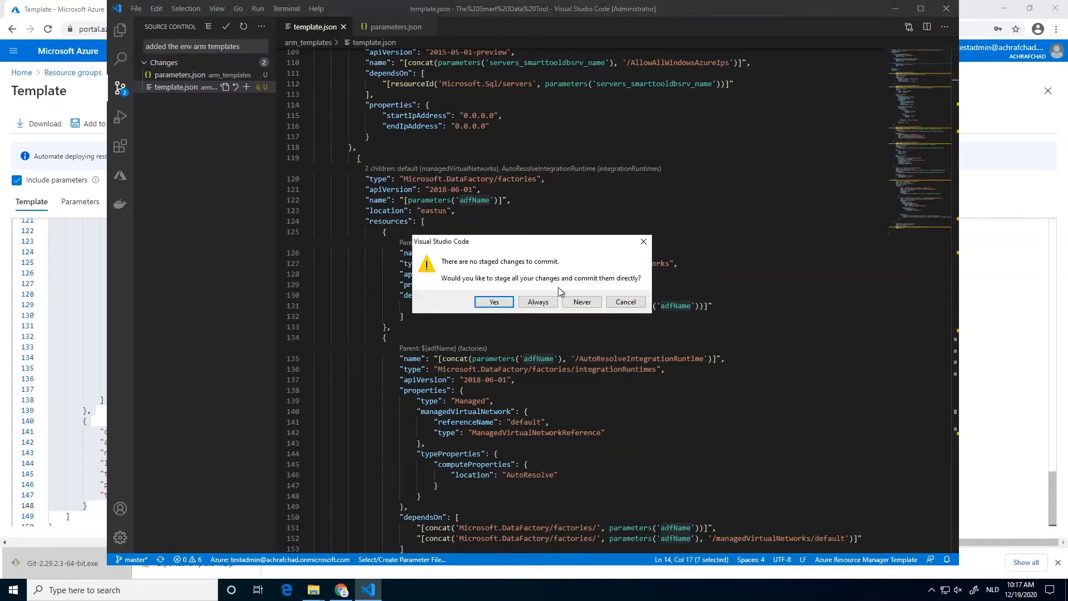
pyautogui.click(538, 302)
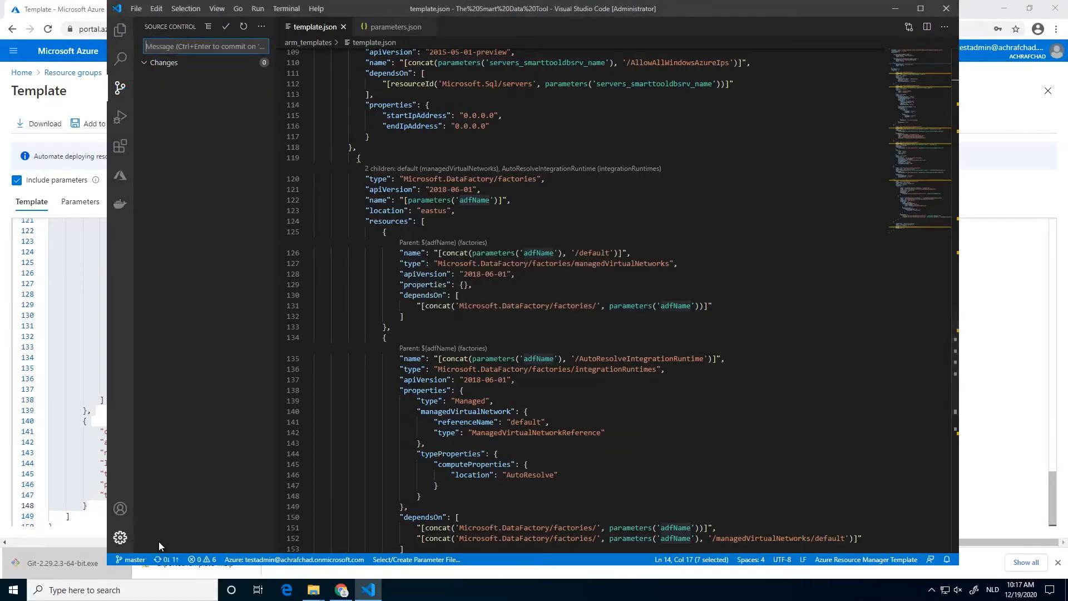
pyautogui.click(166, 559)
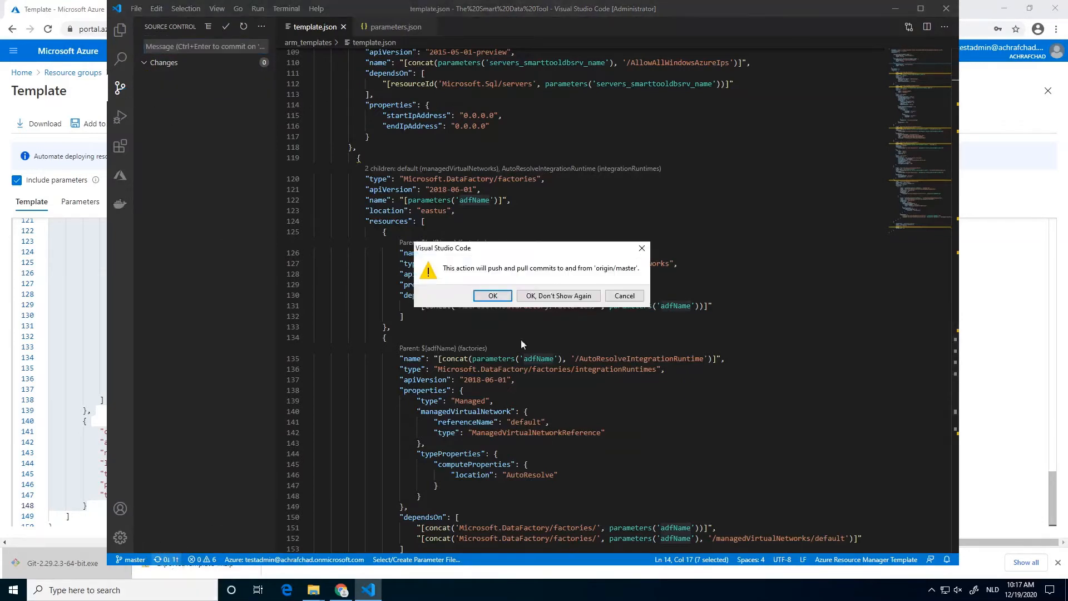
pyautogui.click(559, 298)
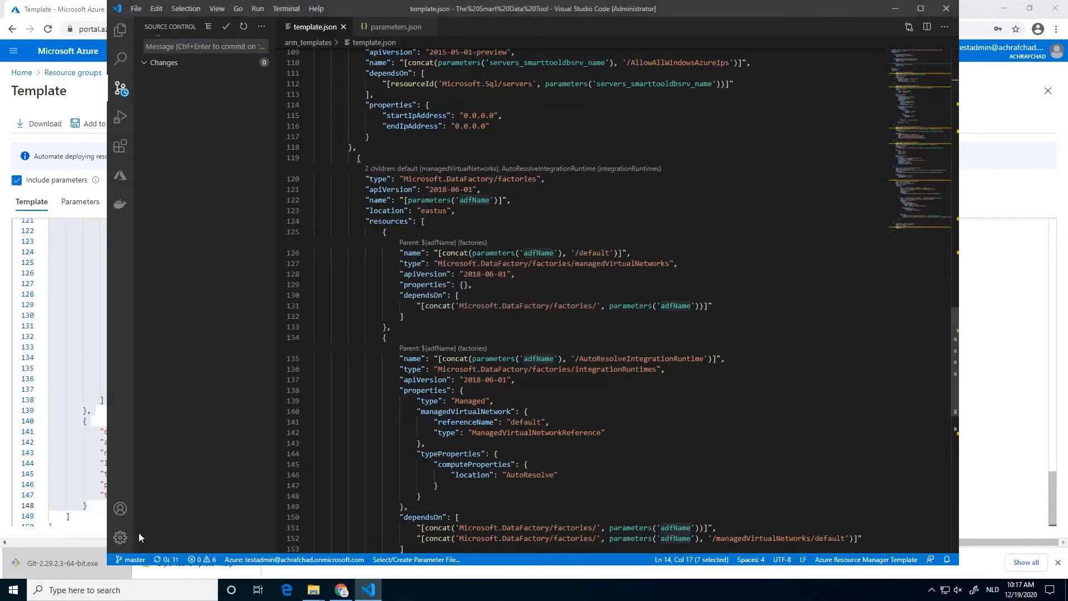
# Switch to Azure DevOps in the browser and start a new pull request in The Smart Data Tool repository
pyautogui.click(10, 121)
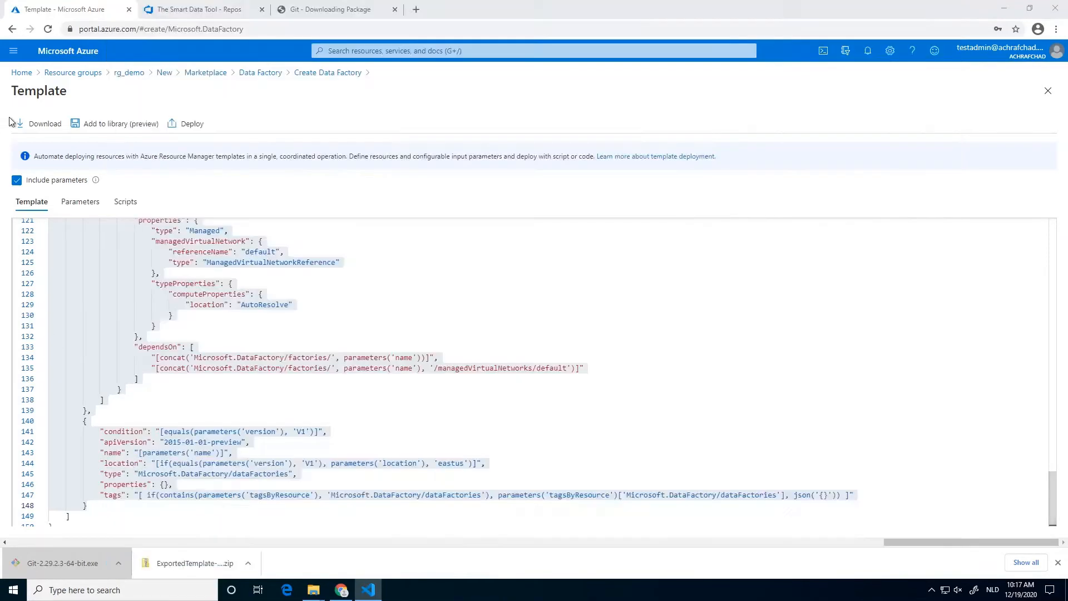
pyautogui.click(293, 8)
pyautogui.click(199, 11)
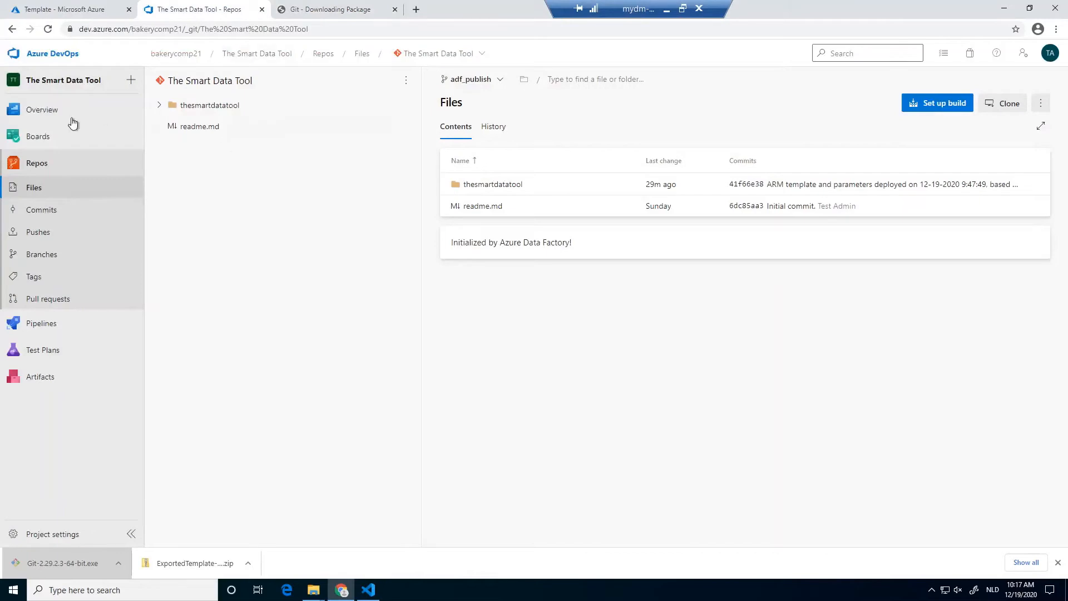
pyautogui.click(65, 300)
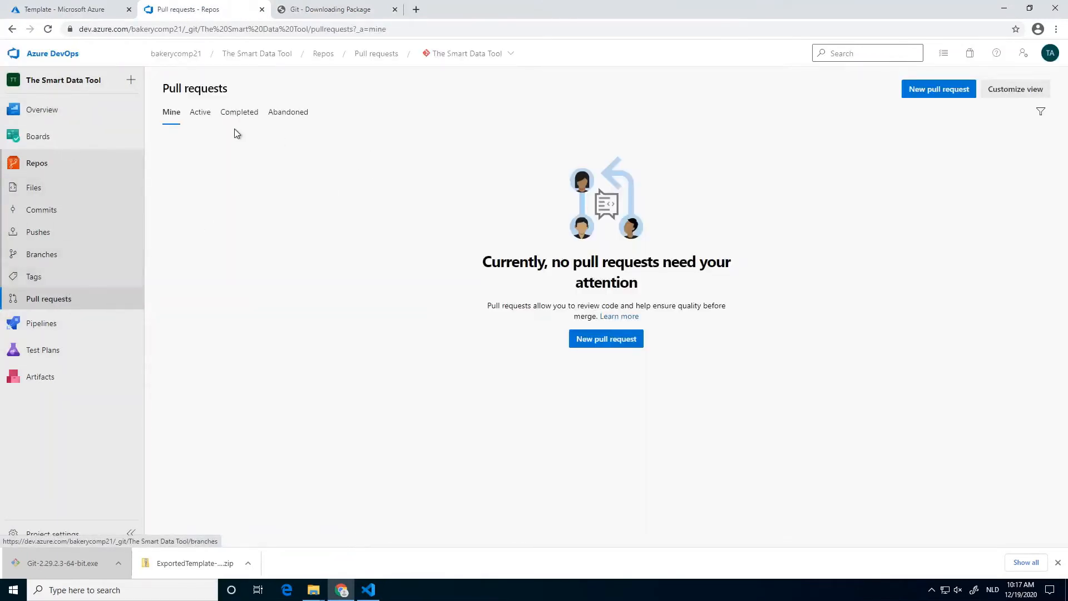
pyautogui.click(939, 89)
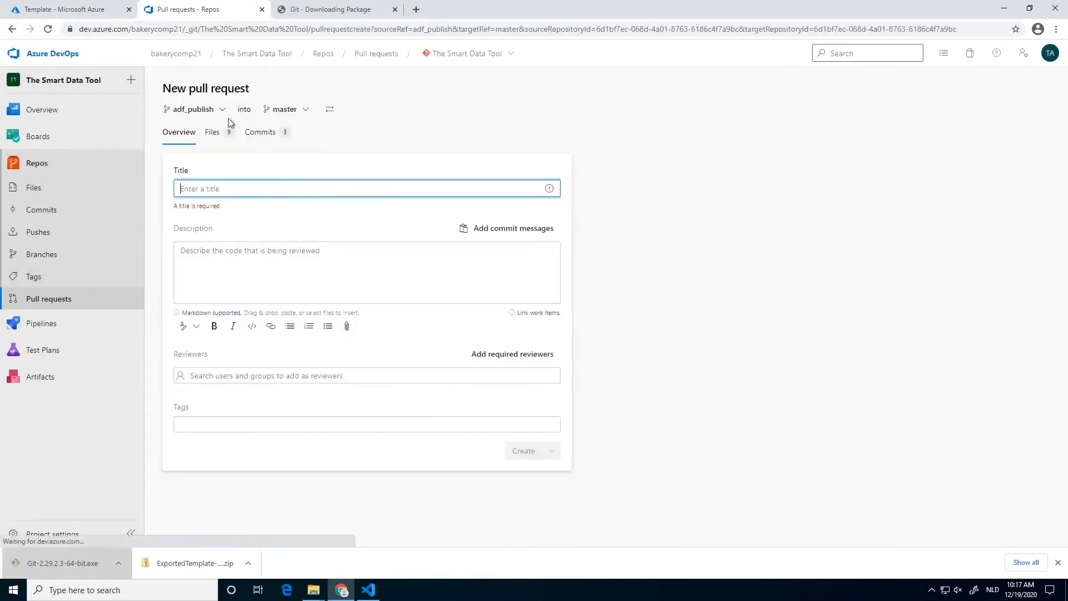
# Create the pull request from master into adf_publish with the title "First commit"
pyautogui.click(211, 110)
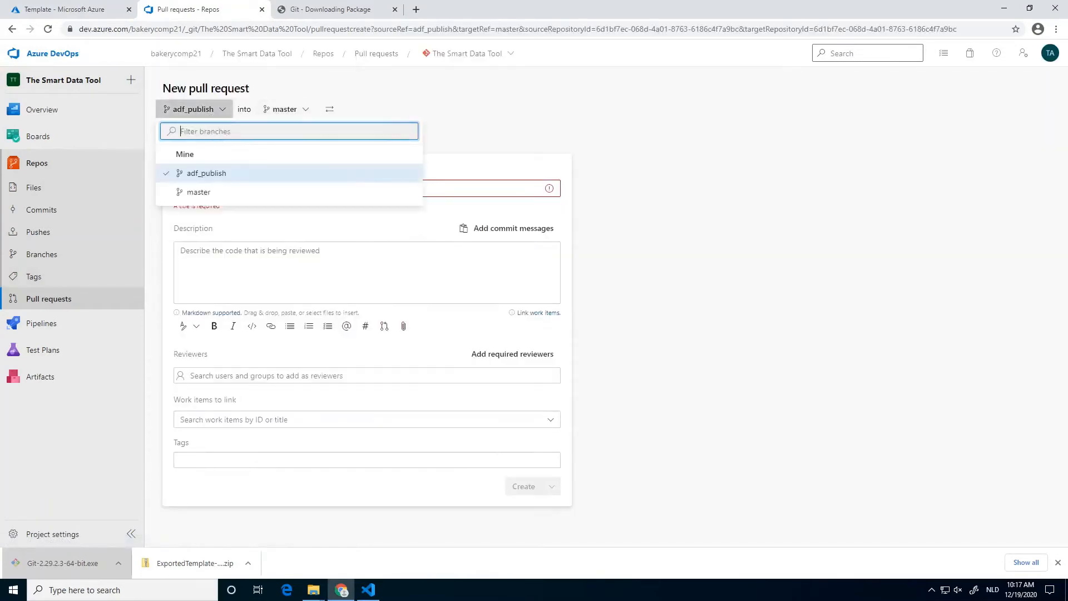
pyautogui.click(206, 193)
pyautogui.click(267, 109)
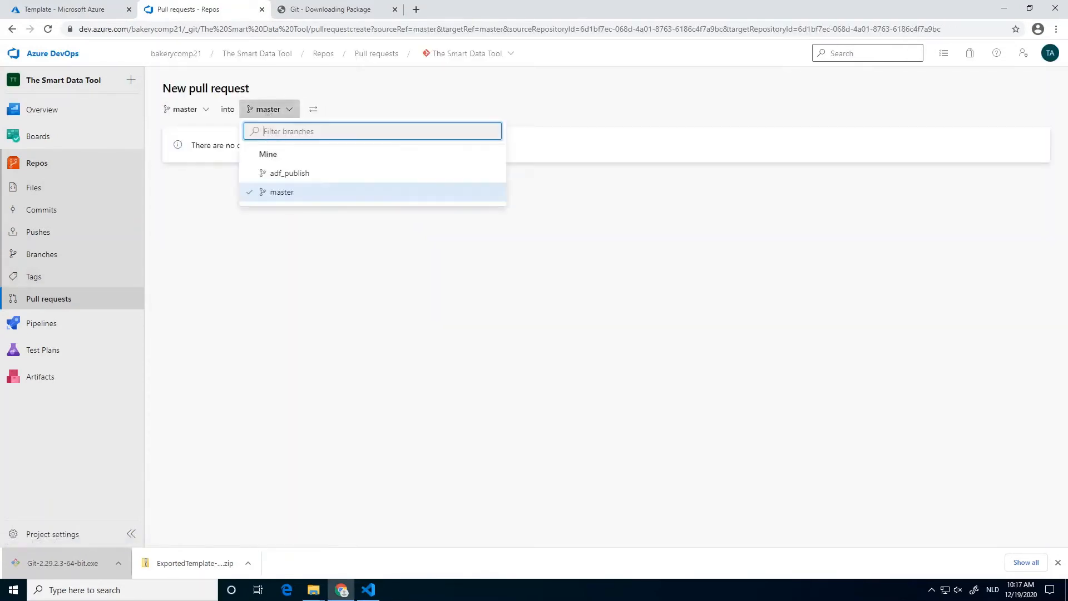
pyautogui.click(277, 173)
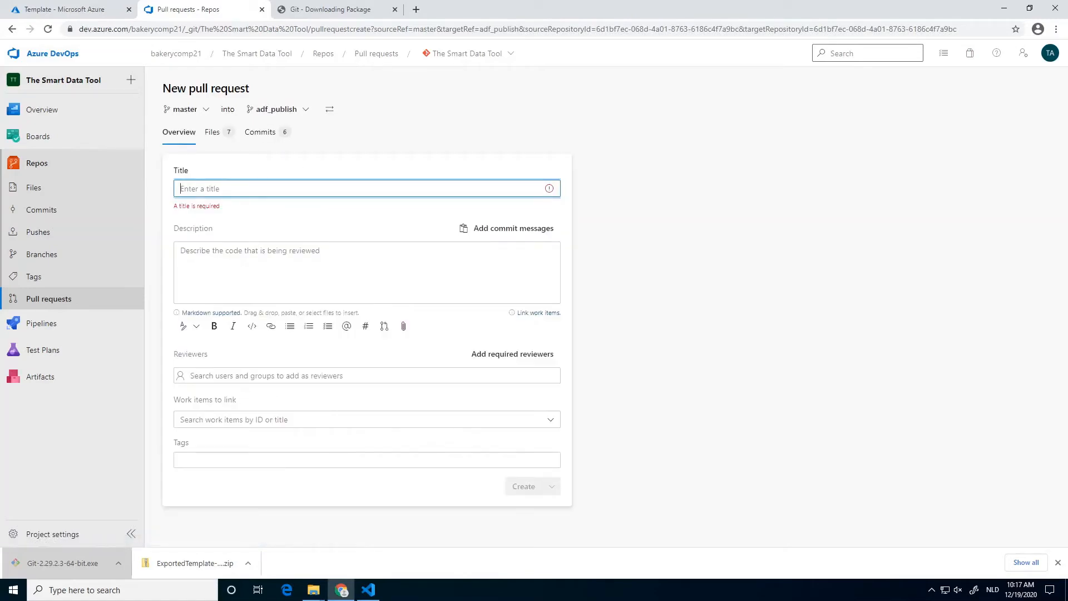
pyautogui.write('First commit')
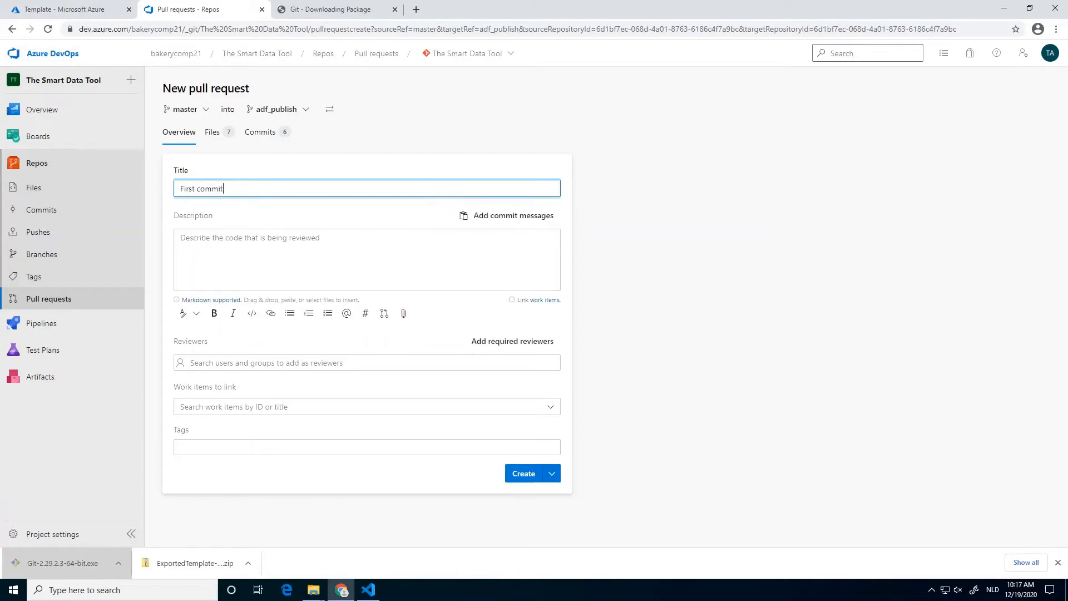
pyautogui.click(526, 472)
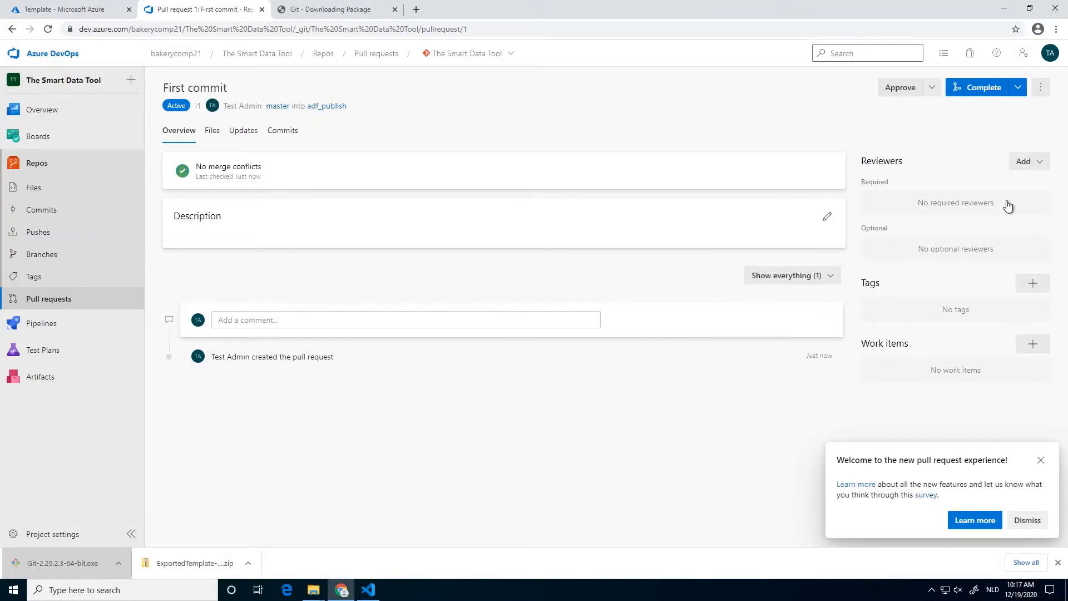
# Approve the "First commit" pull request and complete it with the Merge (no fast forward) type
pyautogui.click(901, 88)
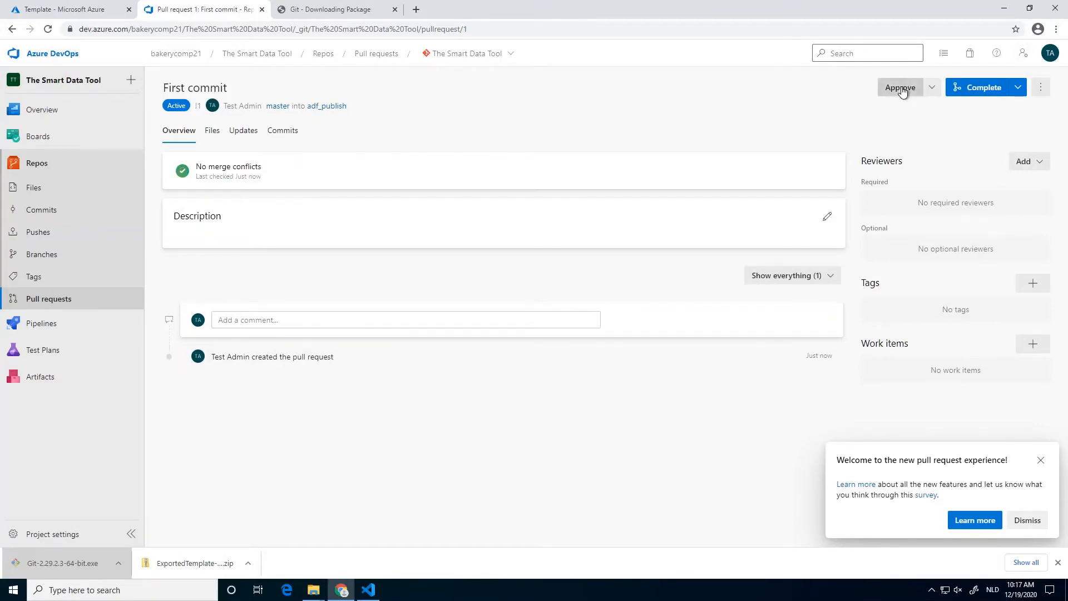
pyautogui.click(971, 88)
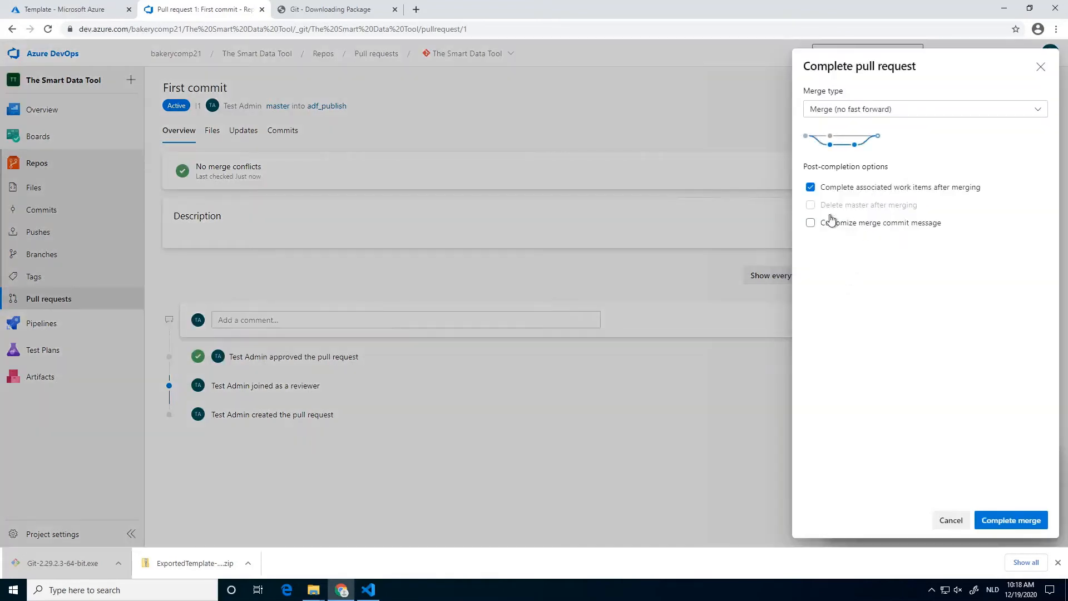
pyautogui.click(1015, 522)
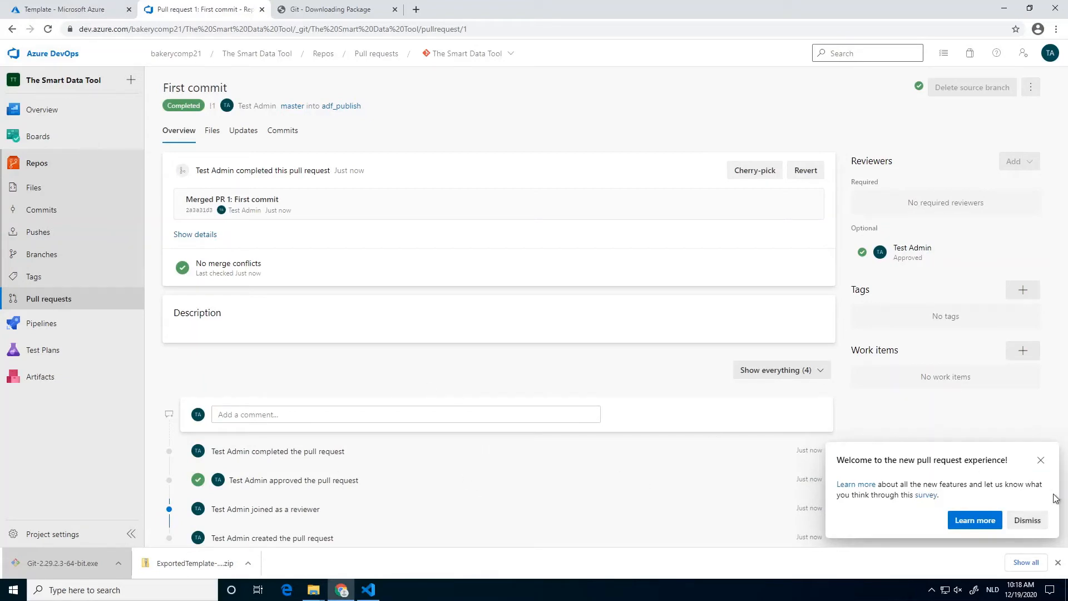
# Examine the adf_publish branch files, expanding the arm_templates, thesmartdatatool, factory and linkedService folders and opening ARMTemplateParametersForFactory.json
pyautogui.click(1040, 460)
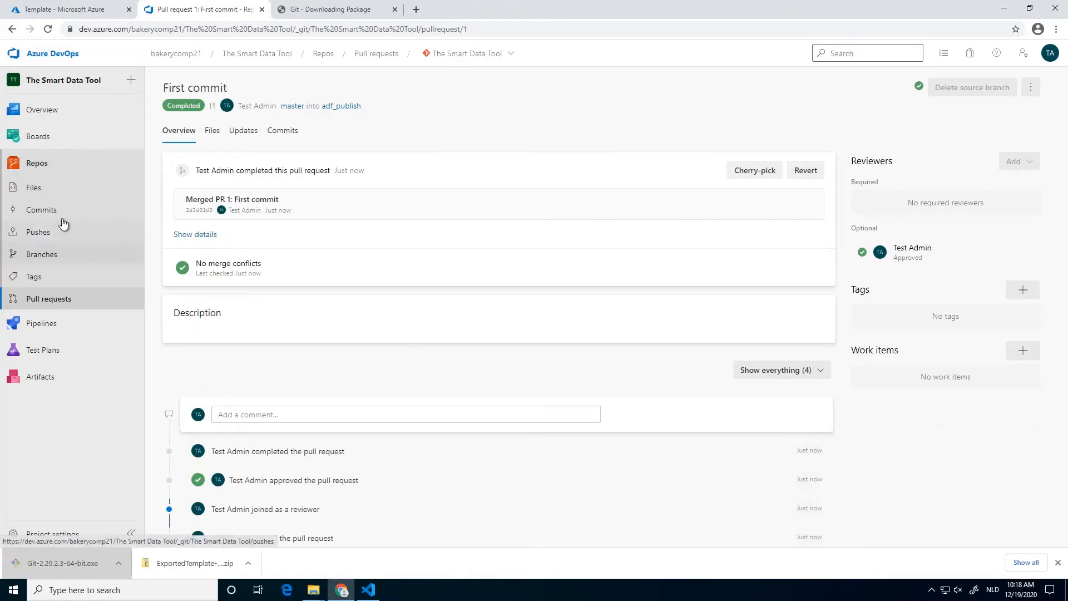
pyautogui.click(65, 189)
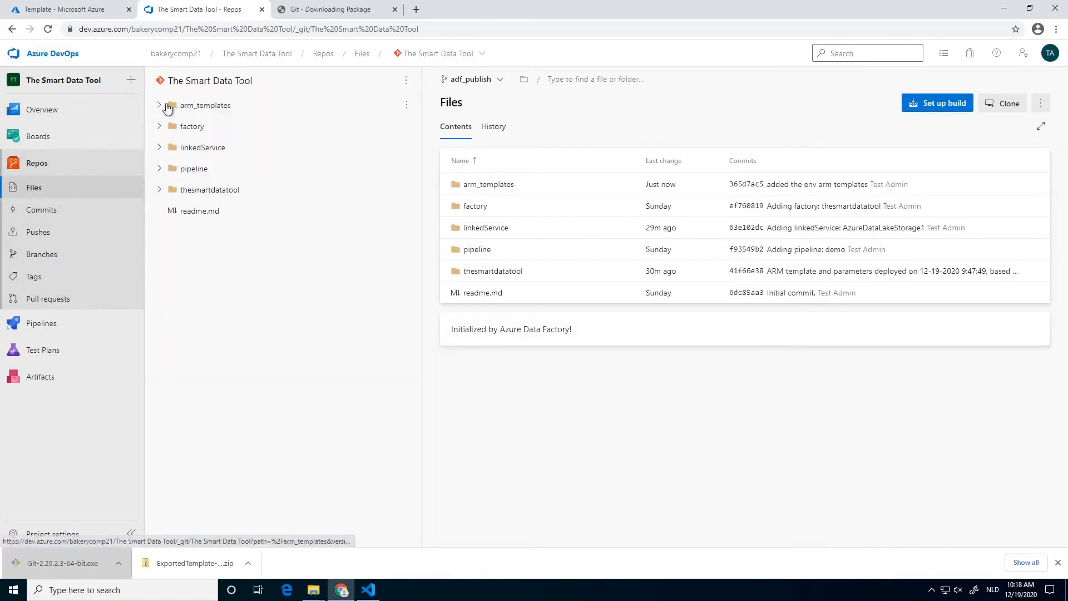
pyautogui.click(161, 106)
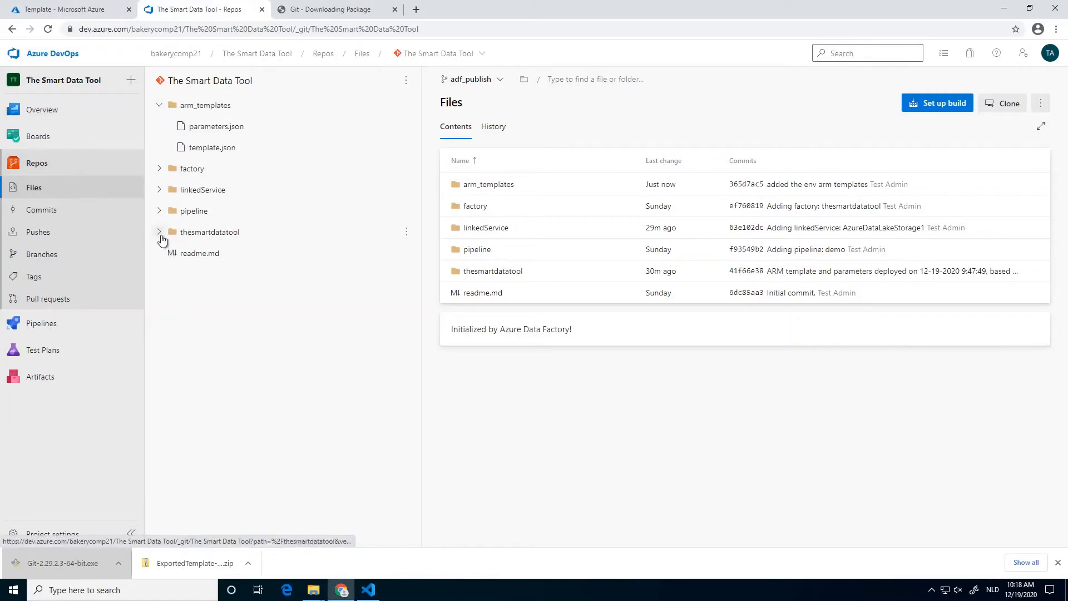
pyautogui.click(160, 234)
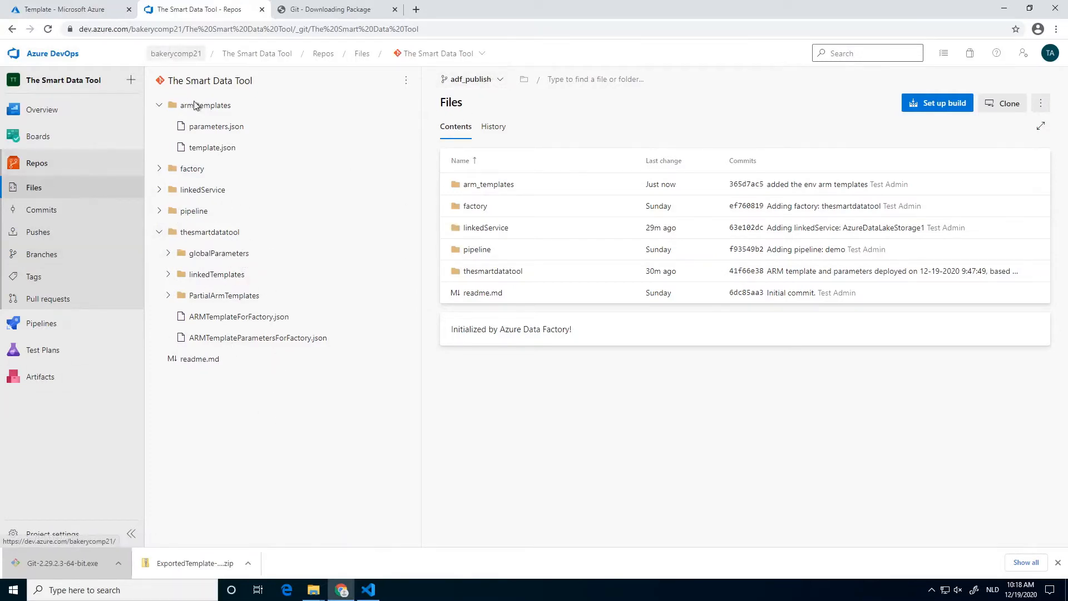
pyautogui.click(160, 168)
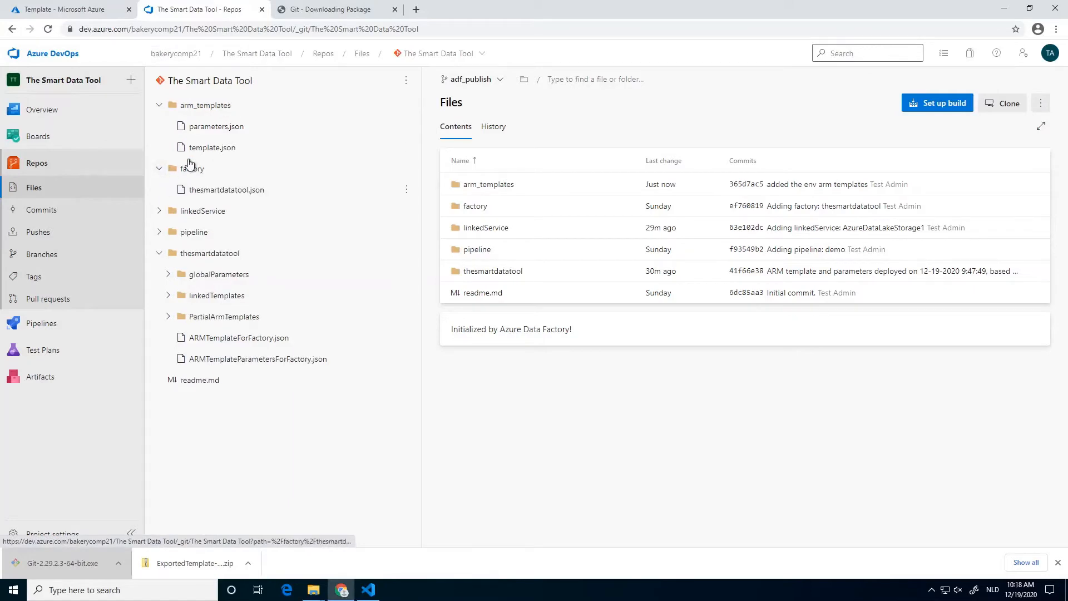
pyautogui.click(171, 166)
pyautogui.click(194, 216)
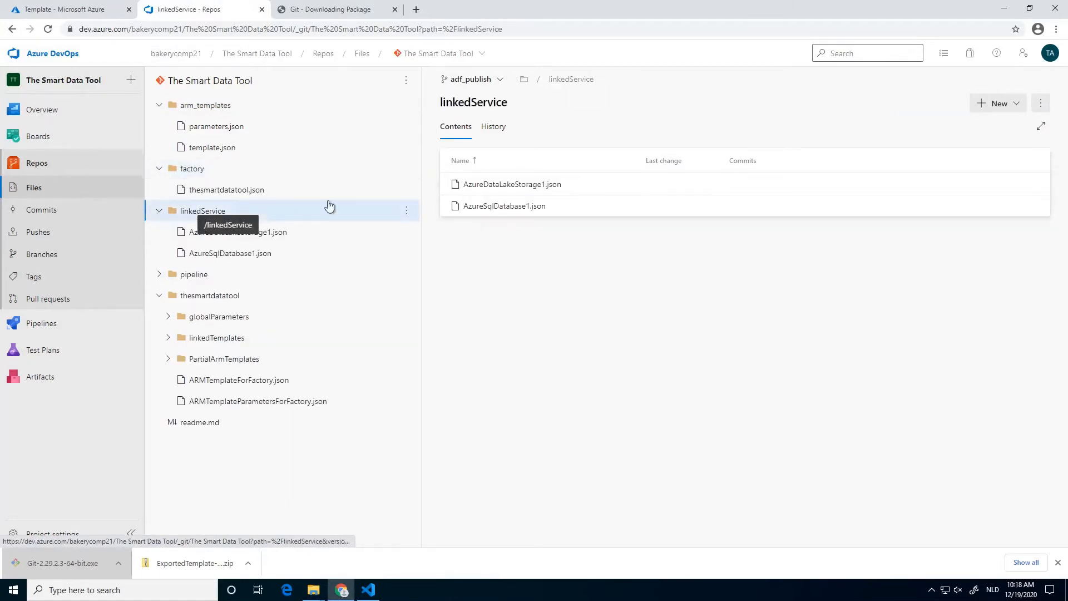
pyautogui.click(414, 167)
pyautogui.click(406, 170)
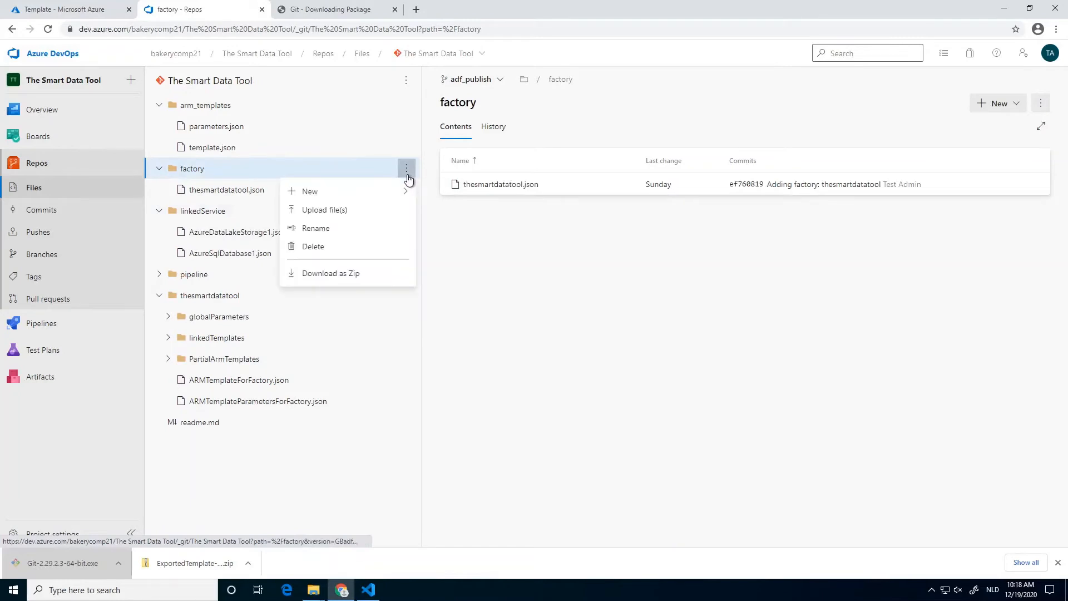
pyautogui.click(333, 402)
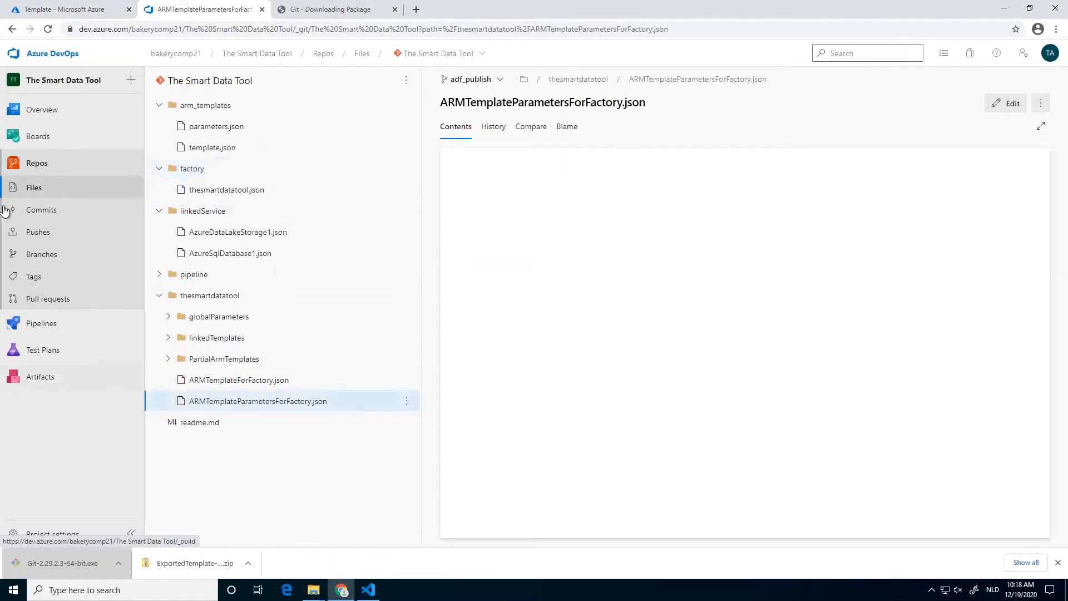
# Create a new release pipeline in The Smart Data Tool project and dismiss the stage template selection
pyautogui.click(52, 322)
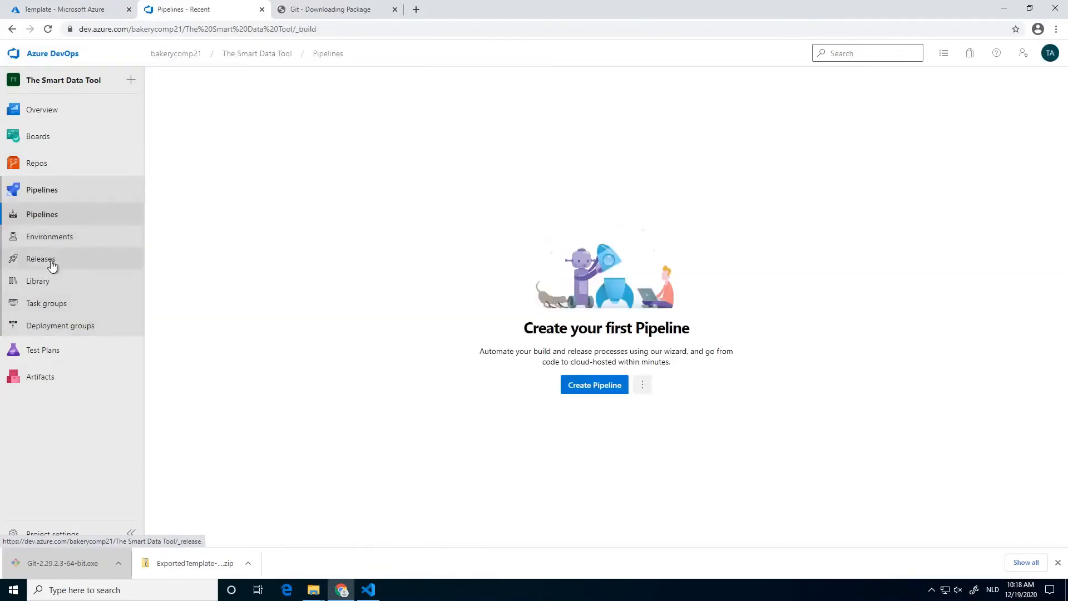
pyautogui.click(51, 263)
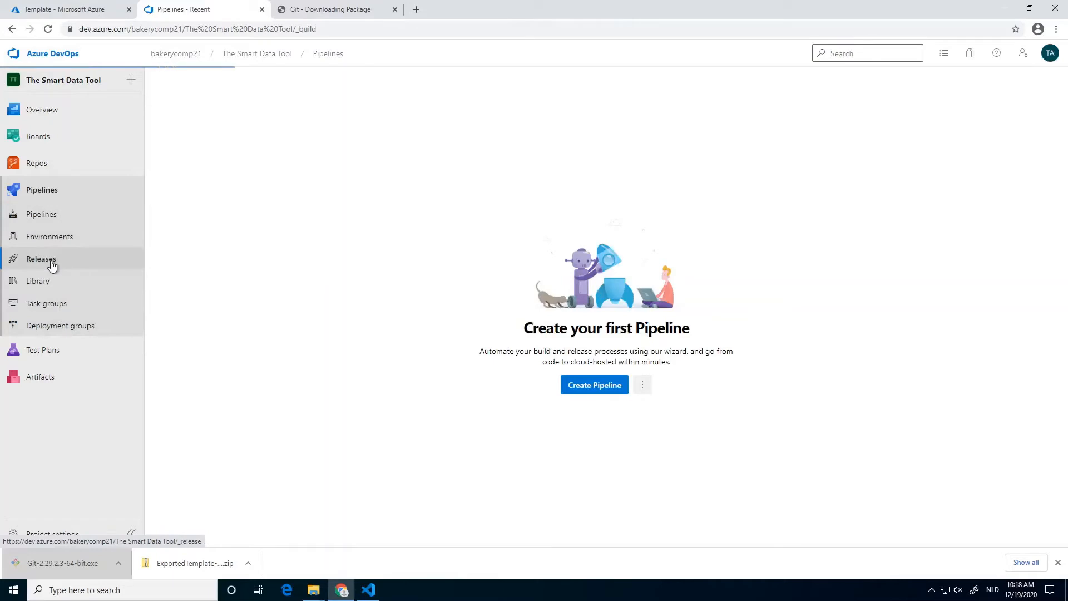
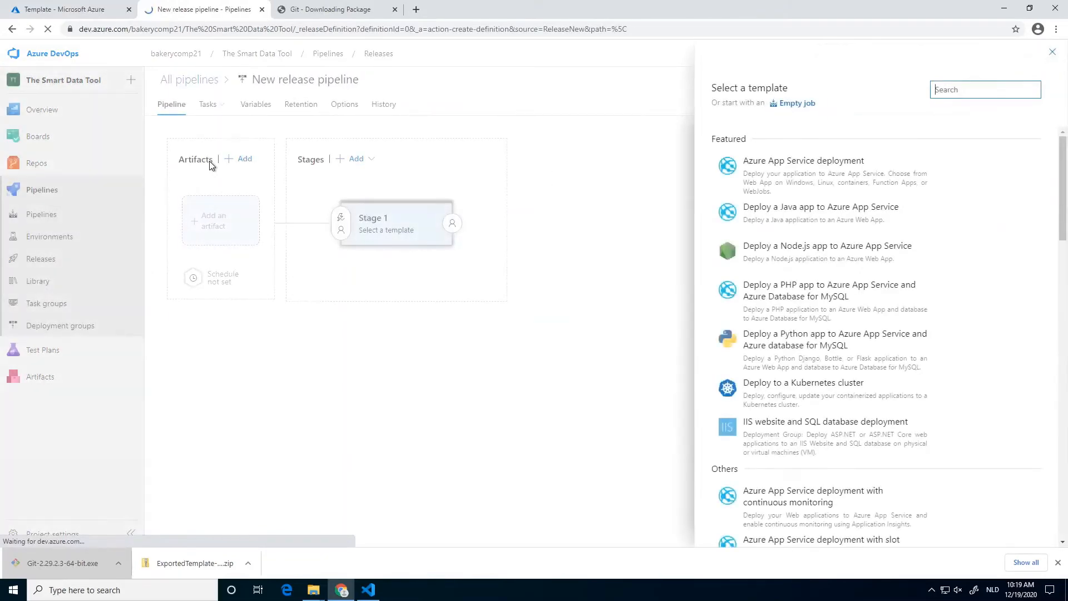
pyautogui.click(1052, 53)
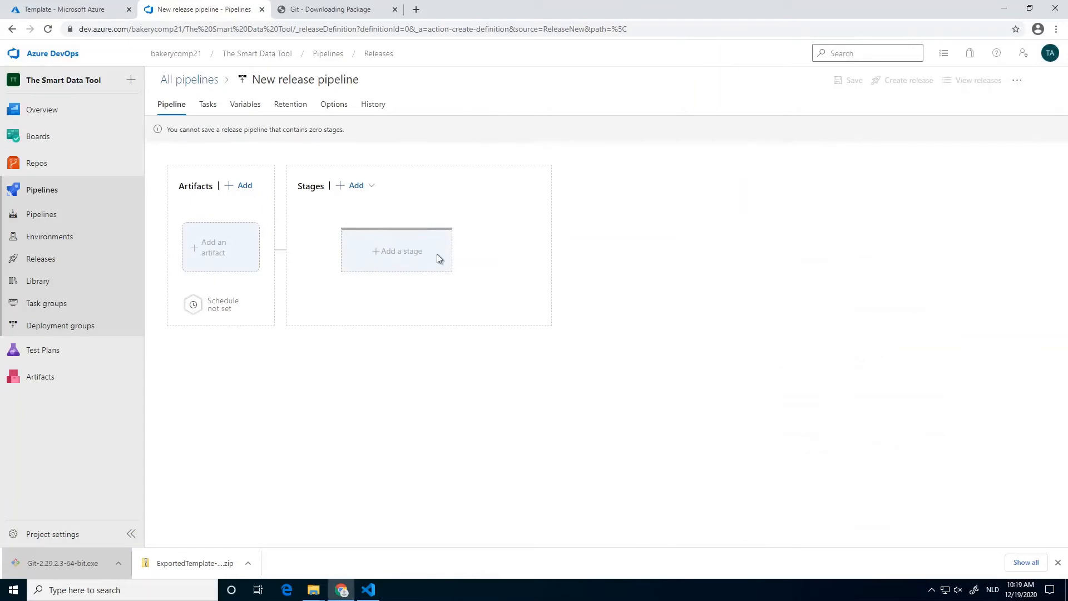
# Add an Azure Repos artifact with project and repository The Smart Data Tool and default branch adf_publish, using the latest version
pyautogui.click(233, 248)
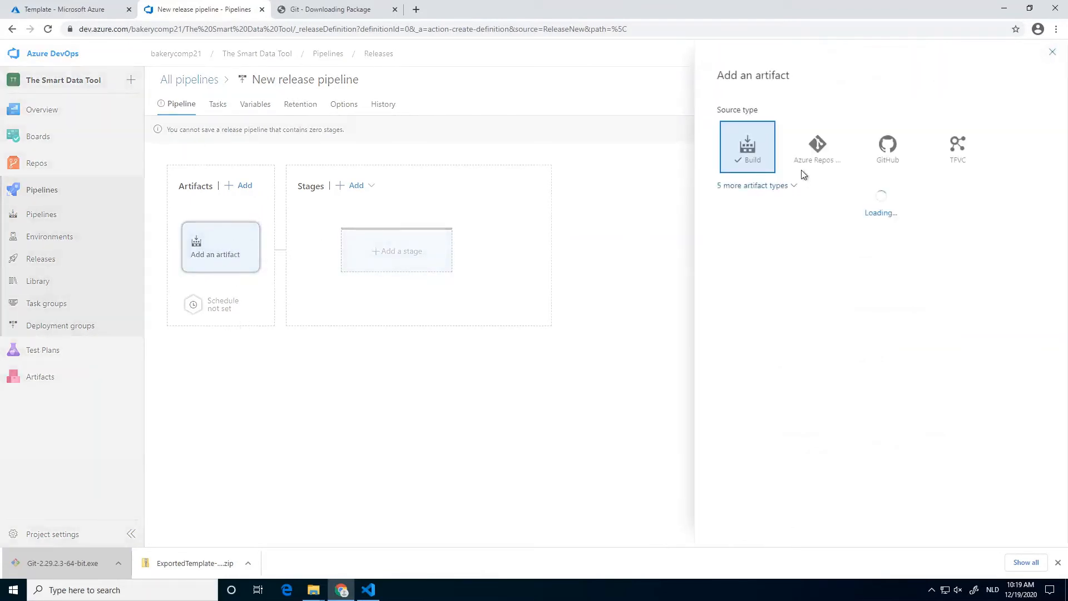
pyautogui.click(813, 155)
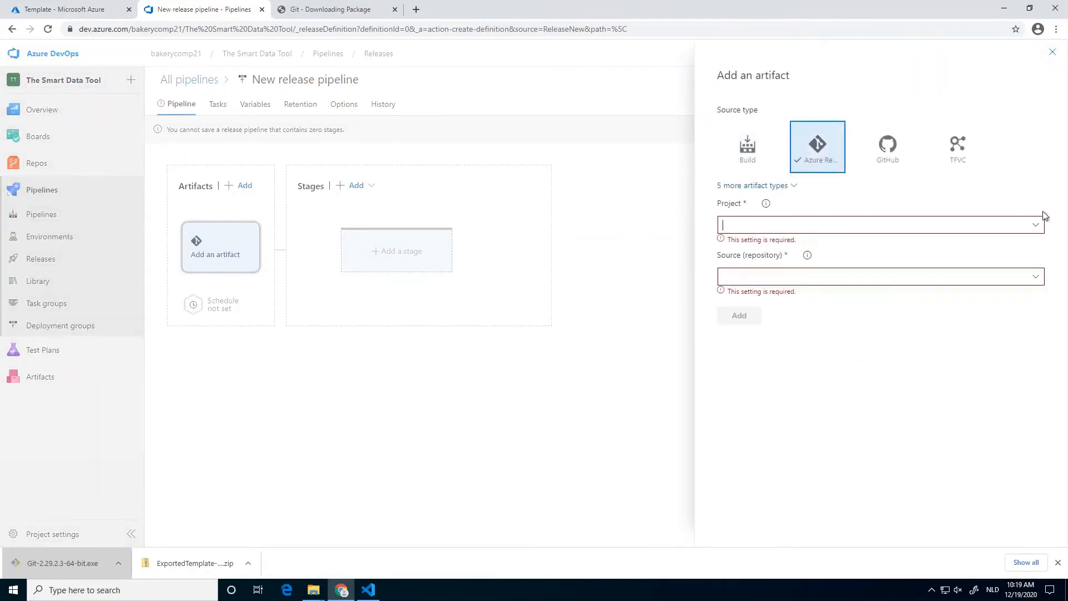
pyautogui.click(1036, 224)
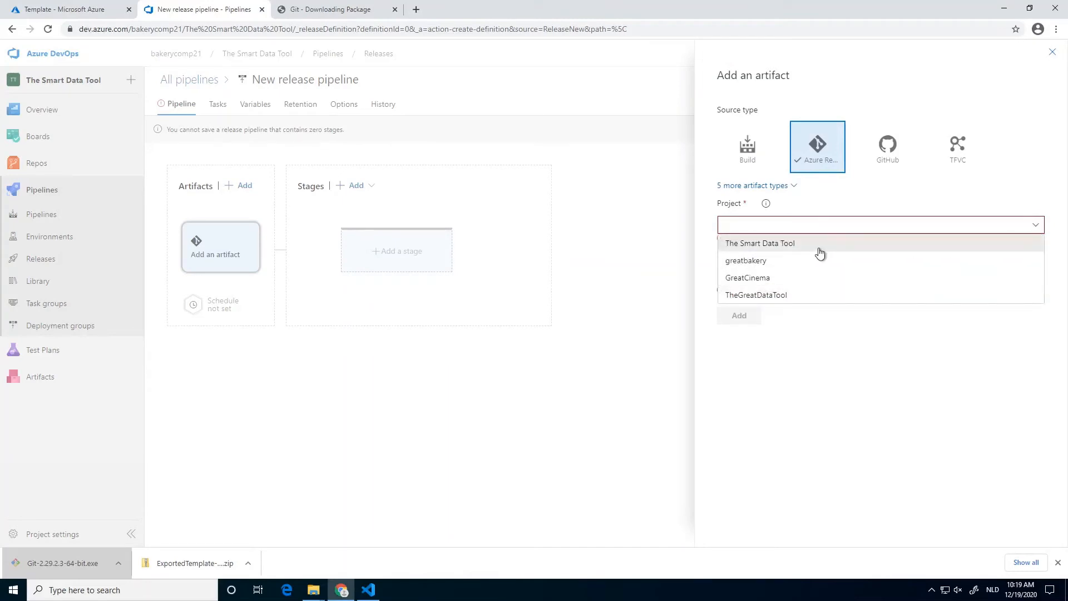
pyautogui.click(792, 247)
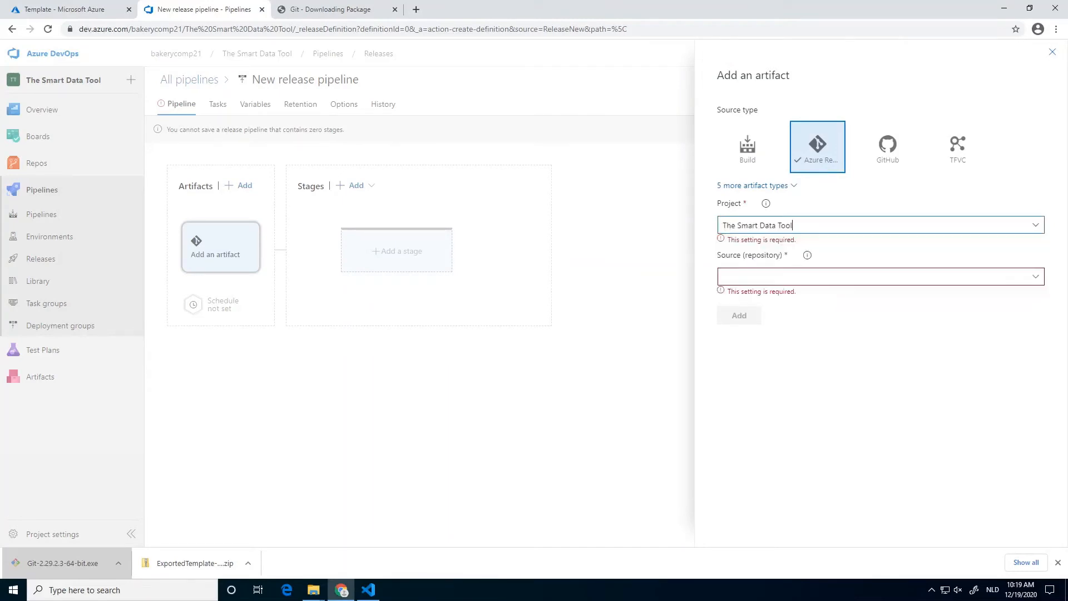
pyautogui.click(1035, 268)
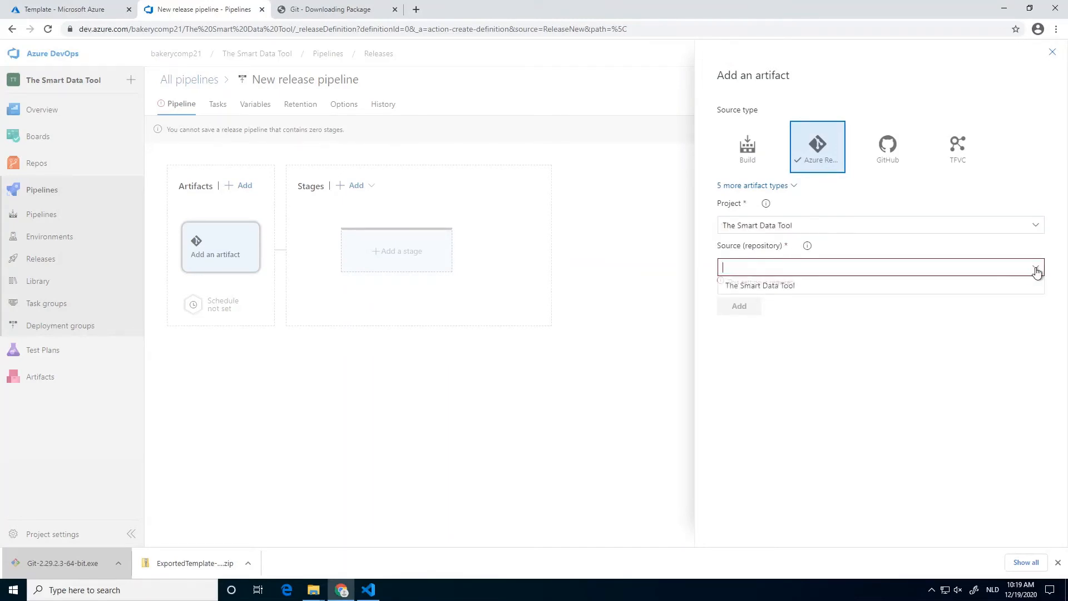
pyautogui.click(890, 286)
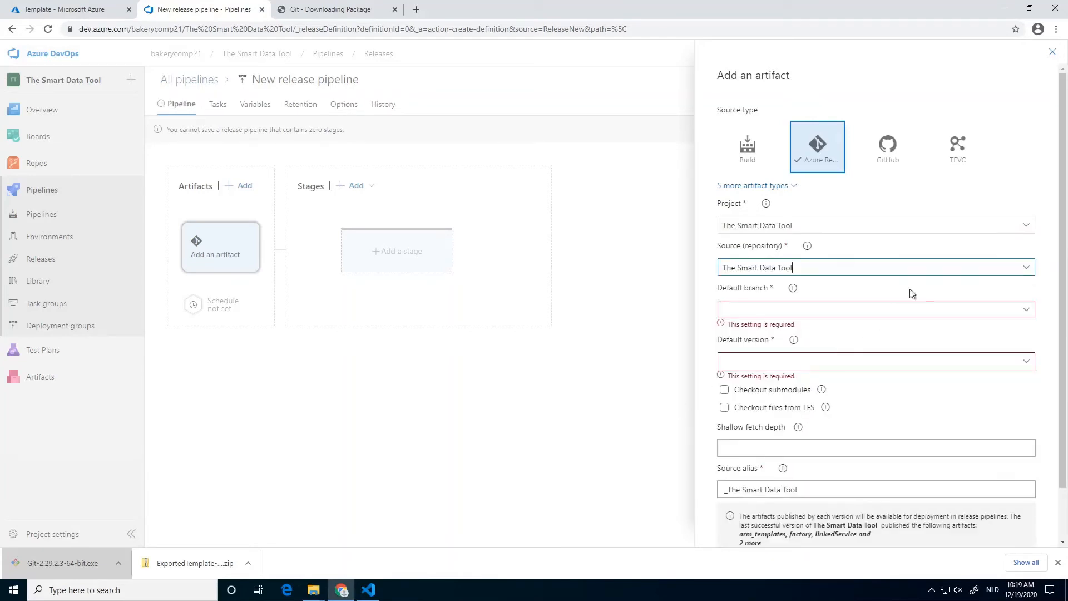
pyautogui.click(1027, 315)
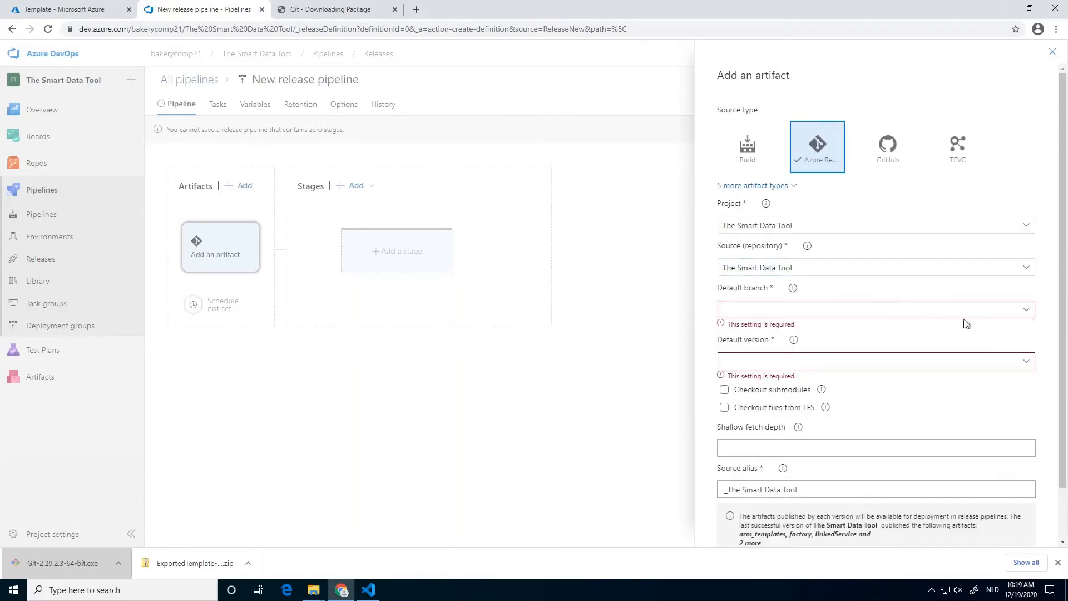
pyautogui.click(1029, 312)
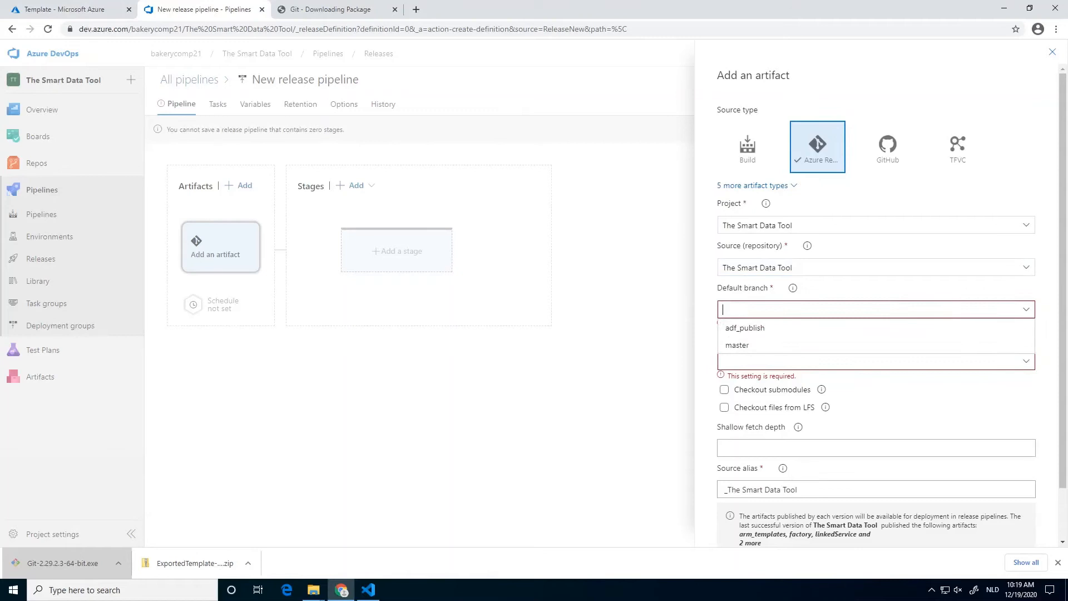
pyautogui.click(813, 329)
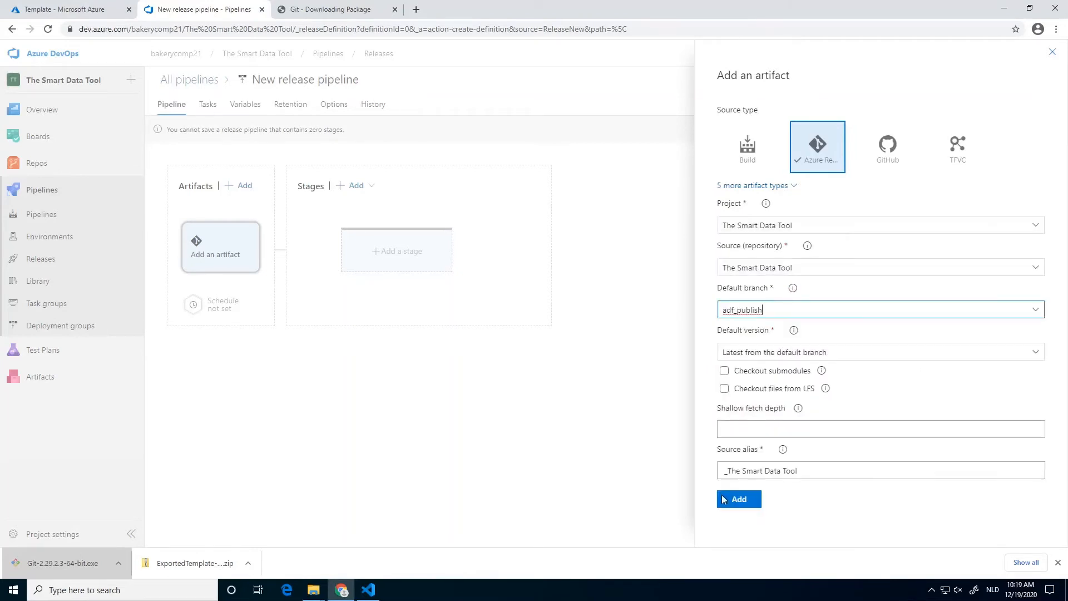
pyautogui.click(741, 498)
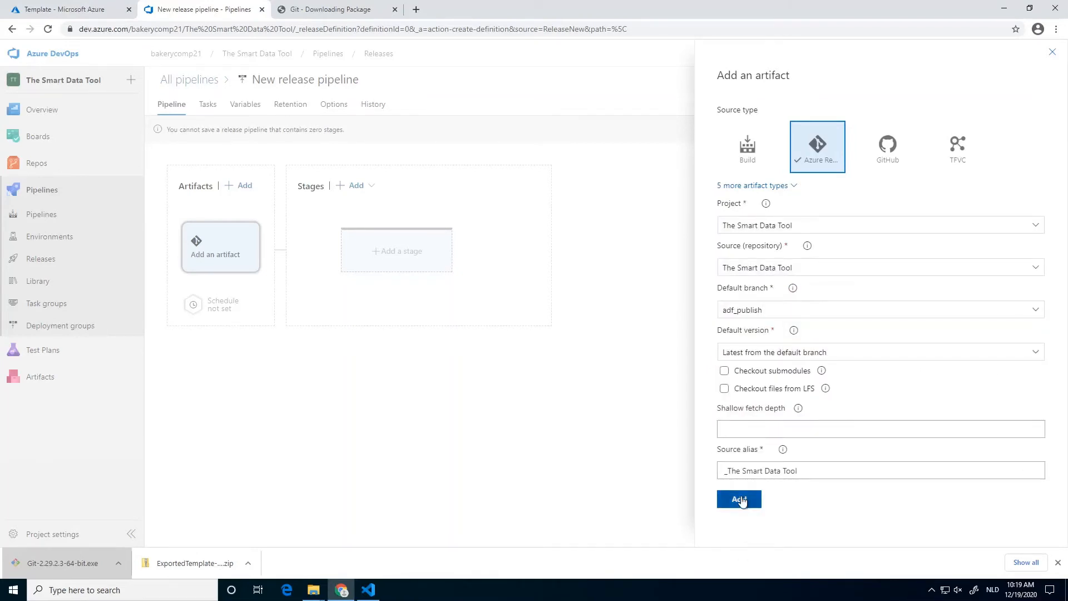
# Add a stage based on an empty job to the release pipeline and name it "Prod"
pyautogui.click(359, 254)
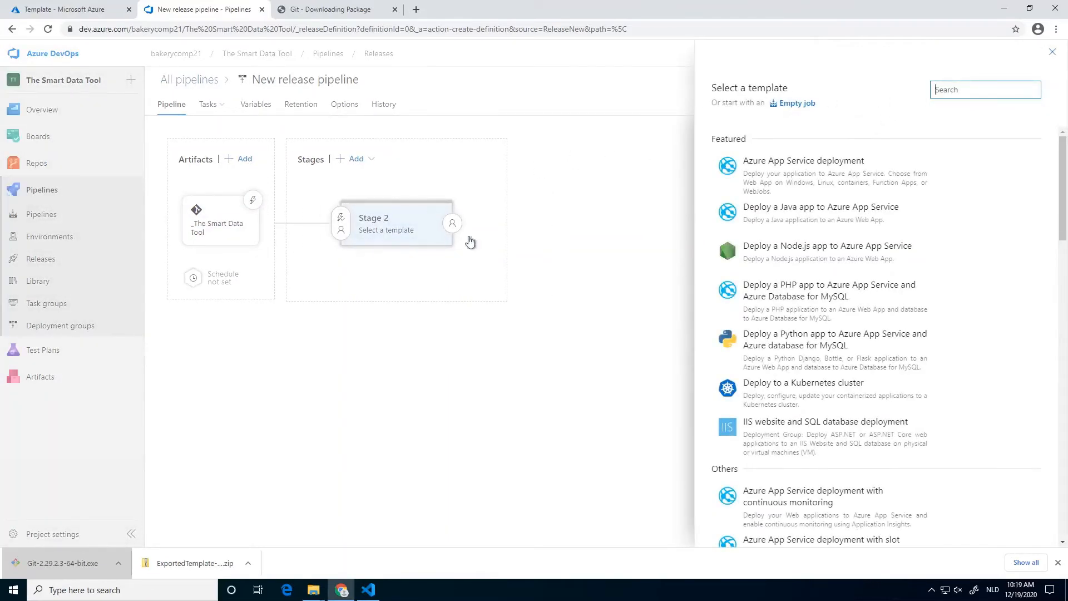
pyautogui.click(784, 104)
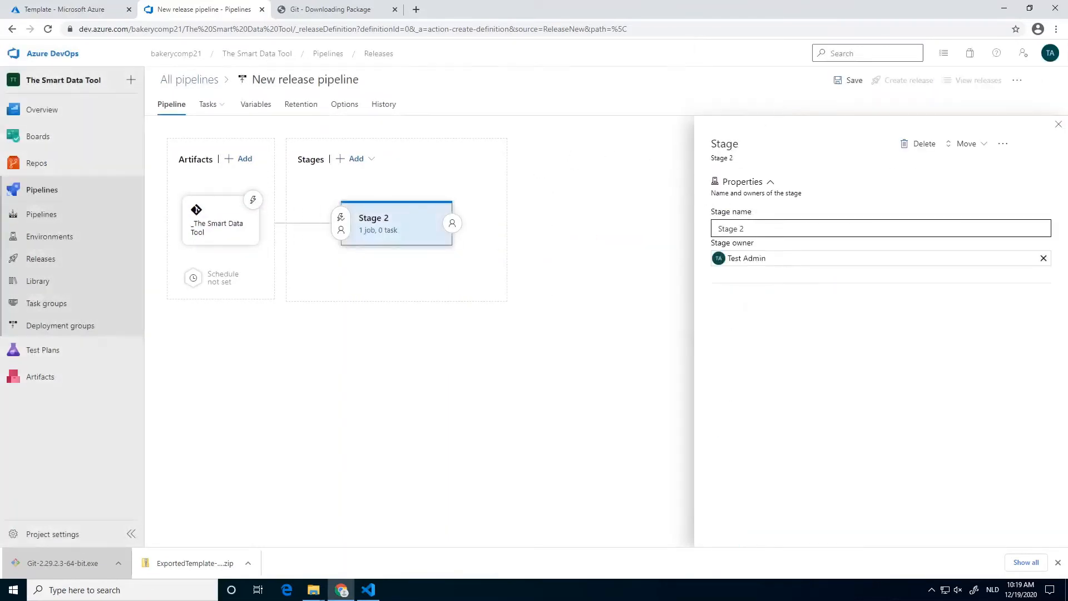
pyautogui.write('p')
pyautogui.press('BackSpace')
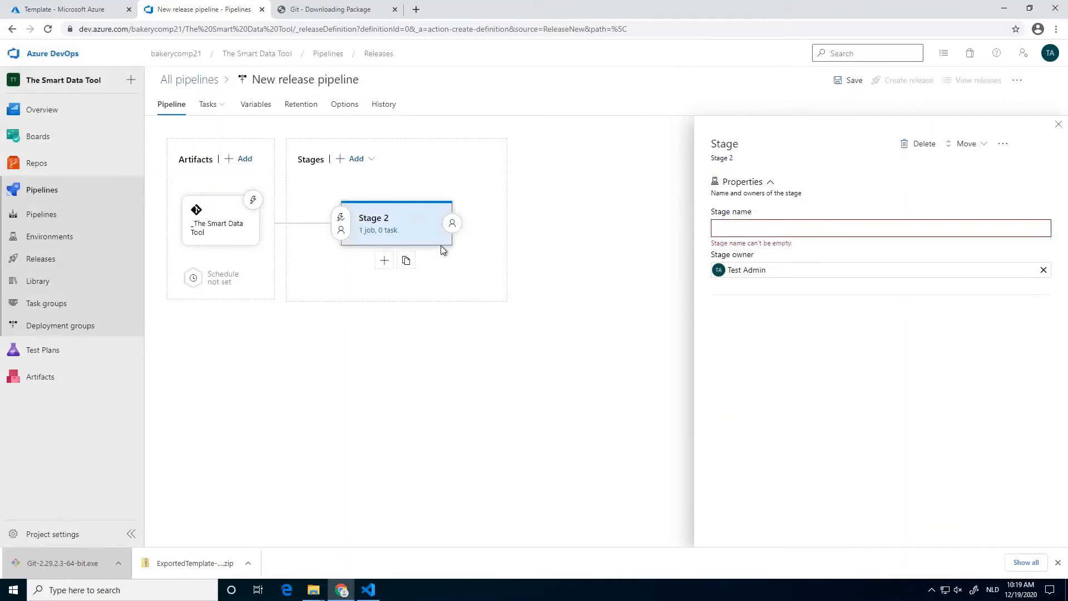
pyautogui.write('Prod')
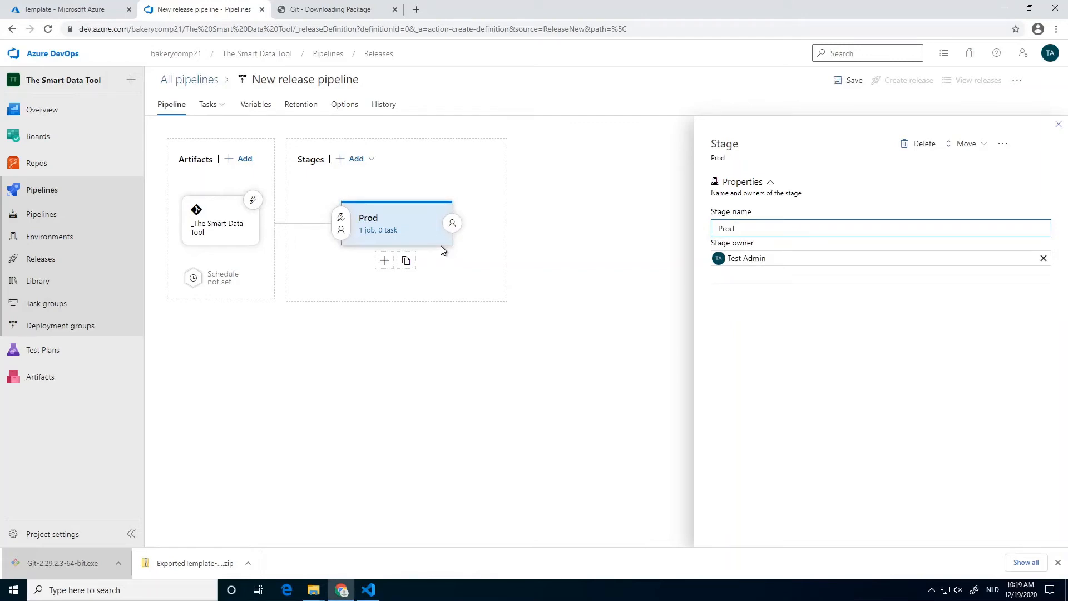
pyautogui.click(437, 482)
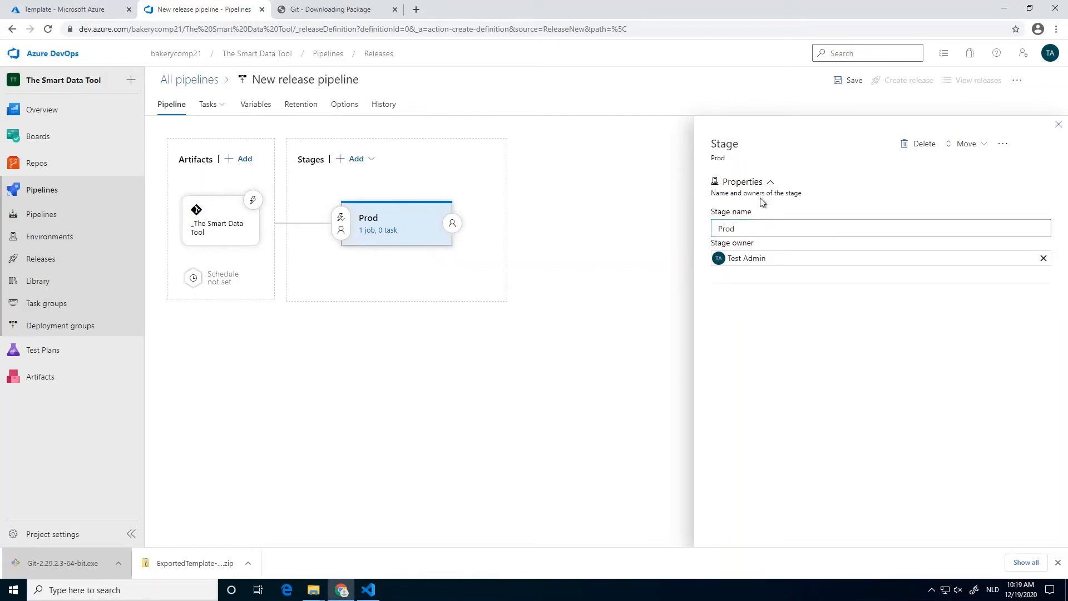
pyautogui.click(1056, 127)
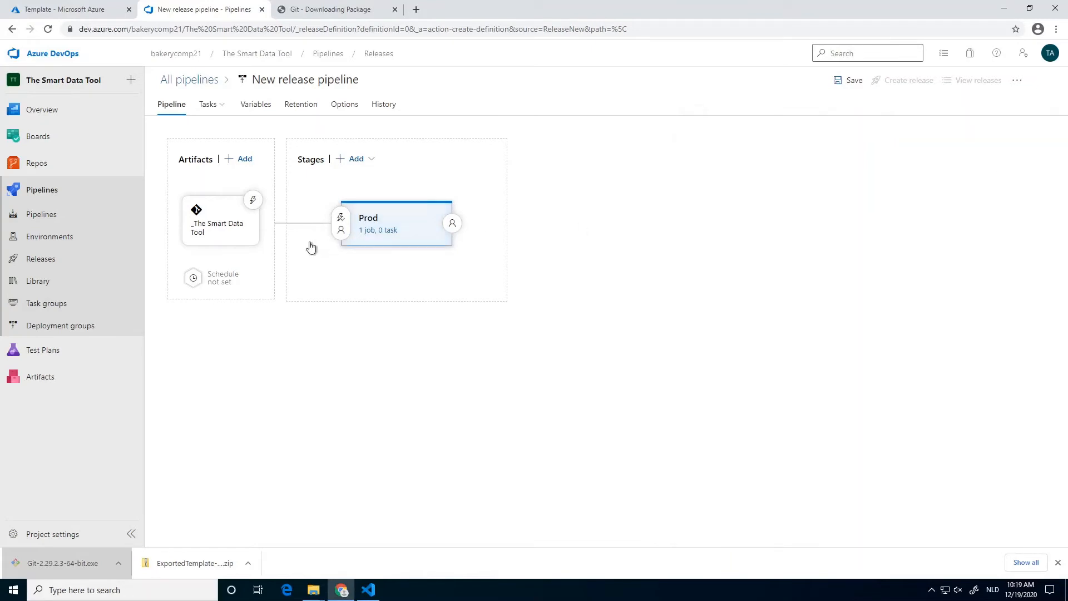
# Add an ARM template deployment task to the Prod stage's agent job and open its Azure Resource Manager connection setting
pyautogui.click(374, 231)
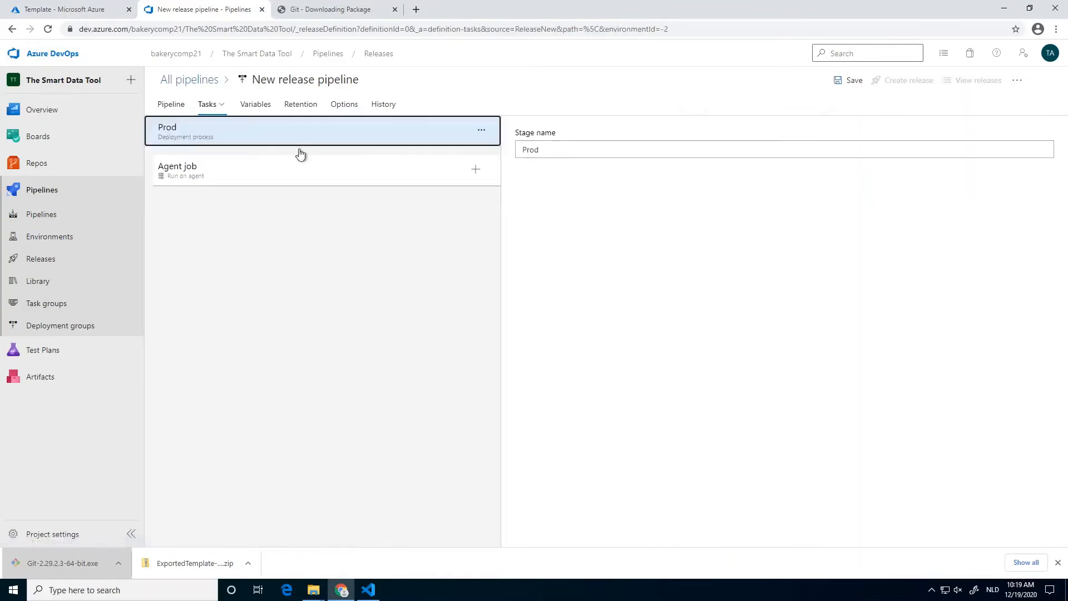
pyautogui.click(476, 170)
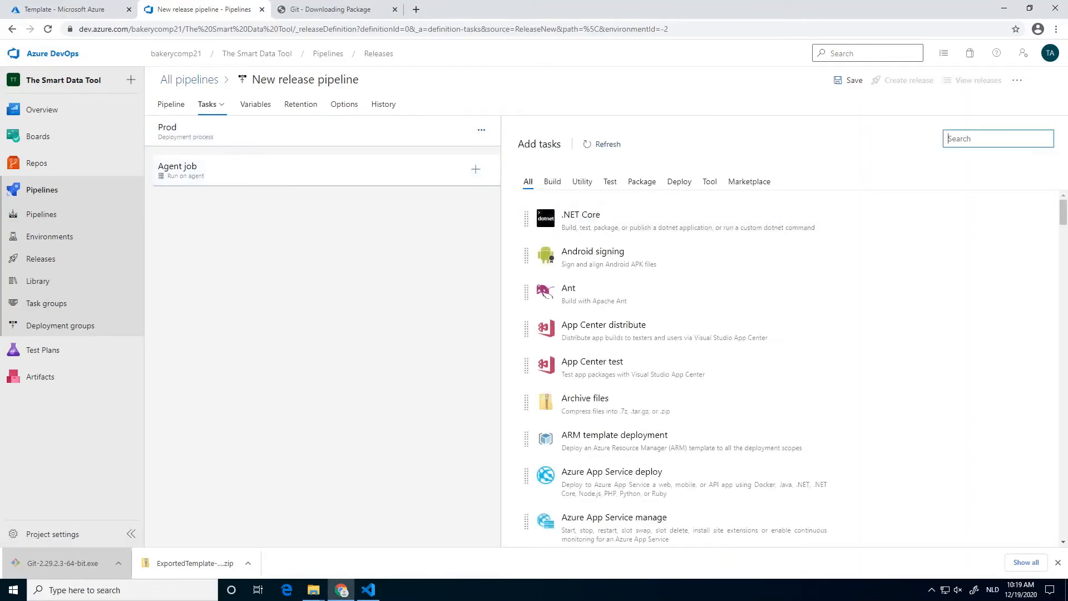
pyautogui.write('arm')
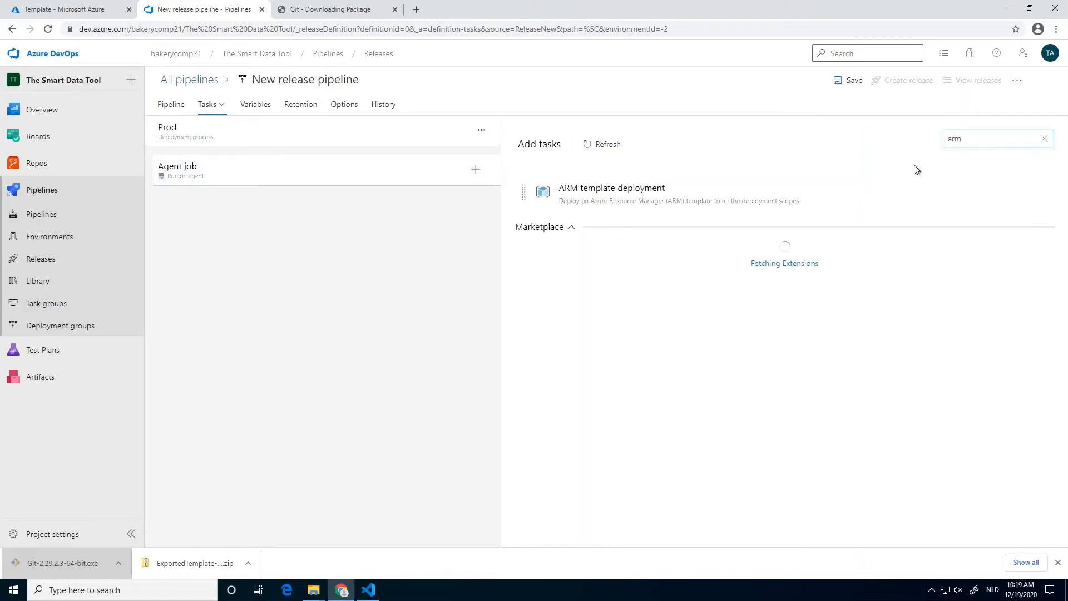
pyautogui.click(984, 195)
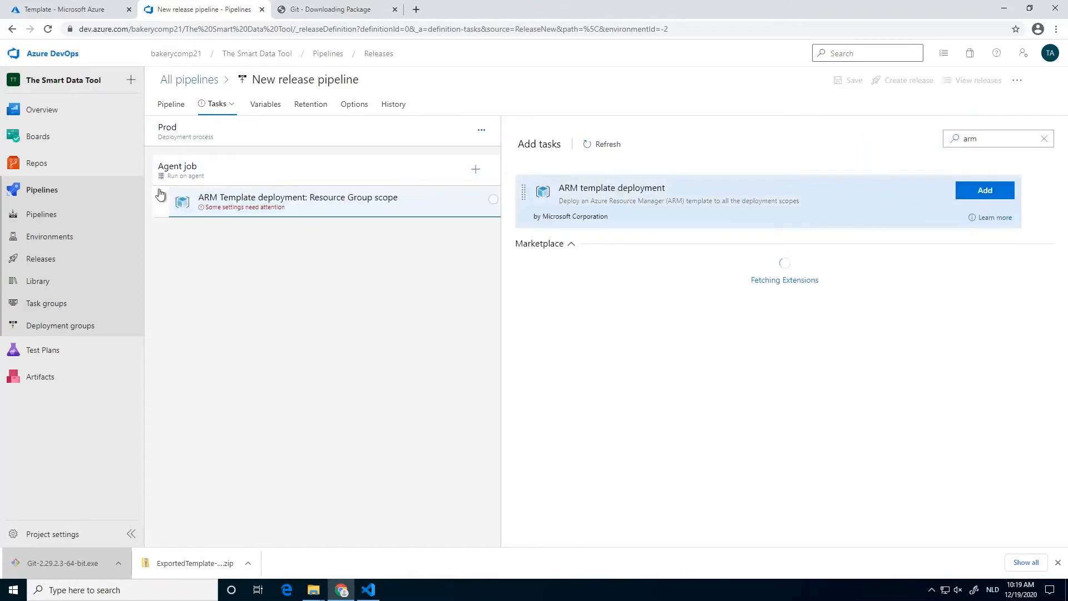
pyautogui.click(234, 205)
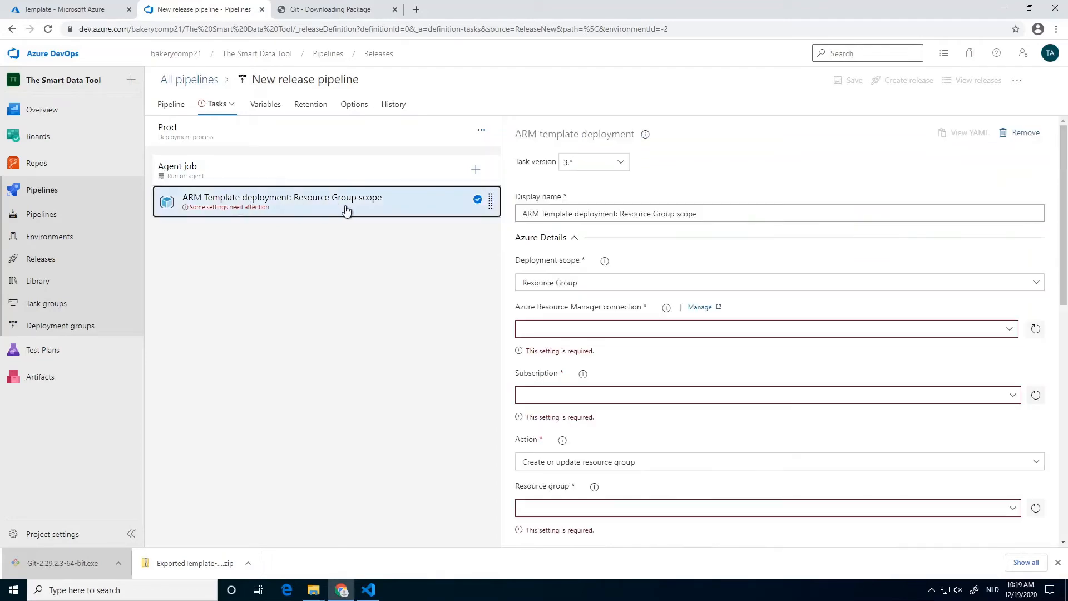
pyautogui.click(612, 329)
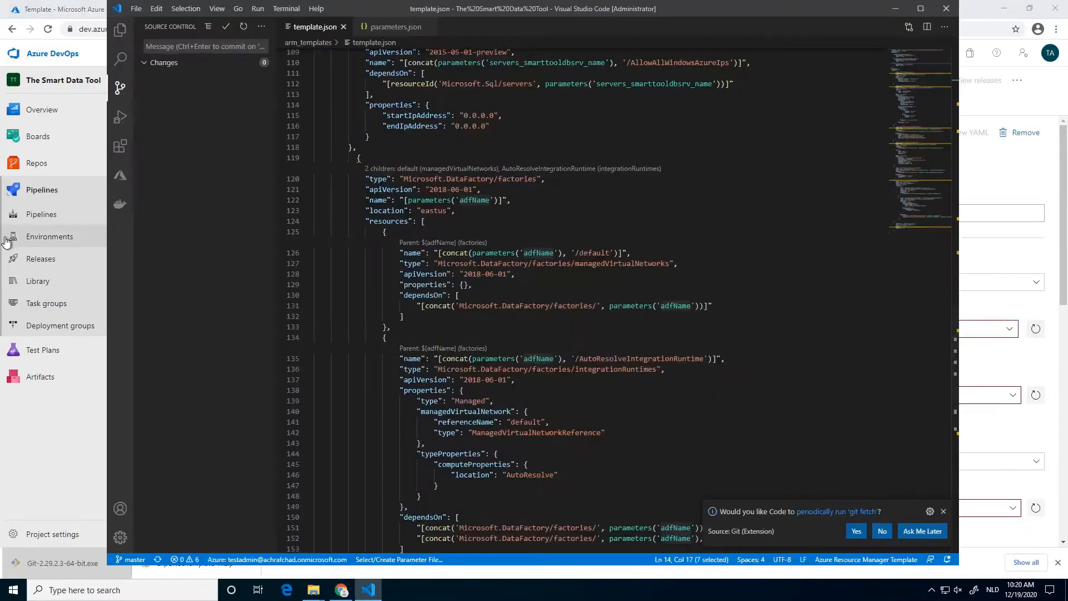
# Switch to Visual Studio Code and review the resource definitions and parameters in template.json, up to the adfName parameter
pyautogui.hotkey('alt', 'Tab')
pyautogui.scroll(8, 500, 278)
pyautogui.scroll(7, 622, 300)
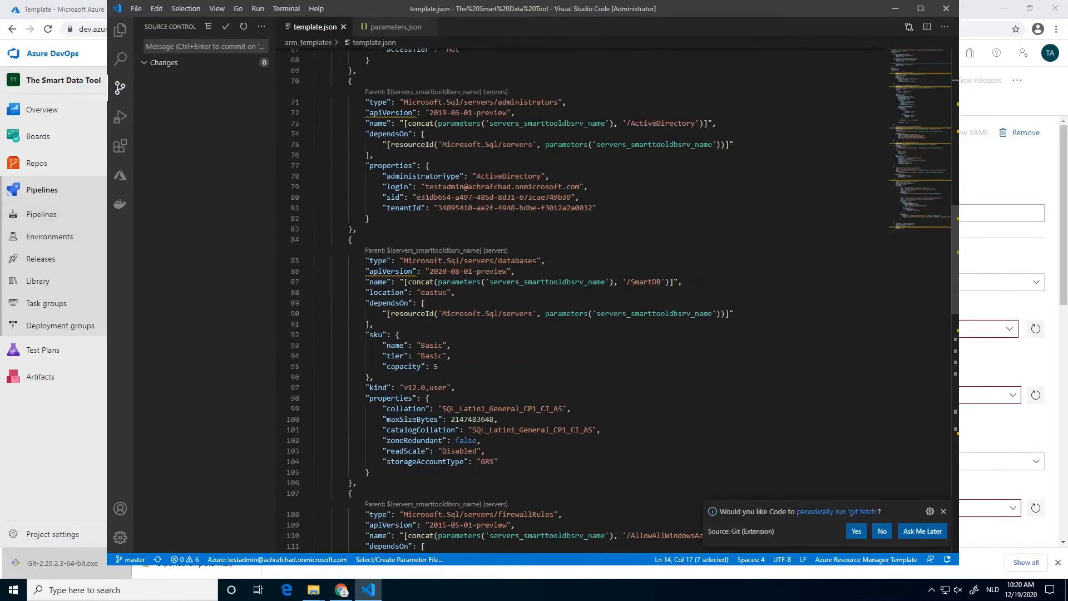
pyautogui.scroll(3, 584, 300)
pyautogui.scroll(-2, 584, 300)
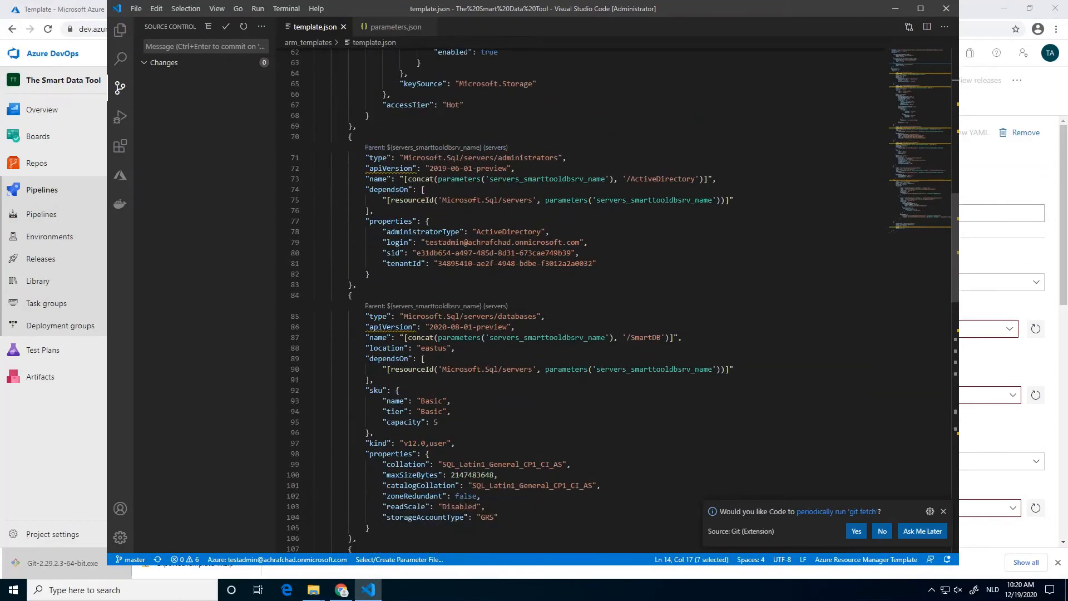
pyautogui.scroll(17, 584, 300)
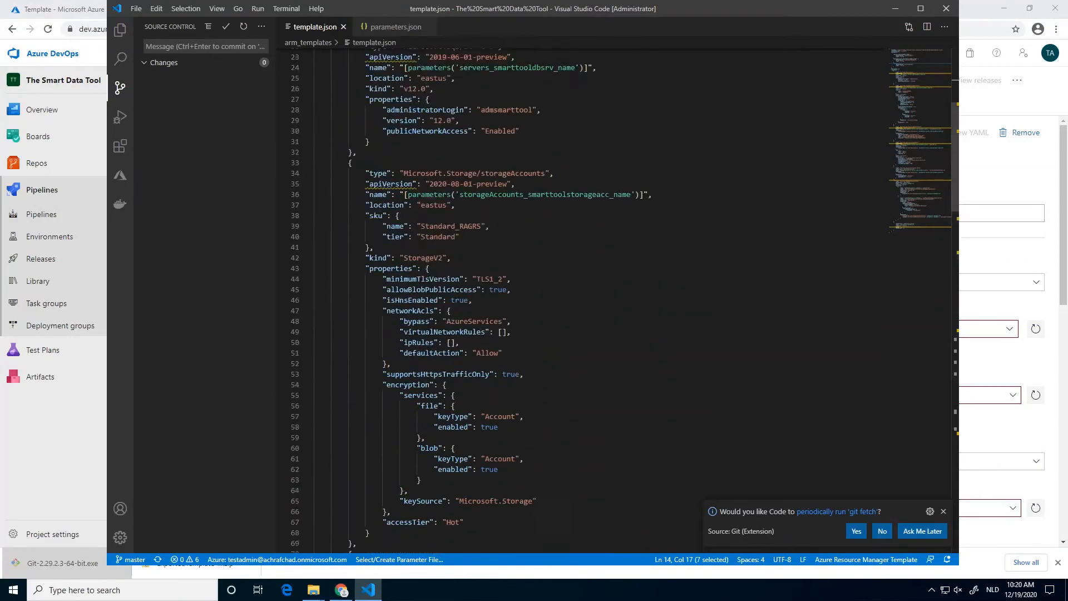
pyautogui.scroll(2, 584, 300)
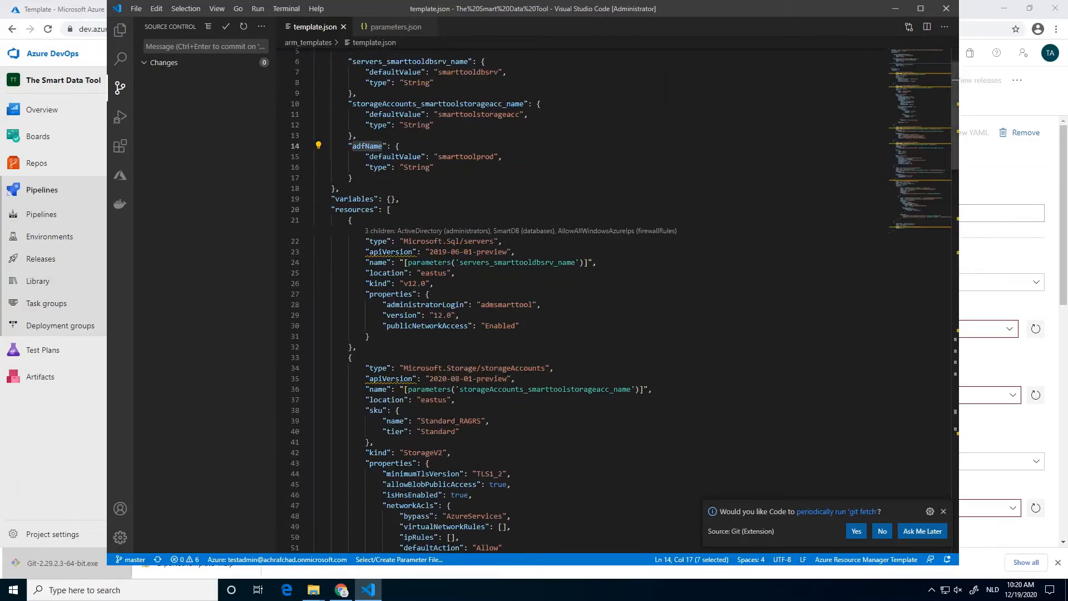
pyautogui.click(895, 9)
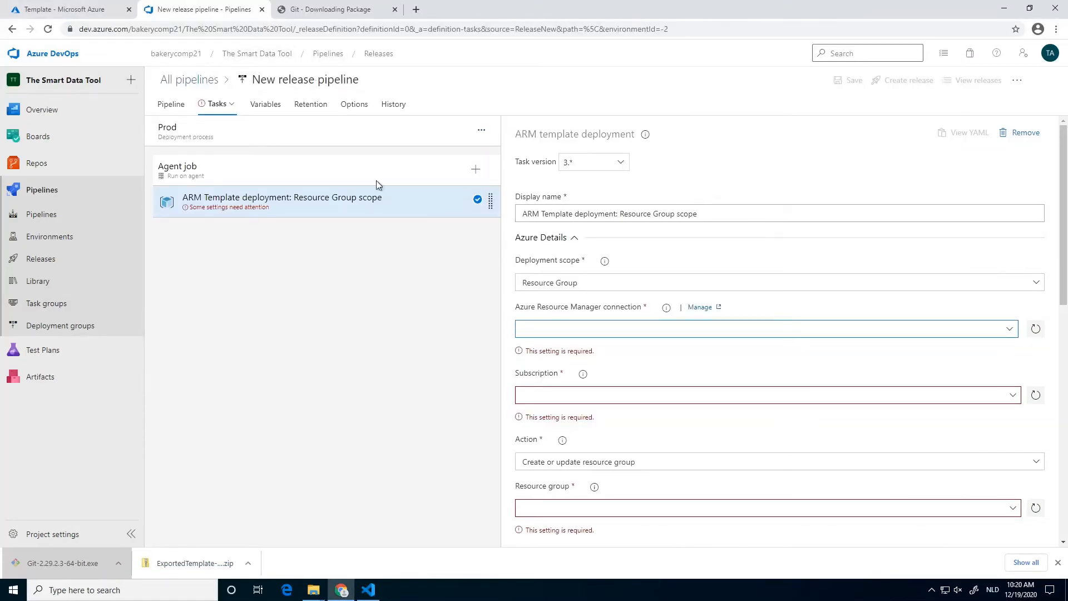
# In the Azure portal, create resource group rg_smarttool_prod under the Visual Studio Enterprise subscription in region (US) East US
pyautogui.click(49, 9)
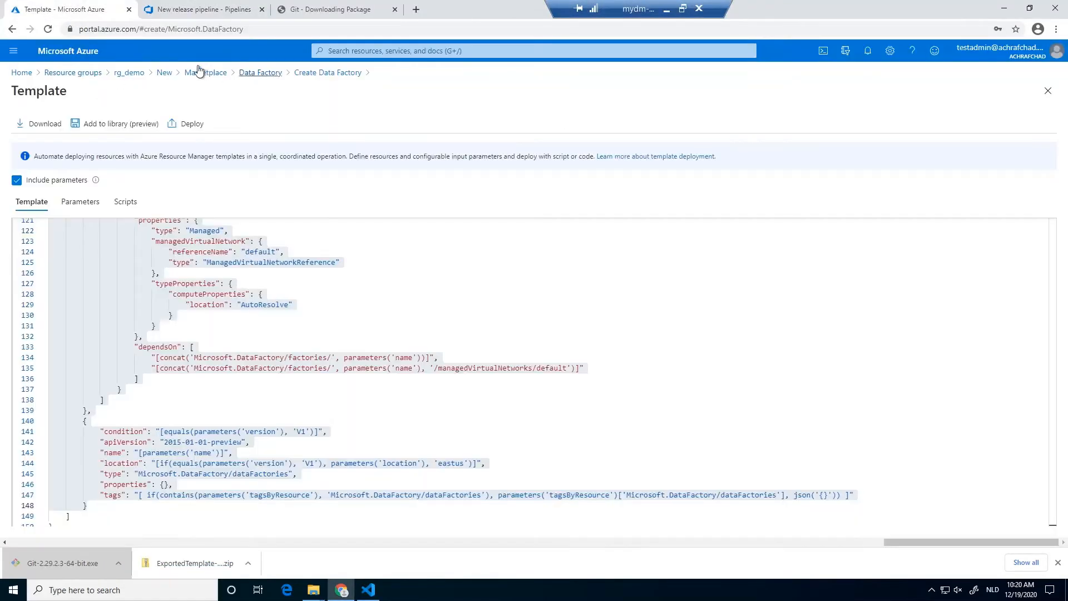
pyautogui.click(69, 74)
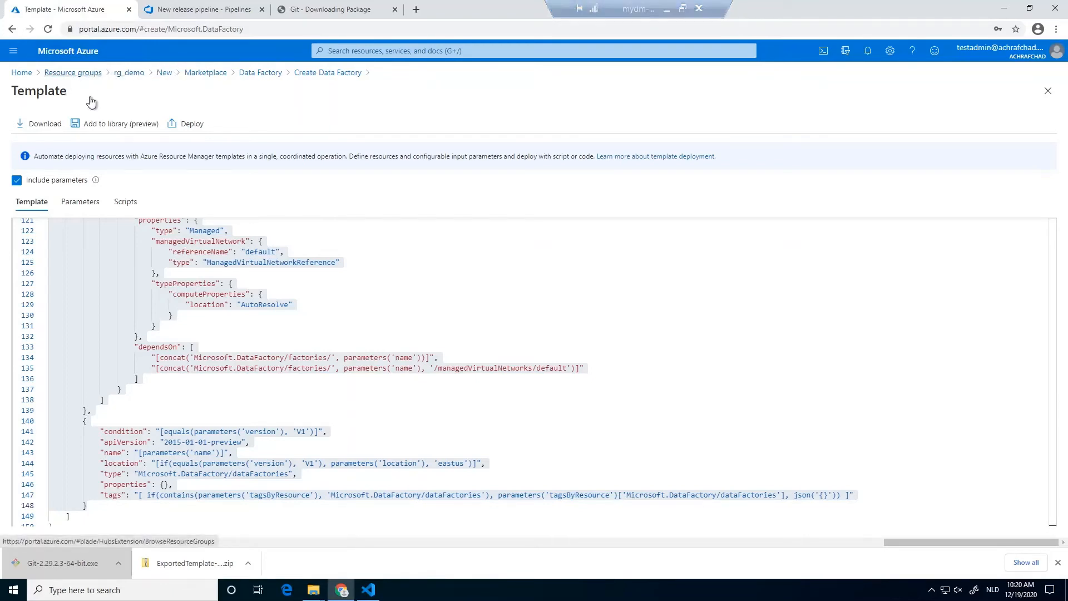
pyautogui.click(31, 124)
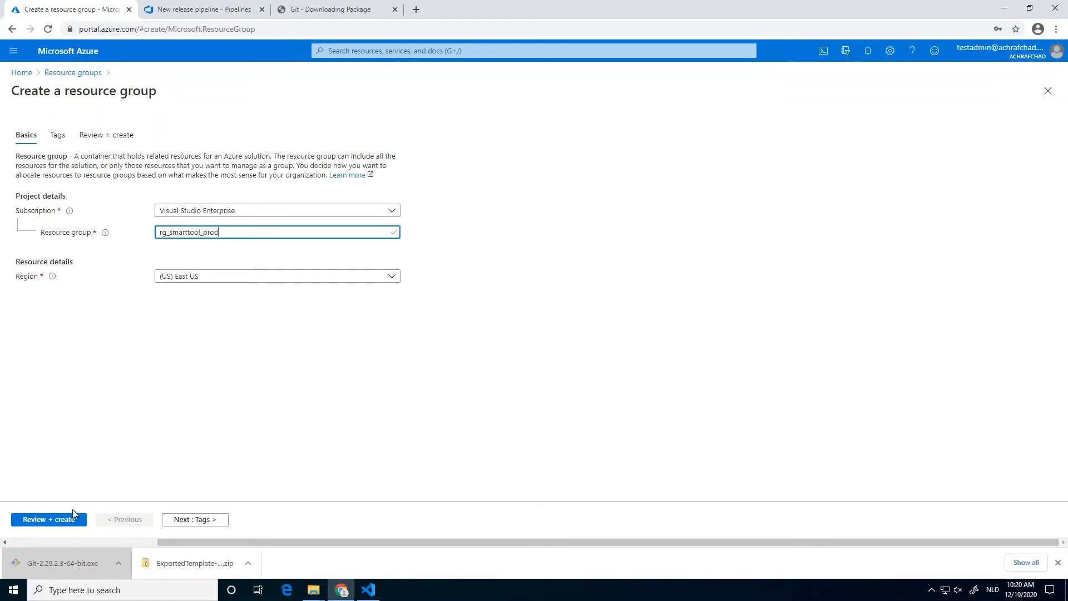
pyautogui.click(49, 518)
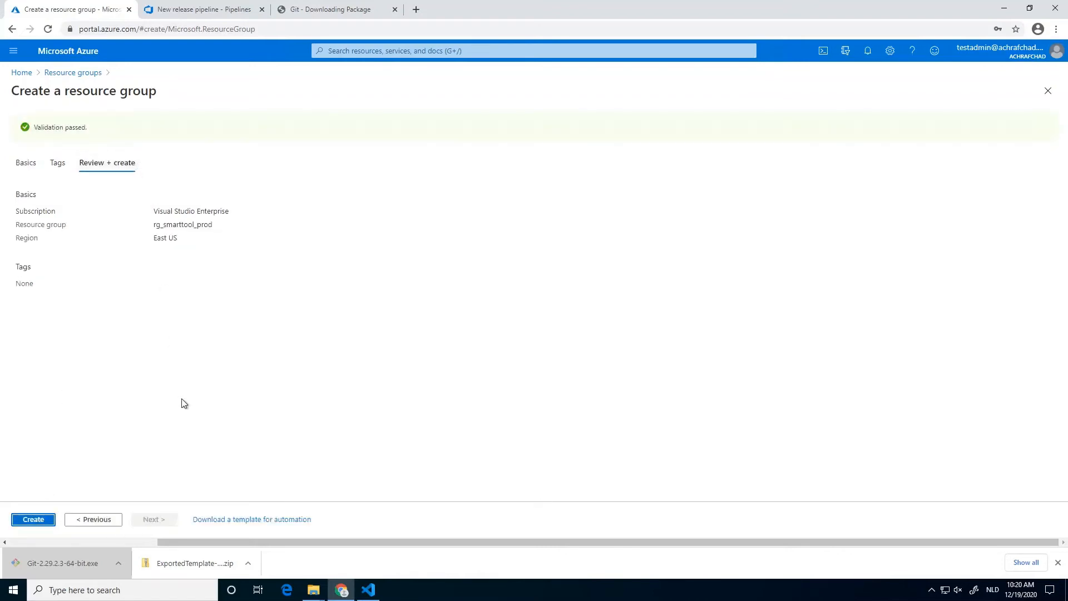
pyautogui.click(36, 521)
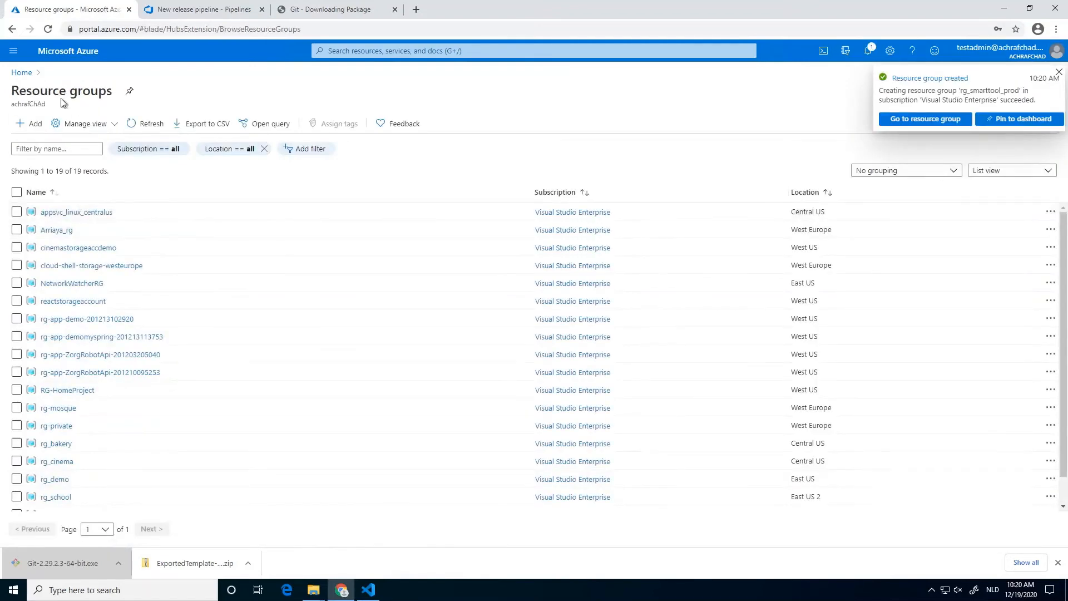
# Back in the Azure DevOps release pipeline, select Visual Studio Enterprise as the task's Azure Resource Manager connection and authorize it
pyautogui.click(306, 7)
pyautogui.click(187, 8)
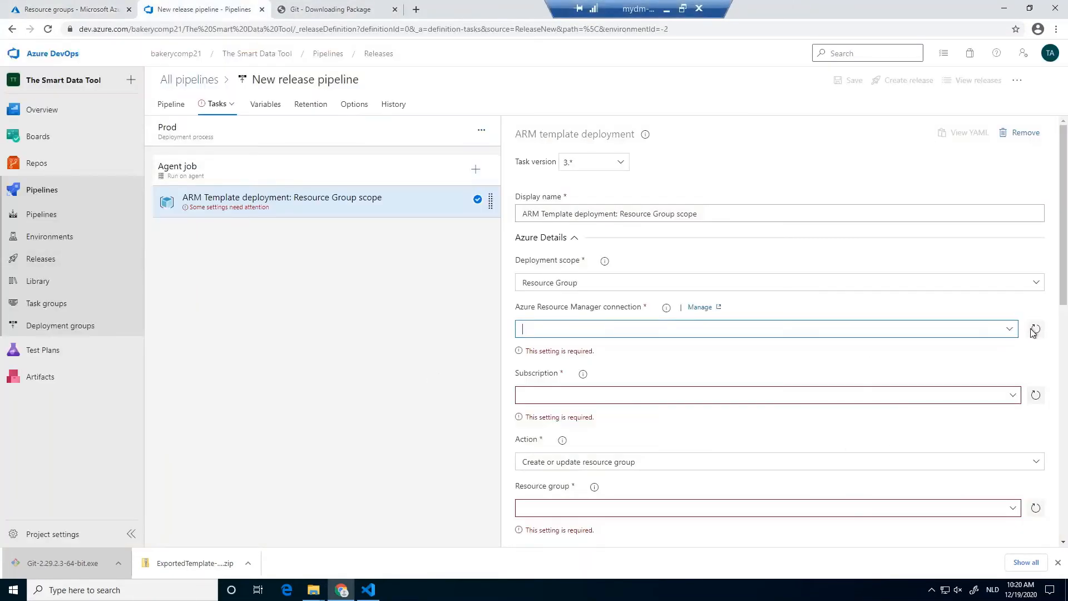
pyautogui.click(1012, 333)
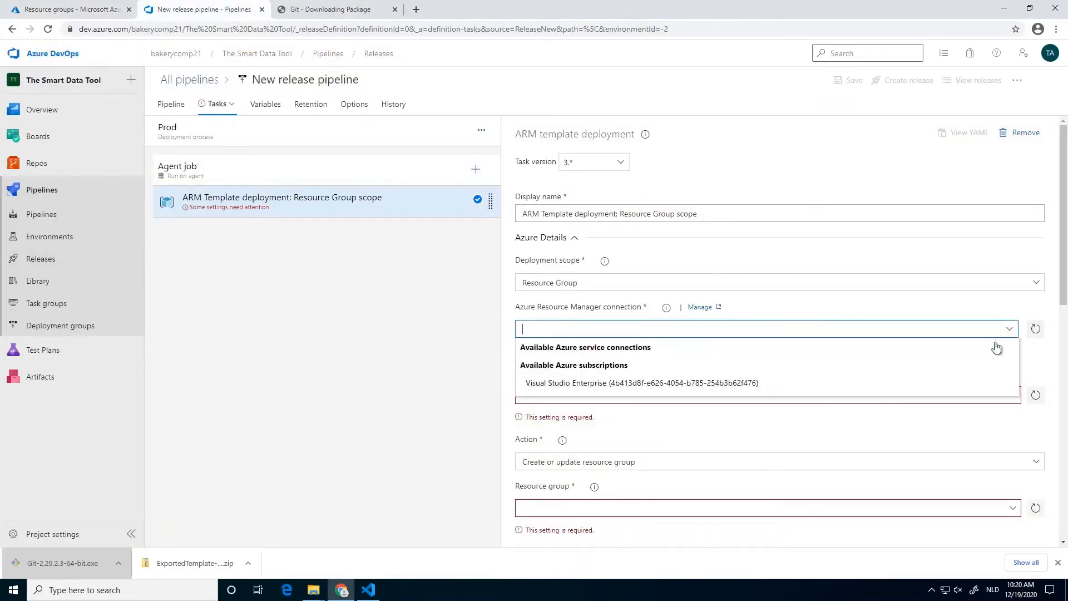
pyautogui.click(840, 384)
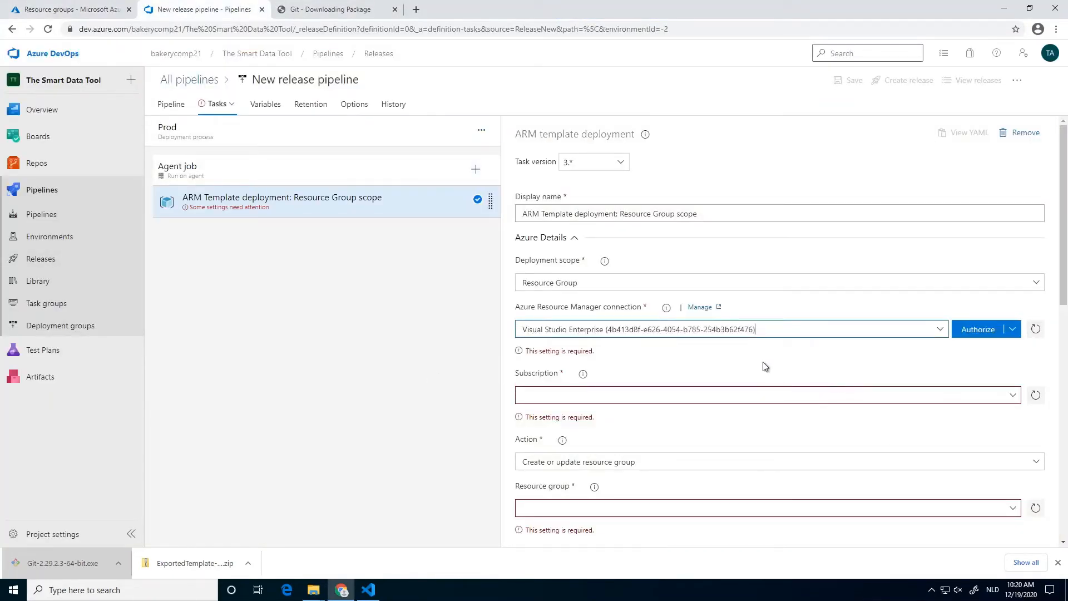
pyautogui.click(977, 329)
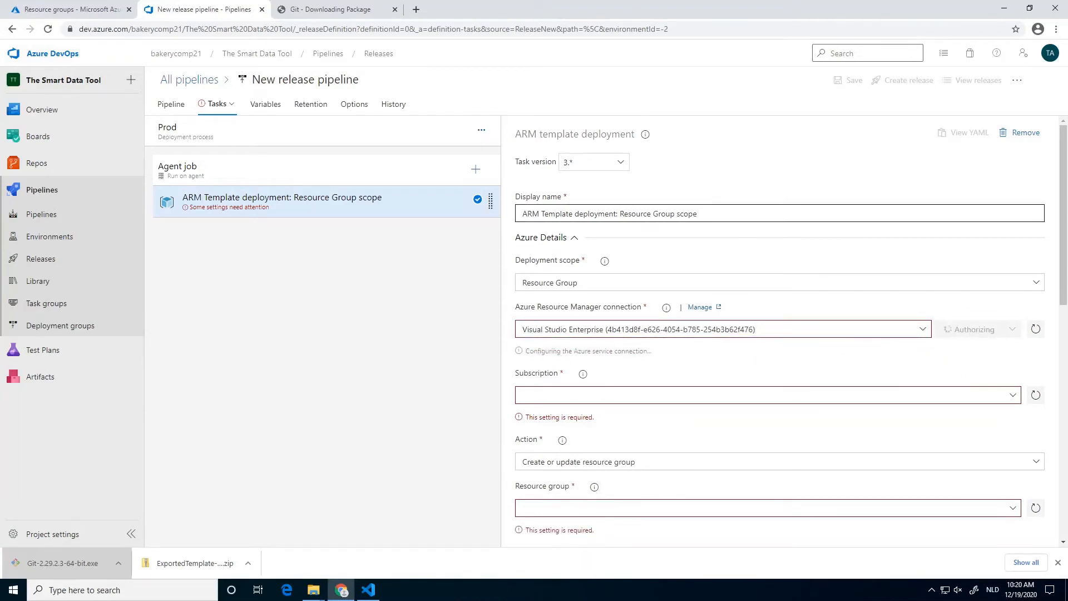
pyautogui.click(1013, 396)
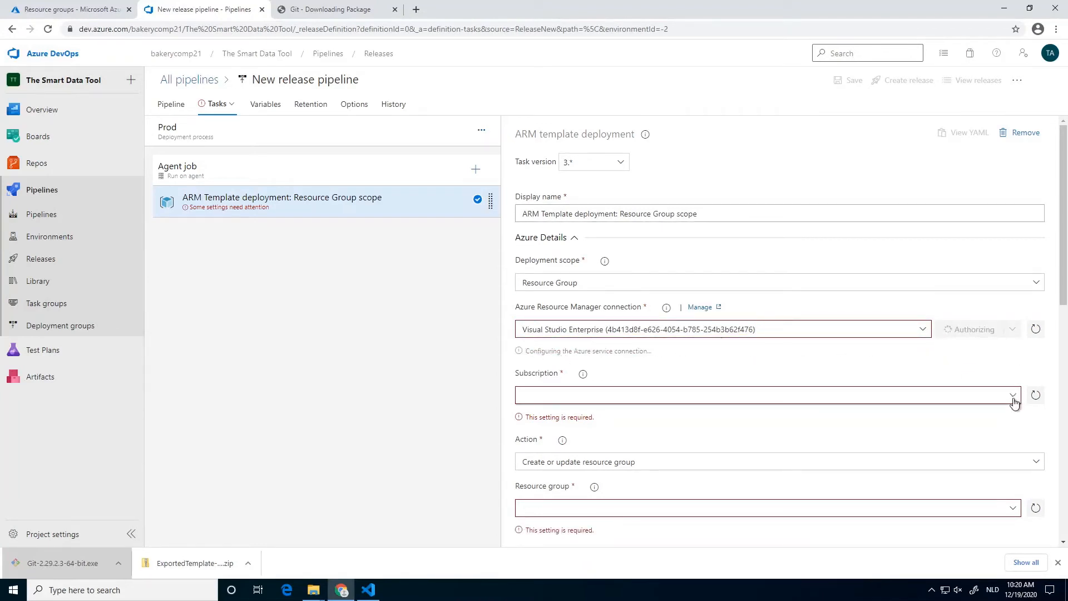
pyautogui.click(918, 366)
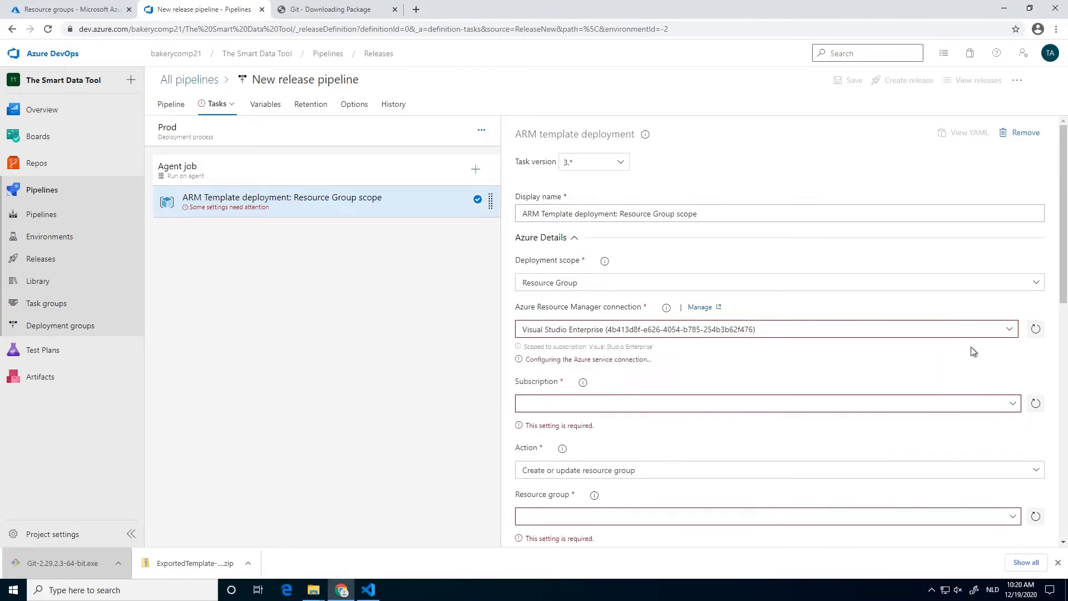
# Set the deployment task's subscription to Visual Studio Enterprise and keep the action Create or update resource group
pyautogui.click(729, 386)
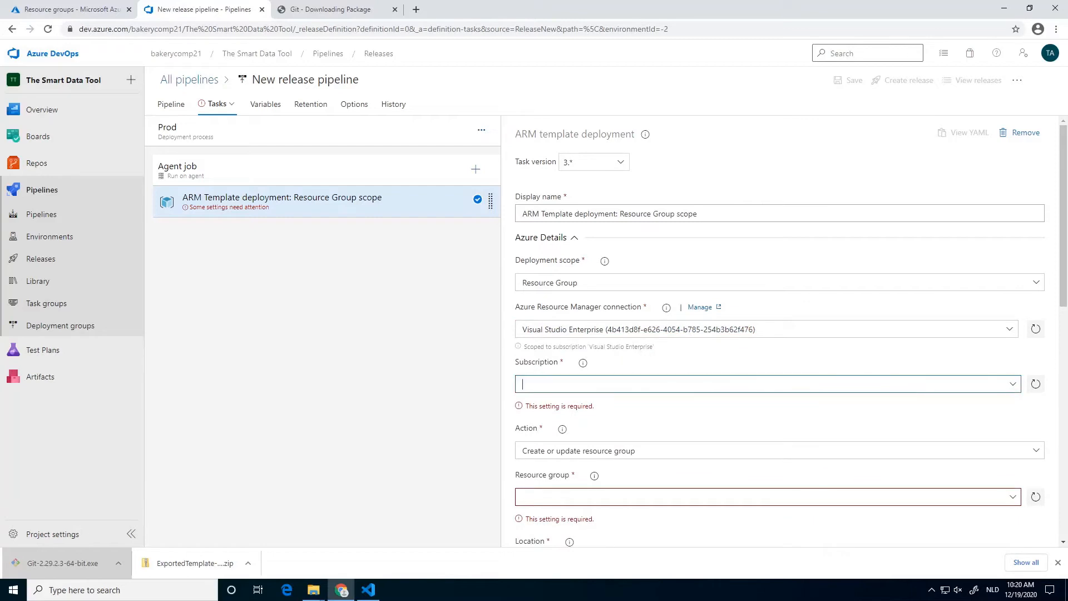
pyautogui.click(1012, 388)
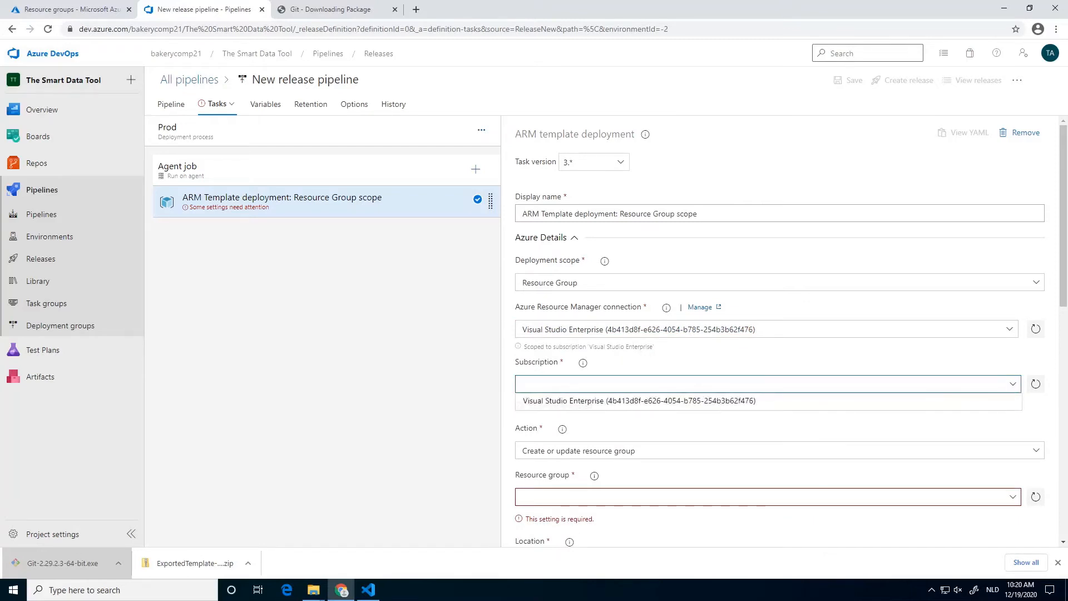
pyautogui.click(775, 402)
pyautogui.click(1037, 432)
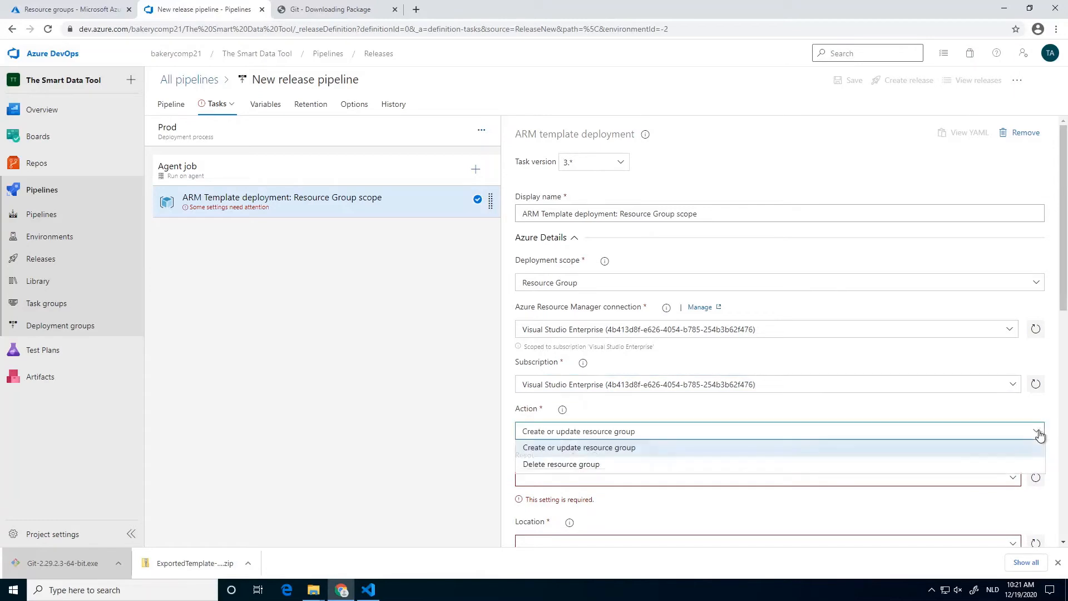
pyautogui.click(1037, 432)
# Set the deployment task's resource group to rg_smarttool_prod and its location to East US
pyautogui.click(1011, 481)
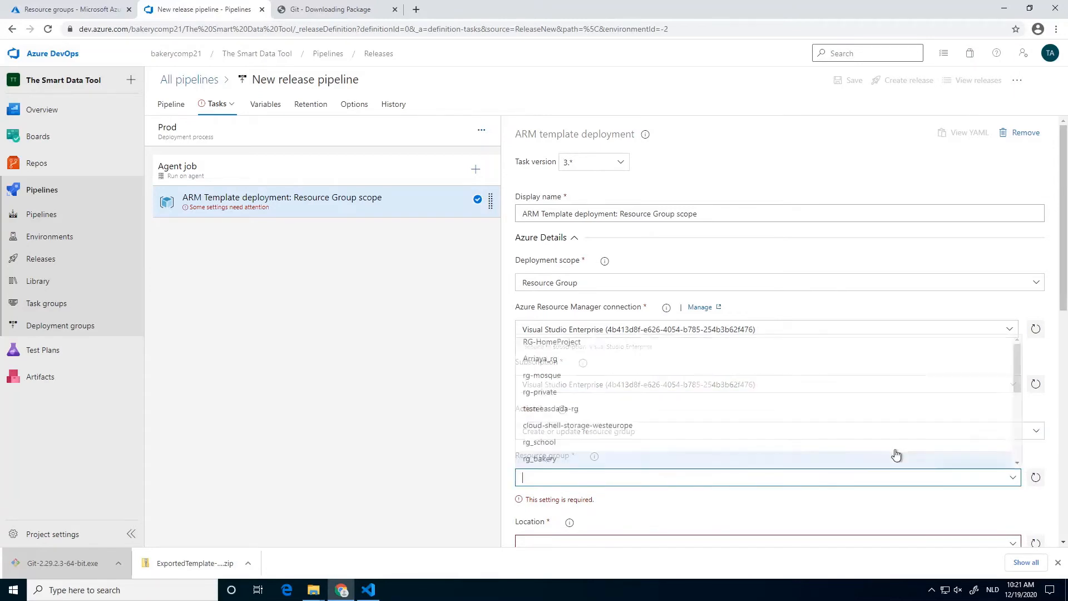
pyautogui.scroll(3, 603, 376)
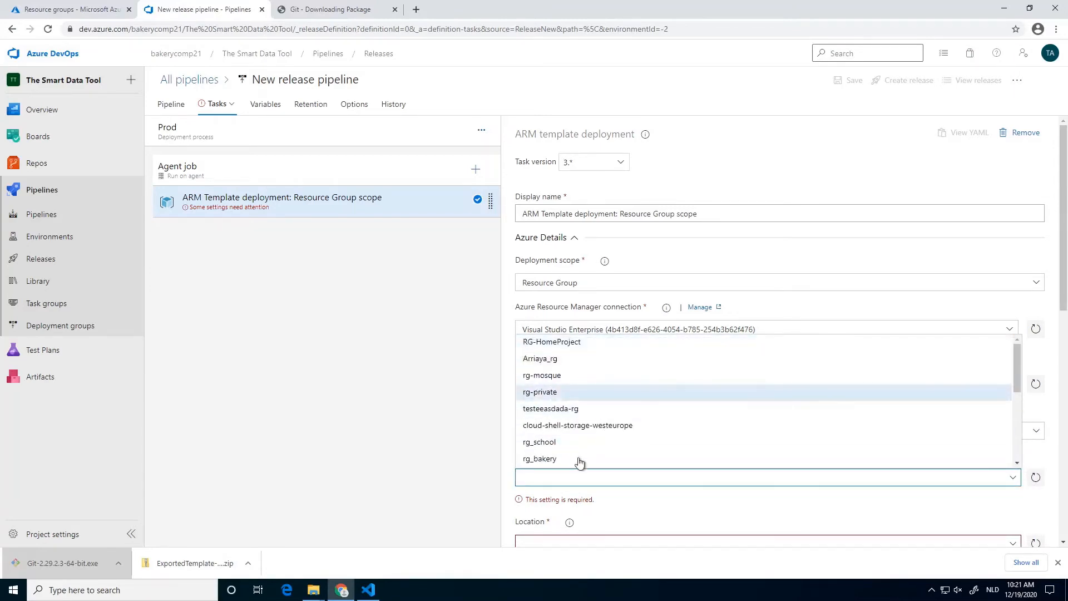
pyautogui.scroll(-3, 556, 411)
pyautogui.click(577, 443)
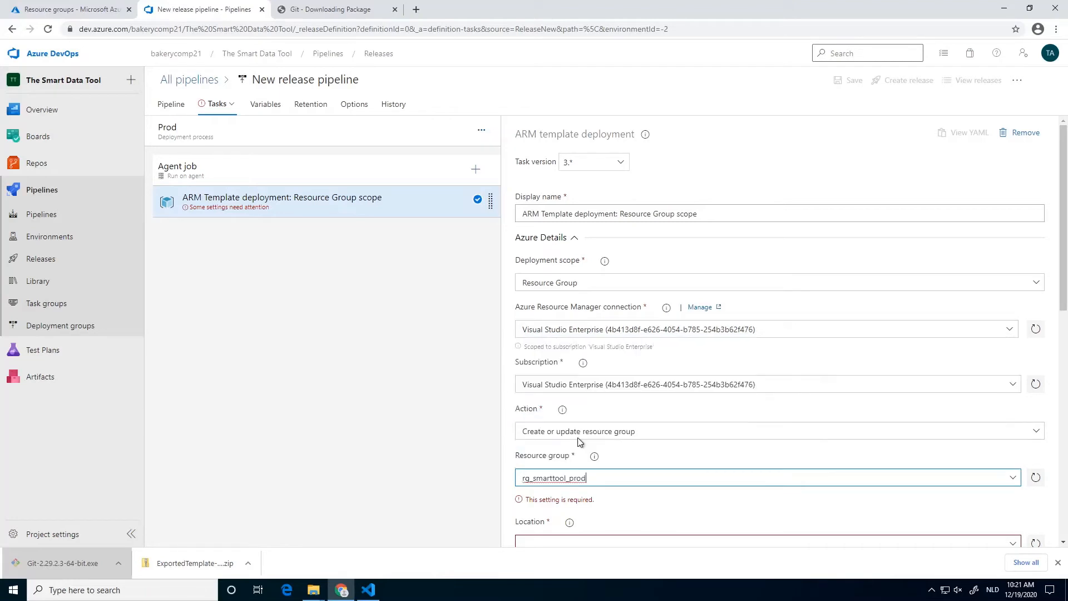
pyautogui.scroll(-1, 517, 478)
pyautogui.click(1013, 470)
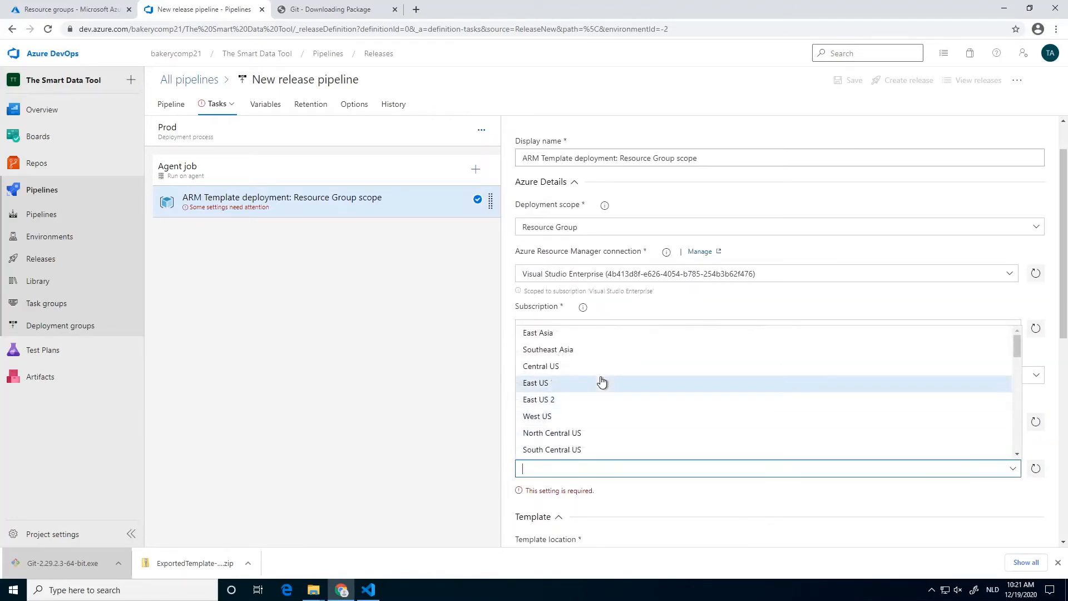
pyautogui.click(603, 382)
# Choose template.json from the linked artifact's arm_templates folder as the deployment template
pyautogui.scroll(-3, 503, 482)
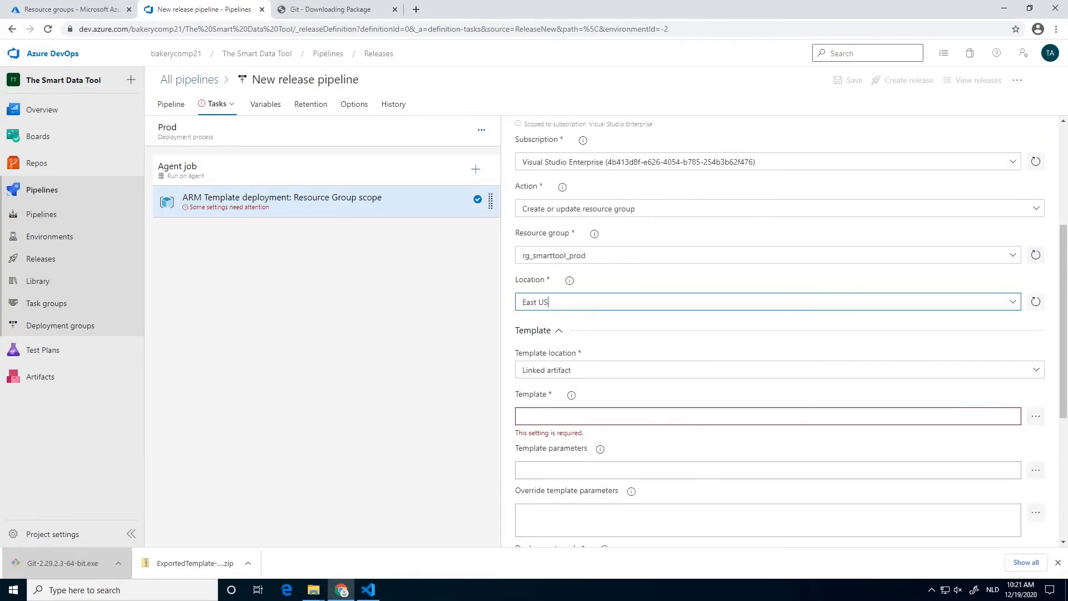
pyautogui.click(1038, 417)
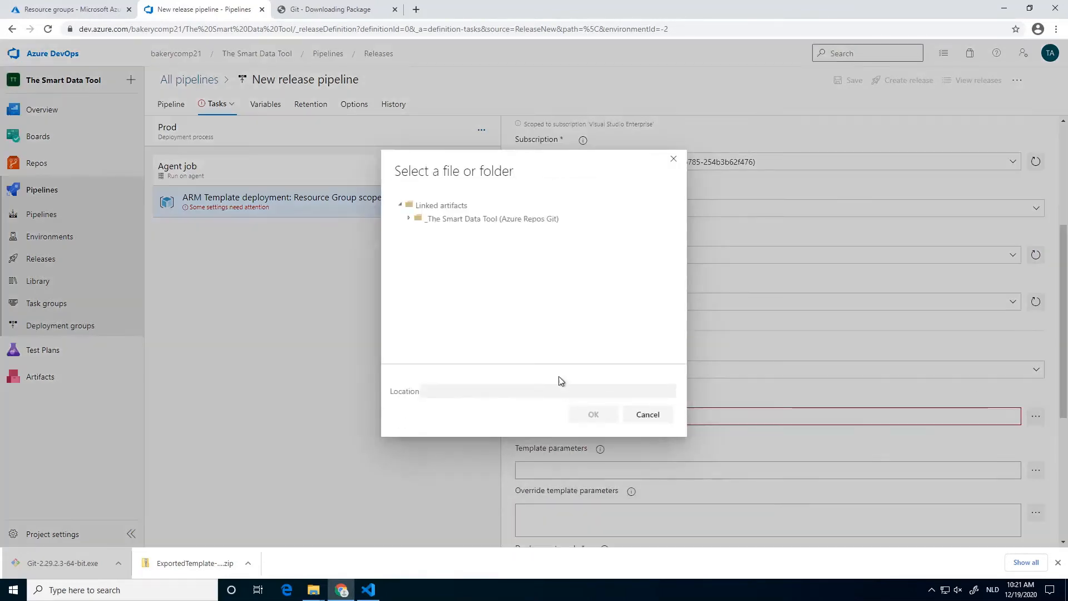
pyautogui.click(410, 219)
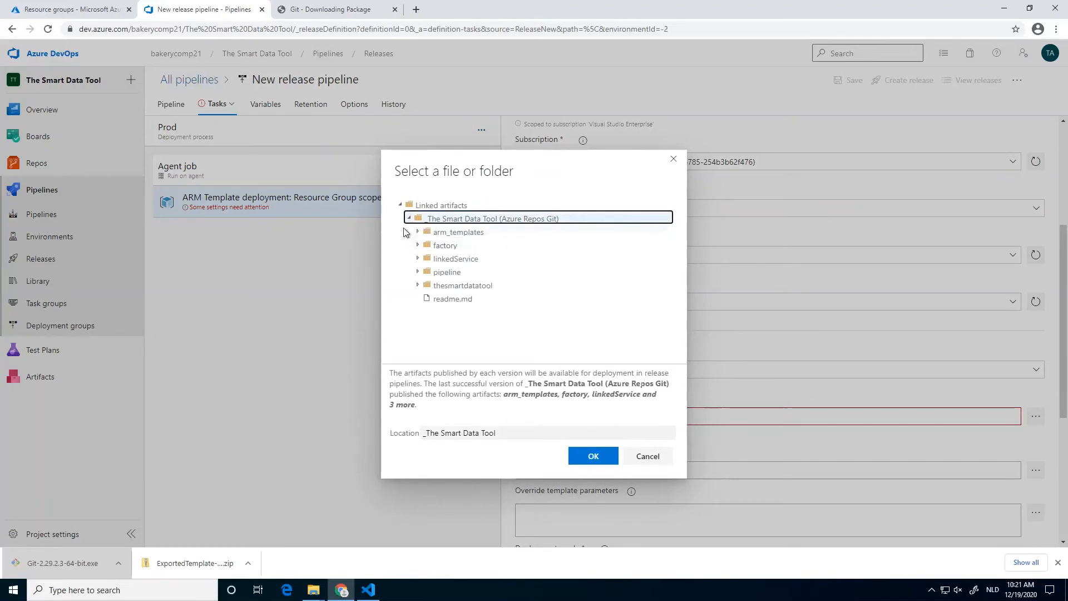
pyautogui.click(420, 233)
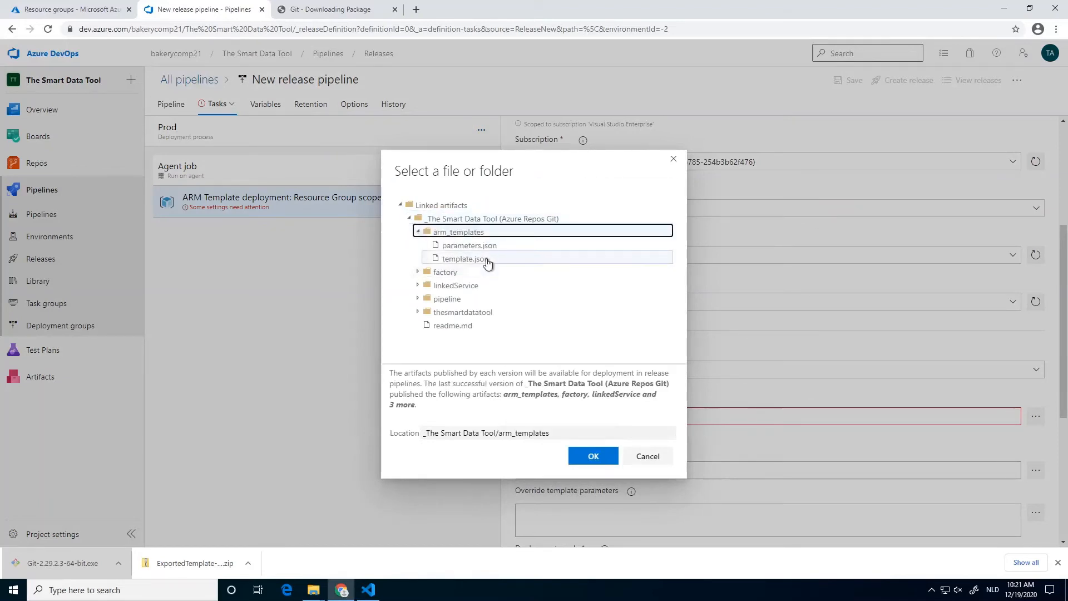
pyautogui.doubleClick(486, 260)
pyautogui.click(593, 455)
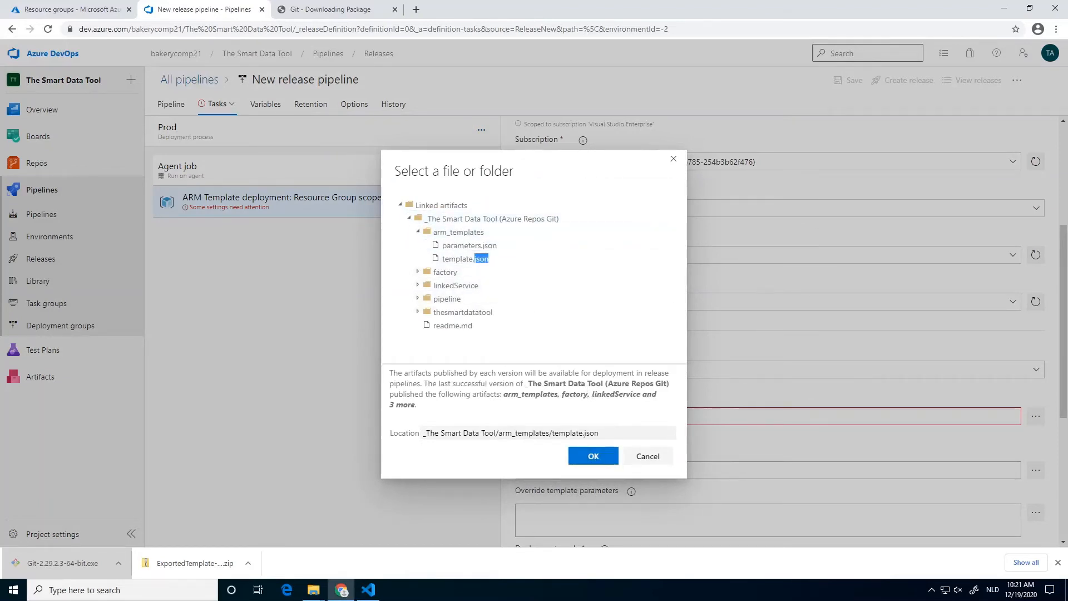
# Choose parameters.json from the linked artifact's arm_templates folder as the template parameters file
pyautogui.click(1036, 460)
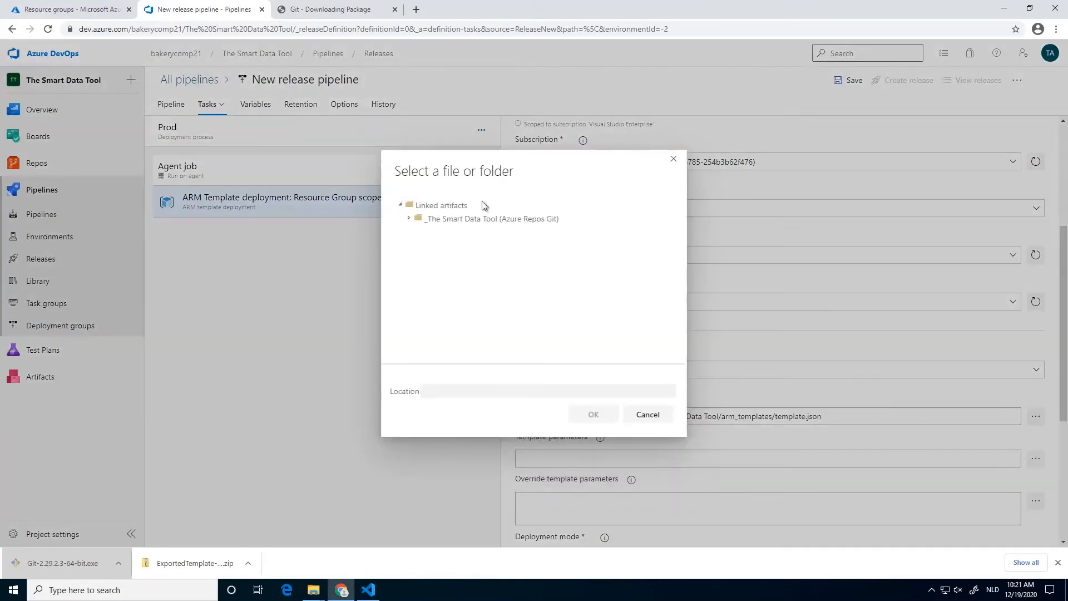
pyautogui.click(407, 221)
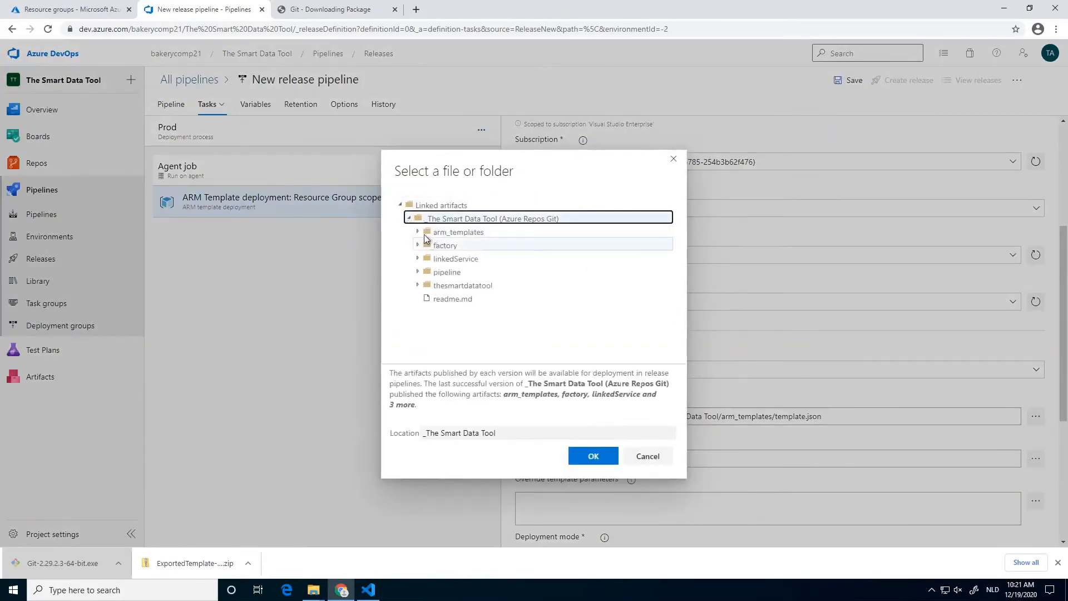
pyautogui.click(419, 233)
pyautogui.click(470, 247)
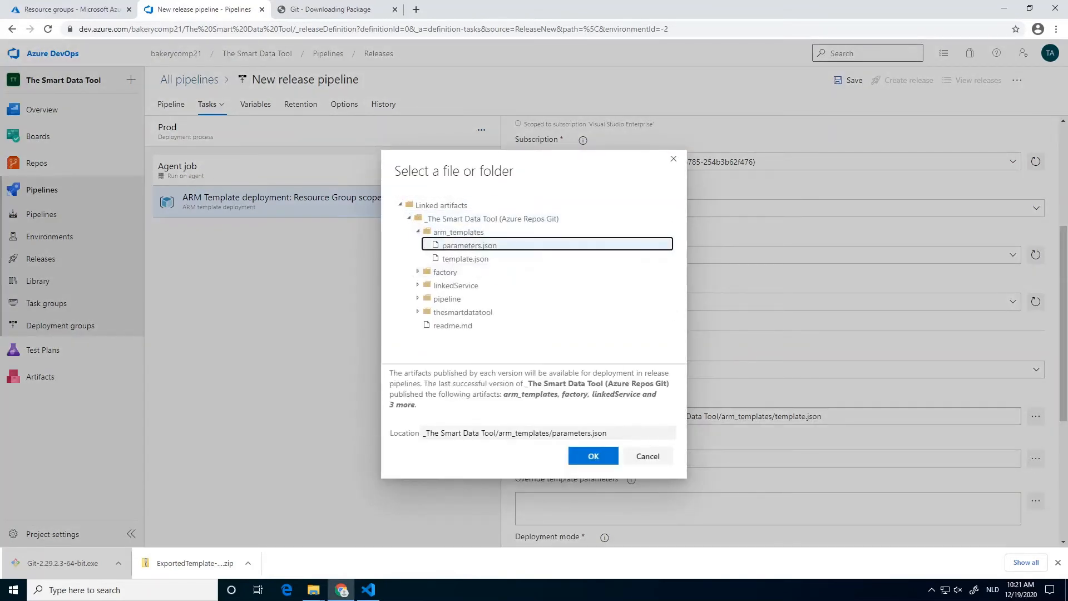
pyautogui.press('Return')
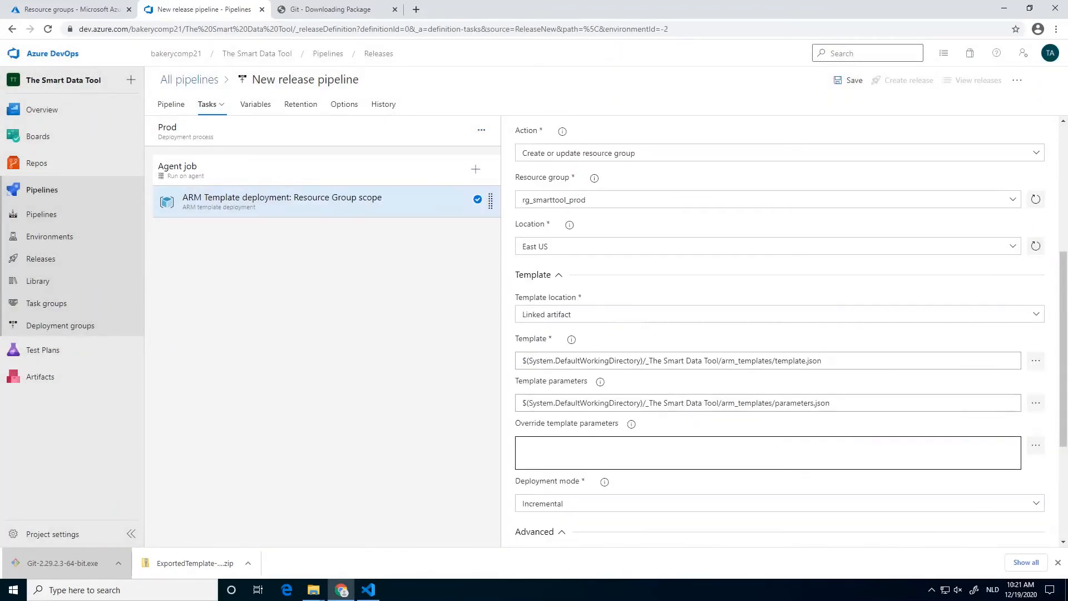
# Open the override template parameters editor for the deployment task and widen the parameter name column
pyautogui.click(1036, 445)
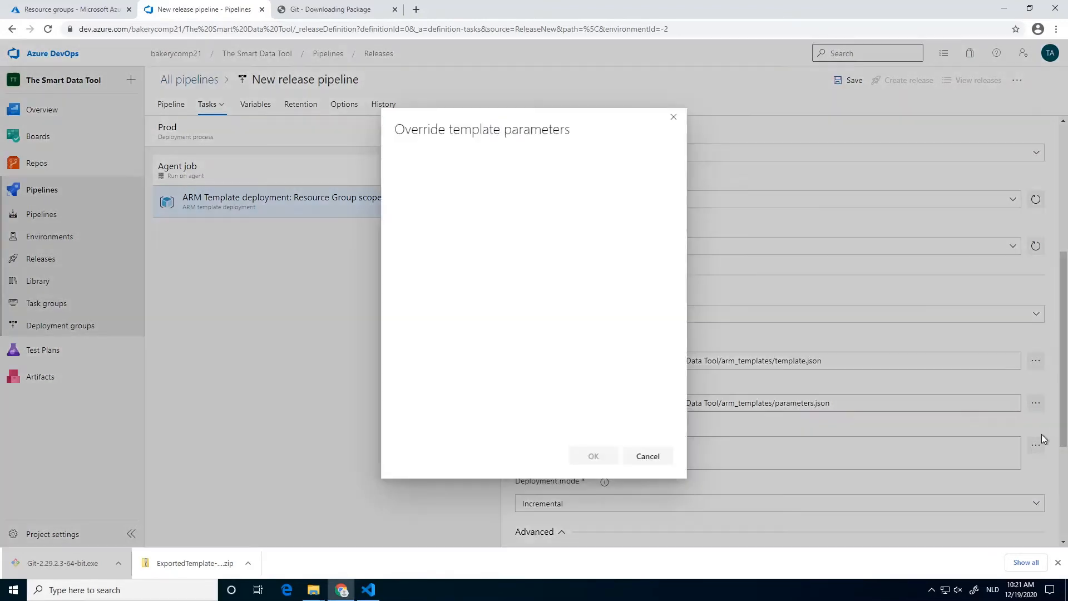
pyautogui.click(557, 181)
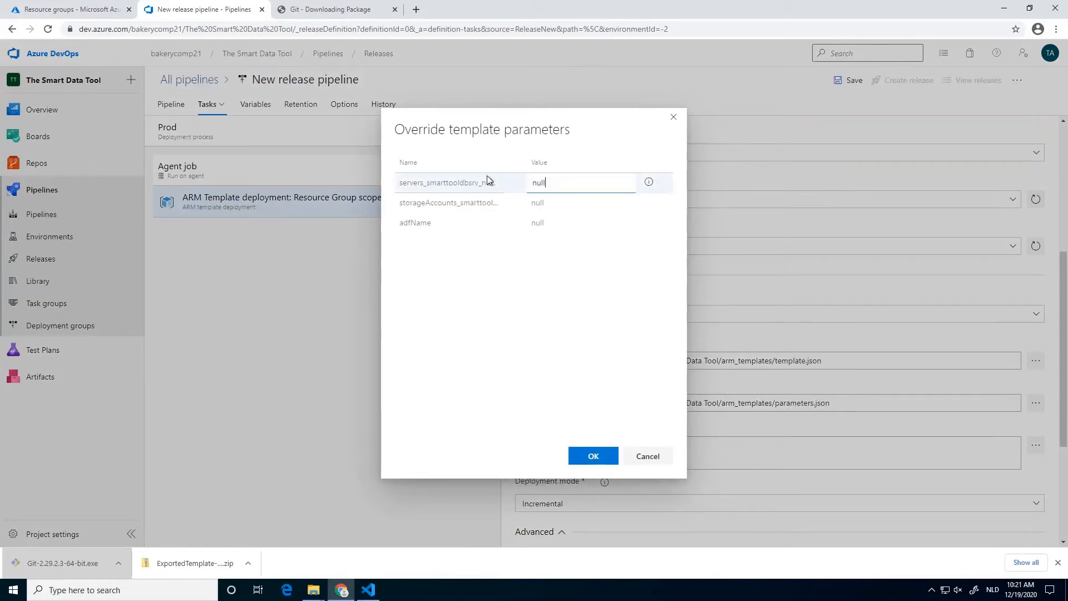
pyautogui.moveTo(535, 162); pyautogui.dragTo(587, 162)
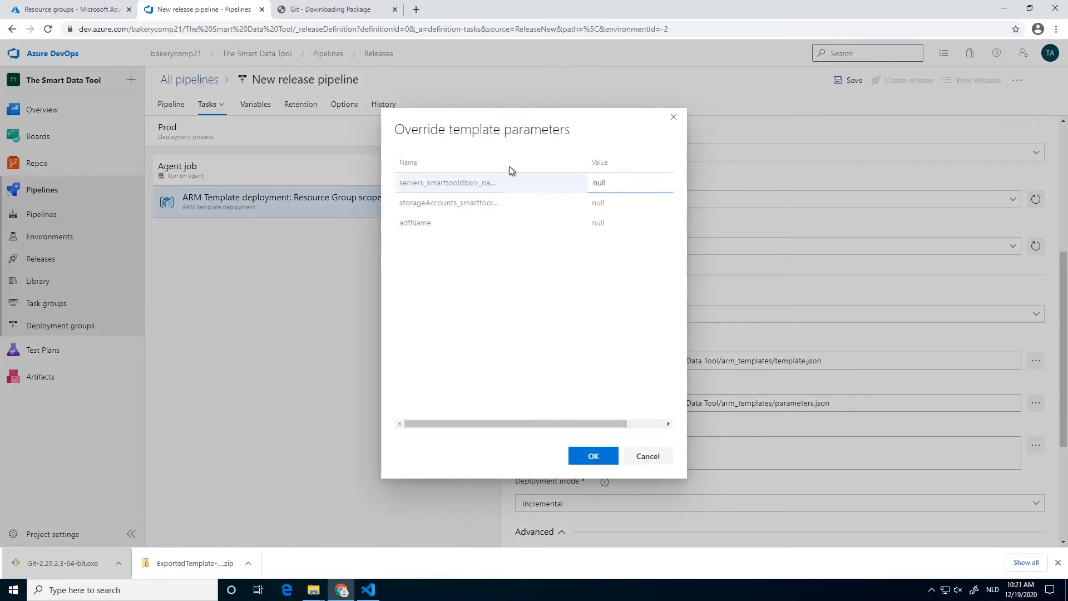
pyautogui.doubleClick(477, 183)
pyautogui.click(485, 185)
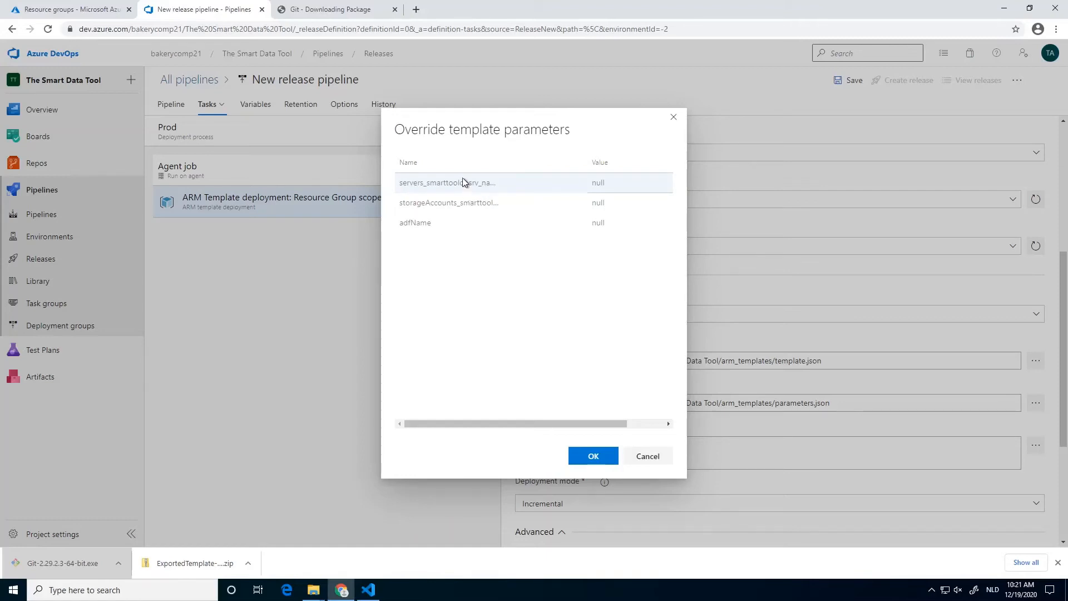
# Override the server name parameter with smarttooldbsrvprd, reusing the default value from template.json in Visual Studio Code as its base
pyautogui.click(368, 590)
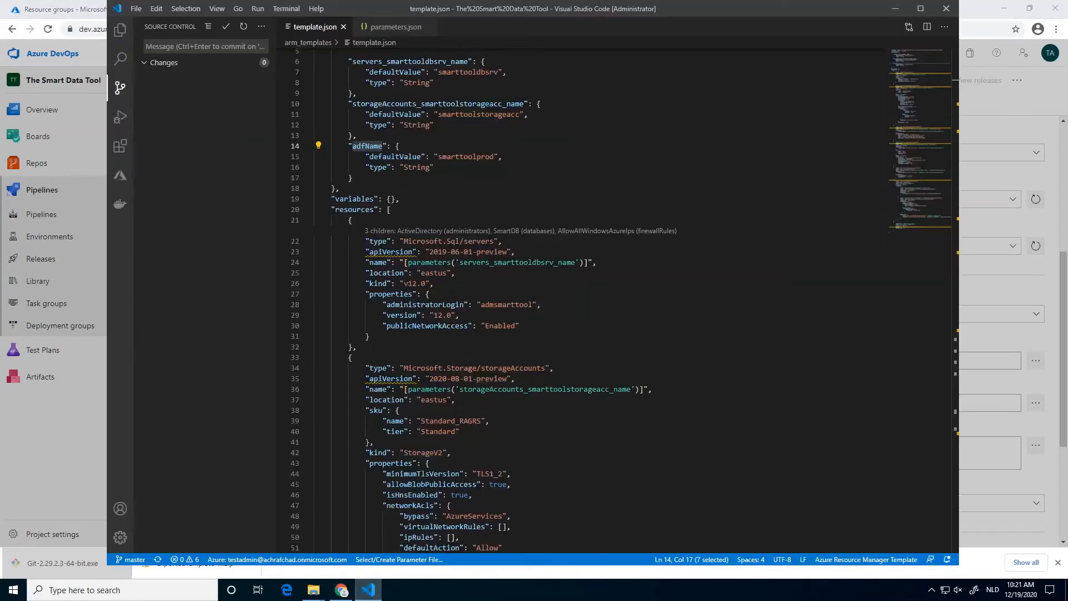
pyautogui.scroll(2, 556, 301)
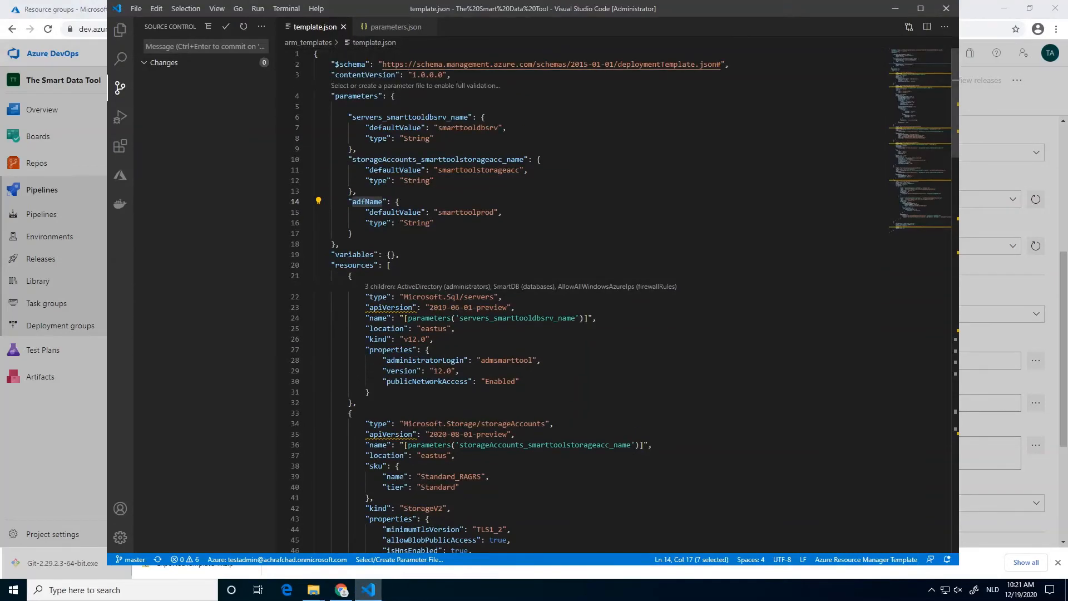
pyautogui.click(434, 139)
pyautogui.doubleClick(468, 127)
pyautogui.hotkey('ctrl', 'c')
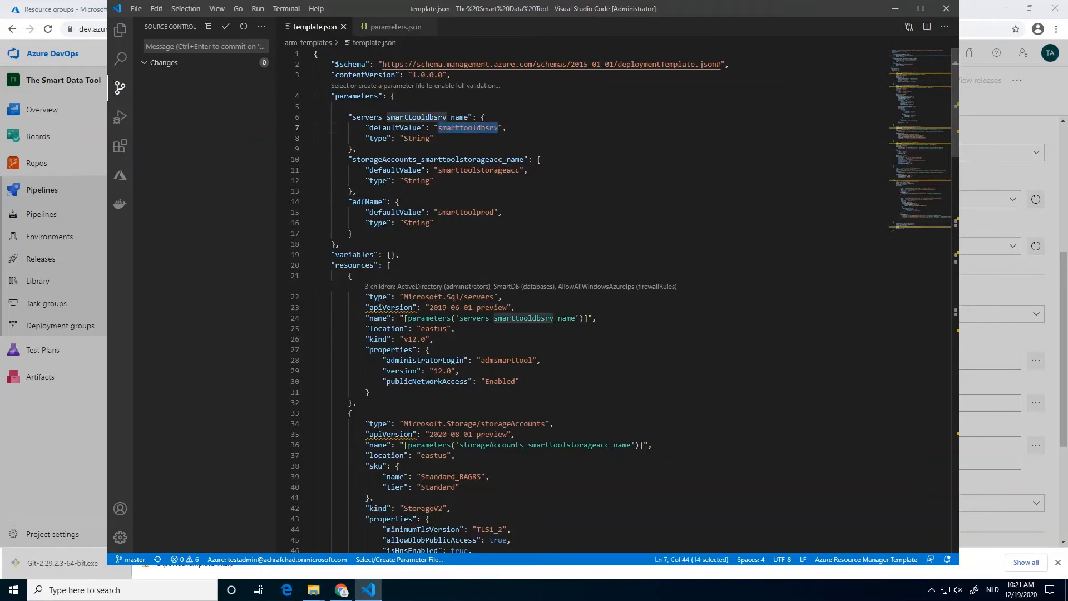
pyautogui.hotkey('alt', 'Tab')
pyautogui.click(613, 181)
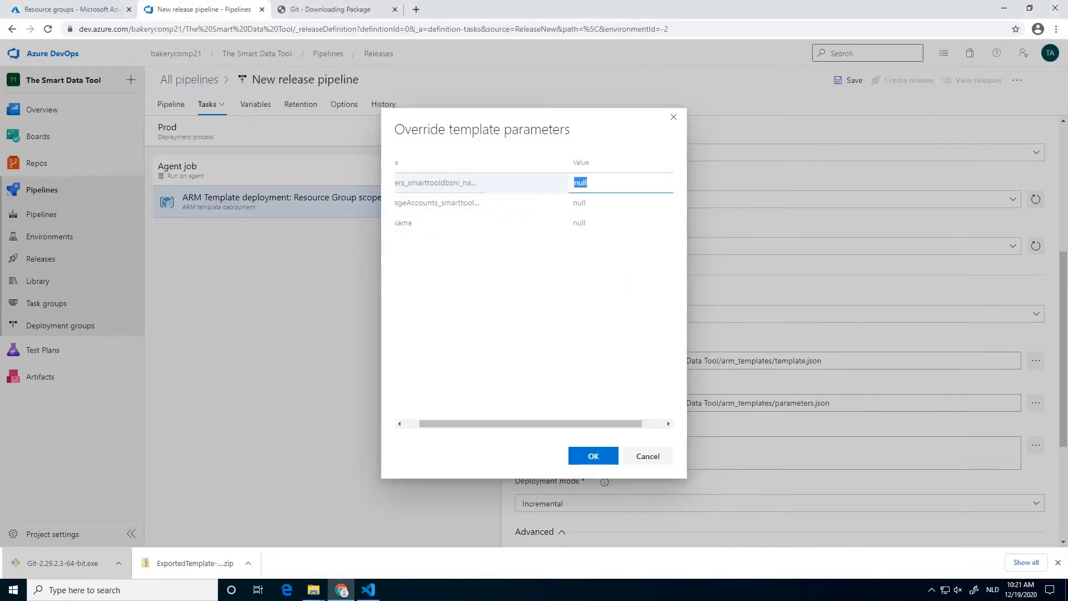
pyautogui.hotkey('ctrl', 'v')
# Override the storage account name parameter with smarttoolstorageaccprd, based on the default value in template.json
pyautogui.hotkey('alt', 'Tab')
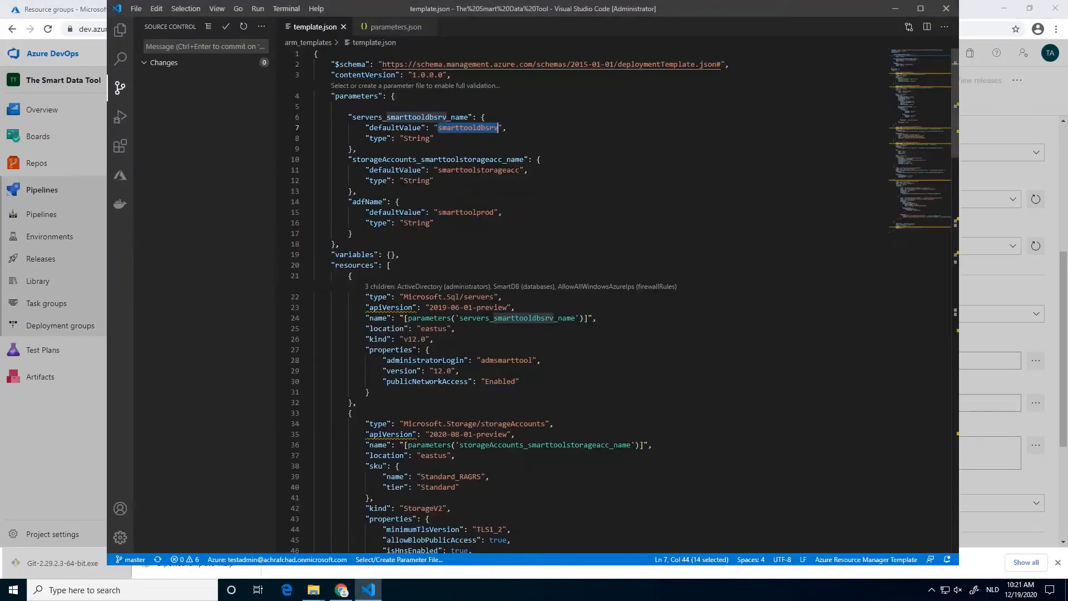
pyautogui.doubleClick(478, 170)
pyautogui.hotkey('ctrl', 'c')
pyautogui.hotkey('alt', 'Tab')
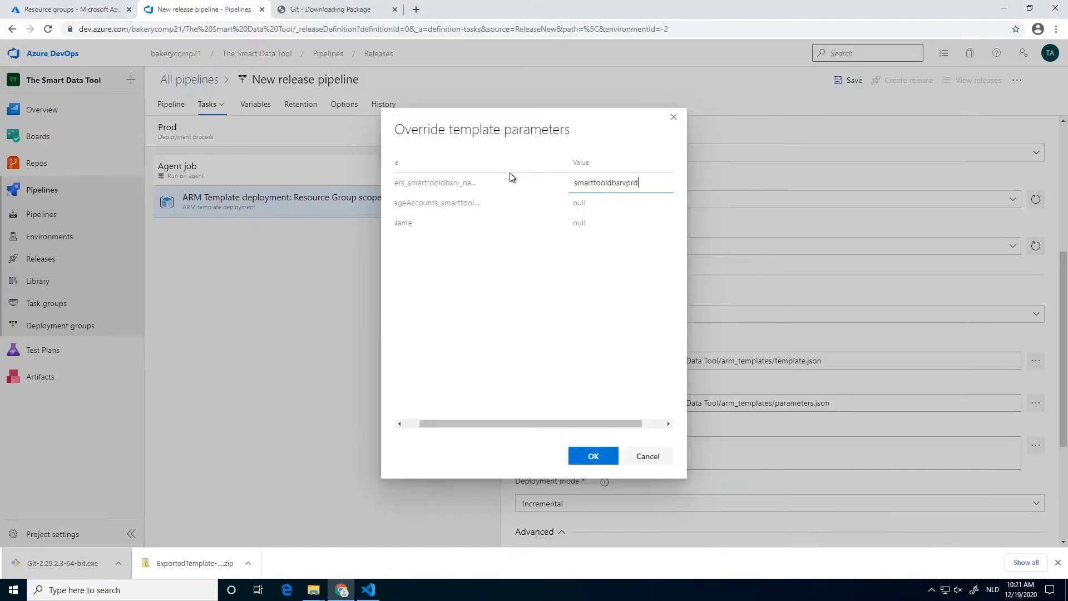
pyautogui.doubleClick(594, 202)
pyautogui.hotkey('ctrl', 'v')
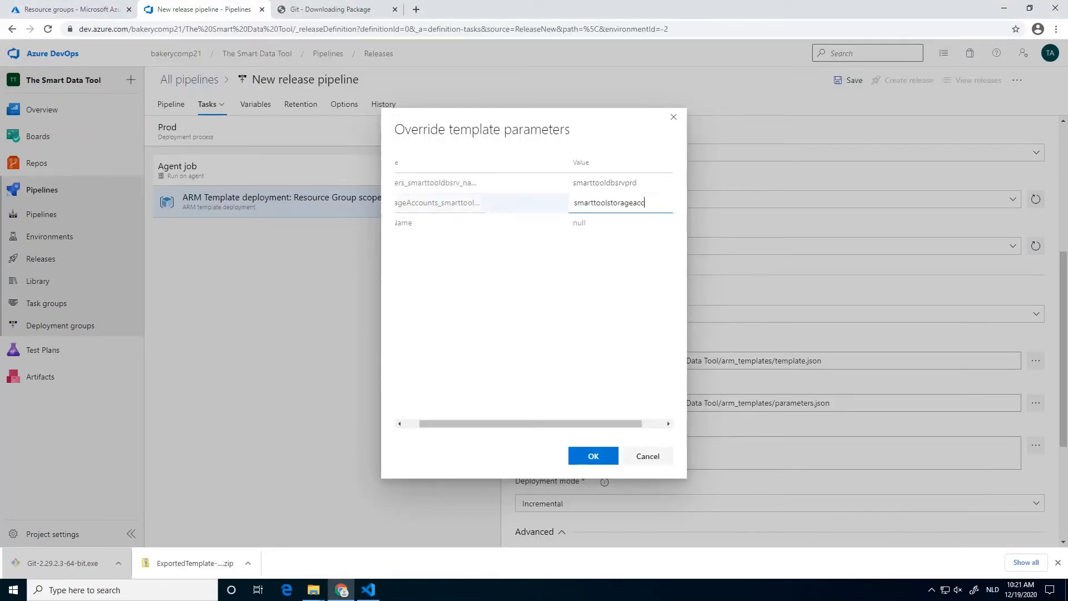
# Override adfName with smarttoolprod as in template.json and apply the parameter overrides to the task
pyautogui.hotkey('alt', 'Tab')
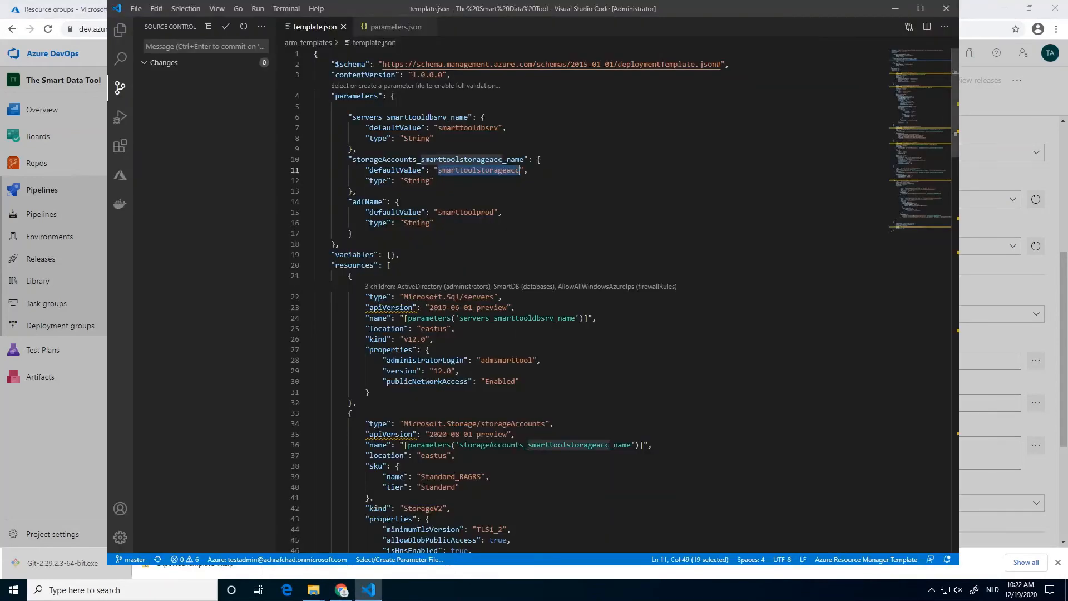
pyautogui.doubleClick(467, 212)
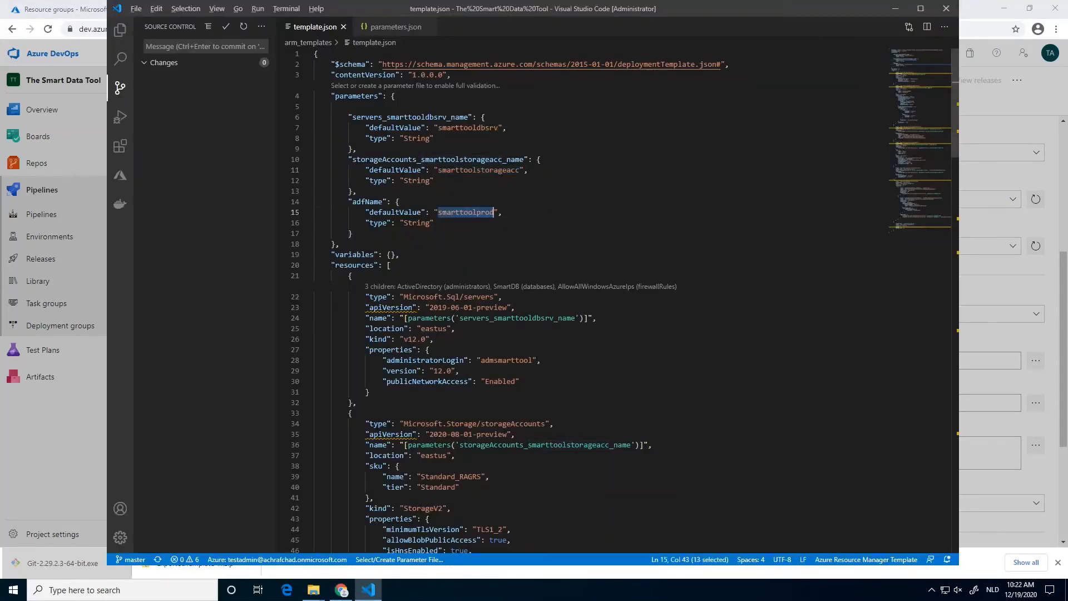
pyautogui.hotkey('alt', 'Tab')
pyautogui.click(605, 227)
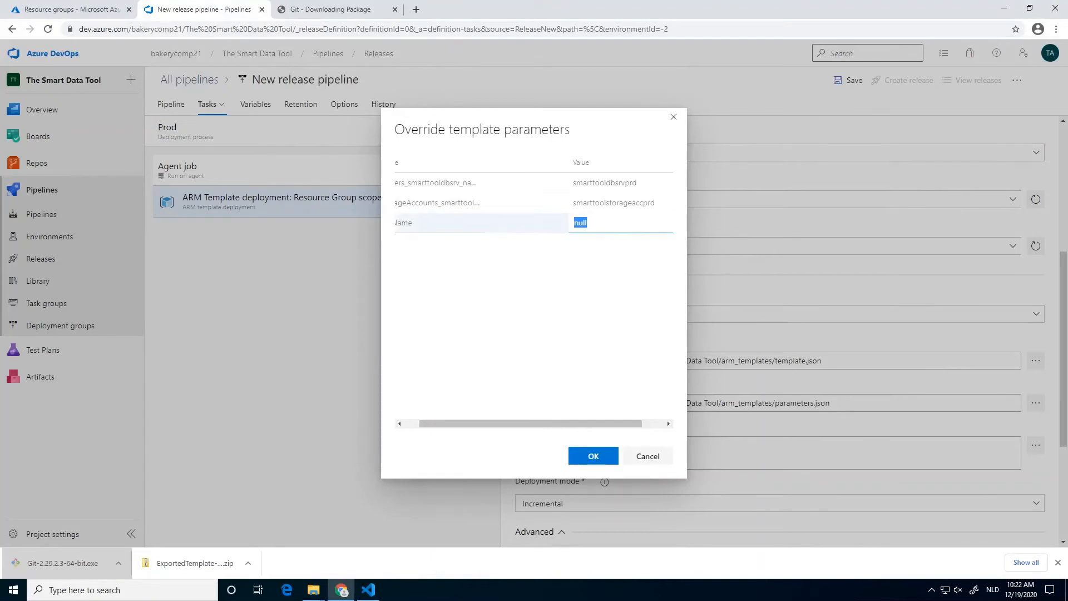
pyautogui.click(593, 455)
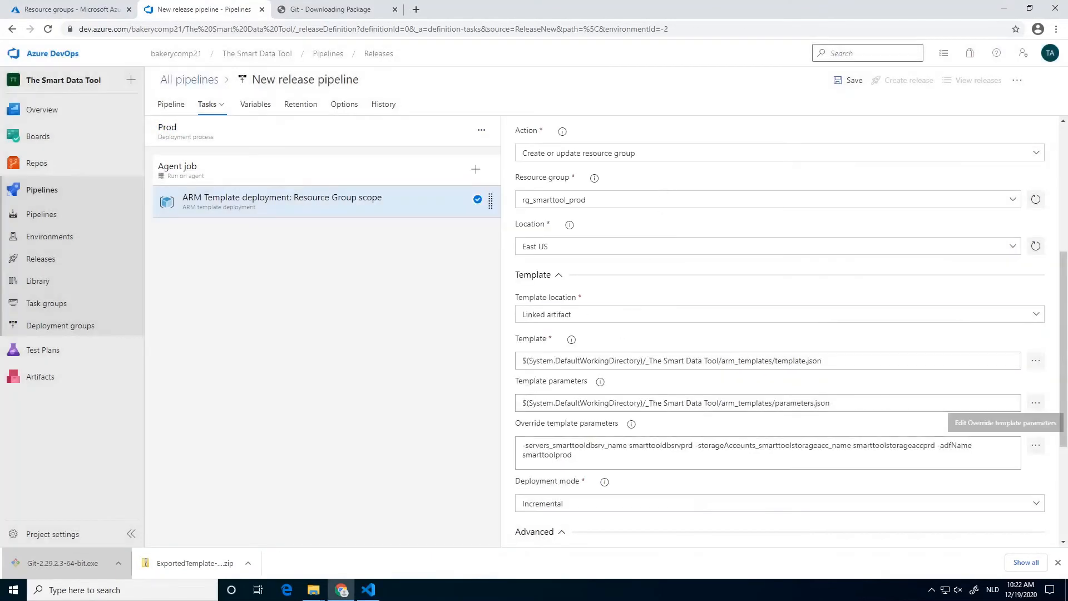
# Review the deployment mode options of the task and keep Incremental
pyautogui.scroll(-2, 637, 502)
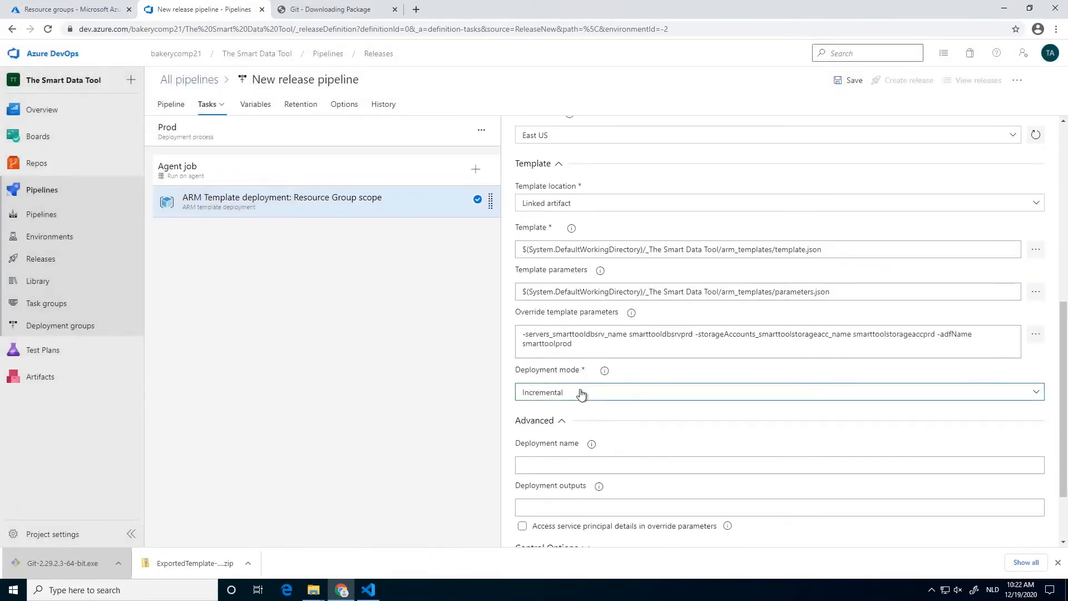
pyautogui.click(580, 393)
pyautogui.click(580, 393)
pyautogui.click(568, 393)
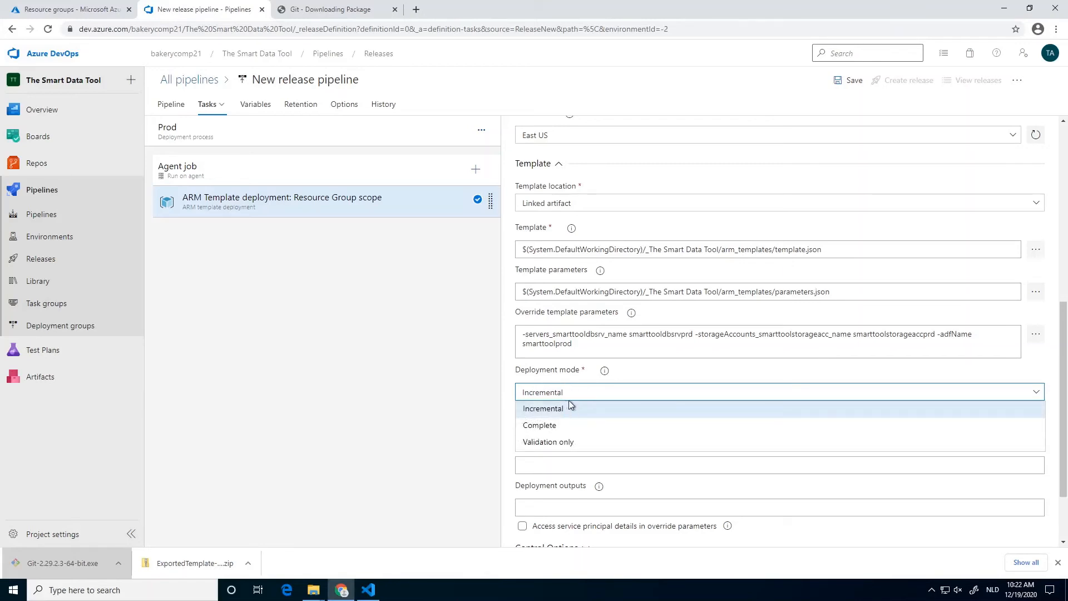
pyautogui.click(607, 391)
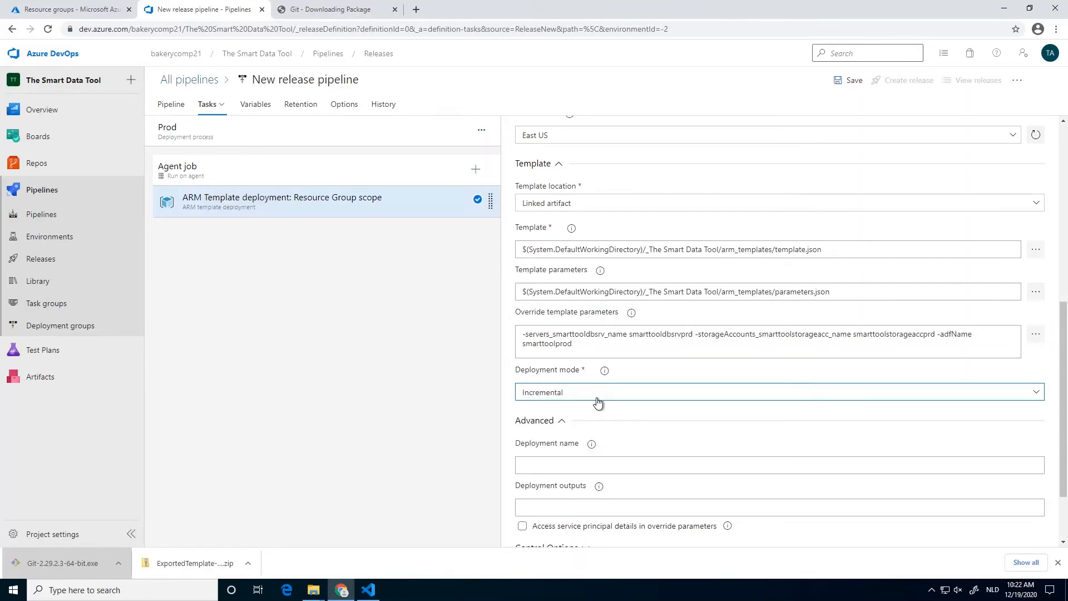
# Add a second ARM template deployment task to the Prod stage's agent job
pyautogui.click(475, 176)
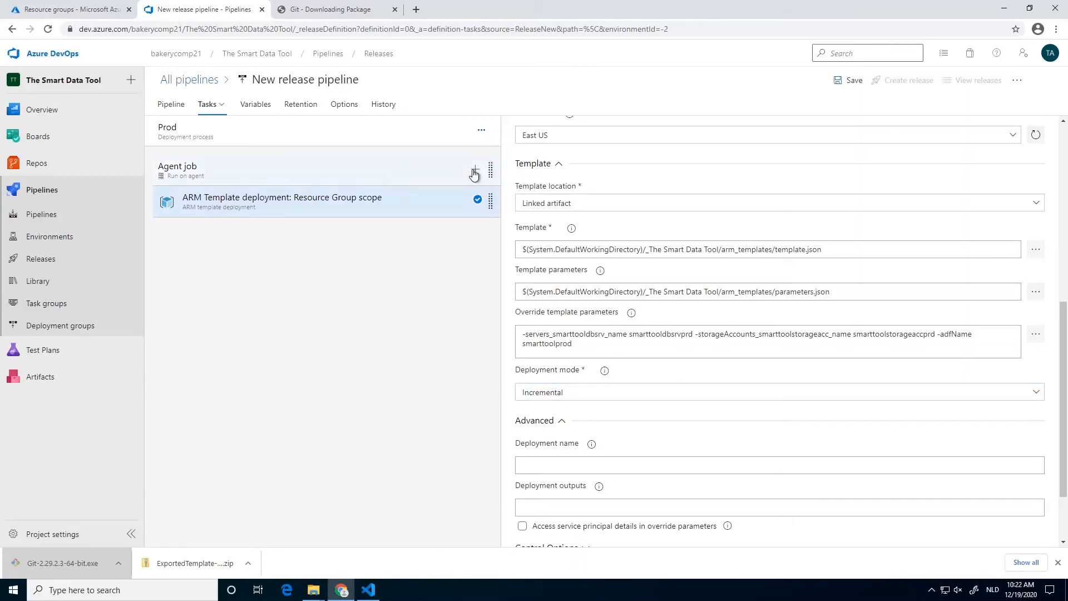
pyautogui.click(475, 171)
pyautogui.click(1004, 144)
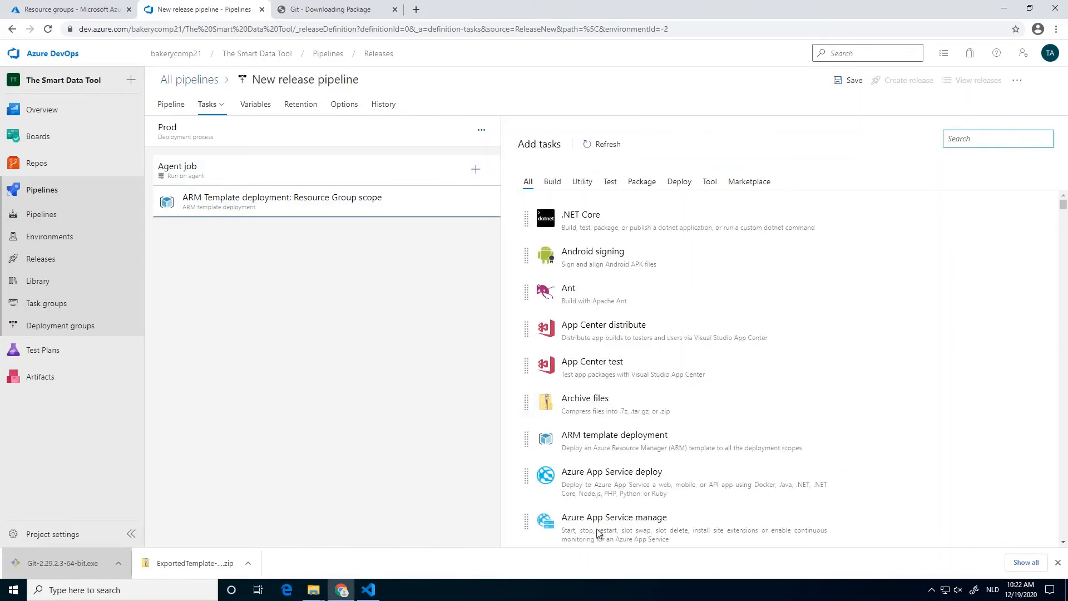
pyautogui.moveTo(614, 446)
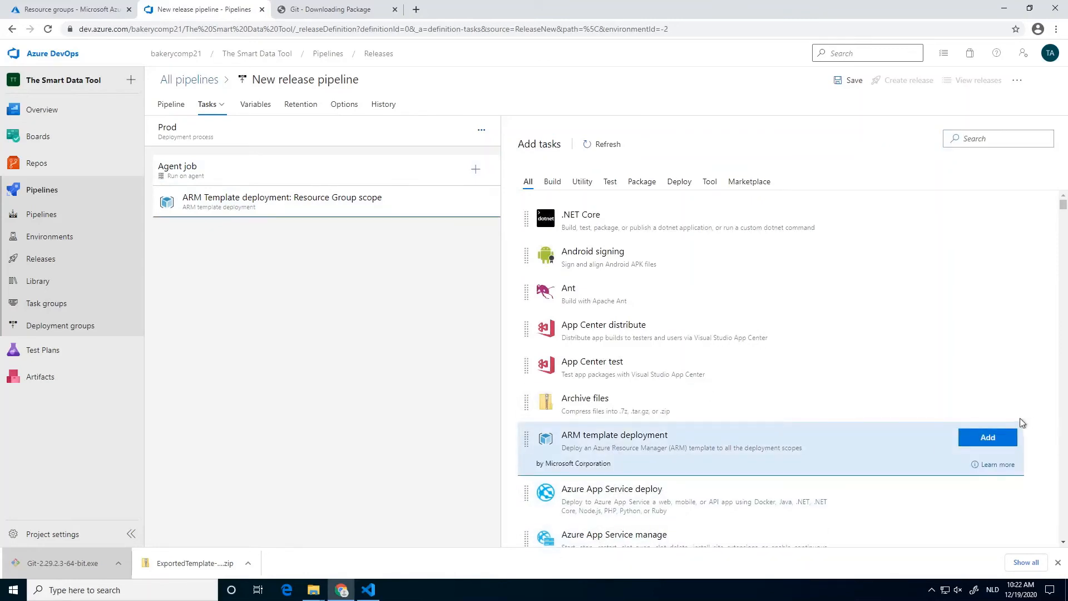
pyautogui.click(988, 437)
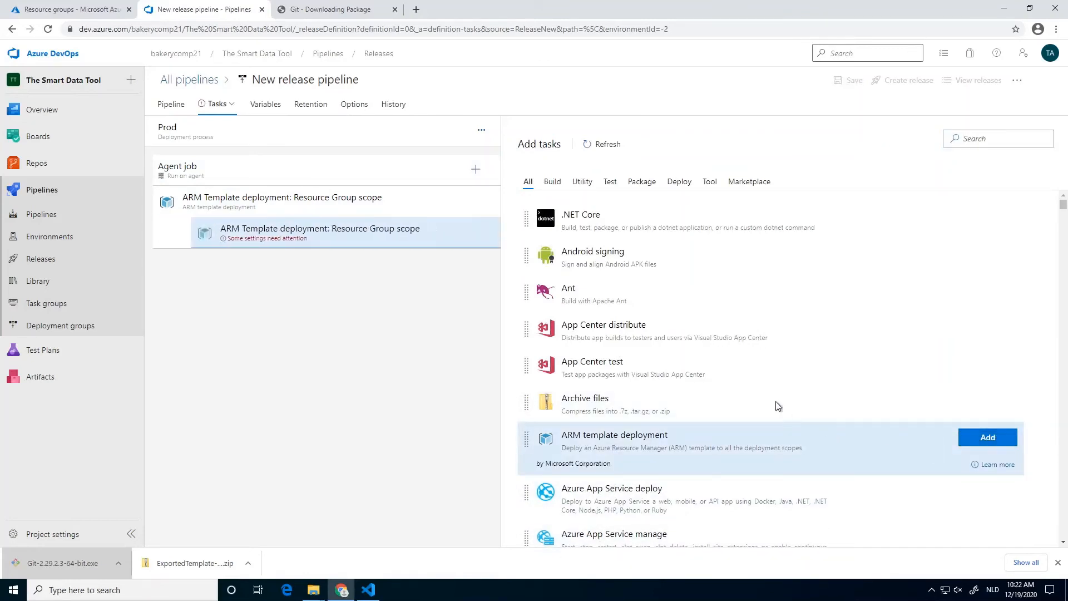
# Change the new task's display name to ARM Template deployment: ADF Pipelines
pyautogui.click(426, 235)
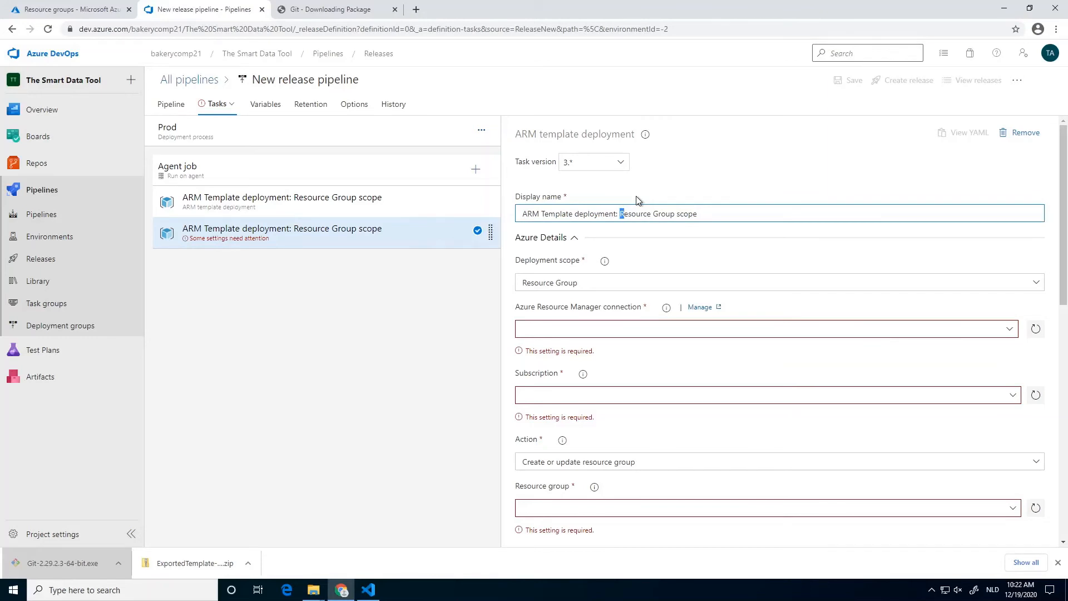
pyautogui.hotkey('shift', 'End')
pyautogui.press('BackSpace')
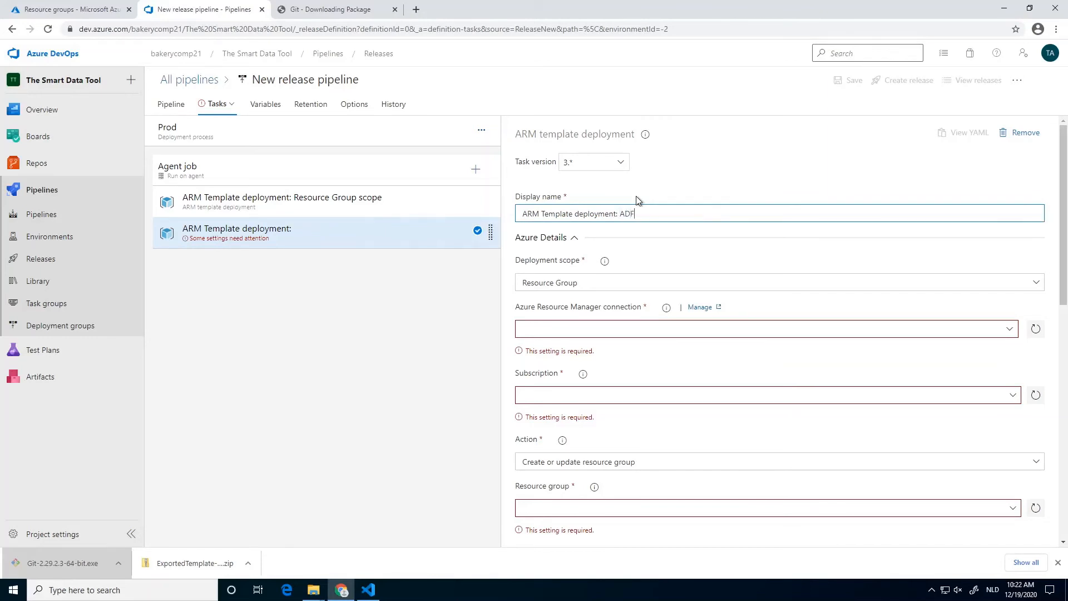
pyautogui.write('ADF Pipep')
pyautogui.press('BackSpace')
pyautogui.write('lines')
# Set the ADF Pipelines task's Azure Resource Manager connection and subscription to Visual Studio Enterprise
pyautogui.click(1008, 333)
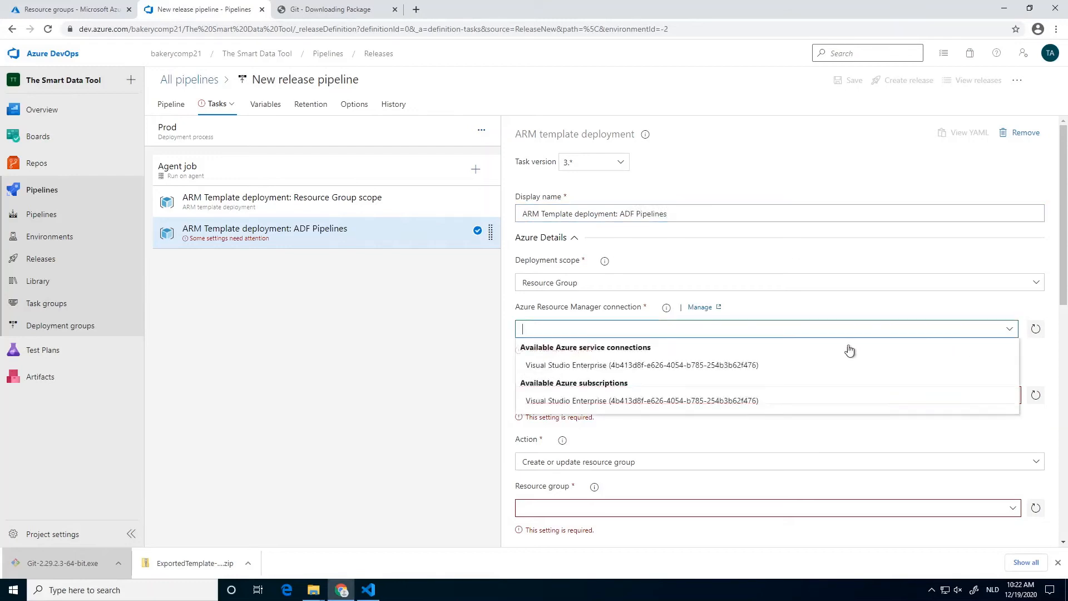
pyautogui.click(700, 364)
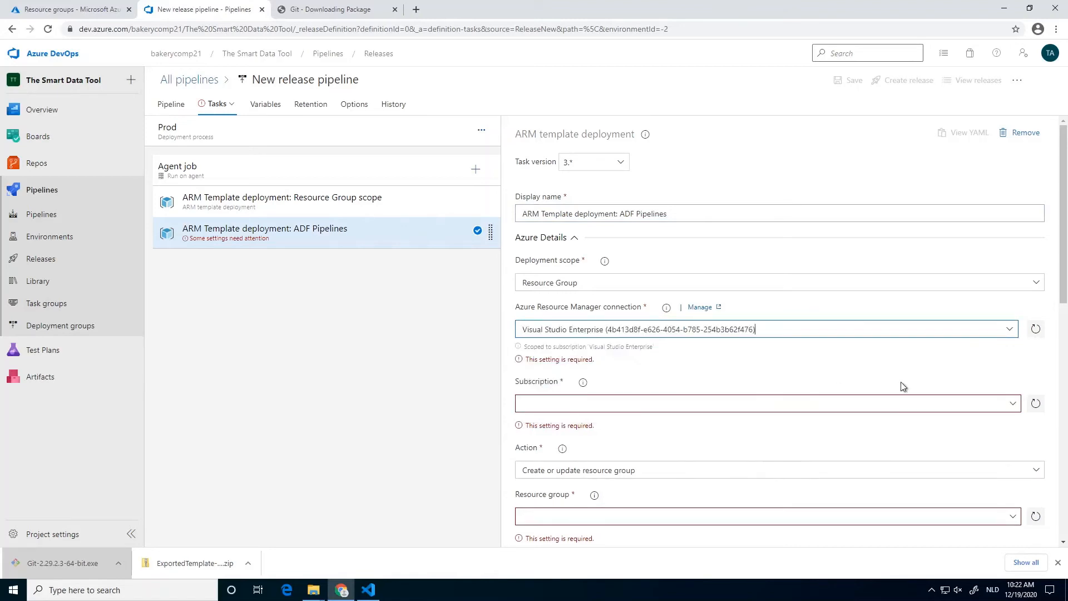
pyautogui.click(850, 384)
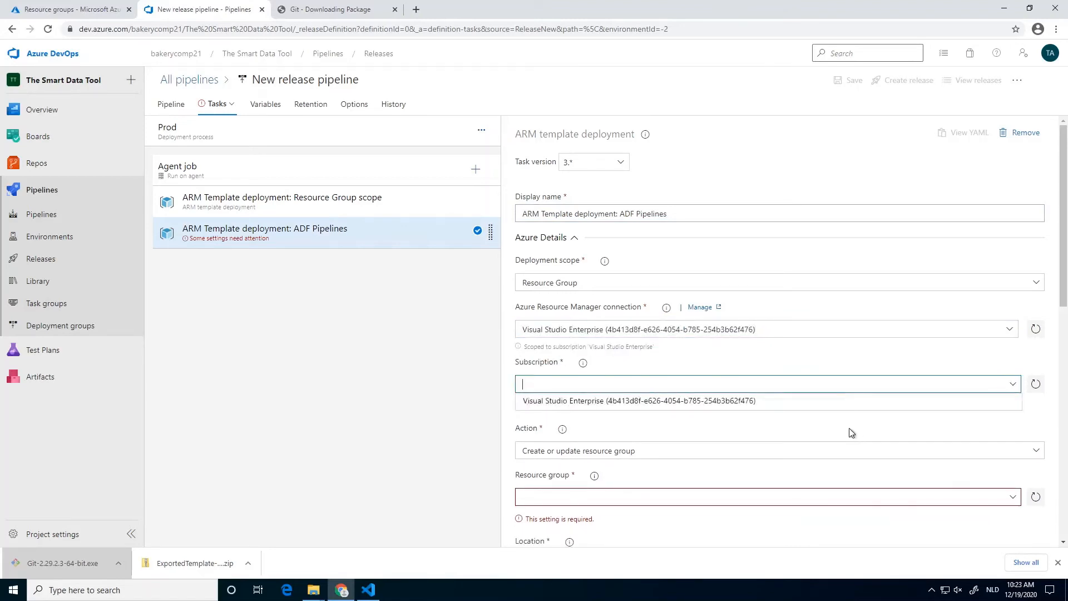
pyautogui.click(752, 403)
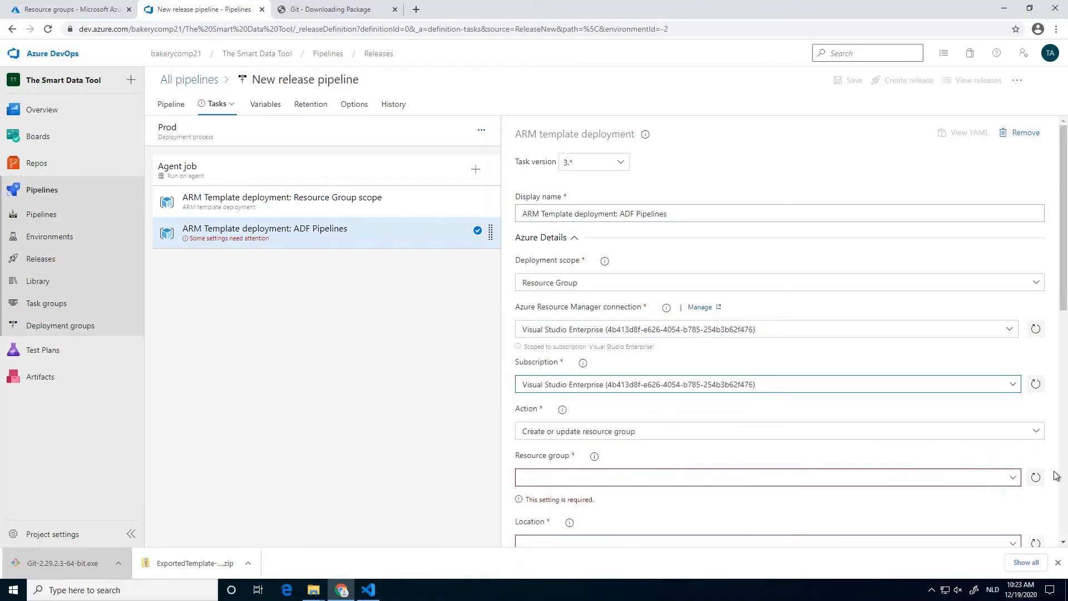
# Set the ADF Pipelines task's resource group to rg_smarttool_prod and its location to East US
pyautogui.click(1014, 479)
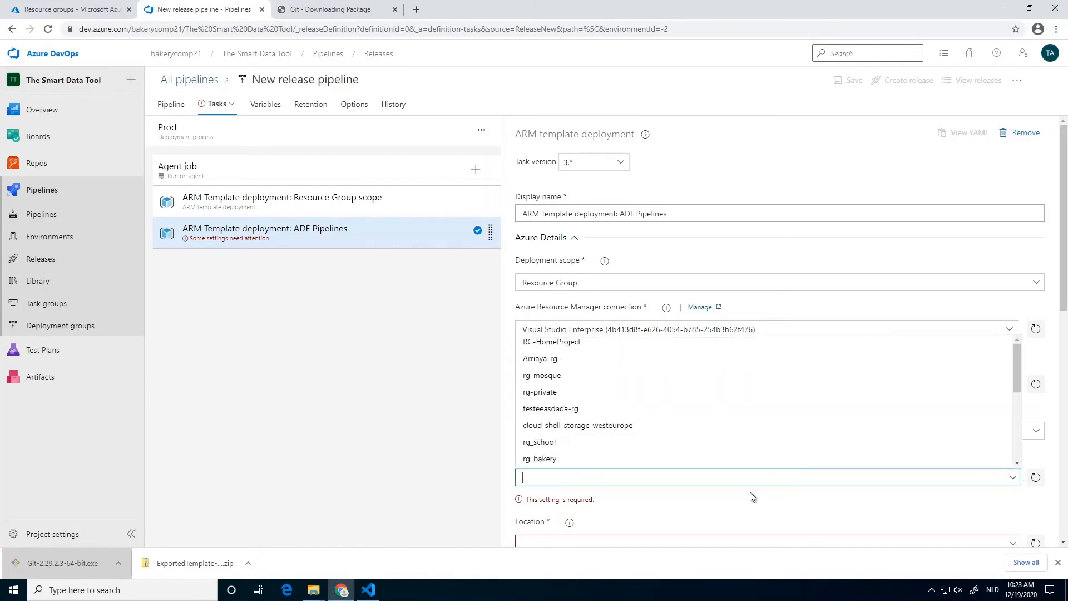
pyautogui.scroll(-1, 611, 439)
pyautogui.scroll(-3, 584, 422)
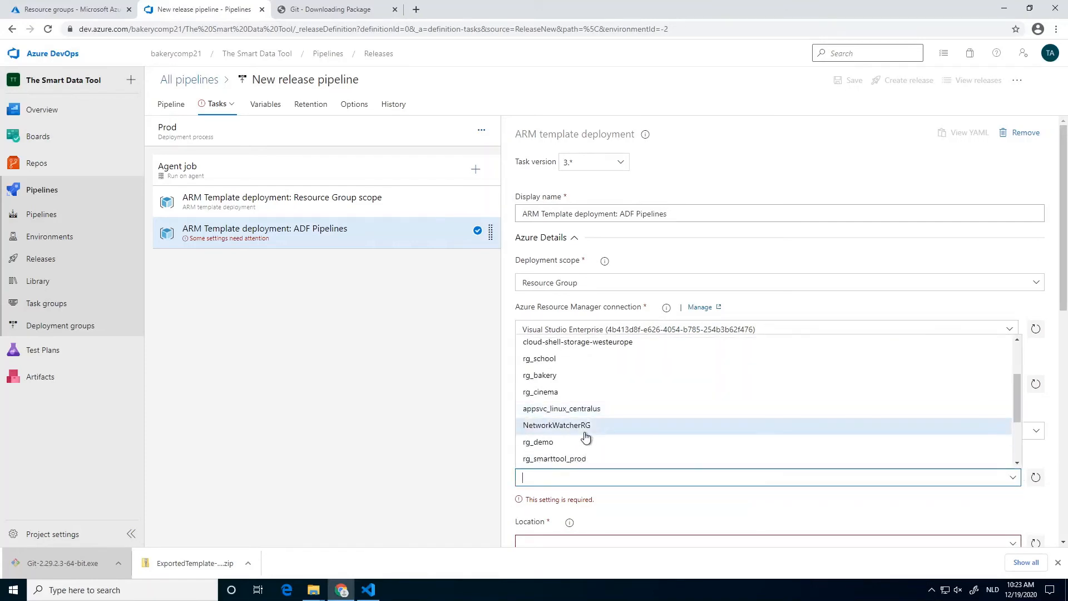
pyautogui.click(589, 431)
pyautogui.scroll(-3, 779, 461)
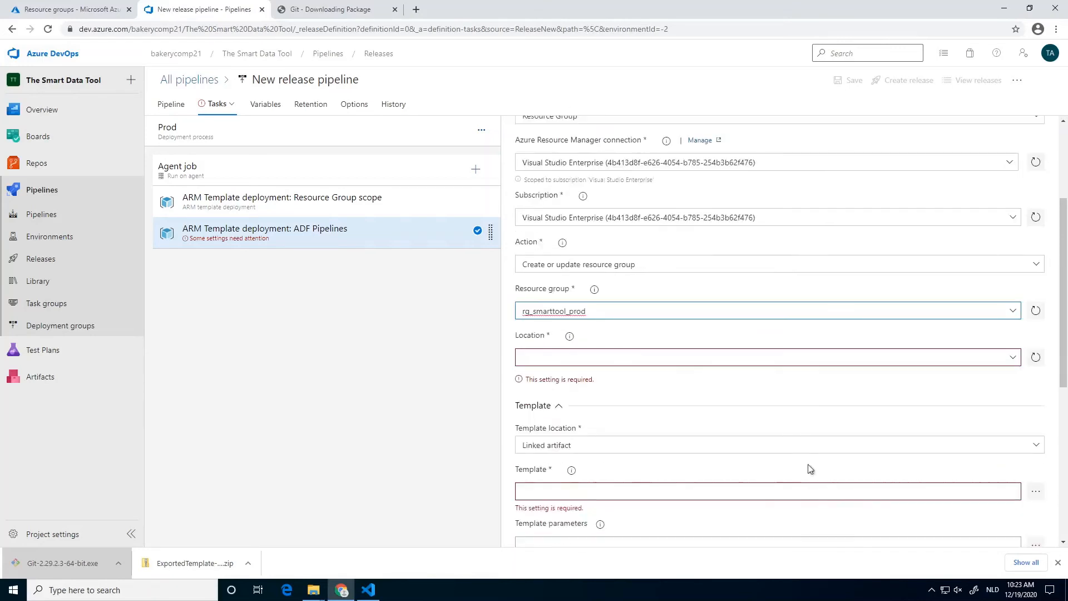
pyautogui.click(1012, 359)
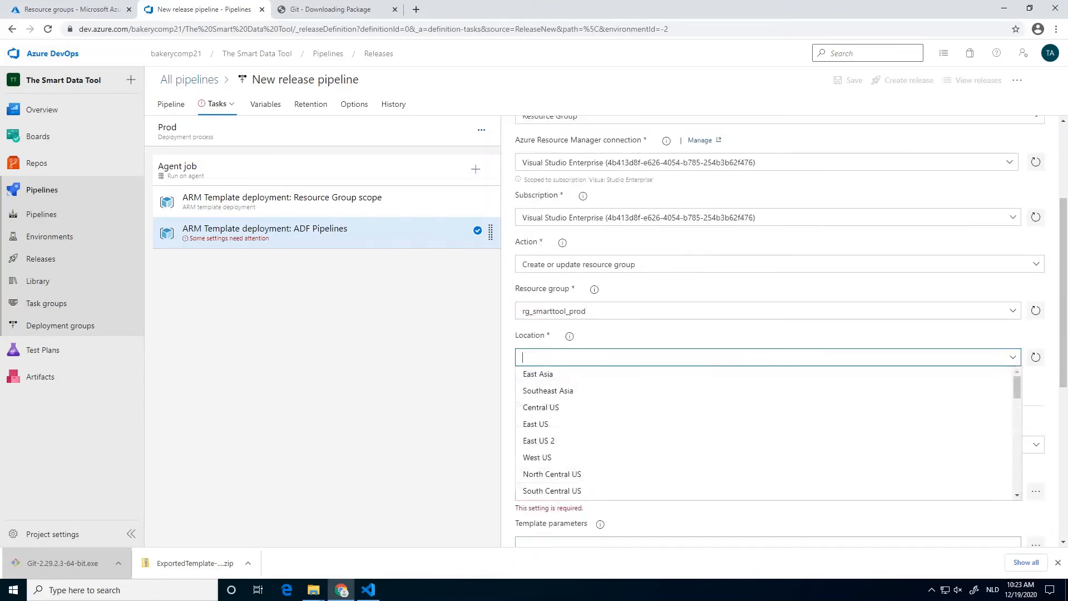
pyautogui.click(575, 426)
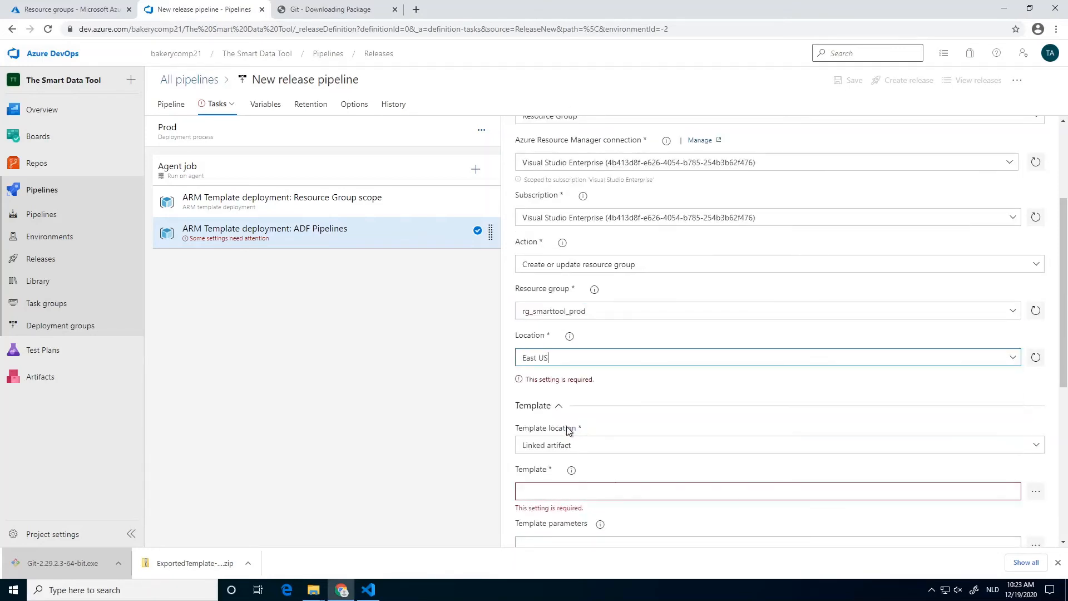
# Set the ADF Pipelines task's template to ARMTemplateForFactory.json from the thesmartdatatool folder of the linked _The Smart Data Tool artifact
pyautogui.scroll(-1, 578, 423)
pyautogui.scroll(-1, 581, 412)
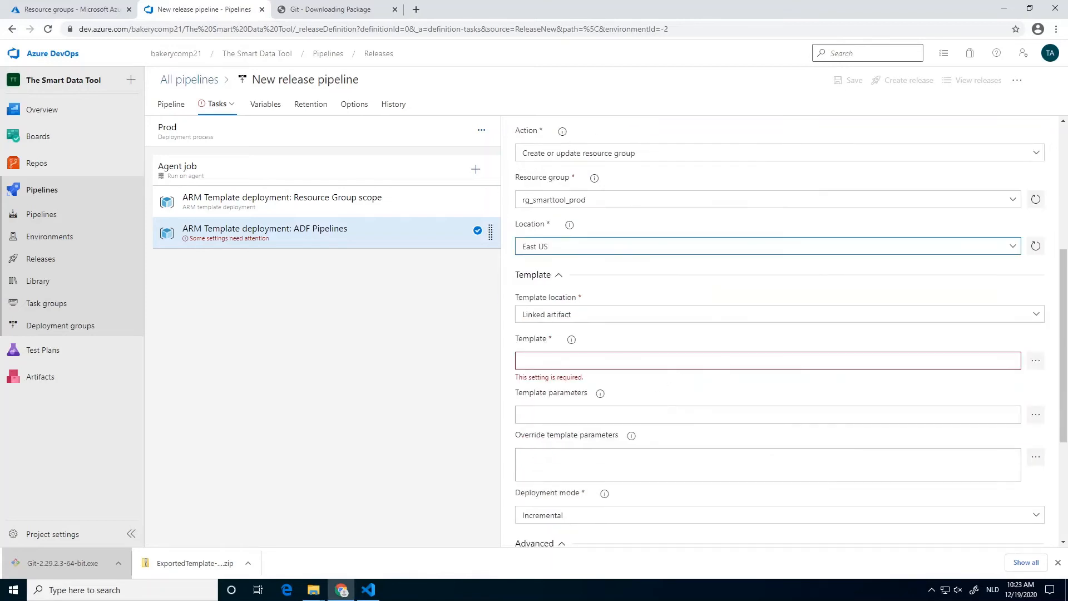
pyautogui.click(1034, 361)
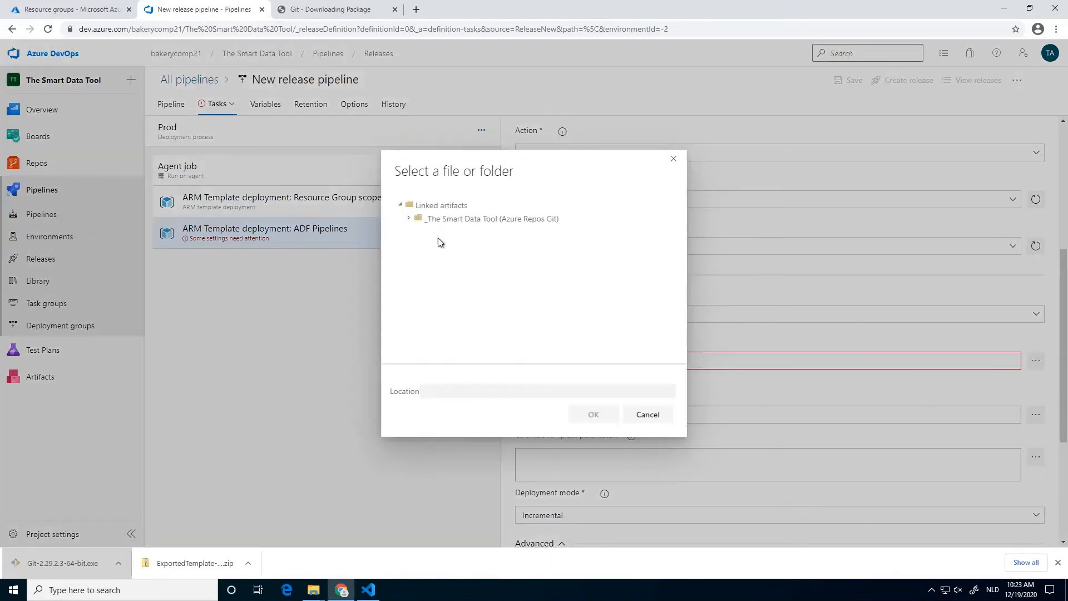
pyautogui.click(445, 218)
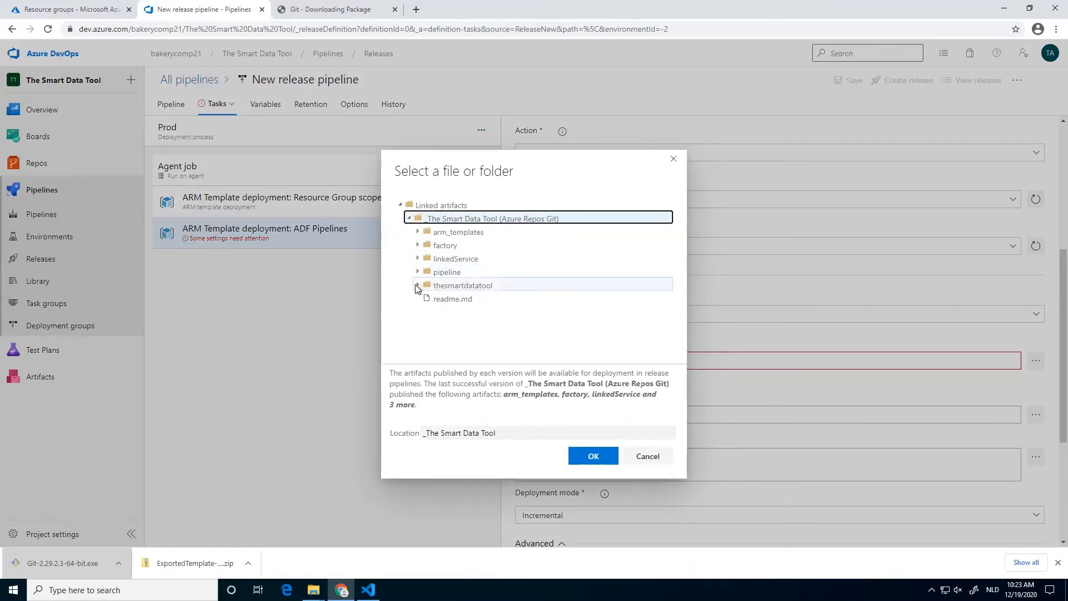
pyautogui.click(414, 285)
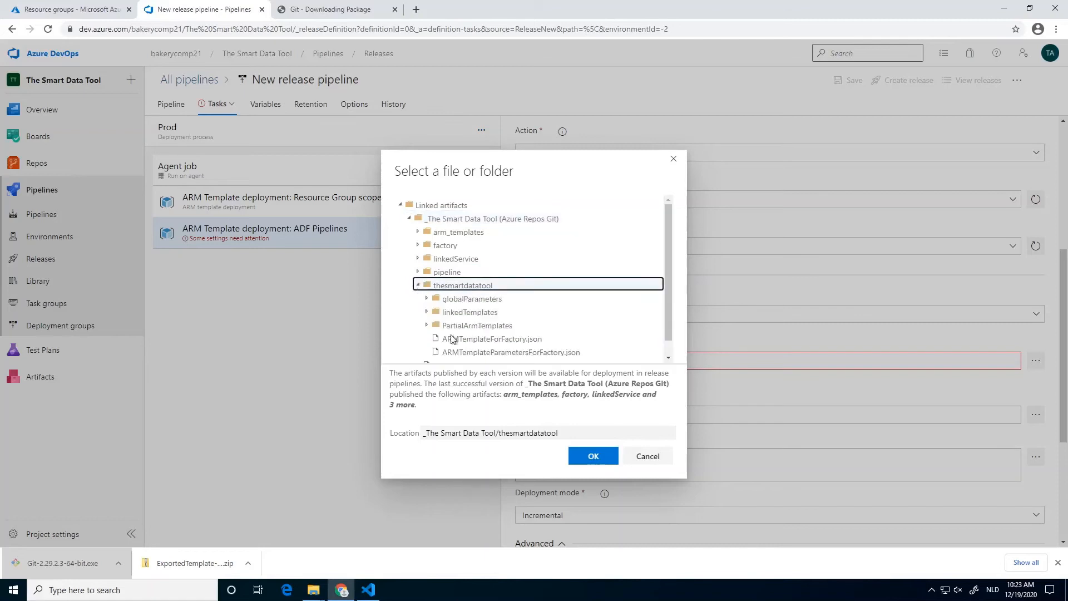
pyautogui.scroll(-1, 473, 312)
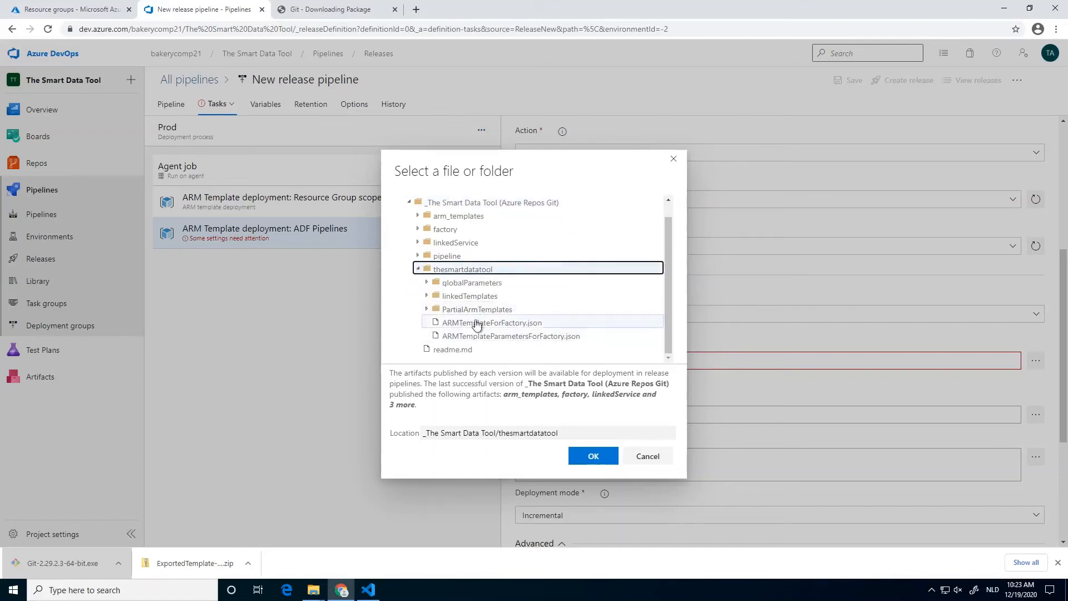
pyautogui.click(516, 324)
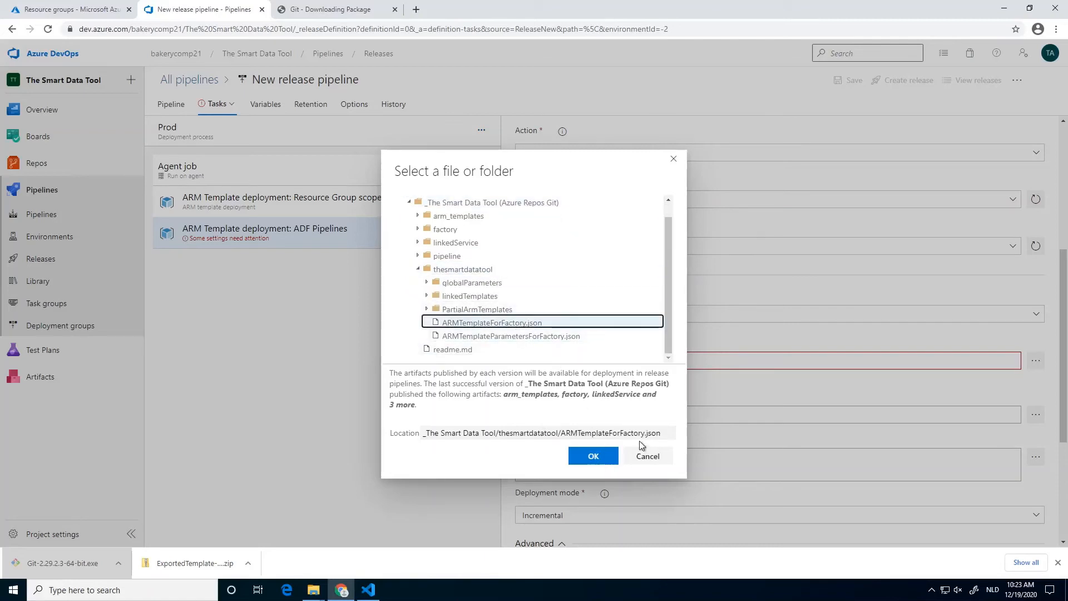
pyautogui.click(593, 456)
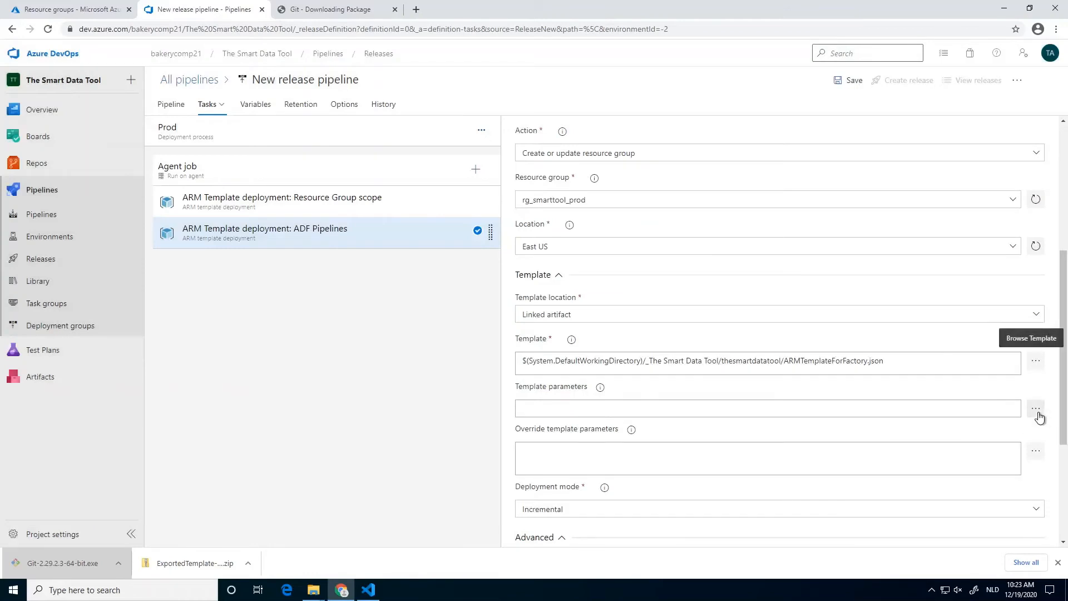
# Set the ADF Pipelines task's template parameters file to ARMTemplateParametersForFactory.json from the thesmartdatatool folder
pyautogui.click(1036, 410)
pyautogui.click(409, 218)
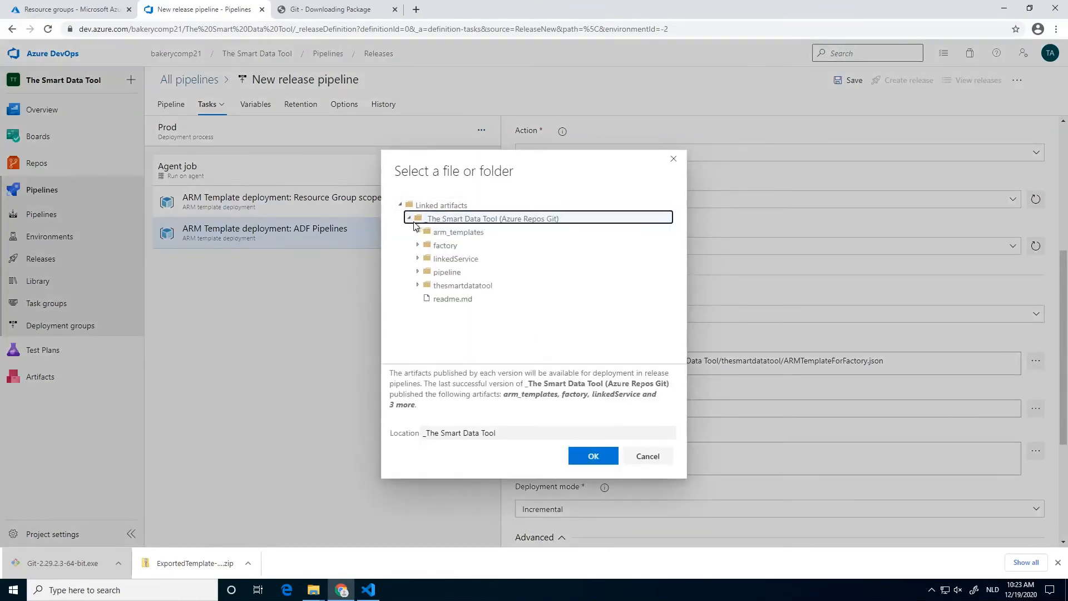
pyautogui.click(417, 285)
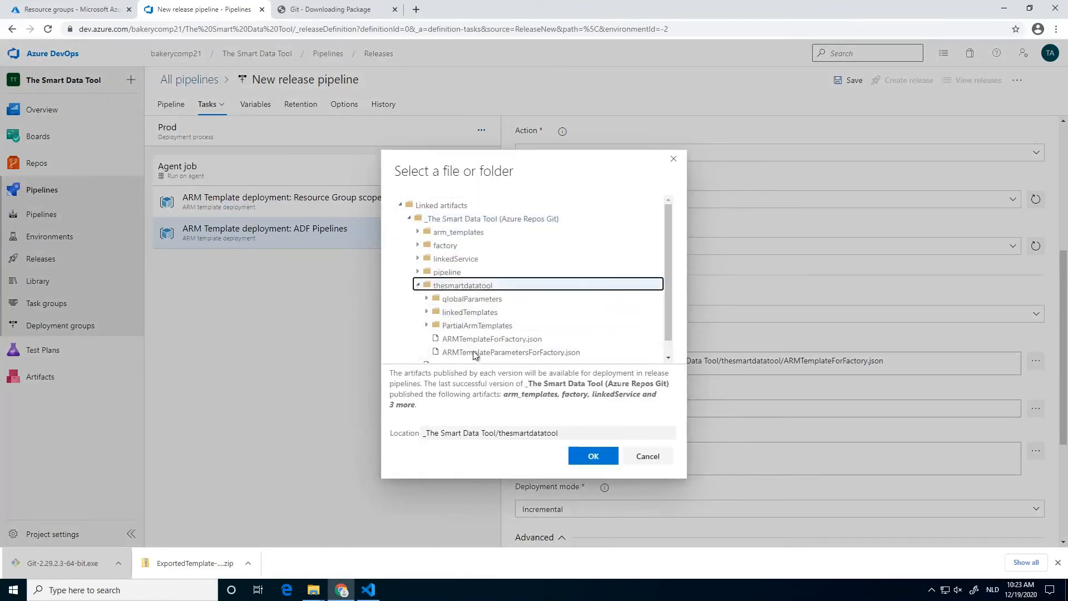
pyautogui.doubleClick(475, 352)
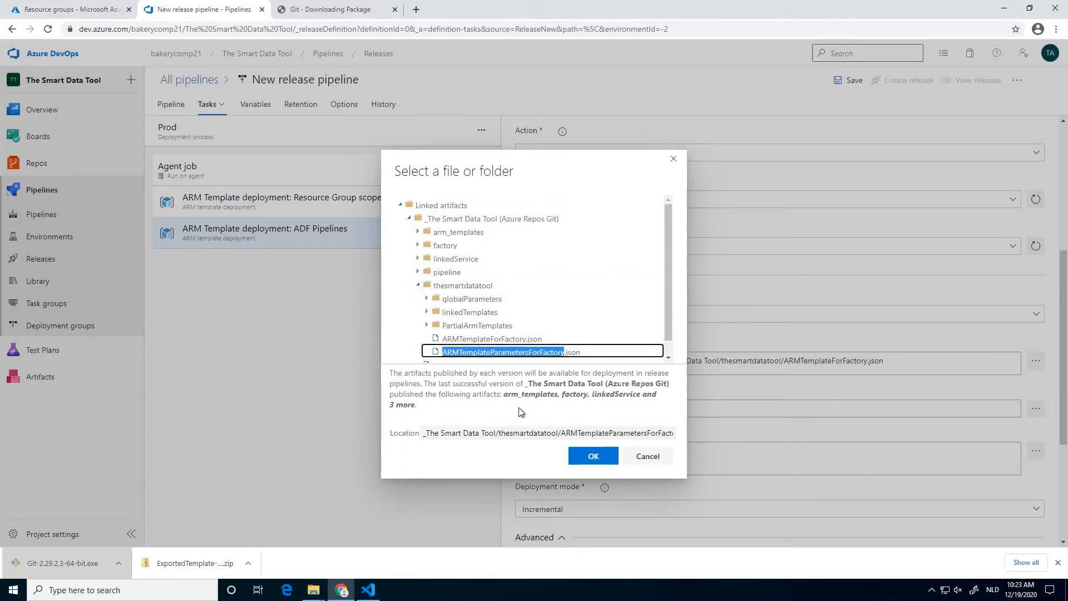
pyautogui.click(591, 455)
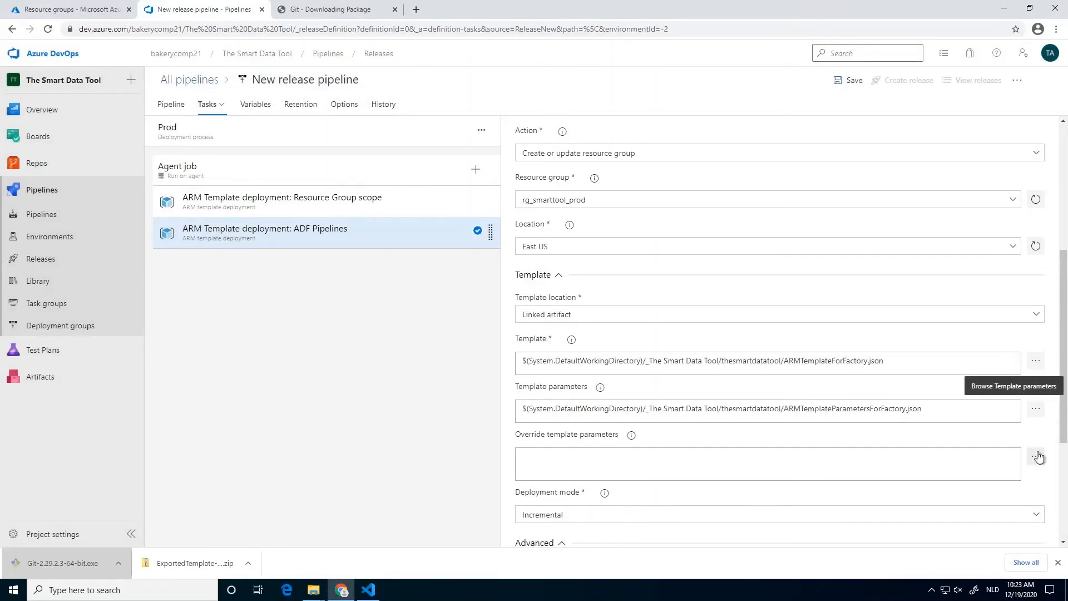
# Override the ADF Pipelines task's factoryName parameter with smarttoolprod, copied from the Resource Group scope task's adfName override
pyautogui.click(1035, 456)
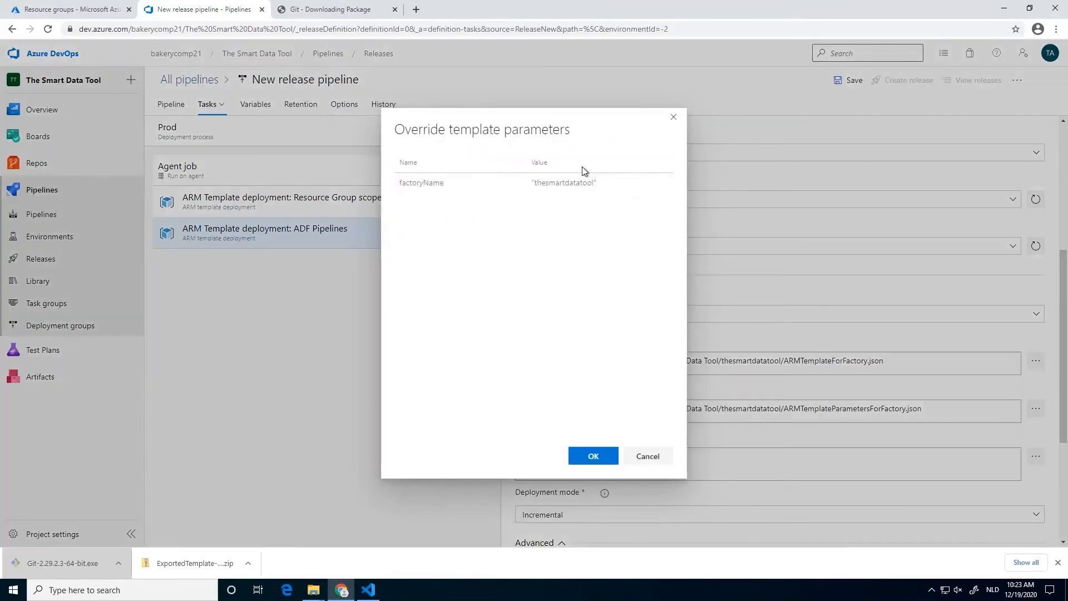
pyautogui.click(593, 456)
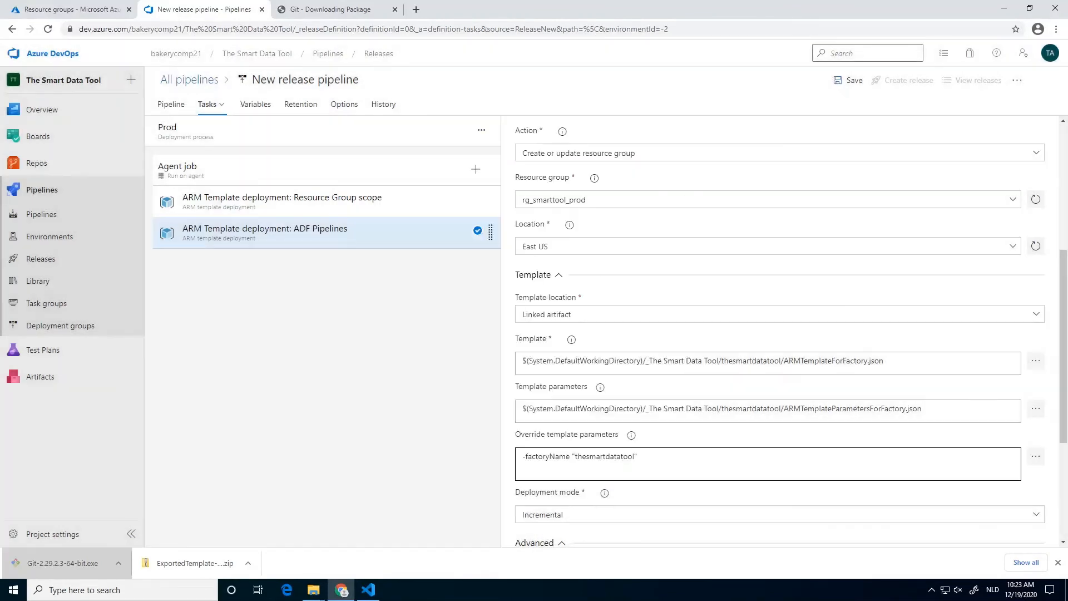
pyautogui.click(405, 210)
pyautogui.scroll(-4, 611, 370)
pyautogui.scroll(-2, 629, 370)
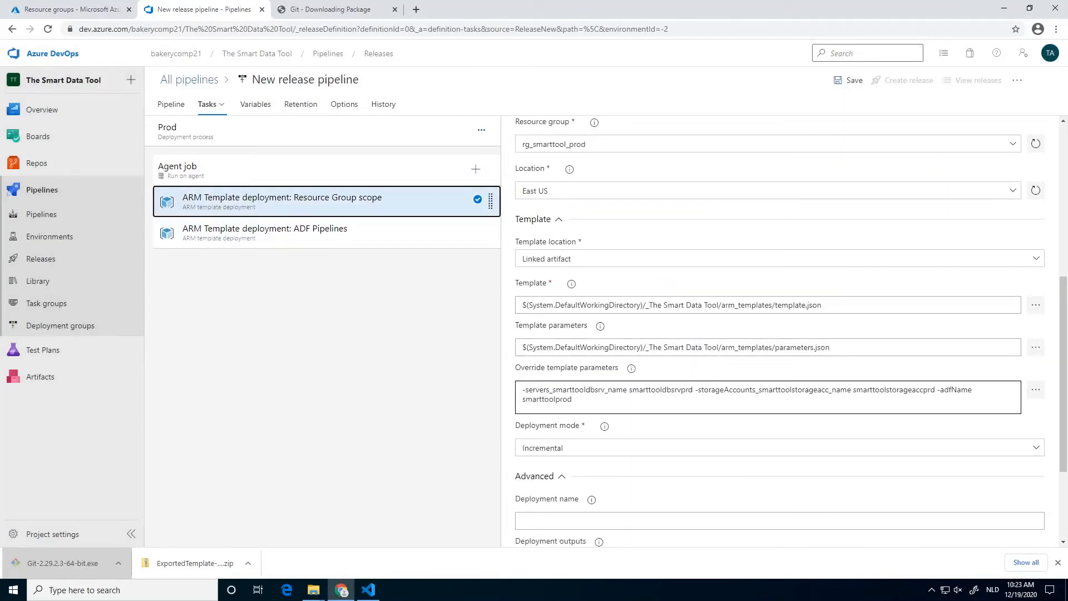
pyautogui.doubleClick(536, 399)
pyautogui.hotkey('ctrl', 'c')
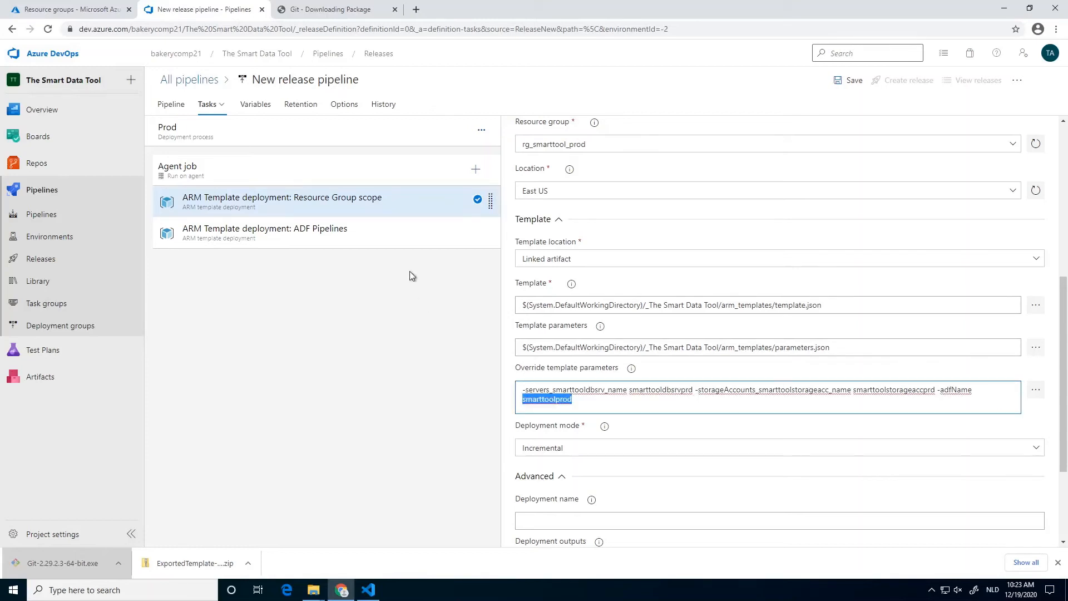
pyautogui.click(399, 243)
pyautogui.scroll(-4, 559, 445)
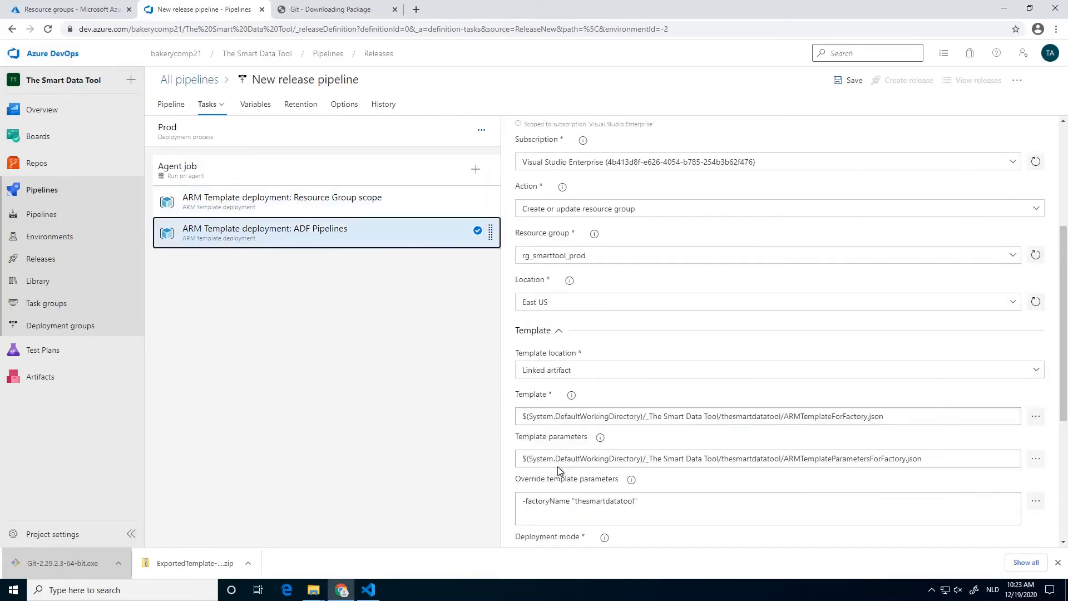
pyautogui.doubleClick(605, 500)
pyautogui.hotkey('ctrl', 'v')
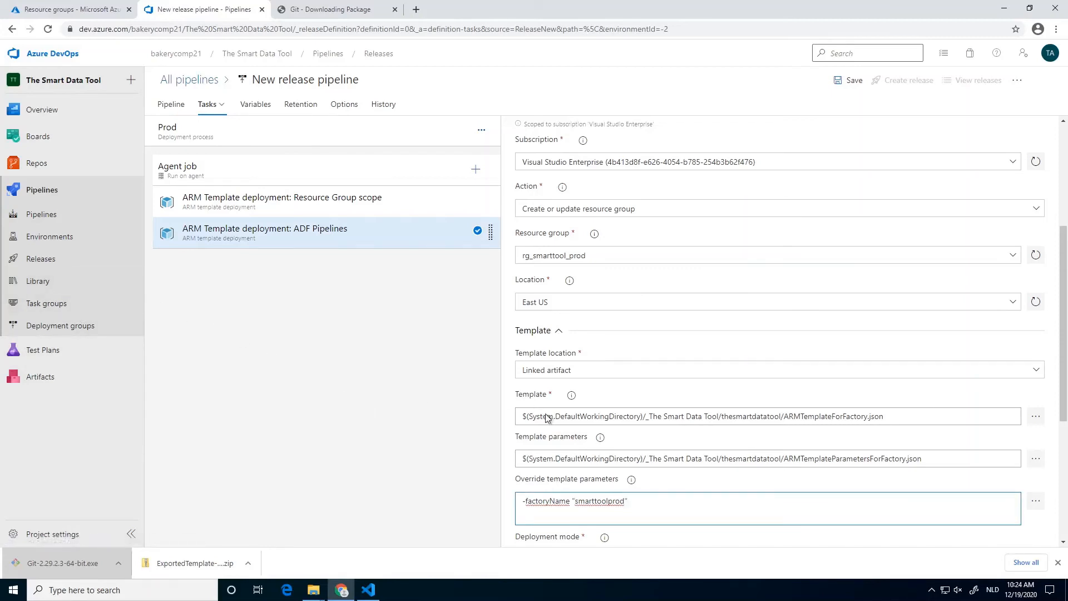
# Save the release pipeline in the root folder without a comment
pyautogui.scroll(-4, 548, 419)
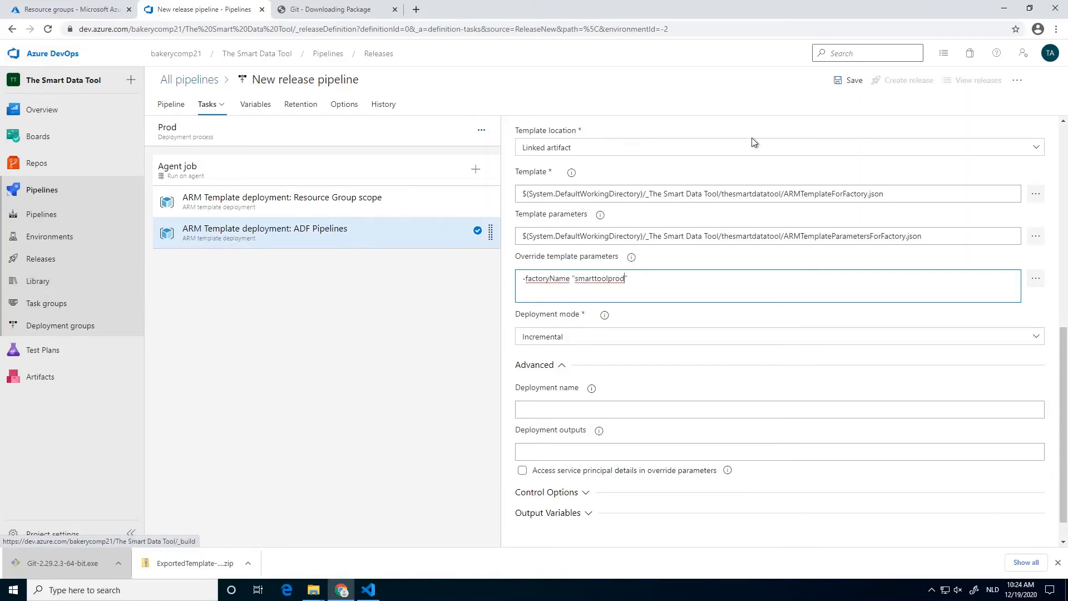
pyautogui.click(825, 79)
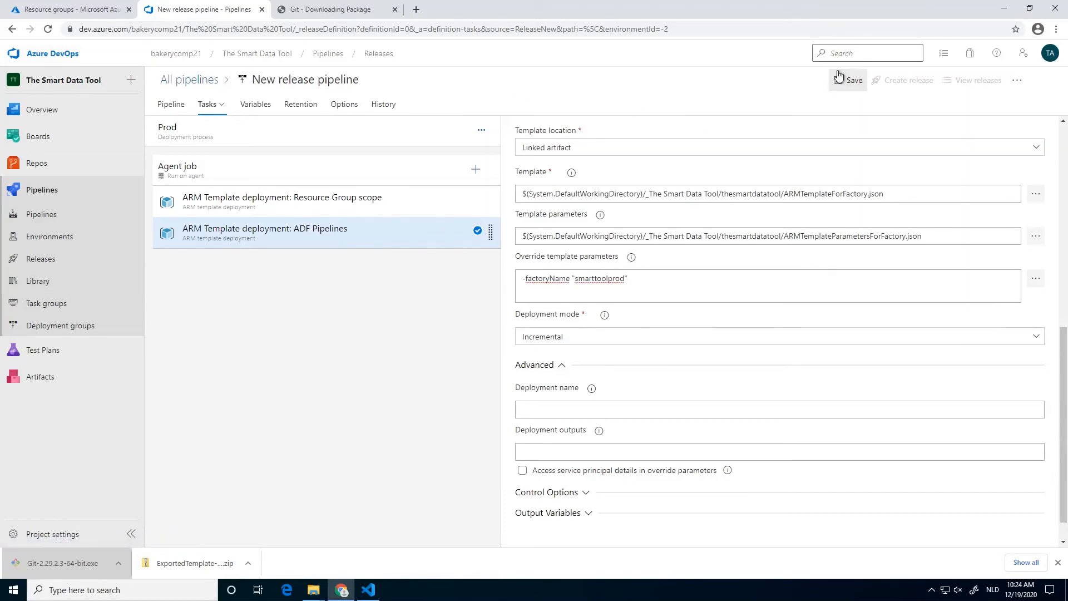
pyautogui.click(847, 80)
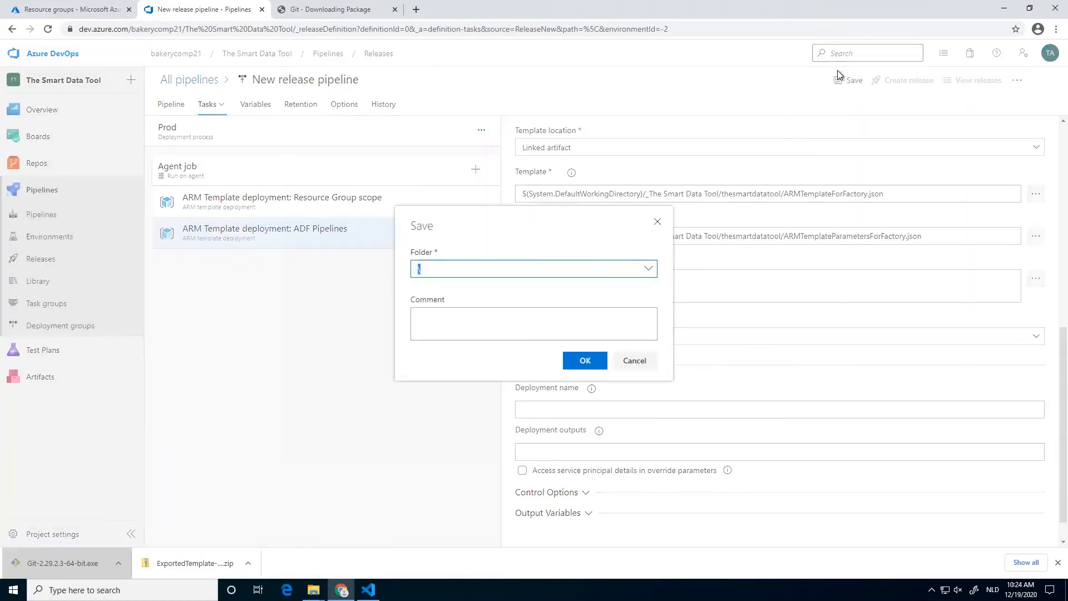
pyautogui.click(586, 359)
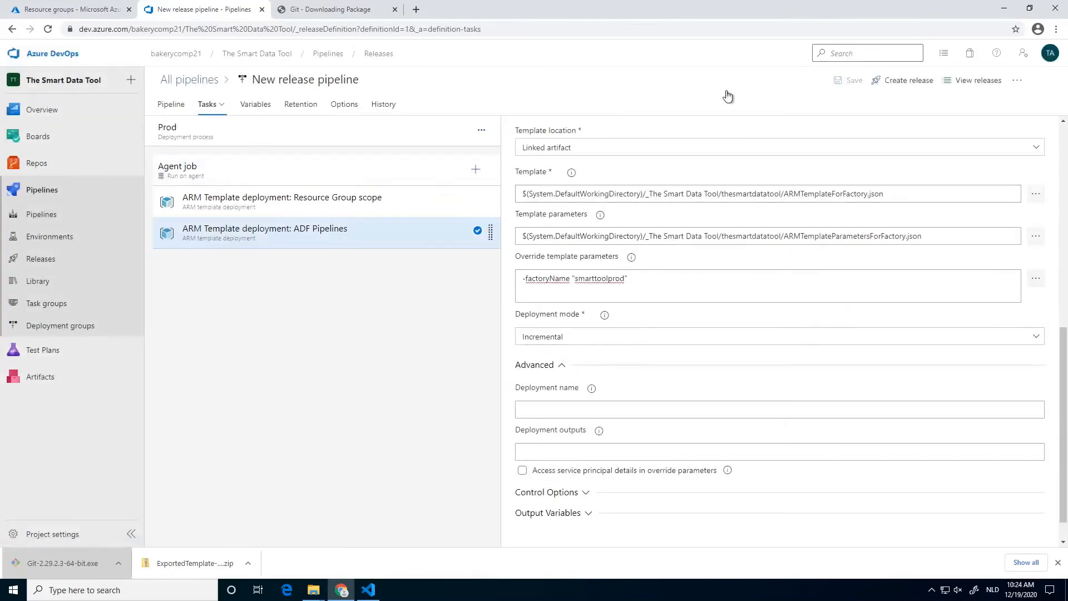
# Create a release from the pipeline and open the logs of its Prod stage
pyautogui.click(906, 80)
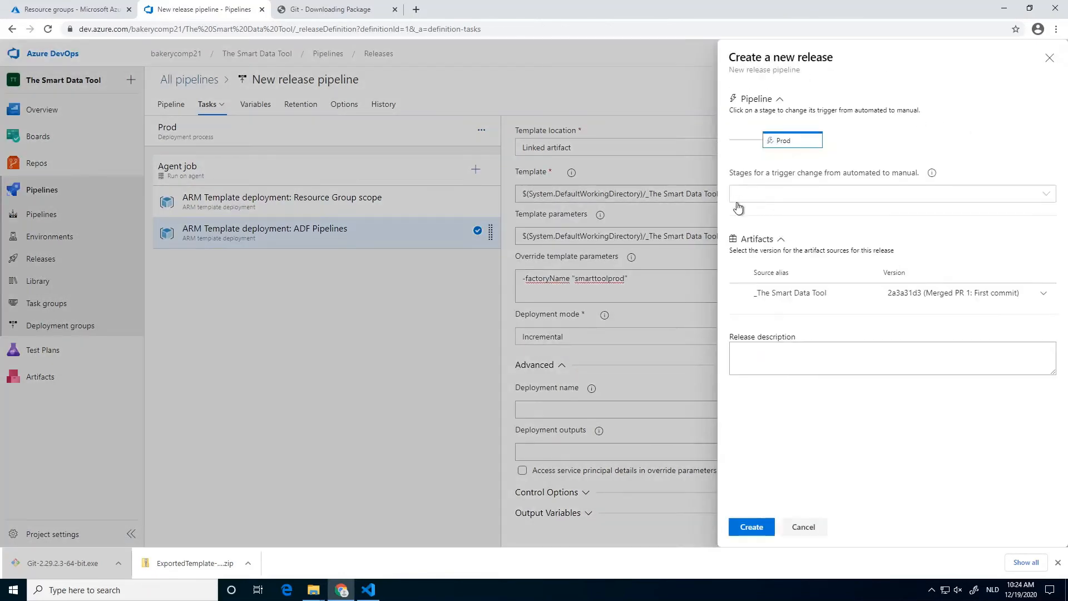
pyautogui.click(758, 527)
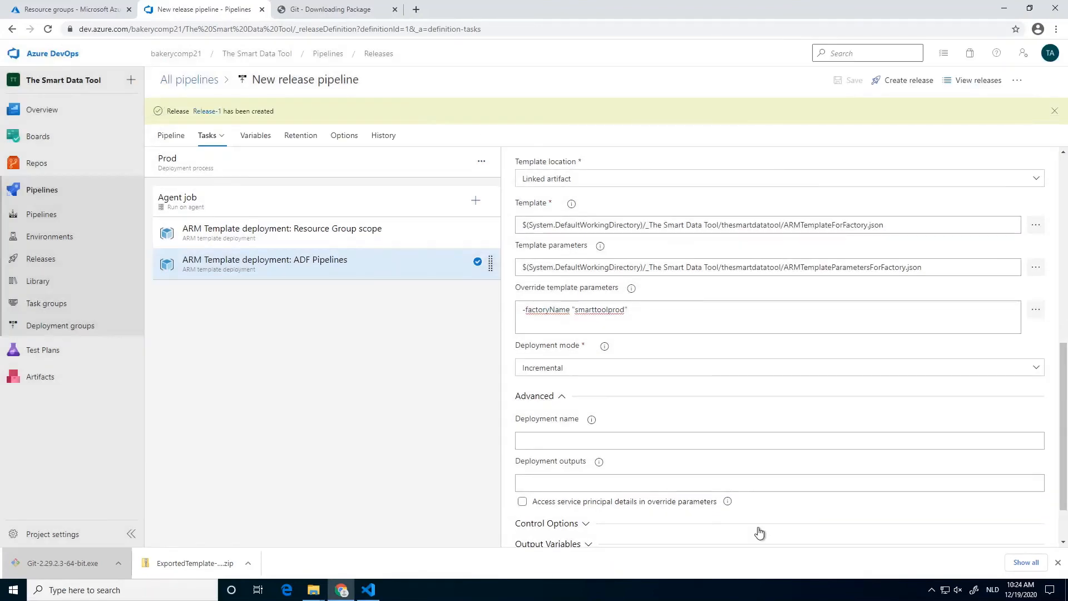
pyautogui.click(202, 112)
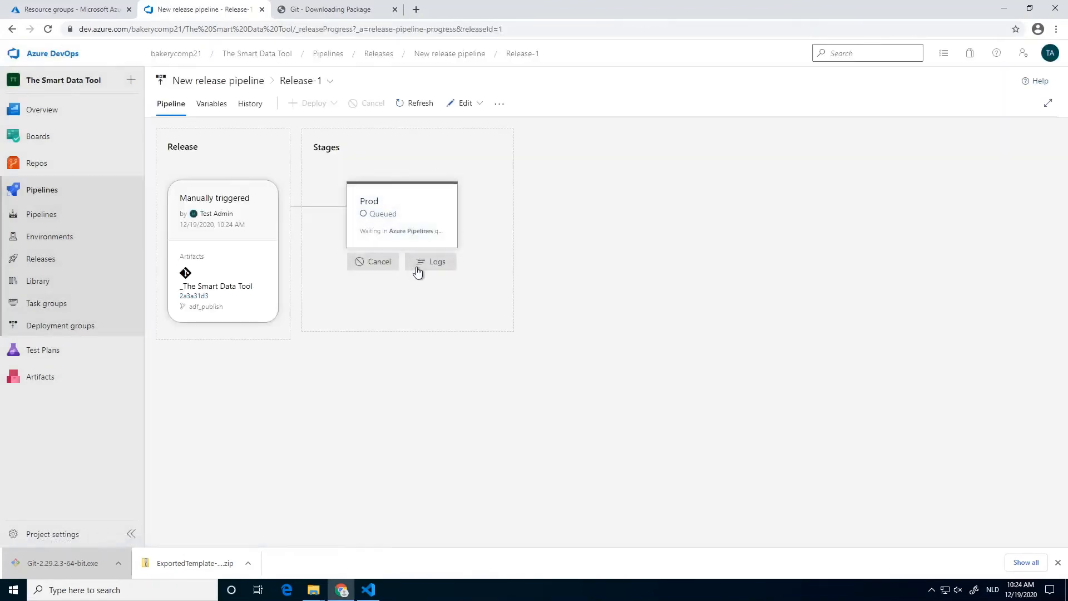
pyautogui.click(429, 263)
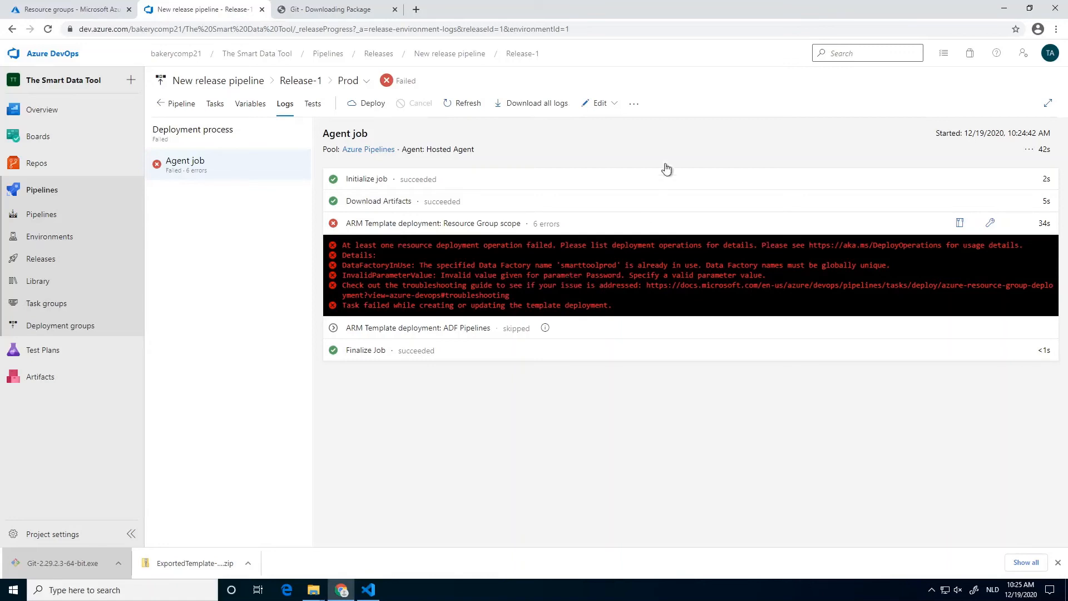
# Open the release pipeline for editing and go to the Prod stage's Resource Group scope deployment task
pyautogui.click(592, 105)
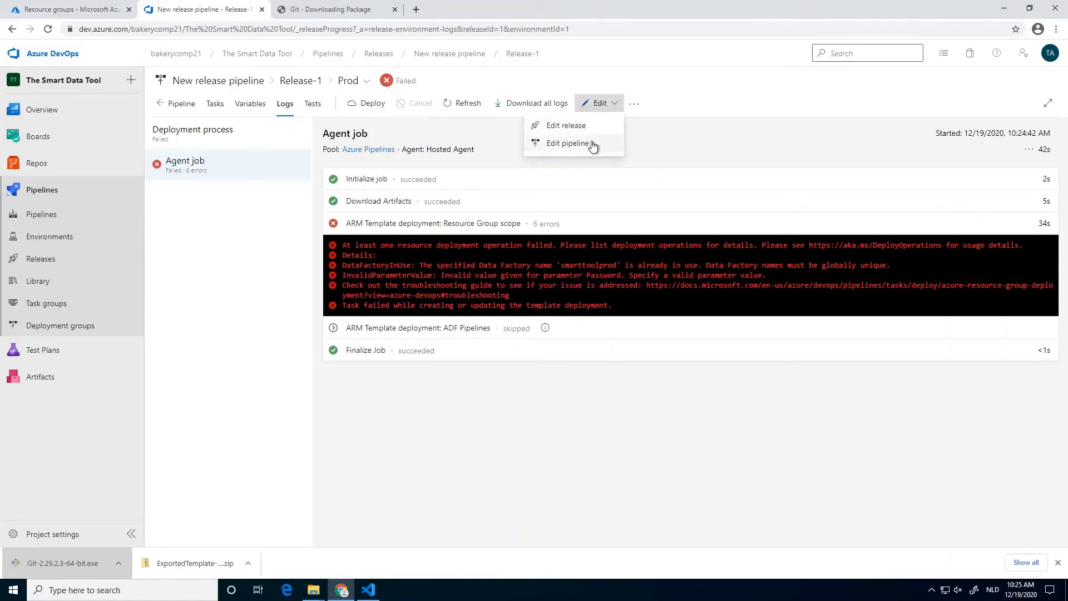
pyautogui.click(593, 146)
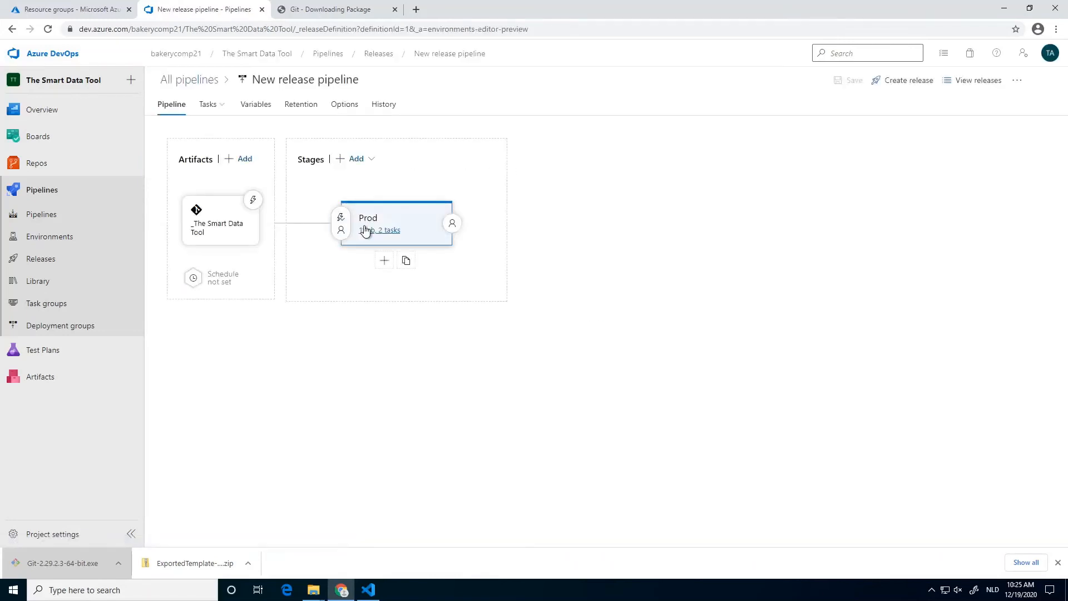
pyautogui.click(361, 230)
pyautogui.click(359, 209)
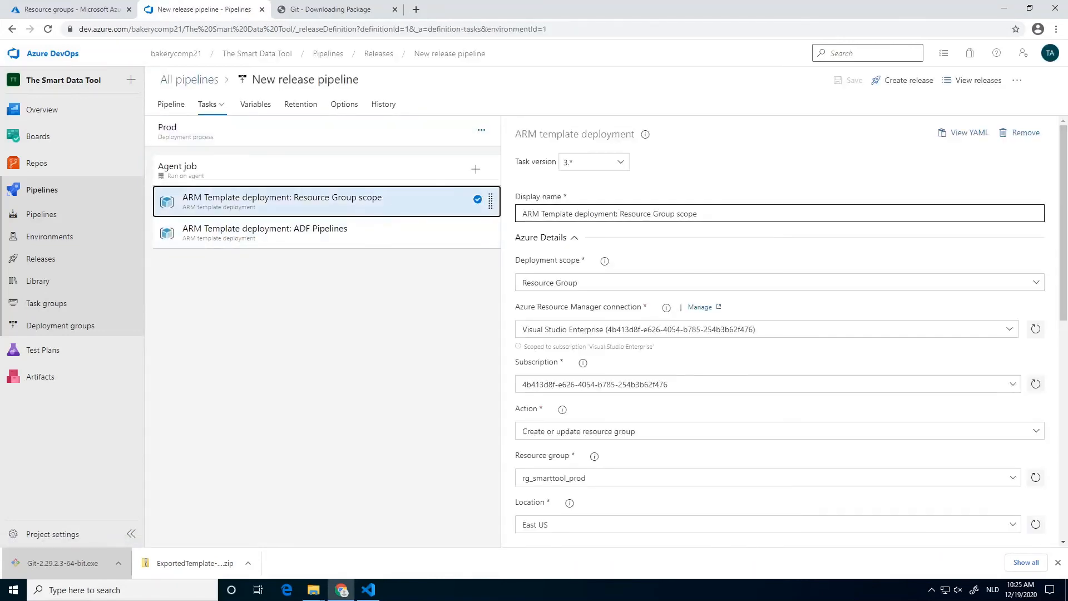
# Change the adfName override in the Resource Group scope task to thesmarttoolprodv2 and copy the new name
pyautogui.scroll(-3, 906, 358)
pyautogui.scroll(-4, 1039, 438)
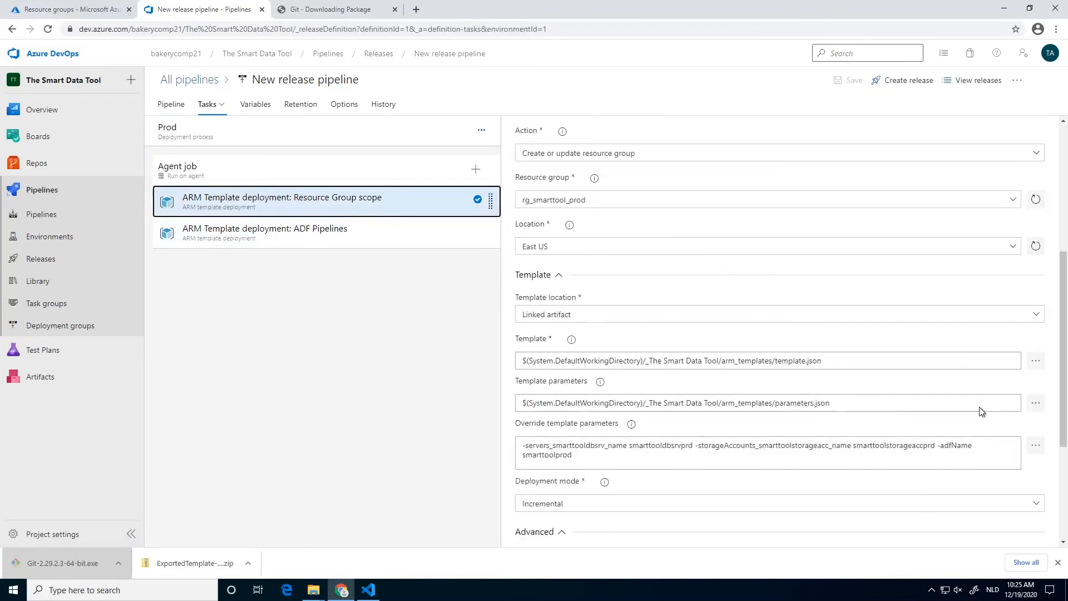
pyautogui.click(618, 345)
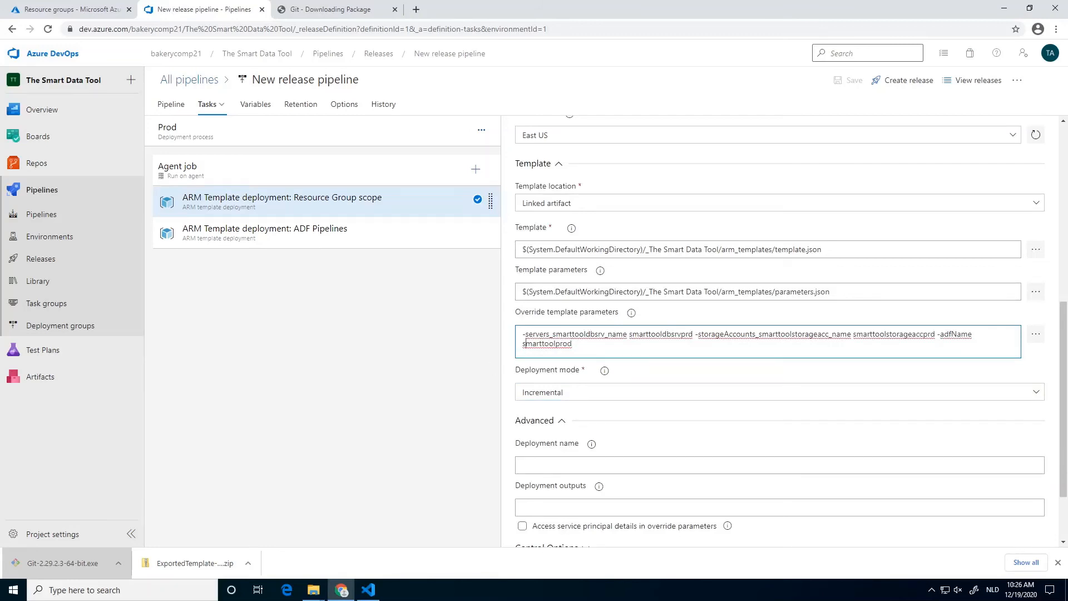
pyautogui.write('the')
pyautogui.press('Delete')
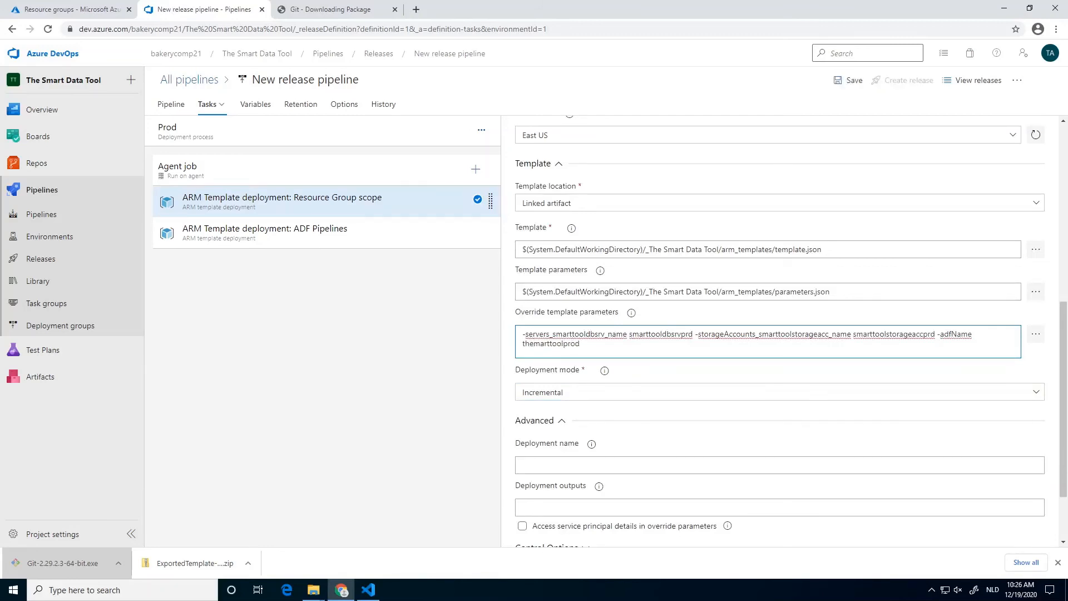
pyautogui.write('s')
pyautogui.press('End')
pyautogui.write('2v2')
pyautogui.hotkey('shift', 'Home')
pyautogui.hotkey('ctrl', 'c')
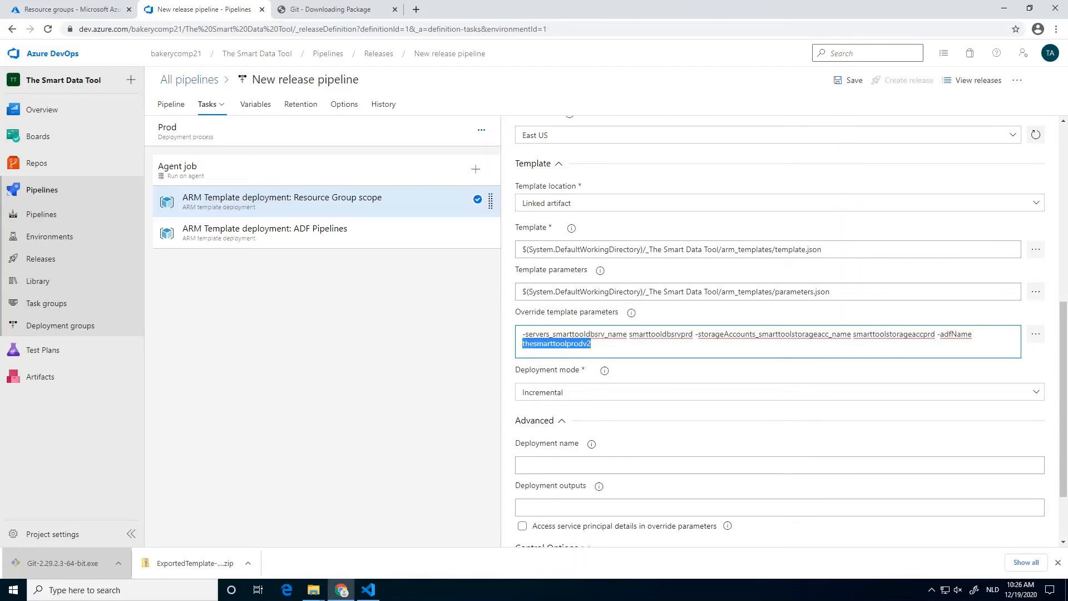
# Set the factoryName override in the ADF Pipelines deployment task to "thesmarttoolprodv2" and save the release pipeline without a comment
pyautogui.click(412, 232)
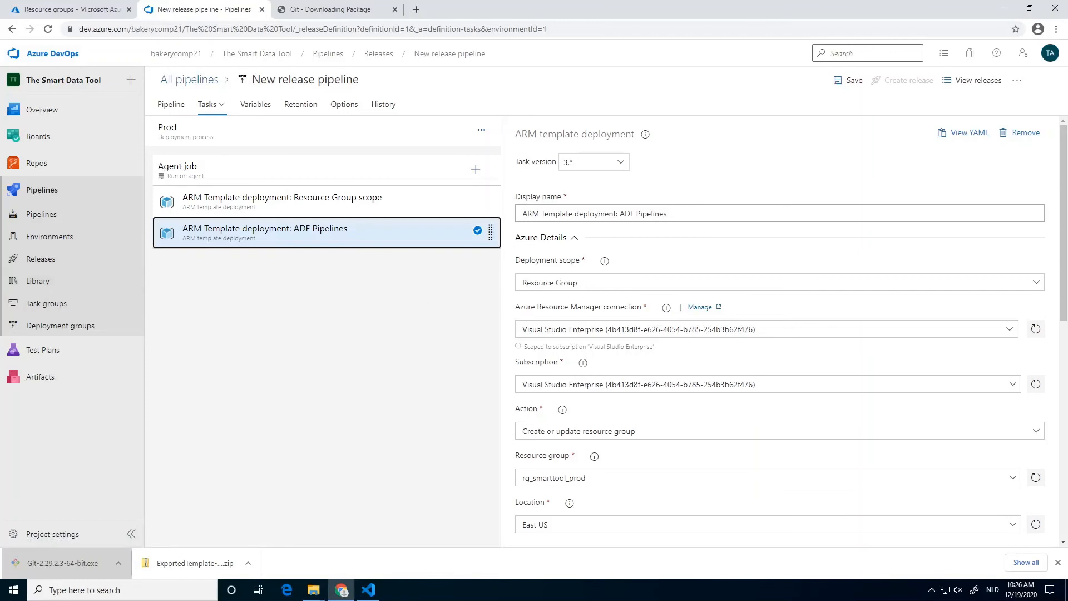
pyautogui.scroll(-10, 693, 335)
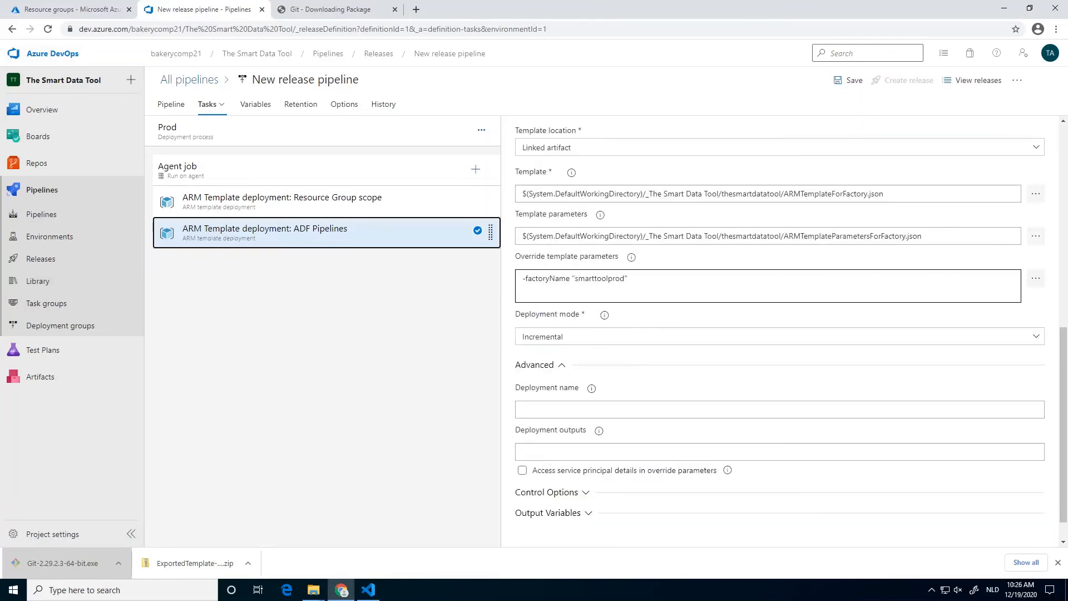
pyautogui.click(615, 278)
pyautogui.doubleClick(600, 278)
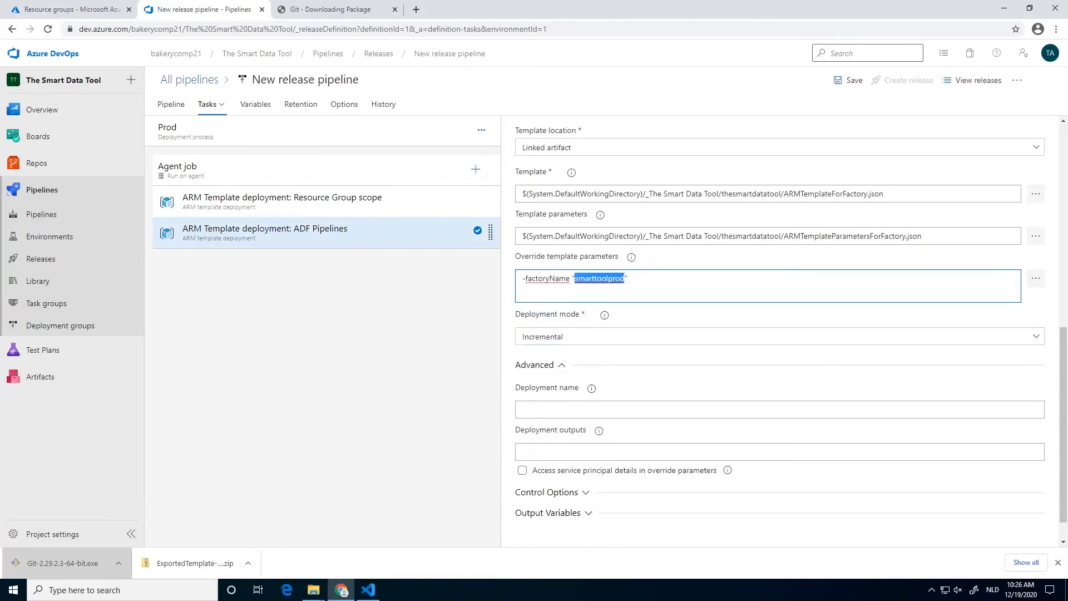
pyautogui.hotkey('ctrl', 'v')
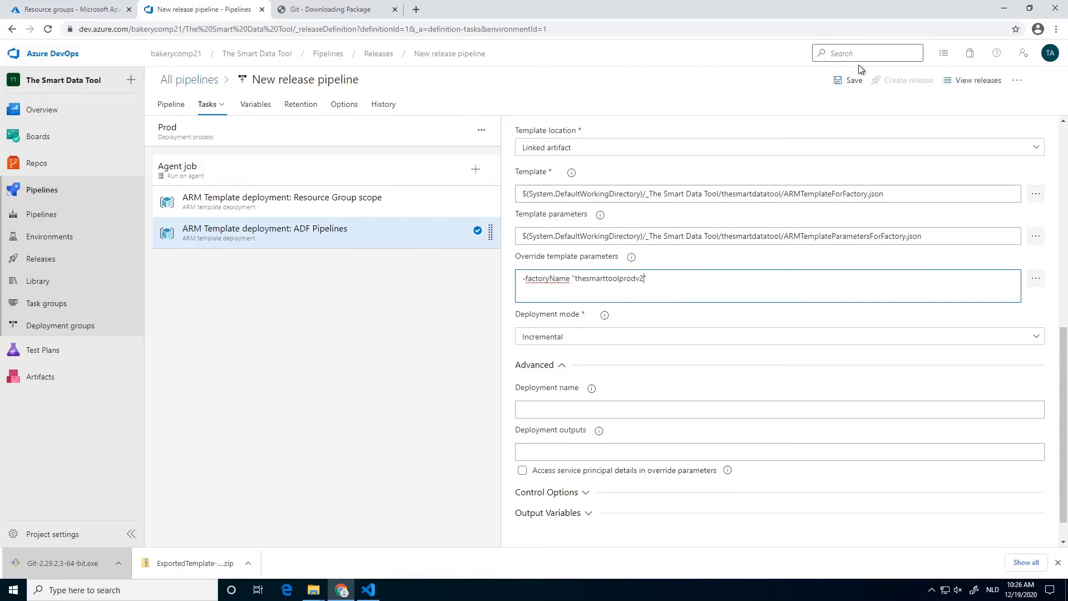
pyautogui.click(846, 89)
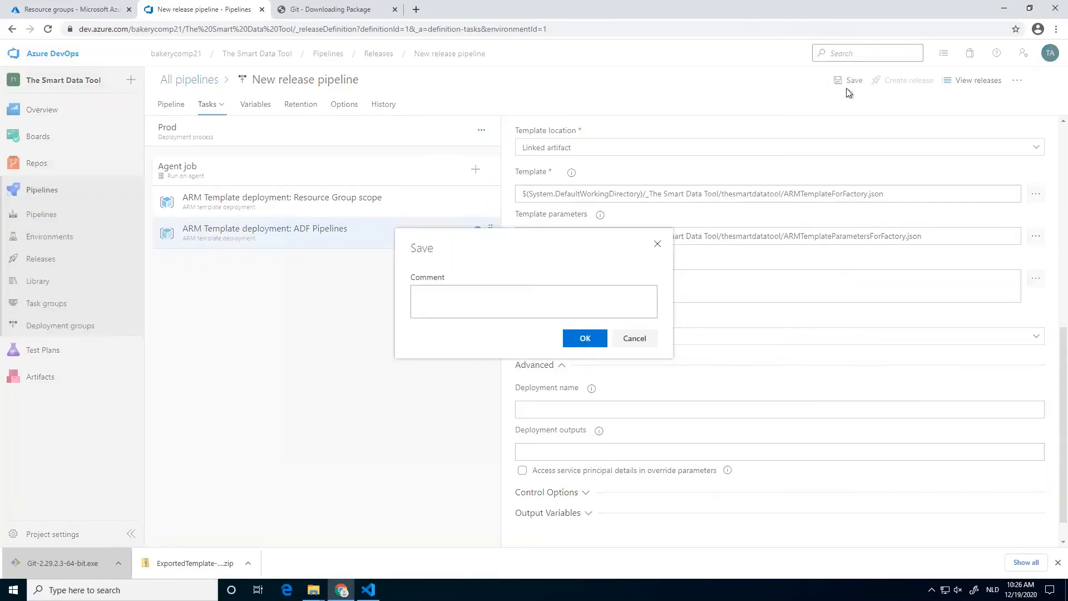
pyautogui.click(585, 339)
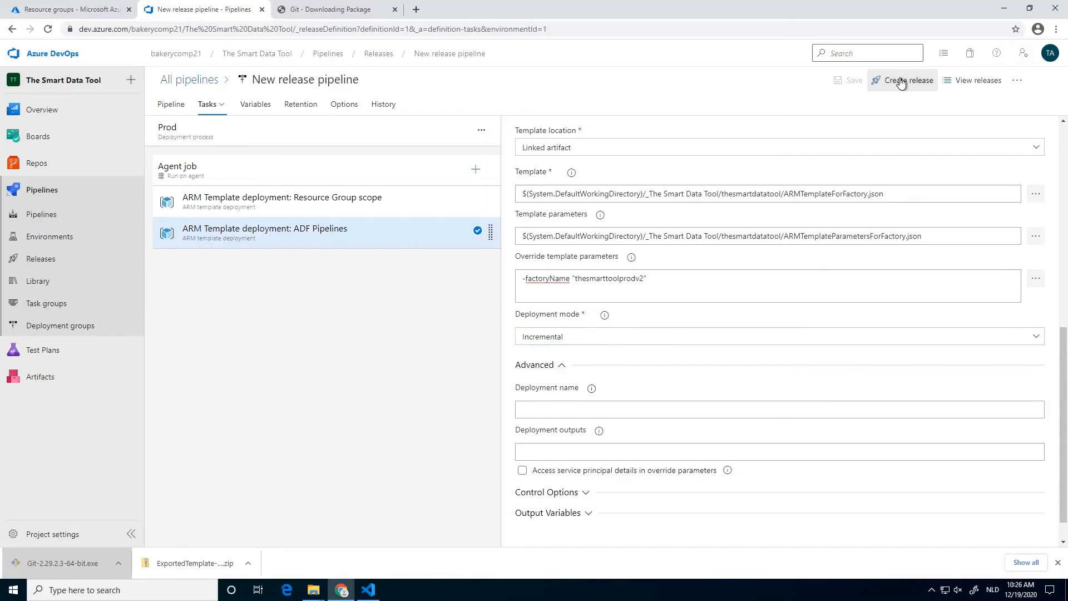
# Create a new release with the default settings and open its Prod stage logs
pyautogui.click(901, 84)
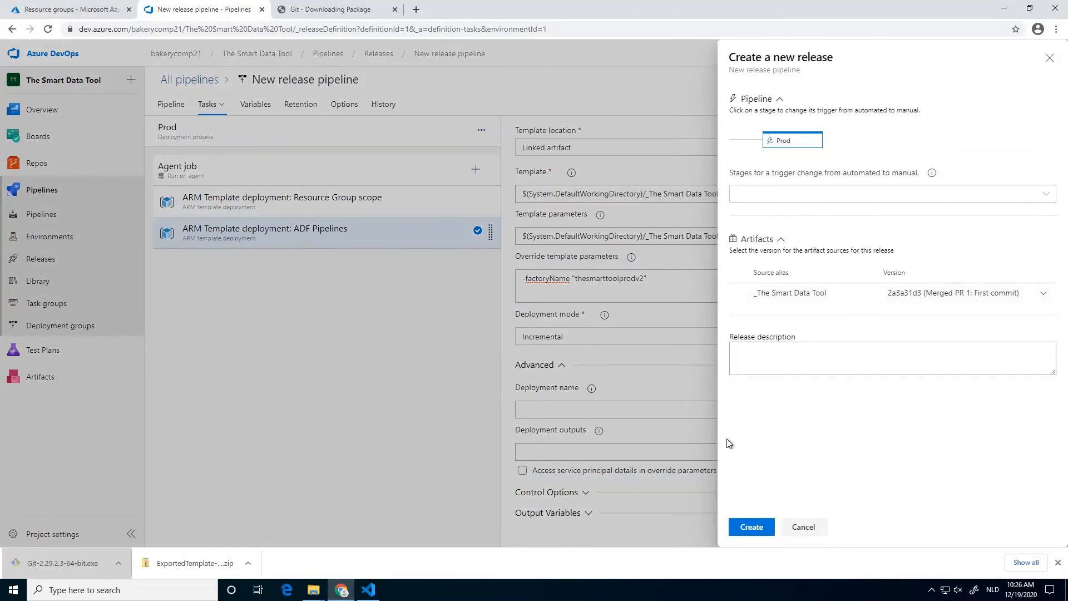
pyautogui.click(753, 525)
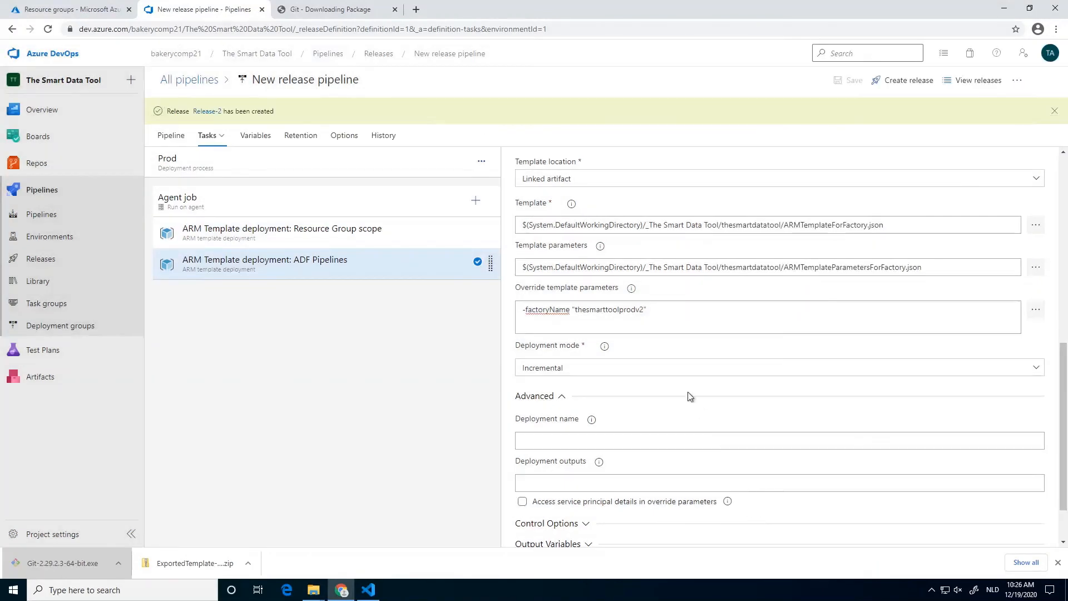
pyautogui.click(205, 111)
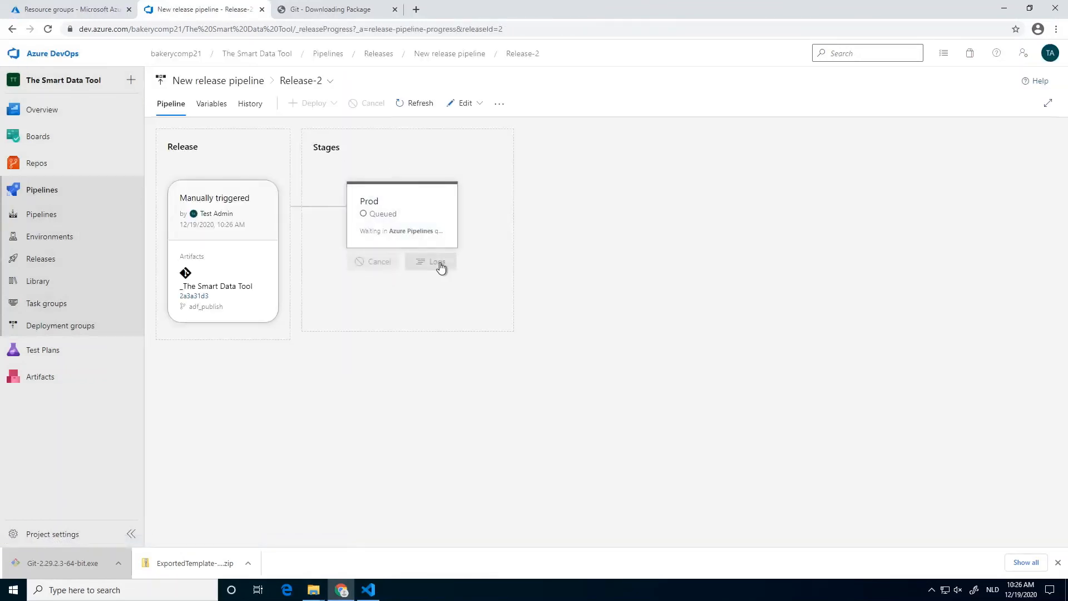
pyautogui.click(439, 263)
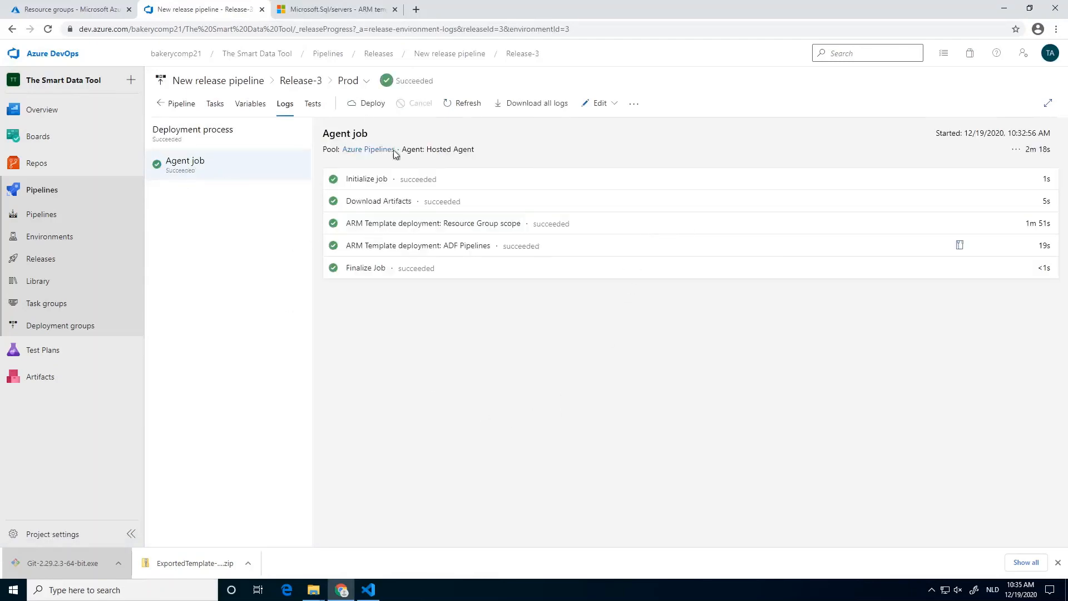
# Switch to Visual Studio Code and examine template.json, especially the passwordsql parameter, the SQL server's administratorLoginPassword property and the end of the data factory resource
pyautogui.click(368, 590)
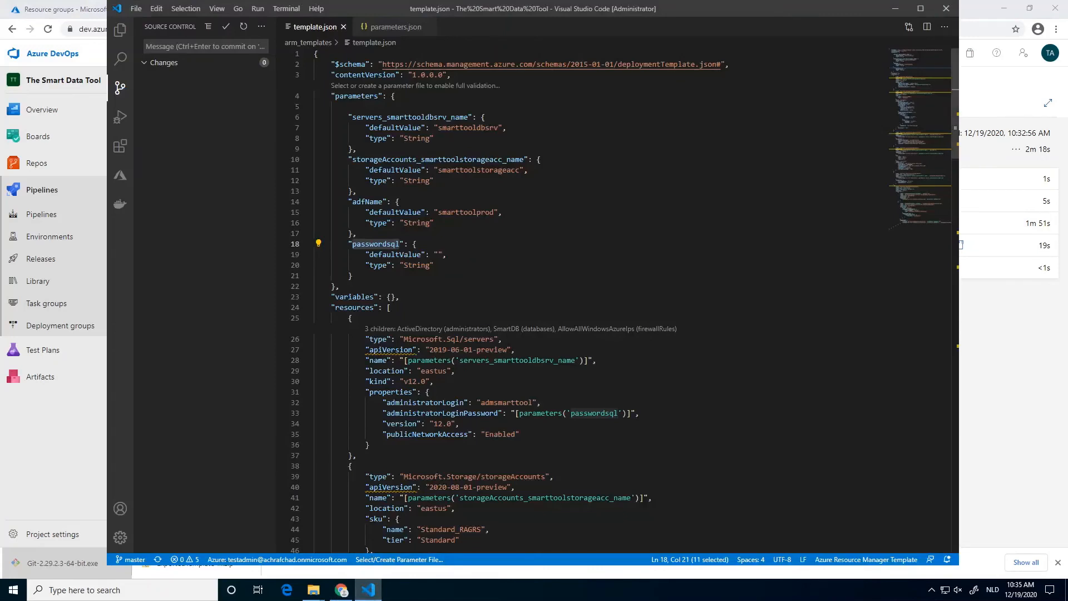
pyautogui.scroll(-3, 363, 472)
pyautogui.scroll(-1, 625, 301)
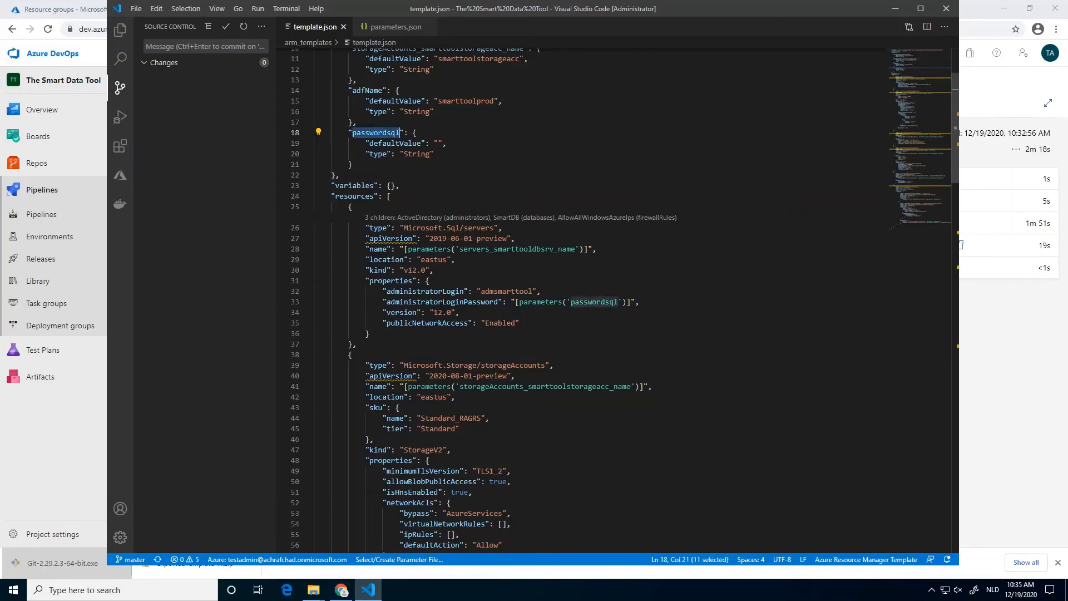
pyautogui.click(412, 292)
pyautogui.click(417, 302)
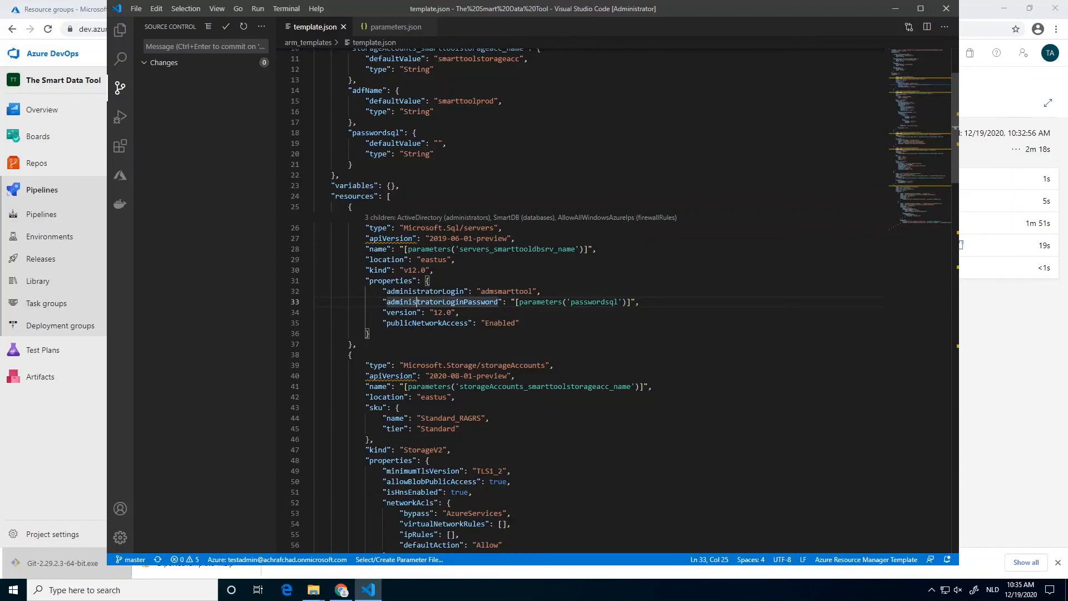
pyautogui.moveTo(378, 301); pyautogui.dragTo(460, 312)
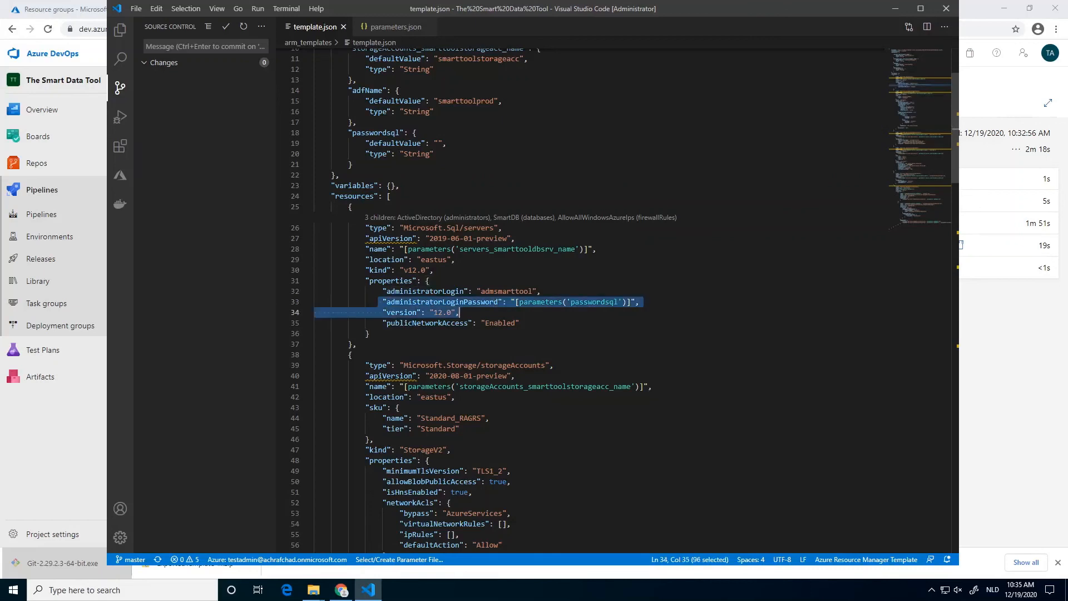
pyautogui.click(537, 302)
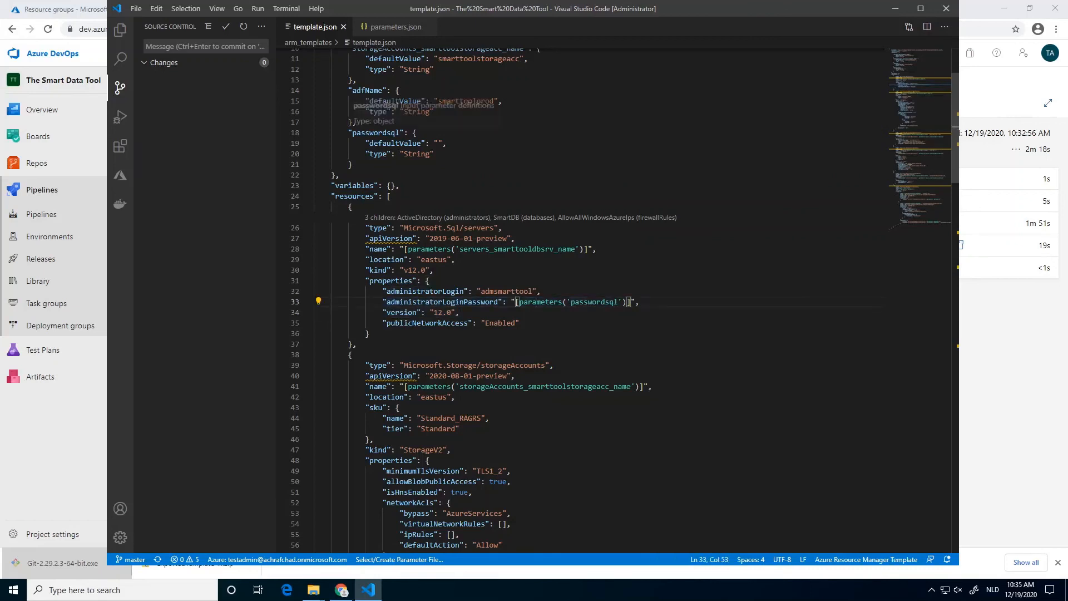
pyautogui.scroll(-3, 579, 300)
pyautogui.scroll(-15, 578, 301)
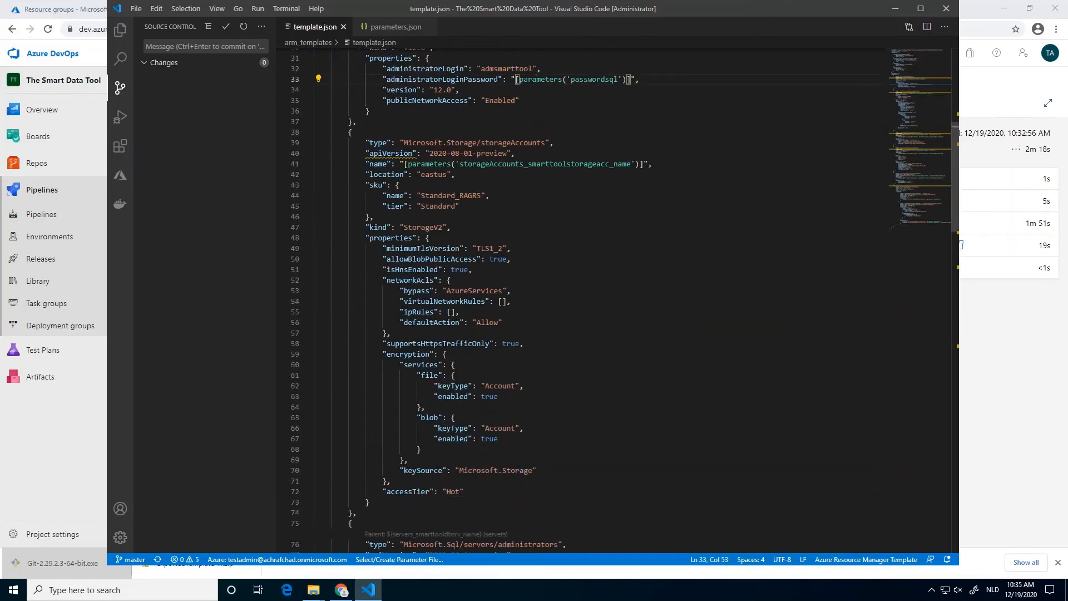
pyautogui.scroll(-18, 578, 300)
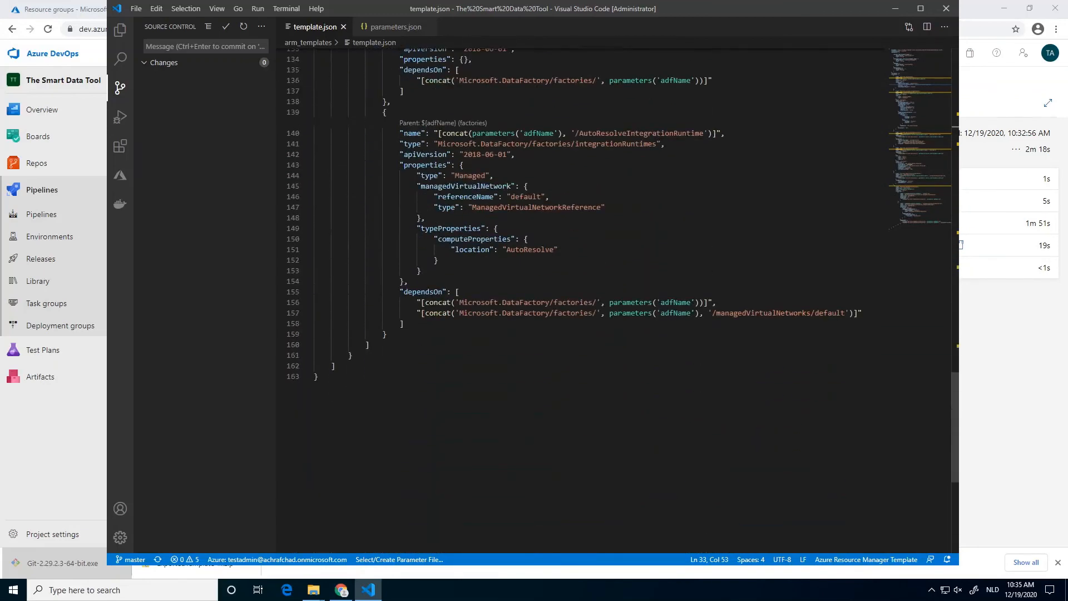
pyautogui.click(388, 335)
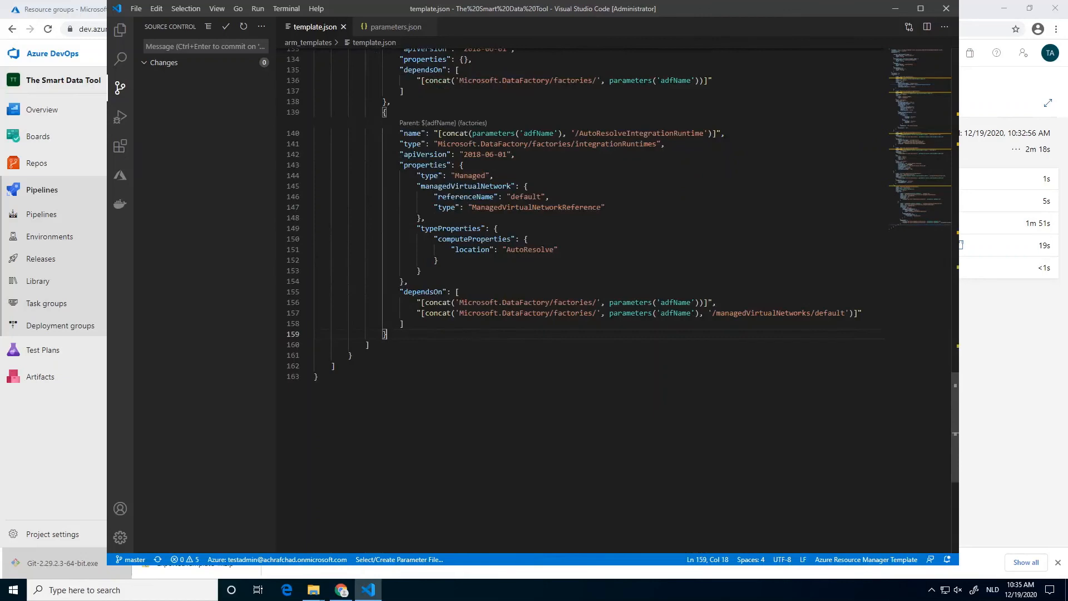
# Undo the template.json edits one after another back to the version containing the separate Microsoft.DataFactory/dataFactories resource block
pyautogui.hotkey('ctrl', 'z')
pyautogui.hotkey('ctrl', 'z')
pyautogui.hotkey('ctrl', 'z')
pyautogui.hotkey('ctrl', 'z')
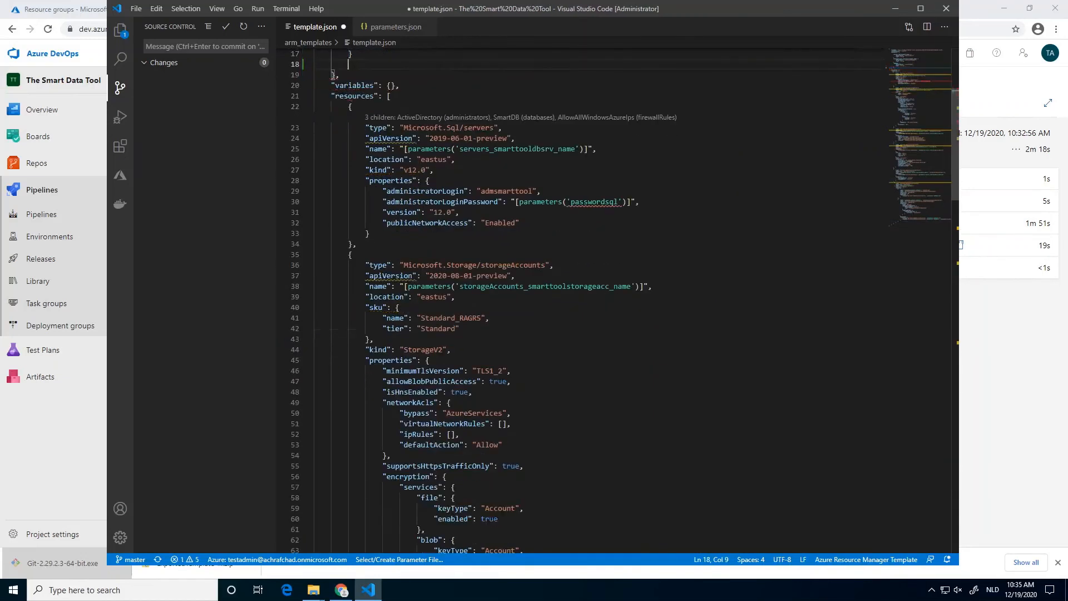
pyautogui.hotkey('ctrl', 'z')
pyautogui.hotkey('ctrl', 'z')
pyautogui.hotkey('ctrl', 'z')
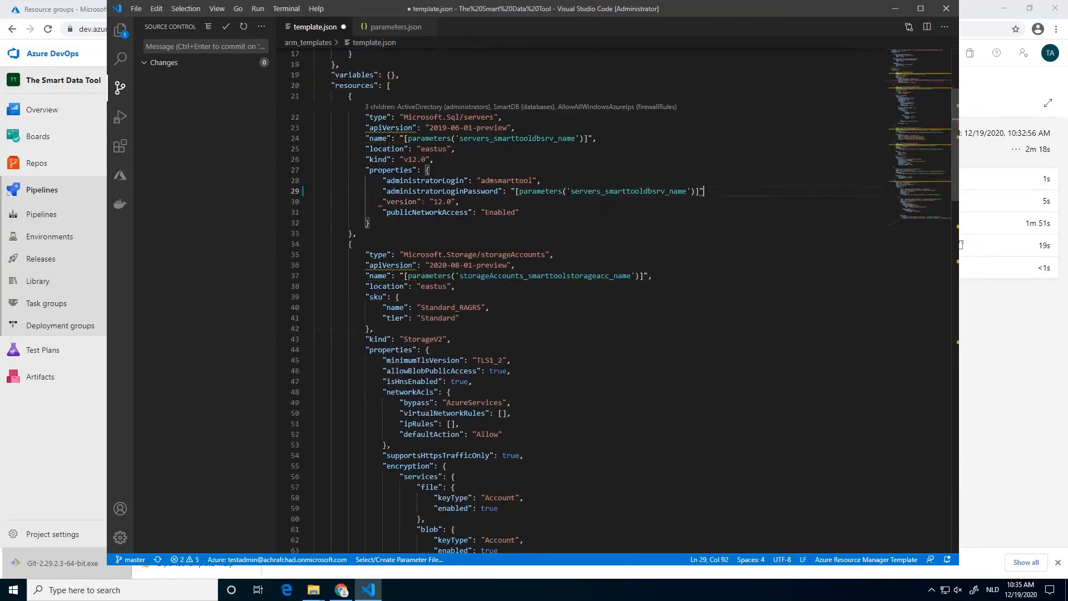
pyautogui.hotkey('ctrl', 'z')
pyautogui.hotkey('ctrl', 'z')
pyautogui.hotkey('ctrl', 'z')
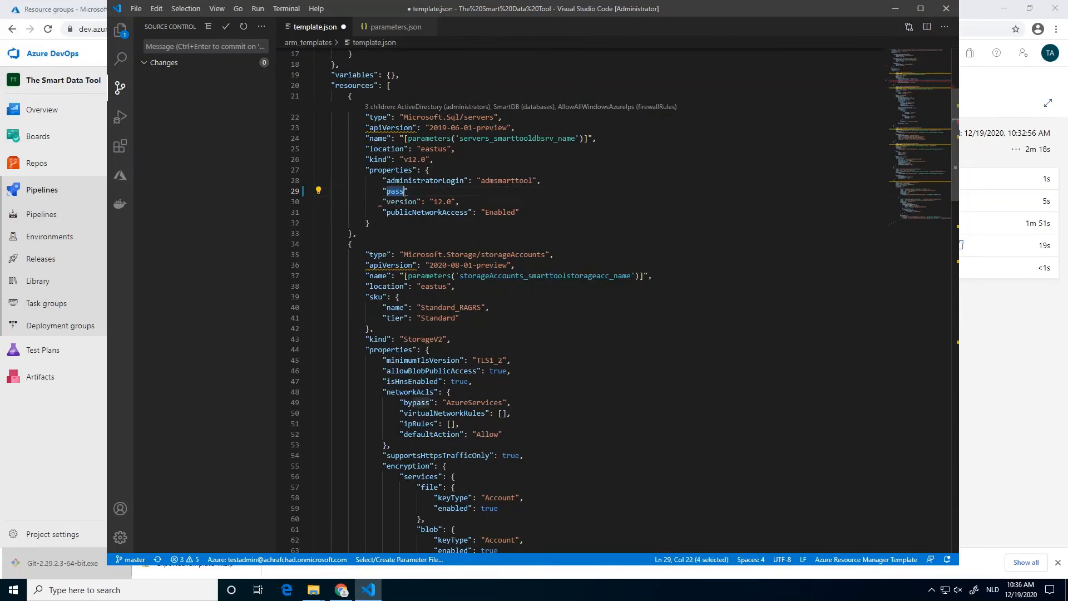
pyautogui.hotkey('ctrl', 'z')
pyautogui.hotkey('ctrl', 'z')
pyautogui.hotkey('ctrl', 'z')
pyautogui.hotkey('ctrl', 'z')
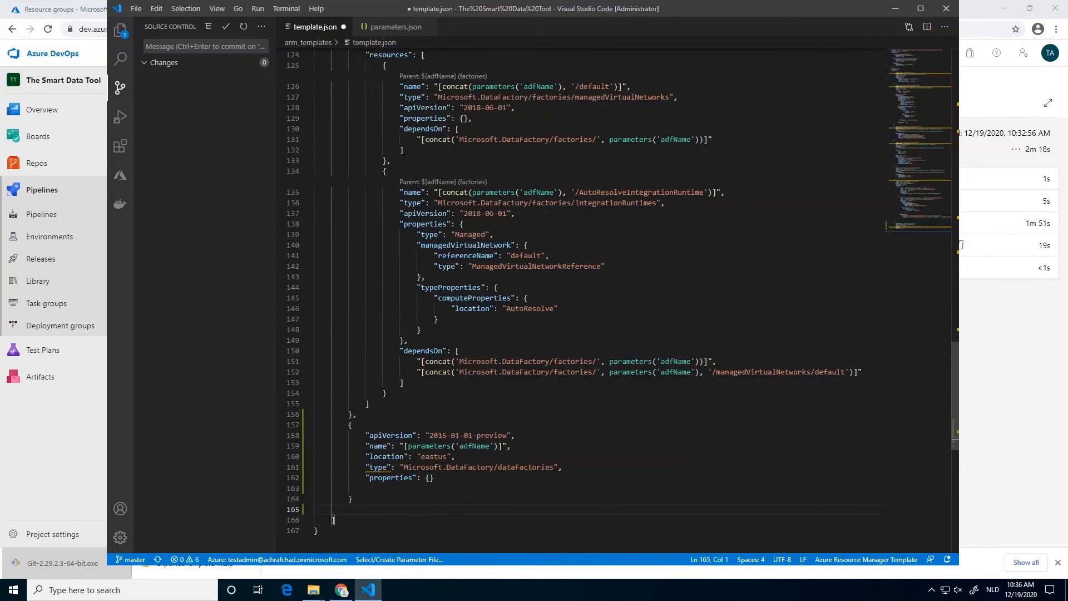
# Review the restored Microsoft.DataFactory/dataFactories block, undo its insertion, and redo the following template.json edits
pyautogui.scroll(2, 332, 520)
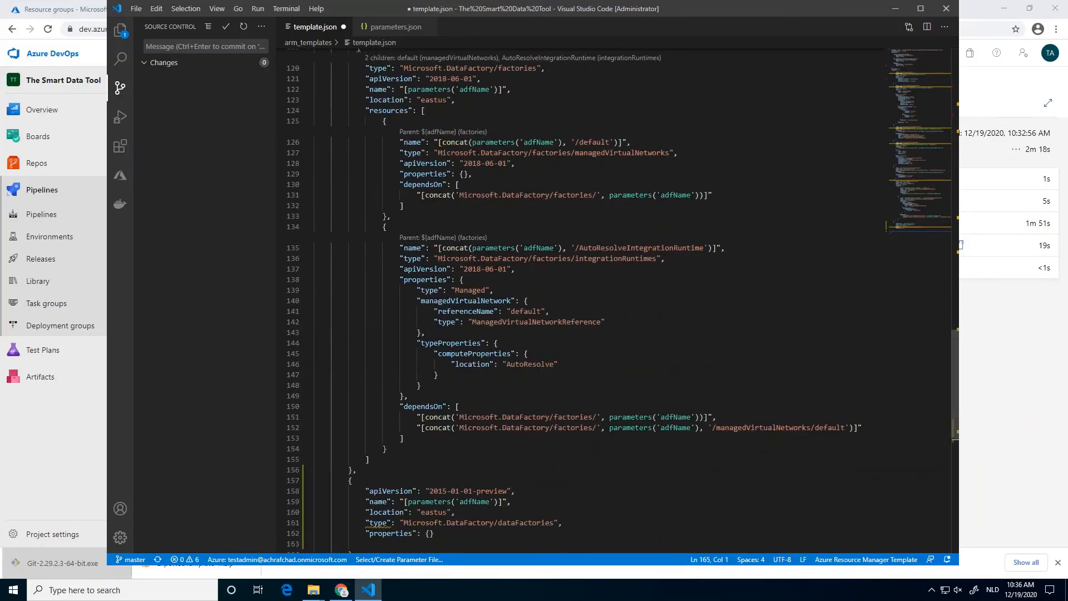
pyautogui.scroll(-4, 578, 300)
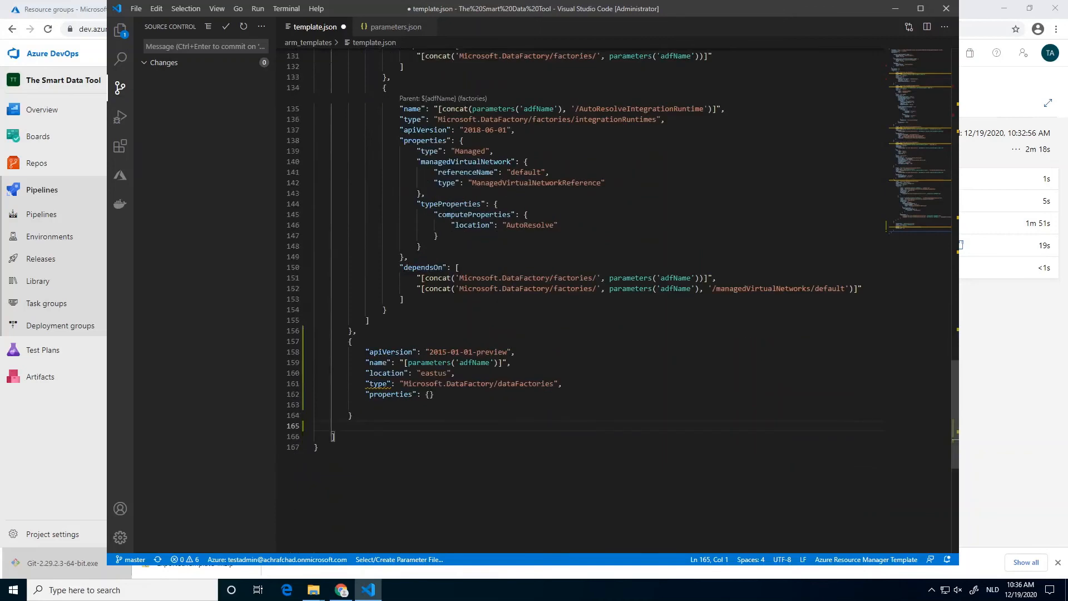
pyautogui.hotkey('ctrl', 'z')
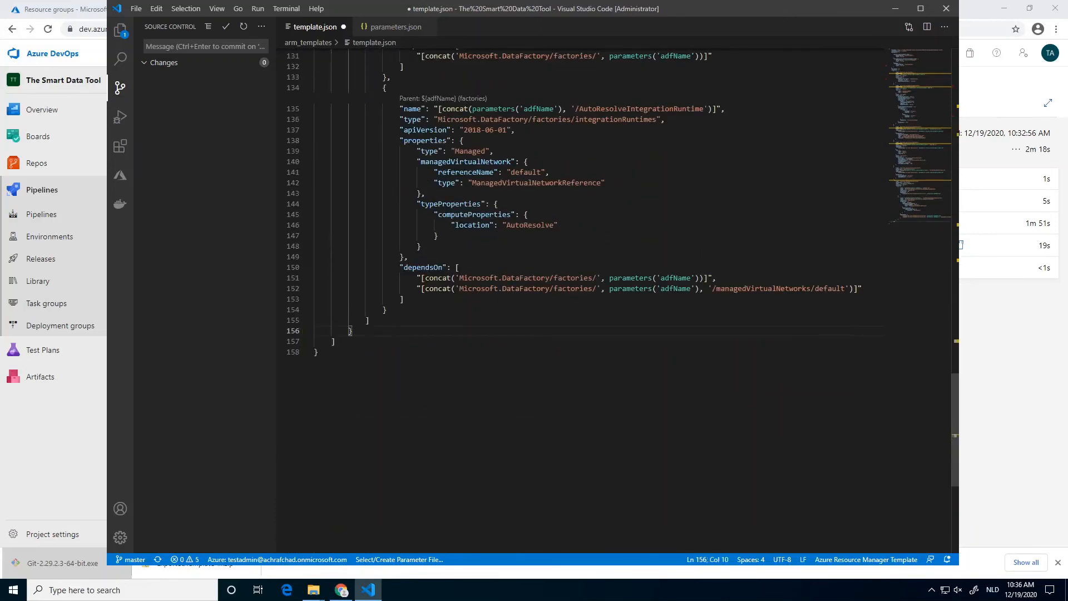
pyautogui.hotkey('ctrl', 'z')
pyautogui.hotkey('ctrl', 'y')
pyautogui.hotkey('ctrl', 'y')
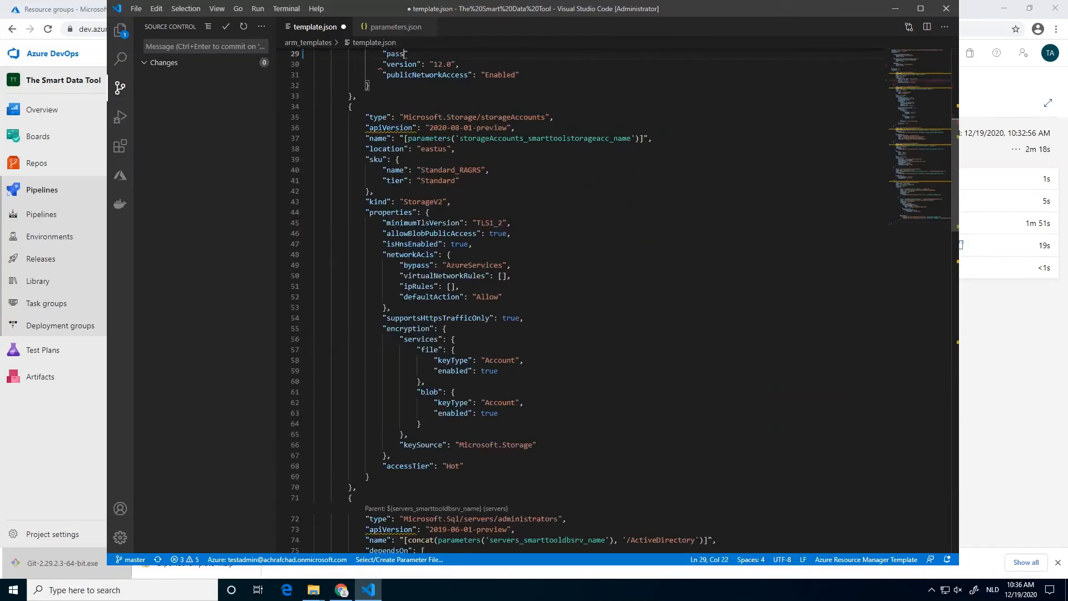
# Return to Azure DevOps, open the release pipeline for editing from Release-3, and view its pipeline variables
pyautogui.click(894, 10)
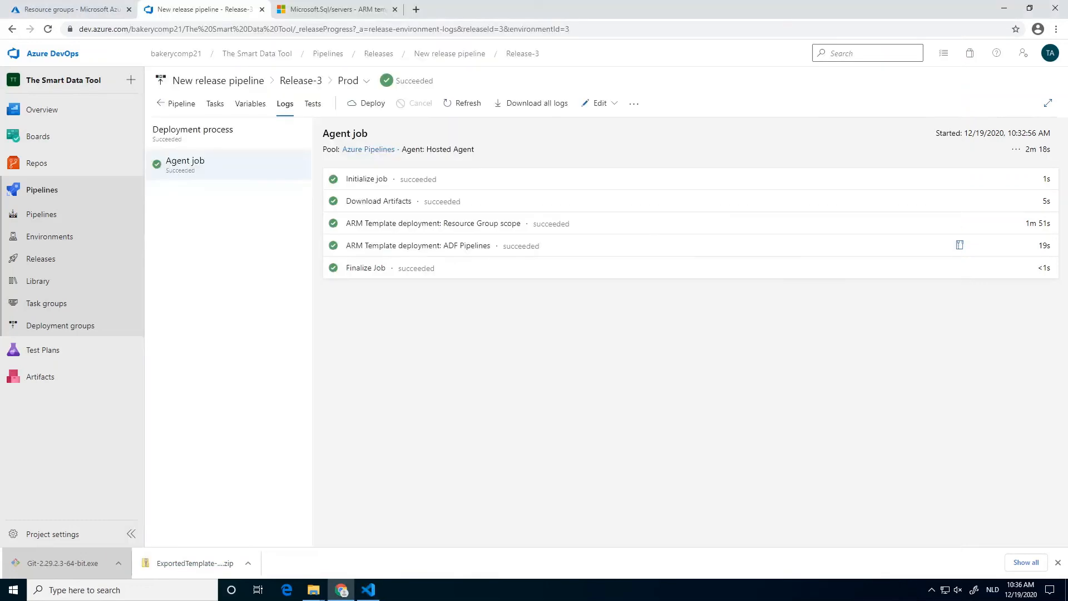
pyautogui.click(306, 86)
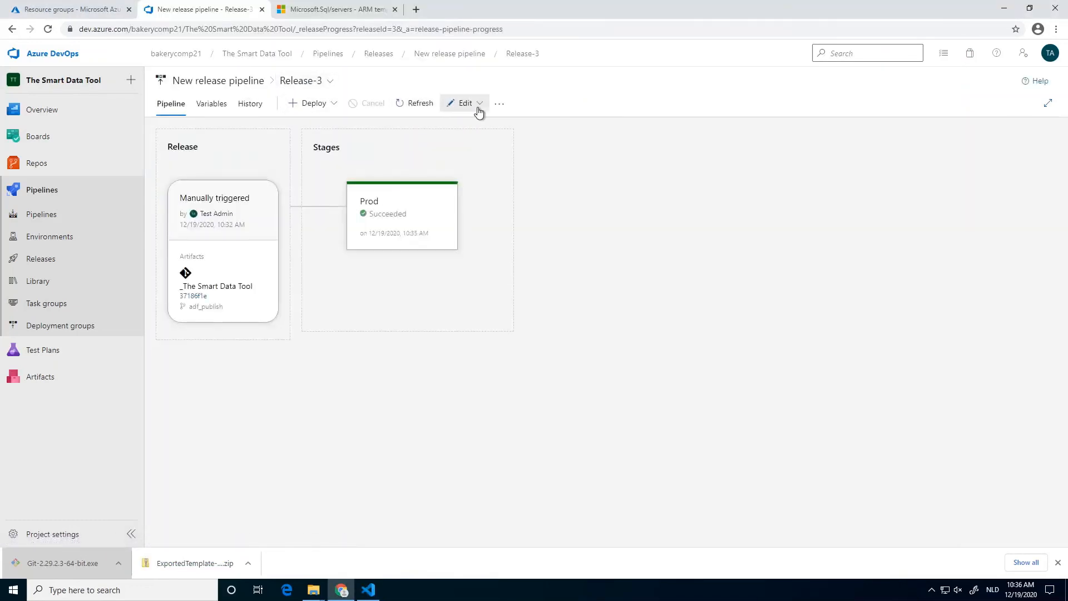
pyautogui.click(475, 106)
pyautogui.click(469, 143)
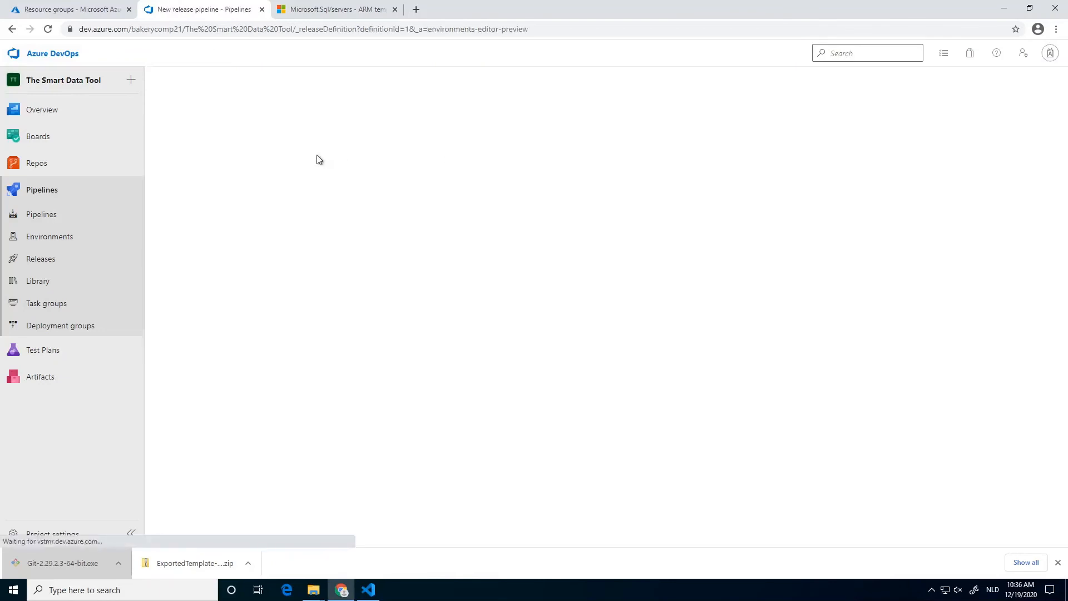
pyautogui.click(392, 231)
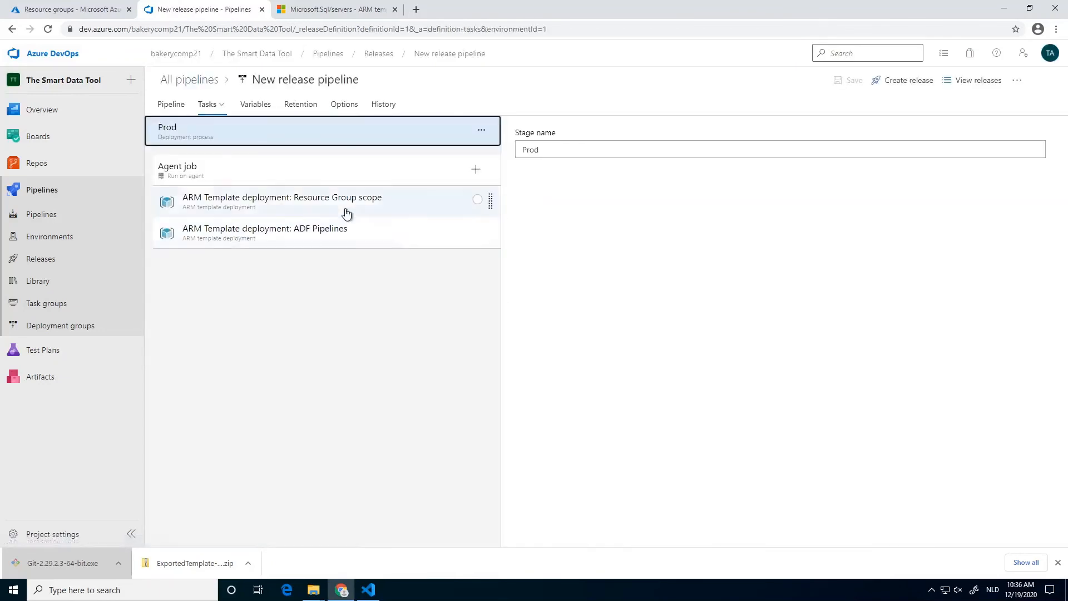
pyautogui.click(256, 104)
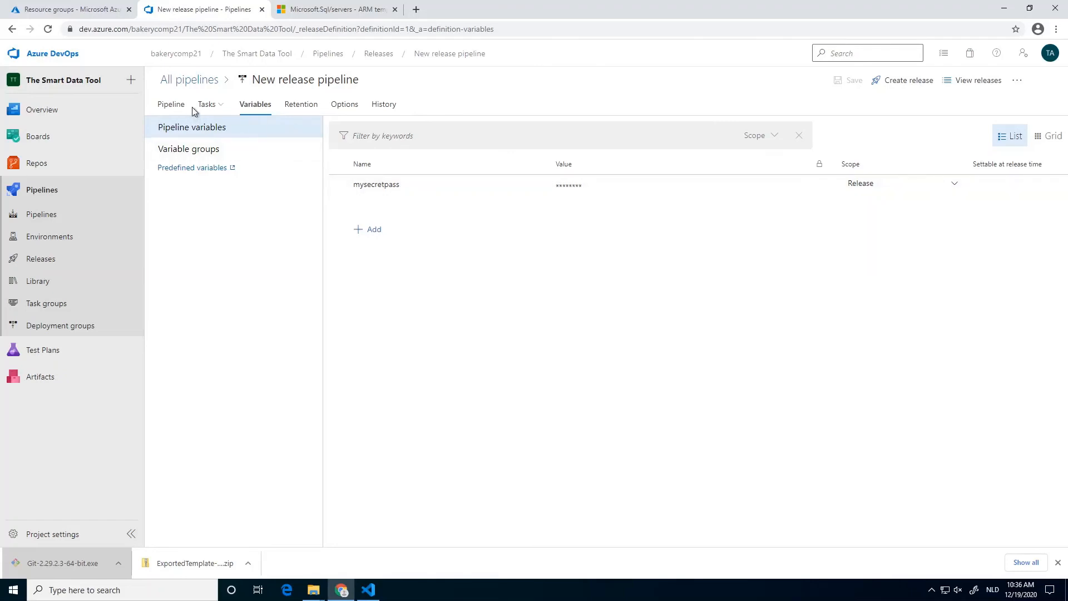
# Review the override template parameters of the Resource Group scope deployment task, including passwordsql, and accept them as they are
pyautogui.click(206, 104)
pyautogui.click(243, 200)
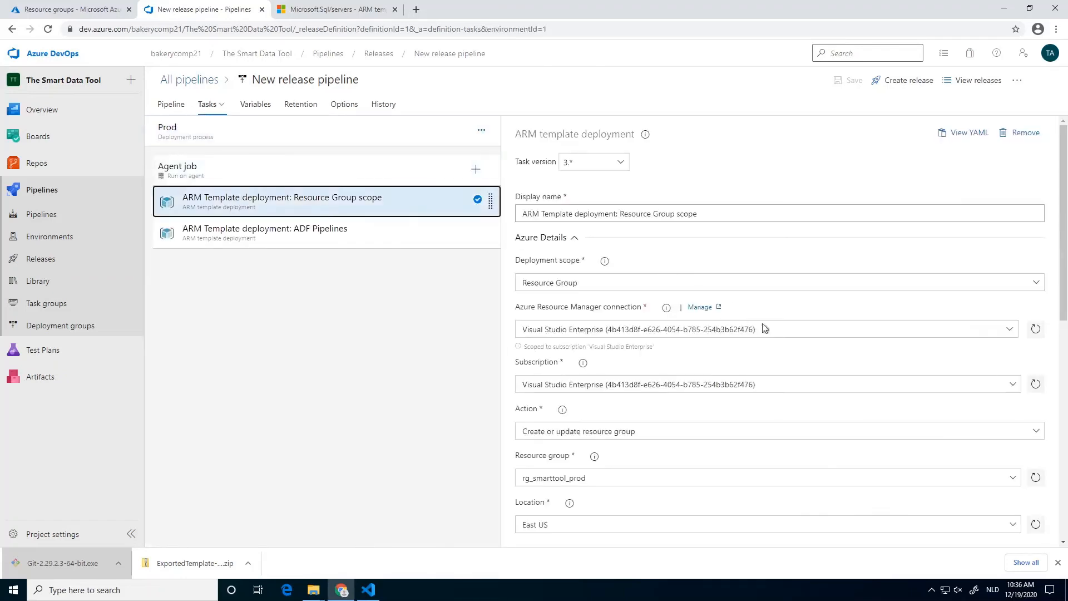
pyautogui.scroll(-3, 1006, 425)
pyautogui.click(1035, 500)
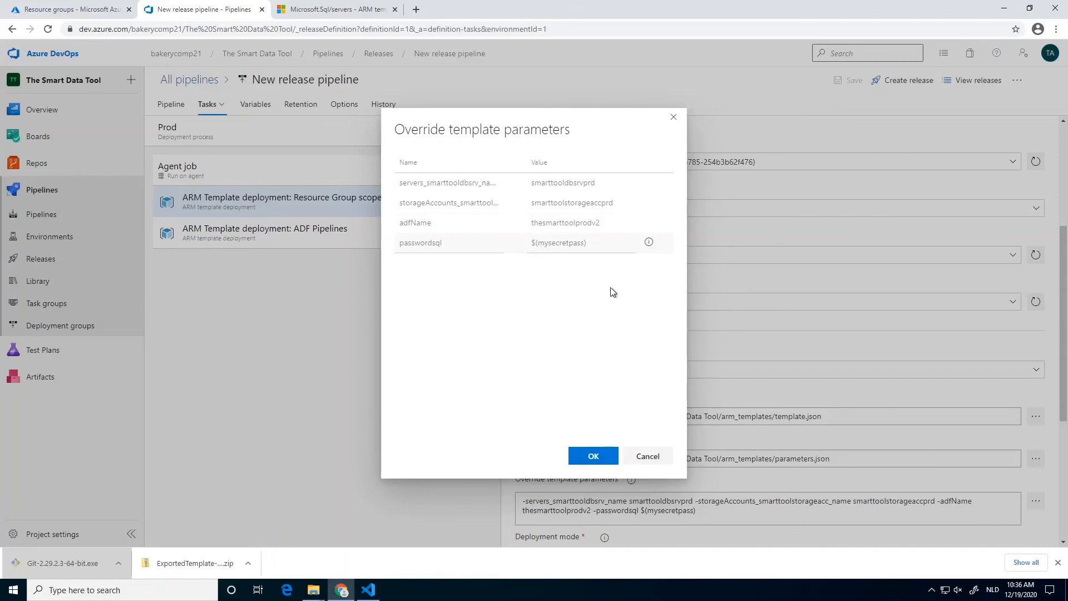
pyautogui.click(603, 455)
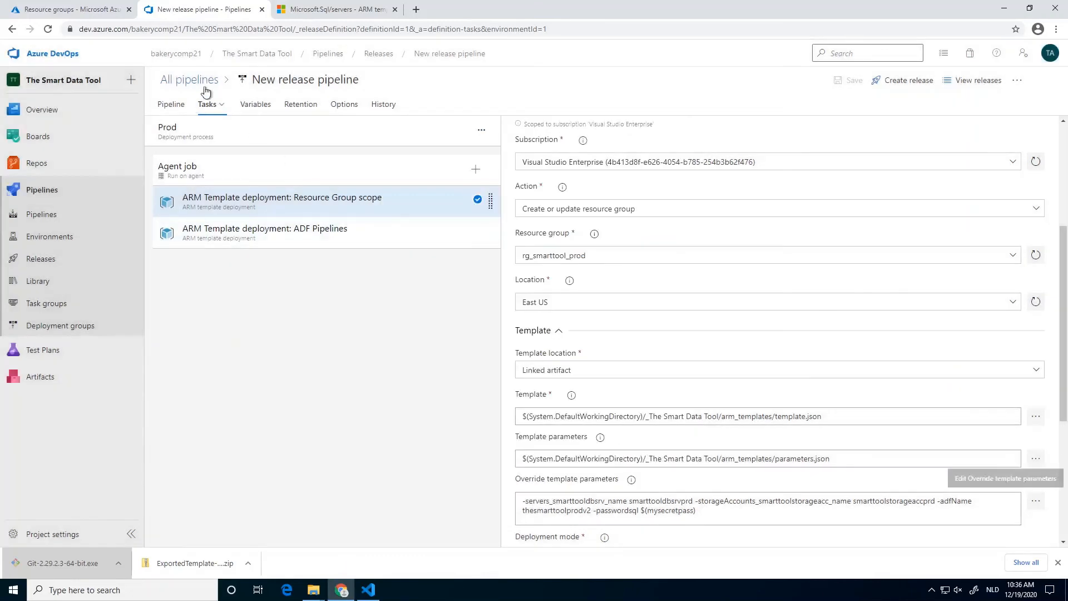
# Switch to the Azure portal, open the rg_smarttool_prod resource group, view the smarttooldbsrvprd SQL server, and return to the group's resources
pyautogui.click(92, 10)
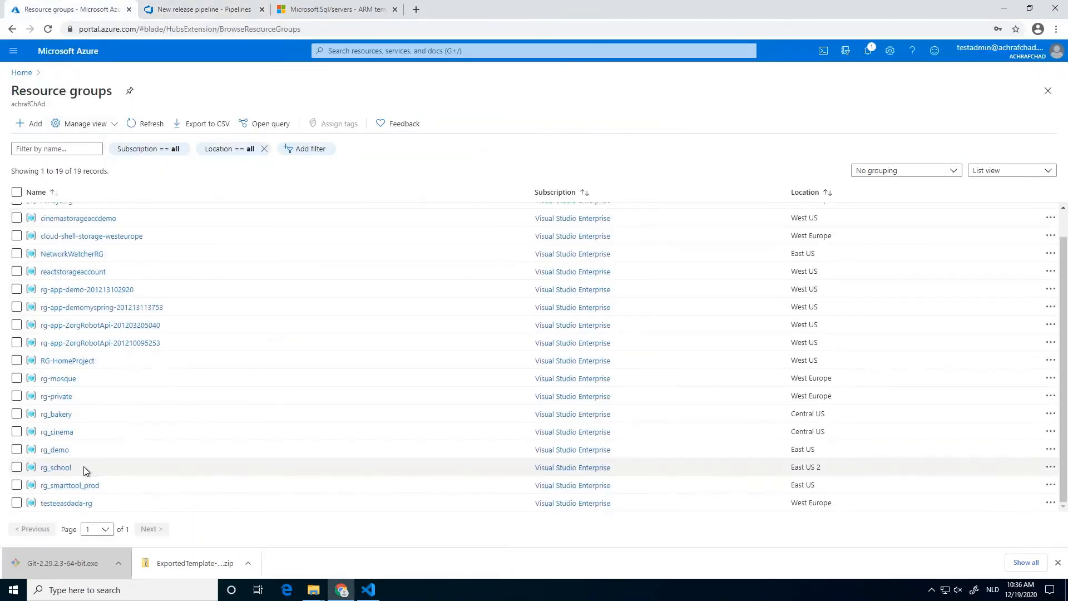
pyautogui.click(65, 485)
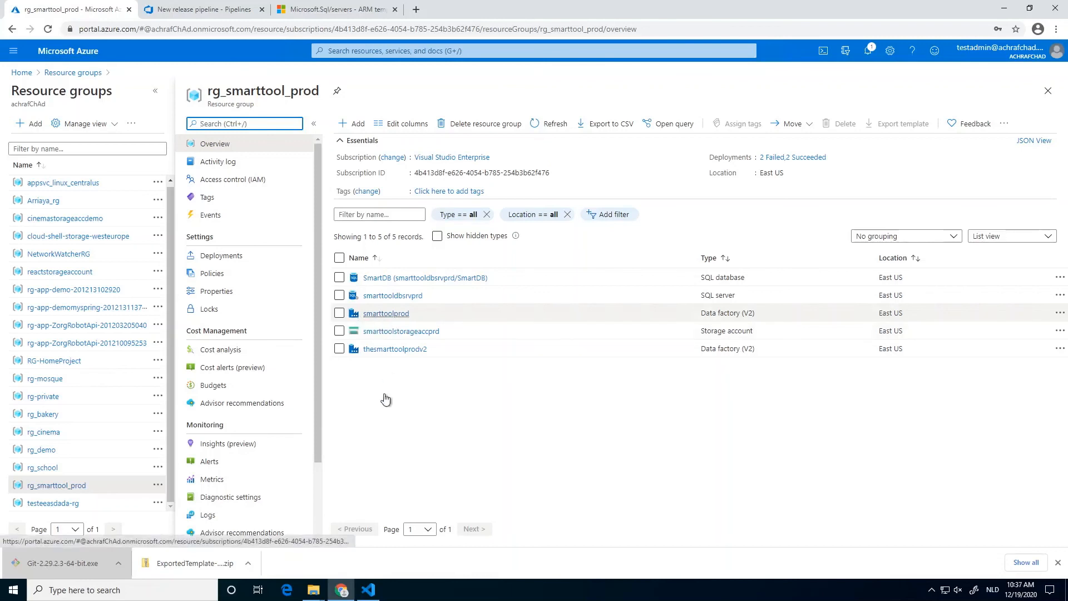
pyautogui.click(372, 296)
pyautogui.click(139, 72)
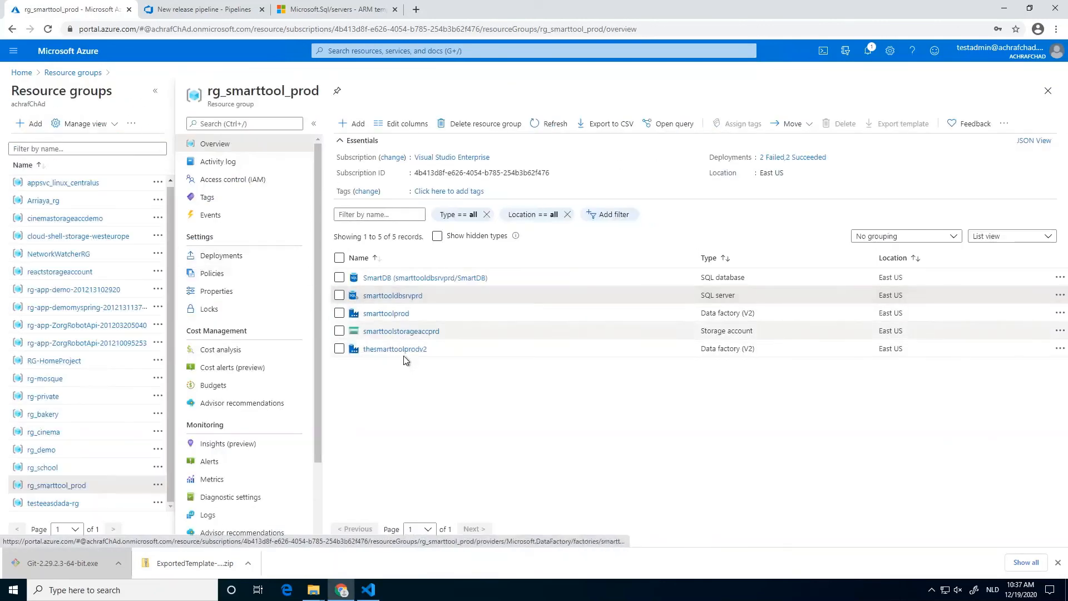
# Open the thesmarttoolprodv2 data factory in Azure Data Factory's authoring view and inspect its deployed demo pipeline
pyautogui.click(371, 351)
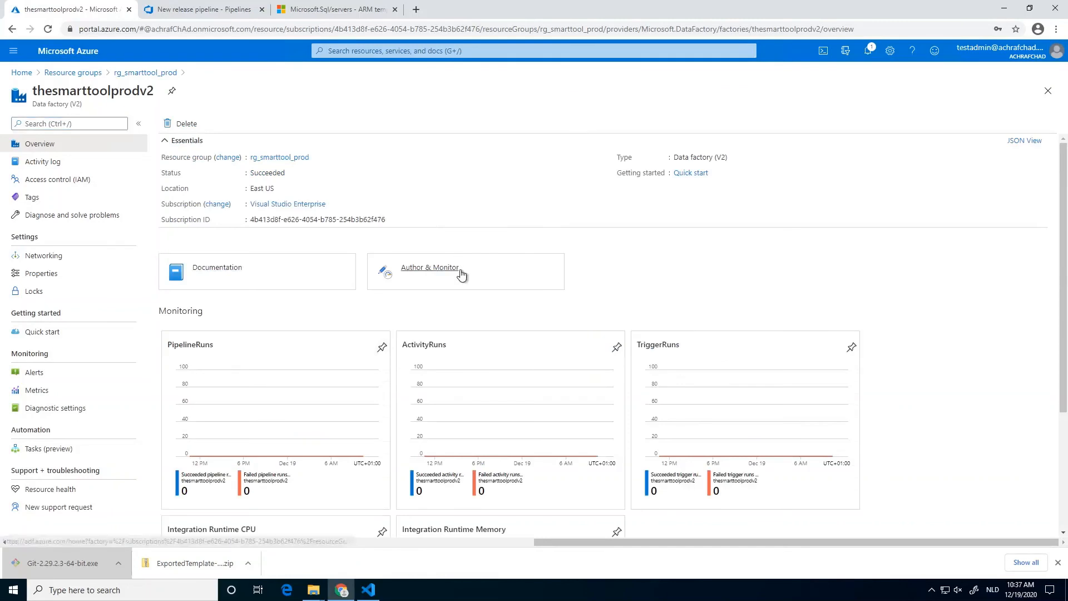
pyautogui.click(460, 277)
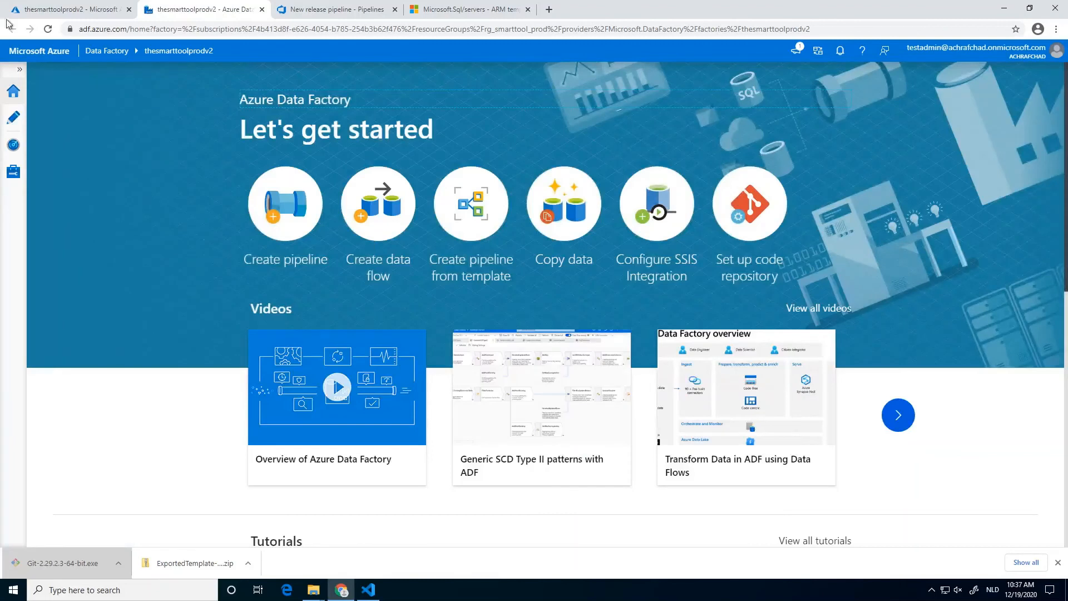
pyautogui.click(14, 117)
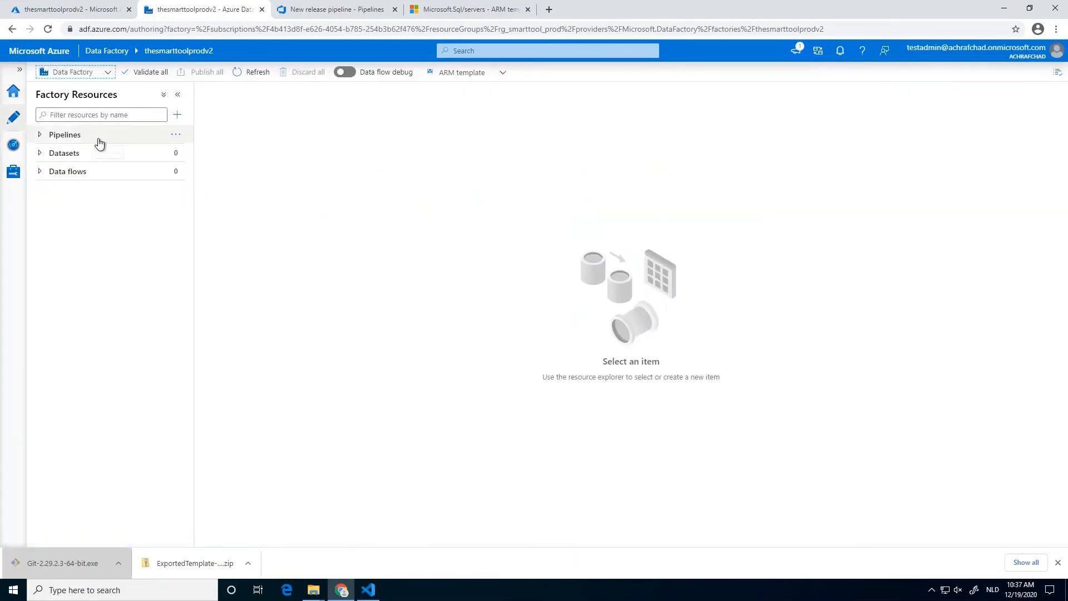
pyautogui.click(99, 140)
pyautogui.click(105, 152)
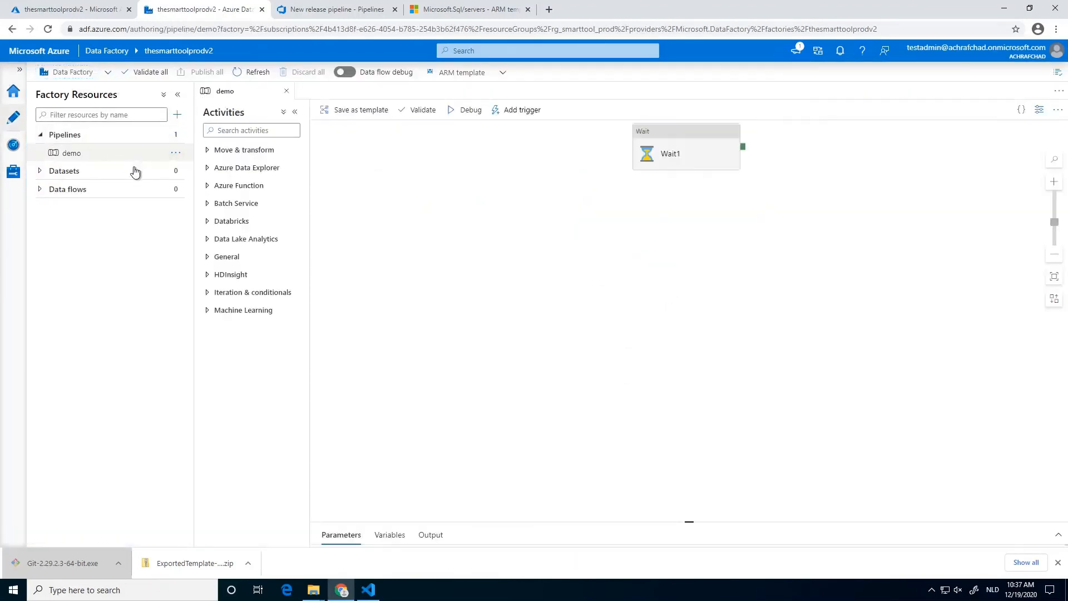